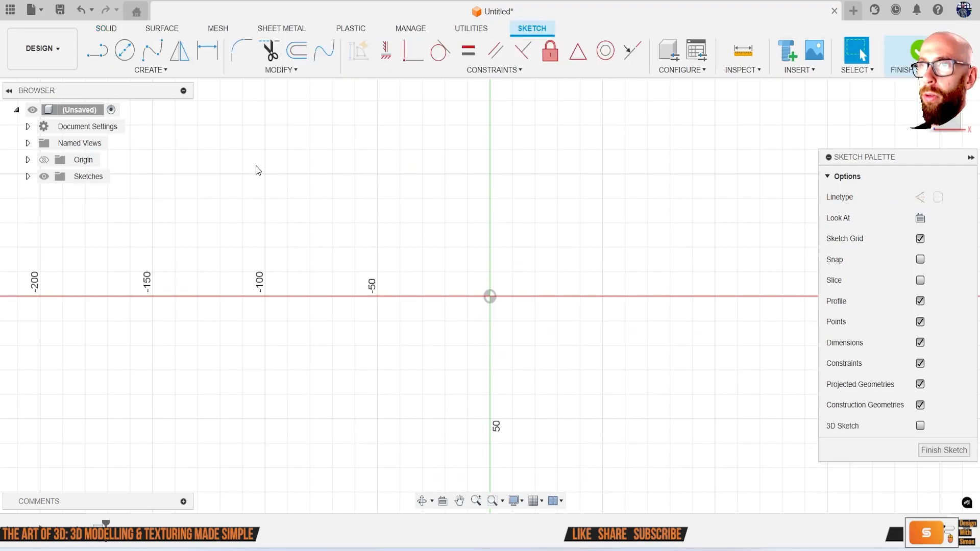
Draw a center-diameter circle at the sketch origin with a diameter of 2.5 in
click(160, 73)
mouse_move(132, 112)
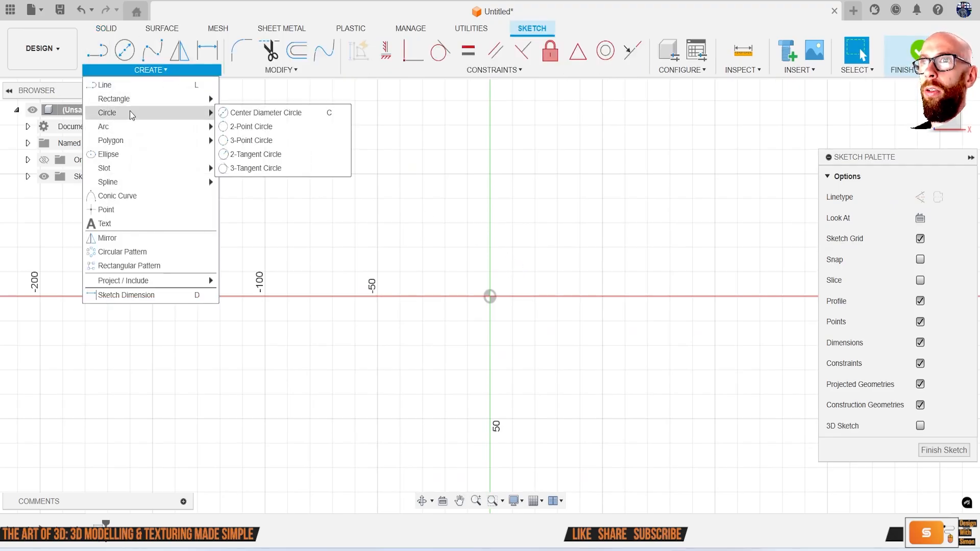
click(329, 113)
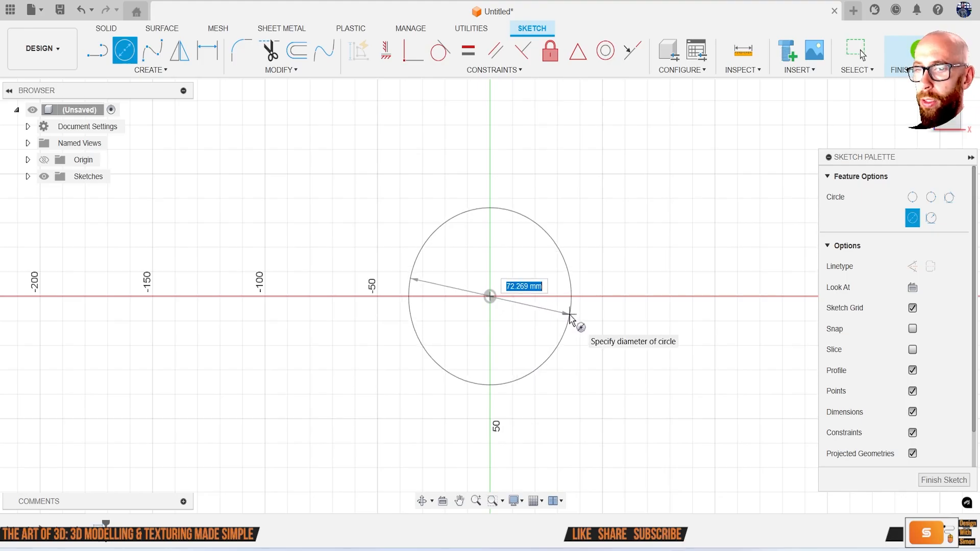
key(Tab)
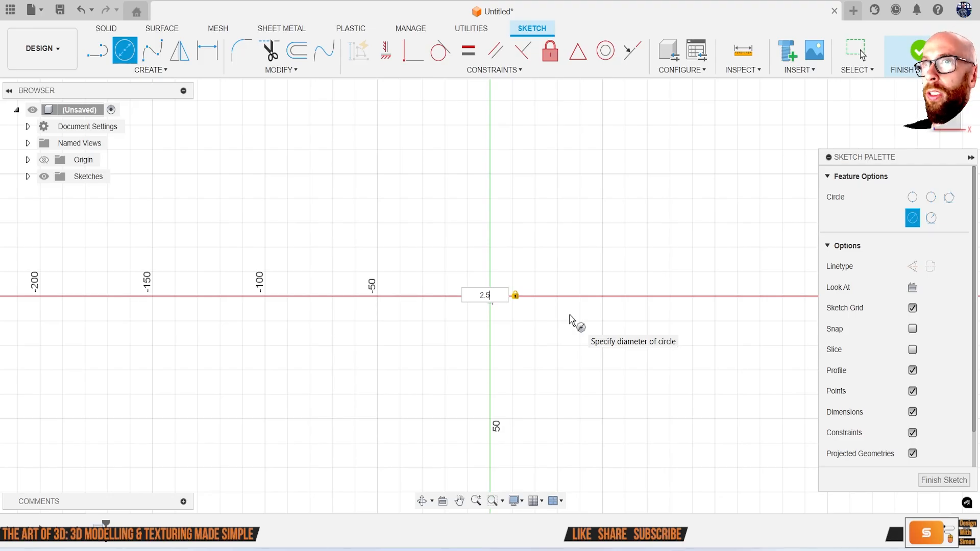
key(Return)
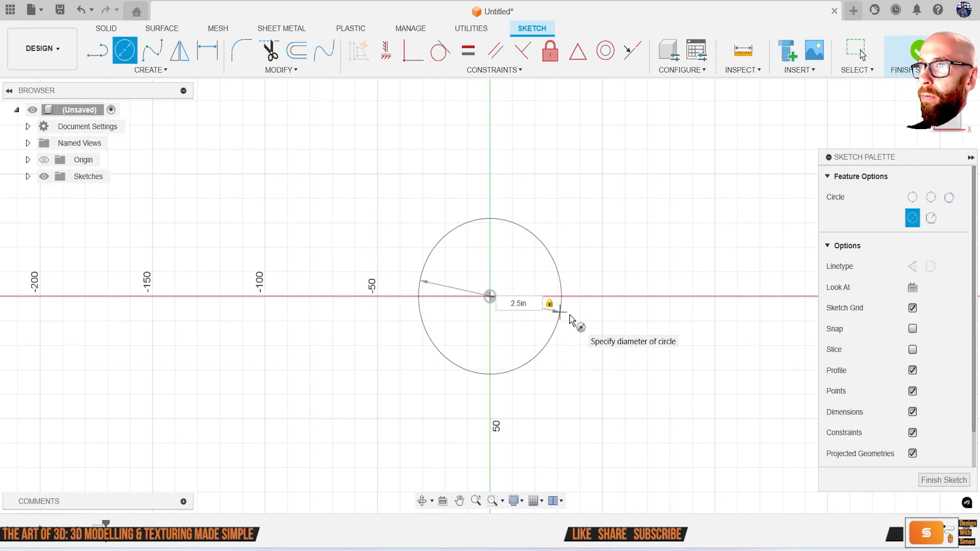
key(Escape)
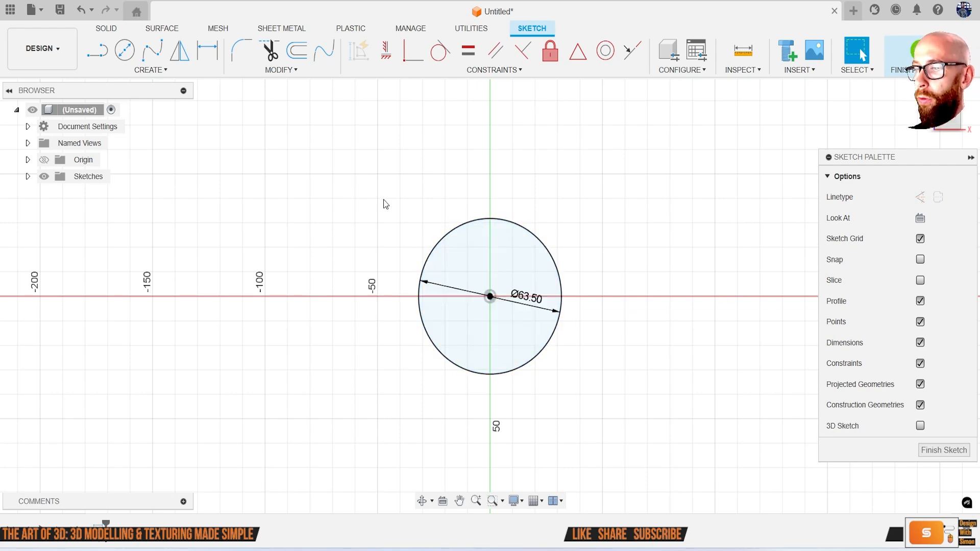
Draw vertical lines from the circle's center to its top and bottom, dividing it into two halves
click(158, 72)
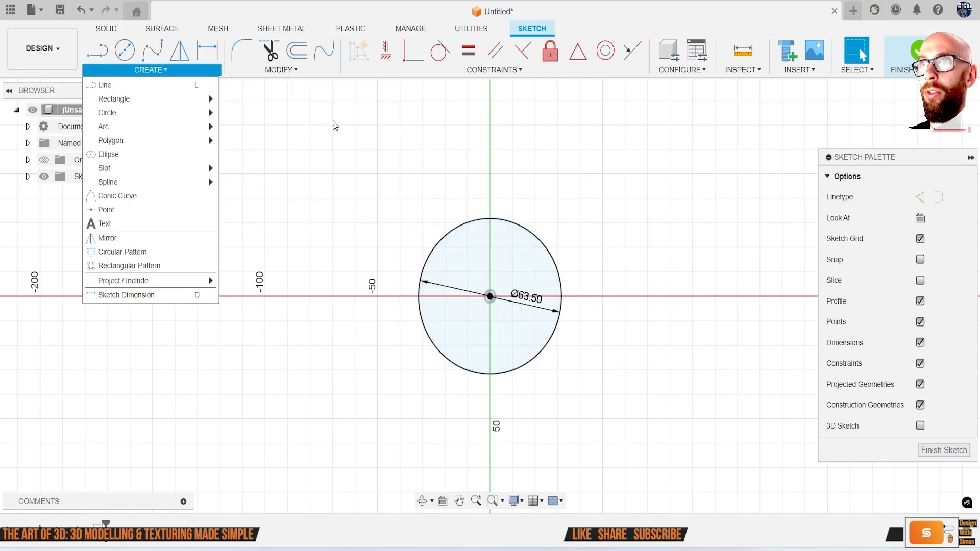
key(l)
click(490, 296)
click(490, 218)
click(490, 296)
click(490, 374)
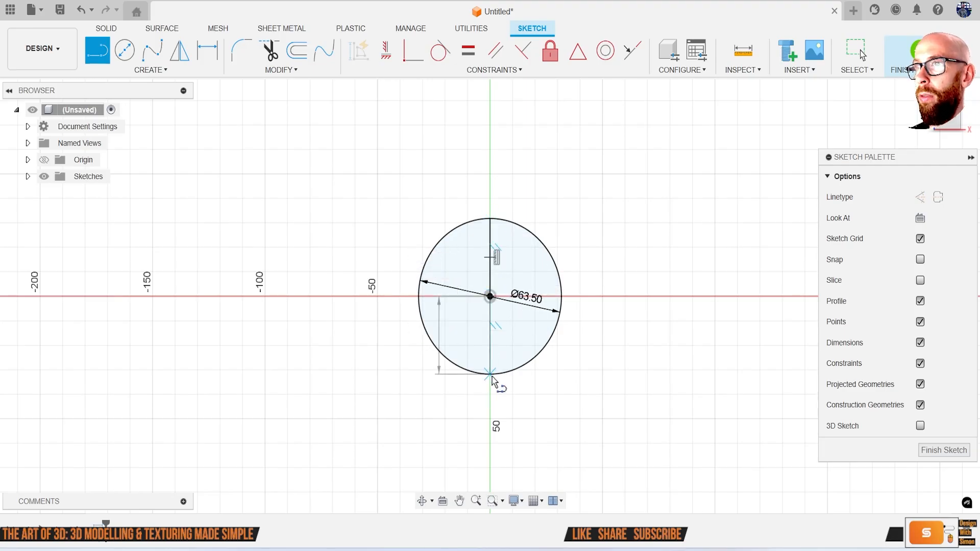
key(Escape)
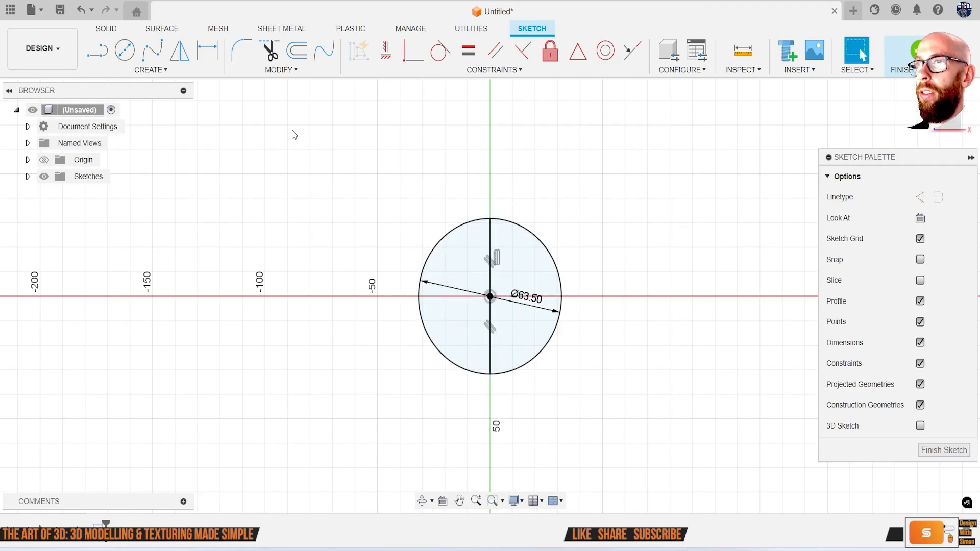
Trim away the circle's left arc to leave a half circle and finish the sketch
click(277, 55)
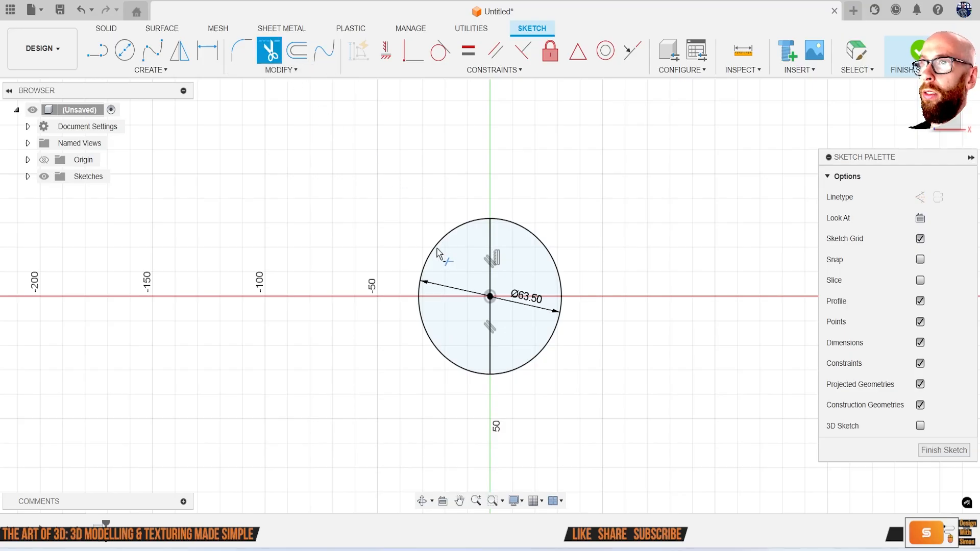
click(442, 248)
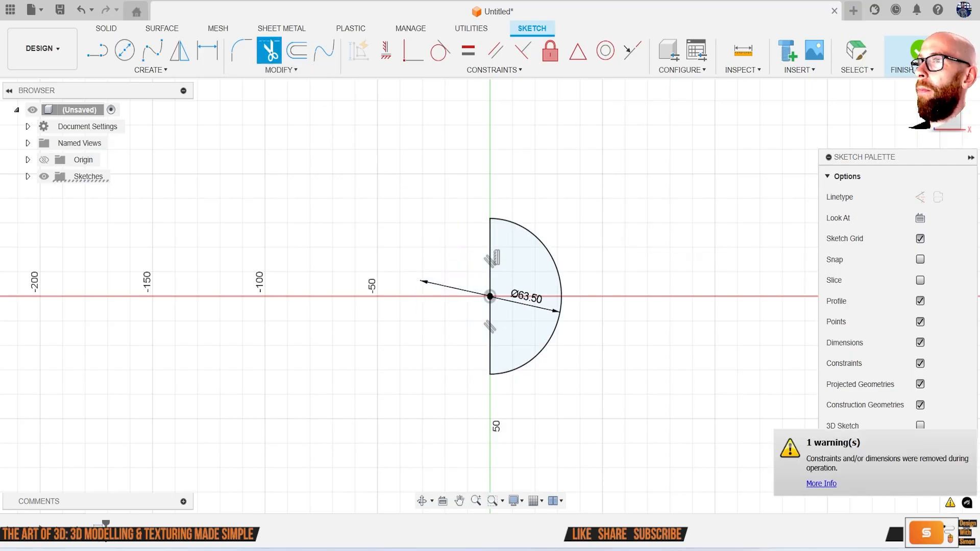
click(912, 58)
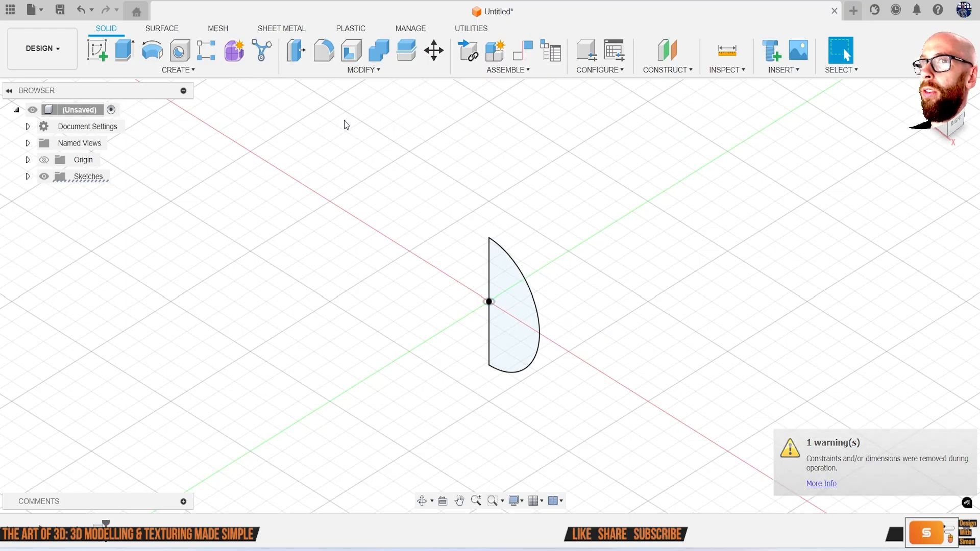
Revolve the half-circle profile around its straight vertical edge as a new body to form a sphere
click(176, 70)
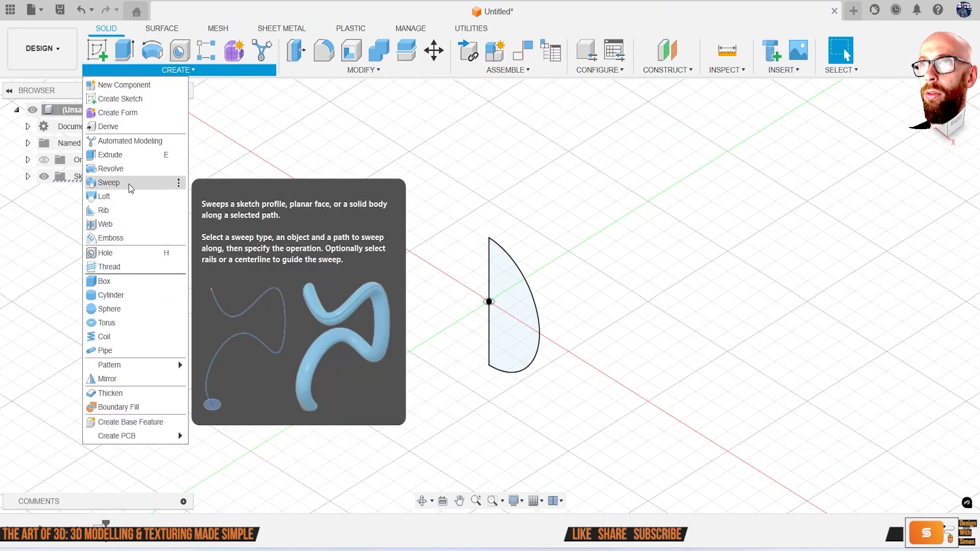
click(123, 168)
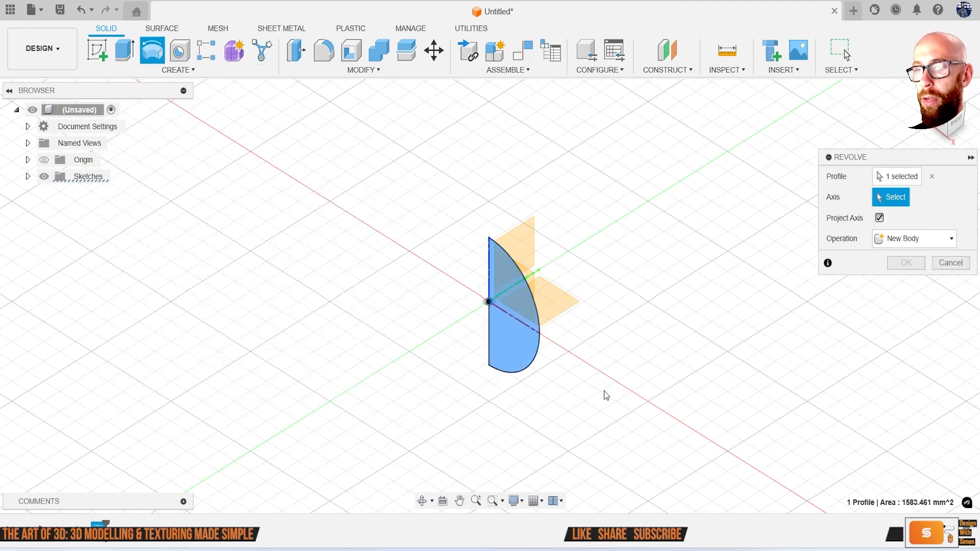
shift+middle_drag(599, 407, 541, 317)
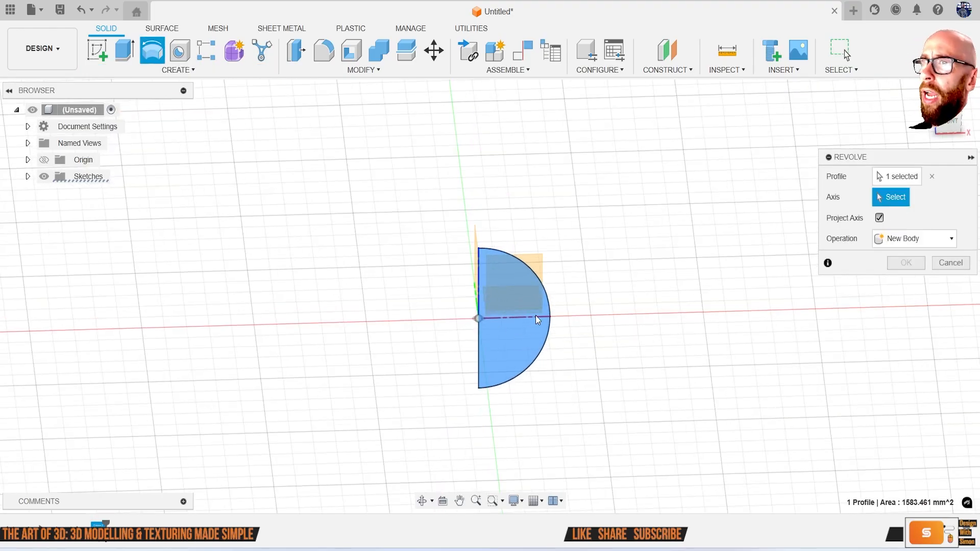
click(479, 333)
click(906, 327)
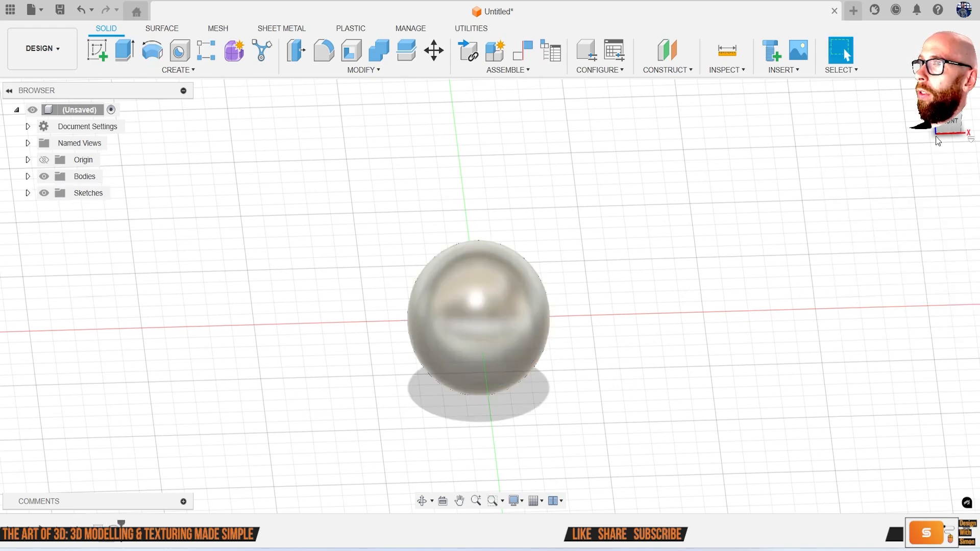
View the sphere from the front and examine the Pokeball reference image in the browser window
click(949, 123)
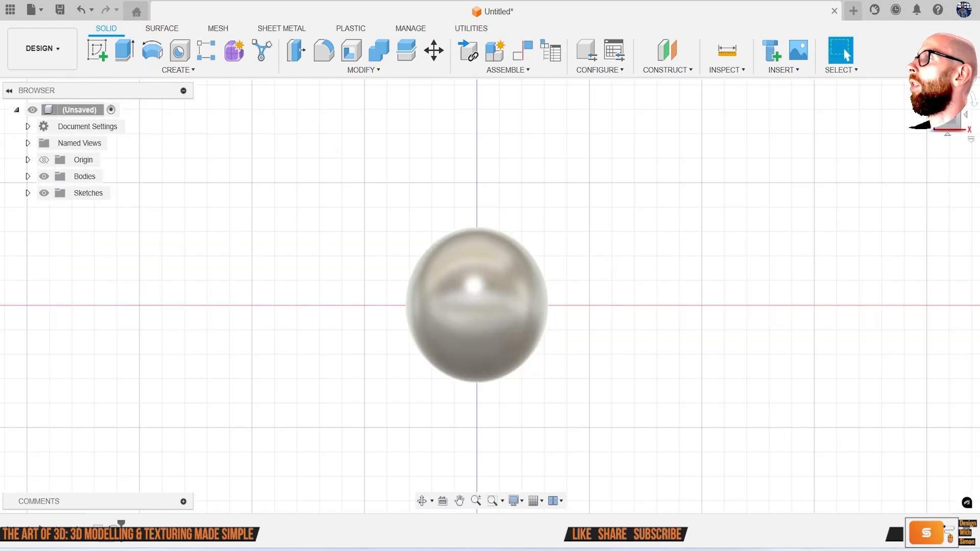
drag(979, 105, 439, 72)
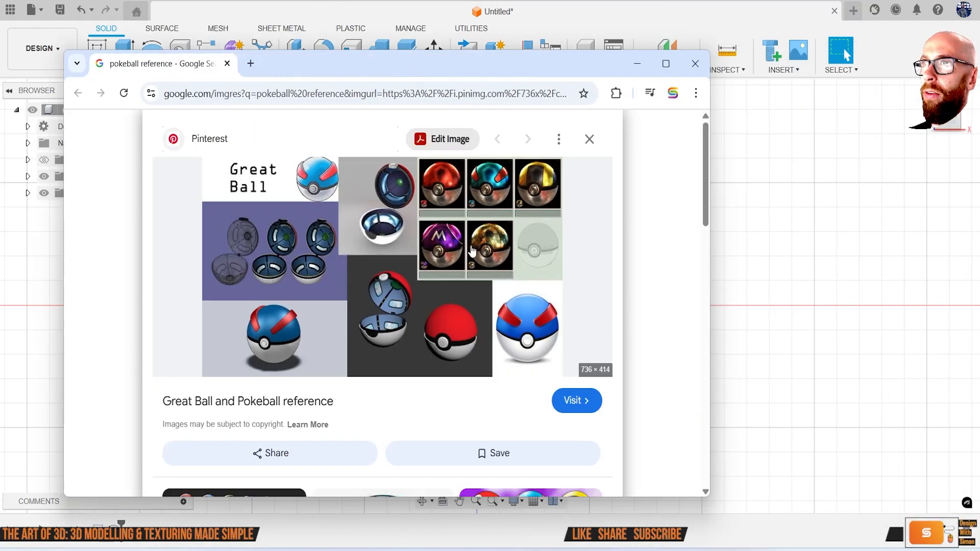
drag(389, 74, 979, 173)
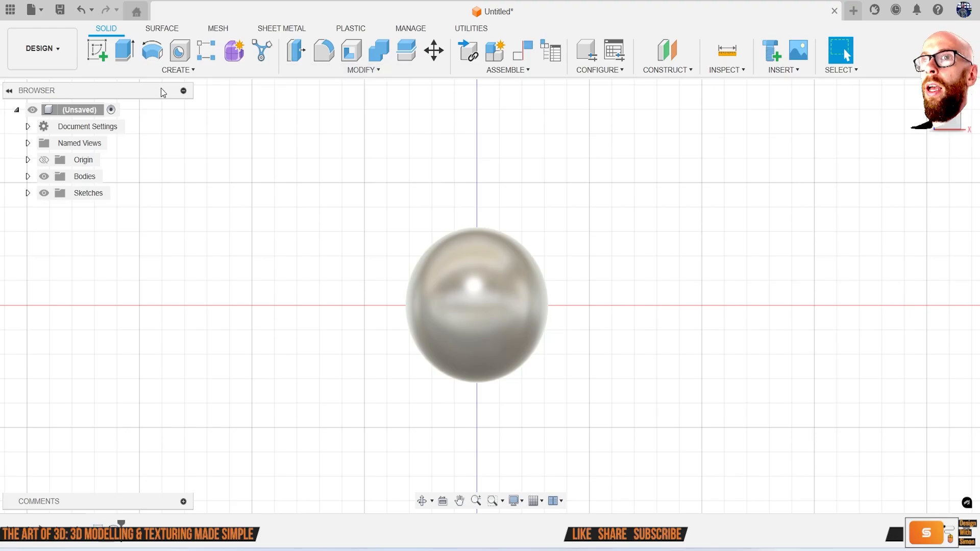
Sketch a center rectangle about 100 mm wide and 9 mm tall at the origin on the front plane, extending past the sphere's sides
click(89, 53)
click(324, 254)
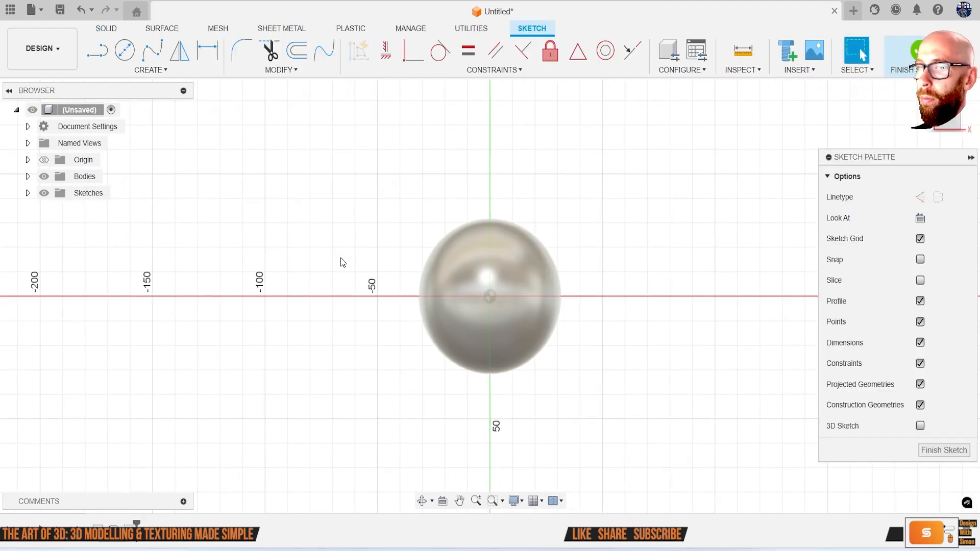
key(r)
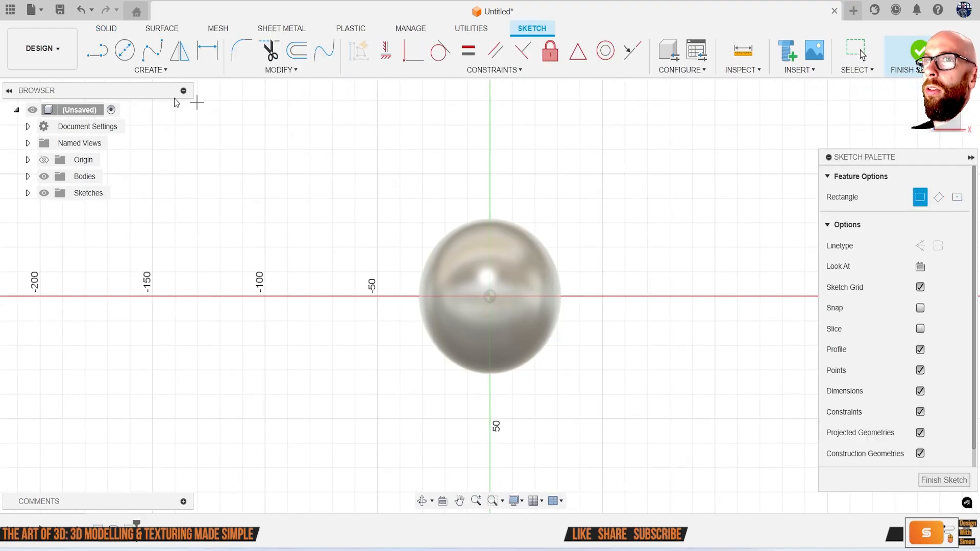
click(149, 71)
mouse_move(155, 101)
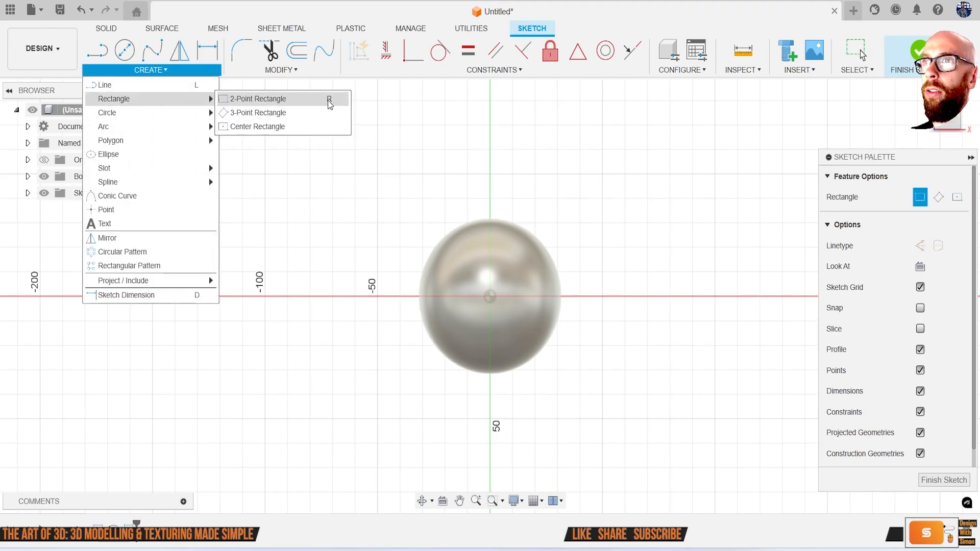
click(957, 197)
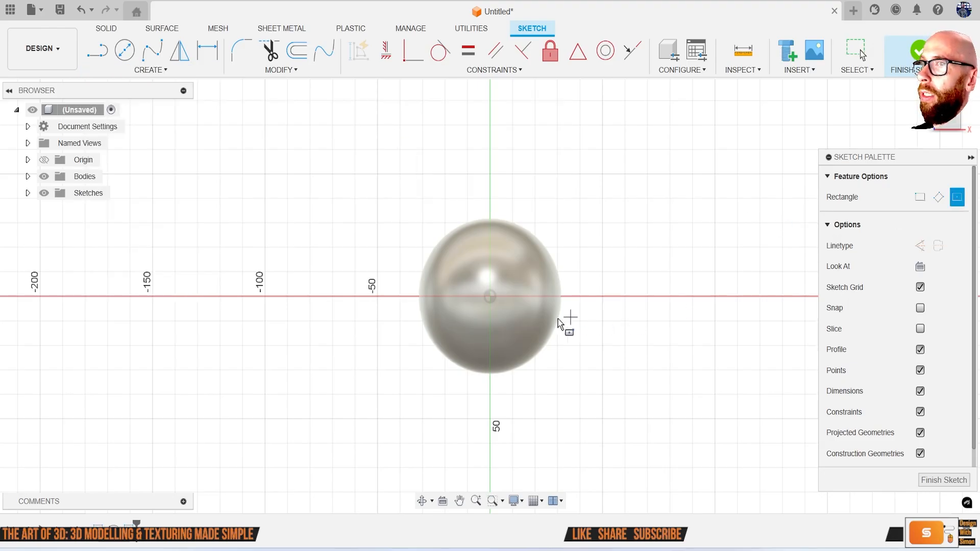
click(493, 297)
click(492, 297)
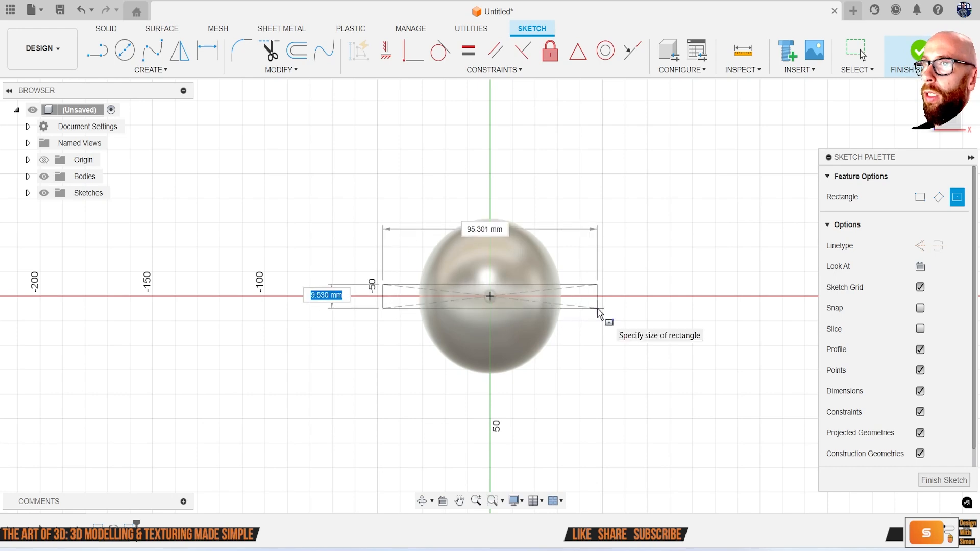
click(604, 308)
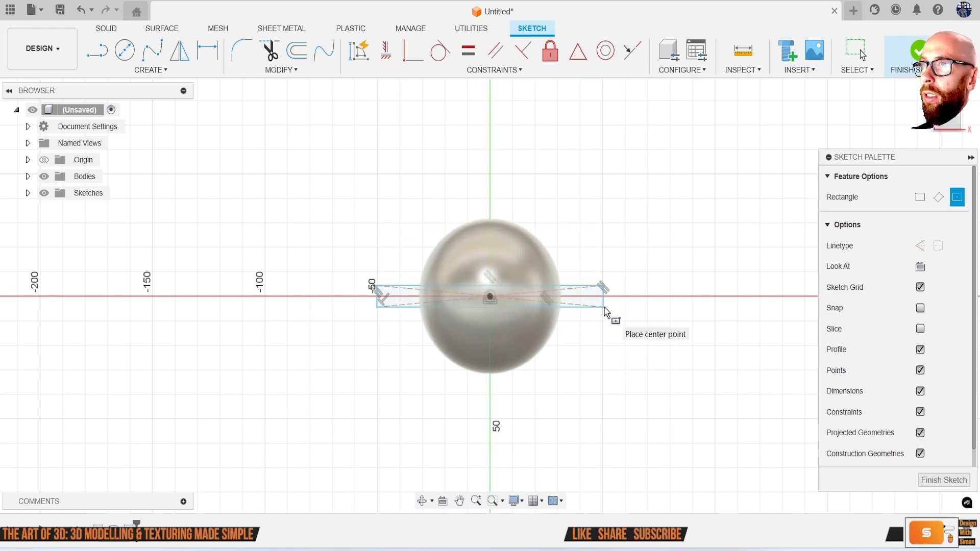
click(921, 52)
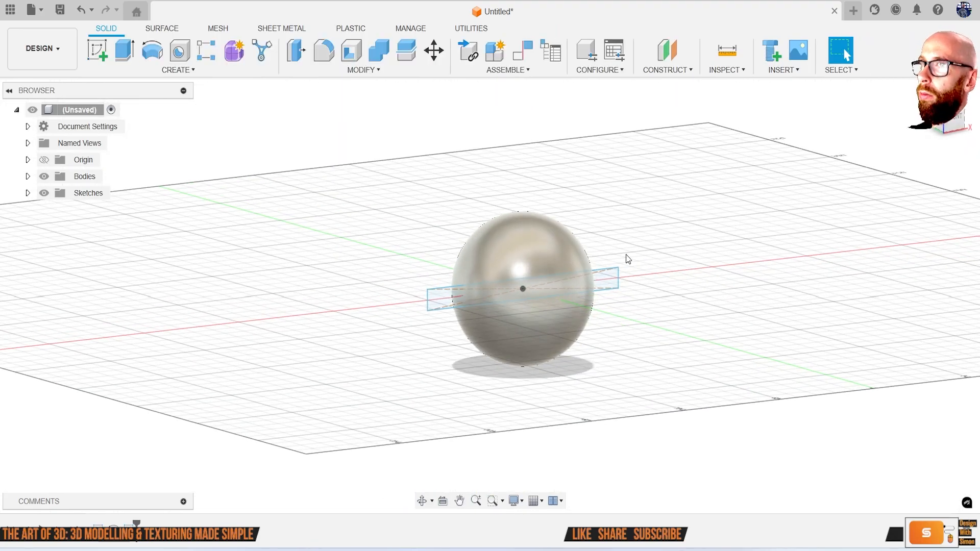
Split the sphere body with the rectangle sketch as the splitting tool, keeping the splitting tool extended
click(407, 51)
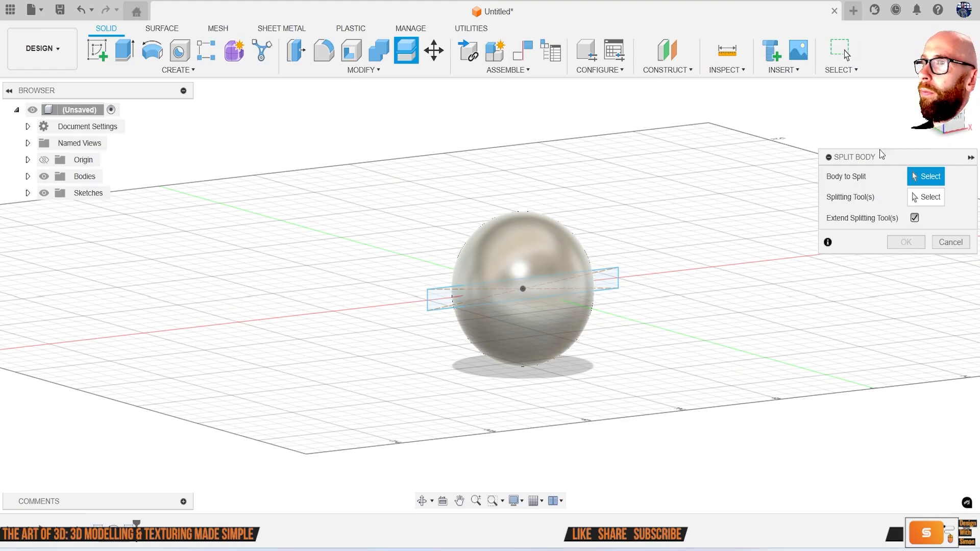
drag(868, 164, 784, 144)
click(524, 228)
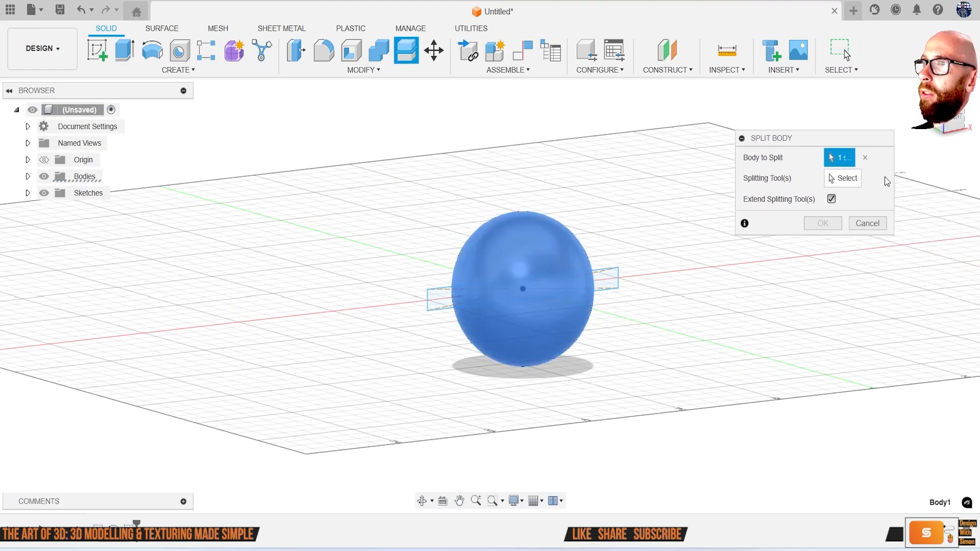
click(842, 178)
click(430, 306)
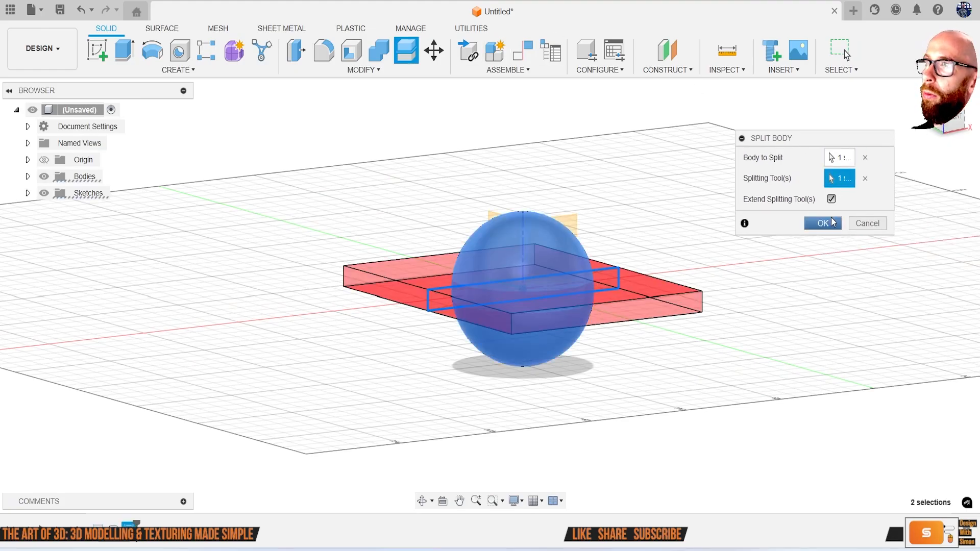
click(831, 222)
shift+middle_drag(758, 285, 721, 283)
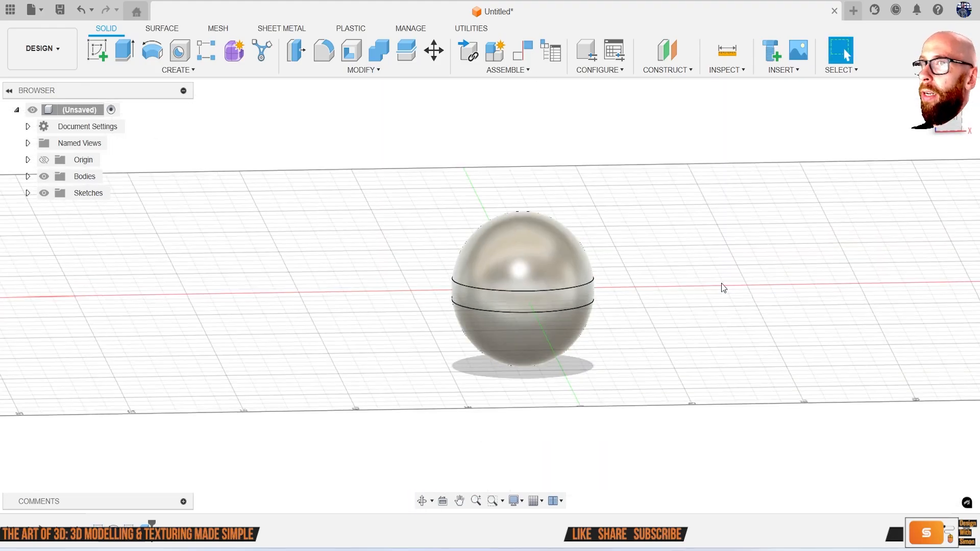
Show Sketch2, move the rectangle's lower right corner to about X 49.5 mm, Z -3.8 mm, and hide the sketch again
click(28, 193)
click(60, 229)
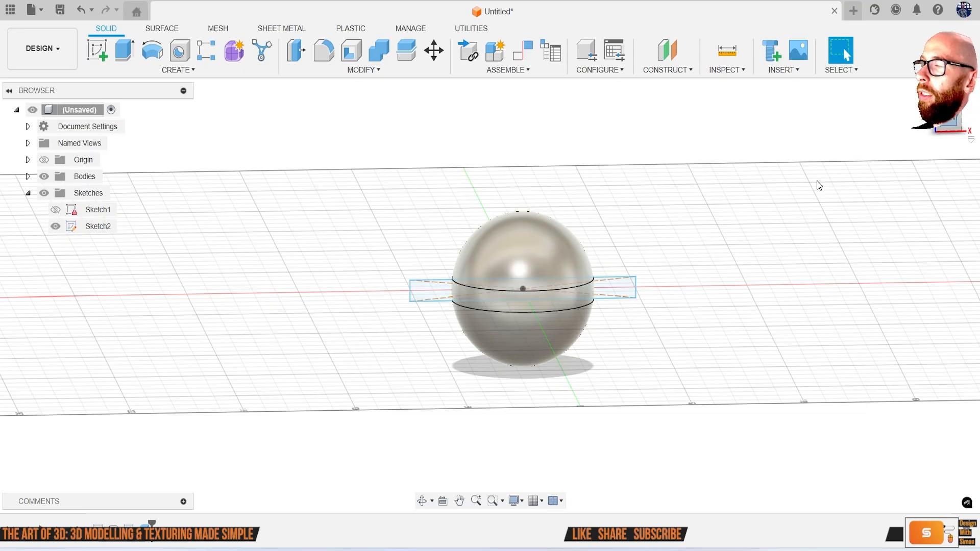
scroll(637, 310, up, 3)
drag(632, 286, 630, 285)
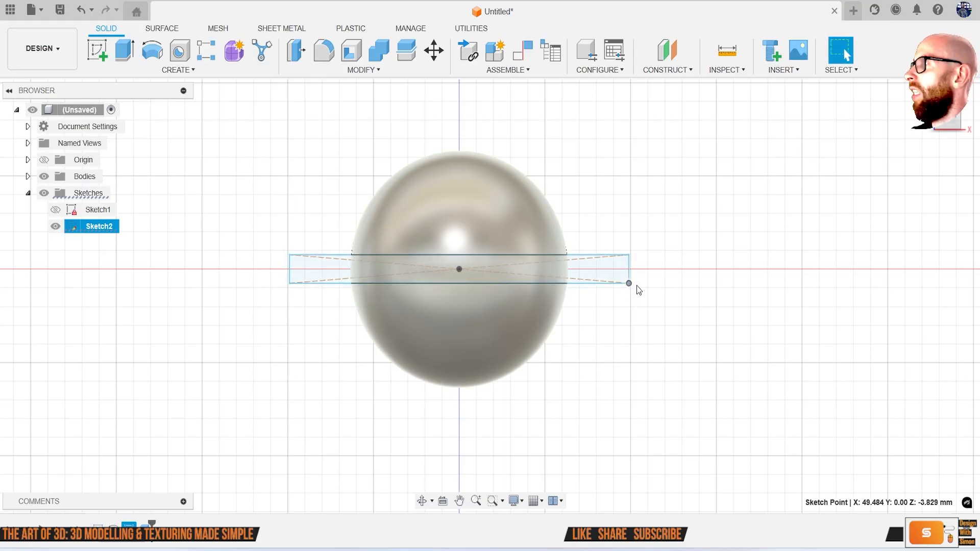
click(55, 227)
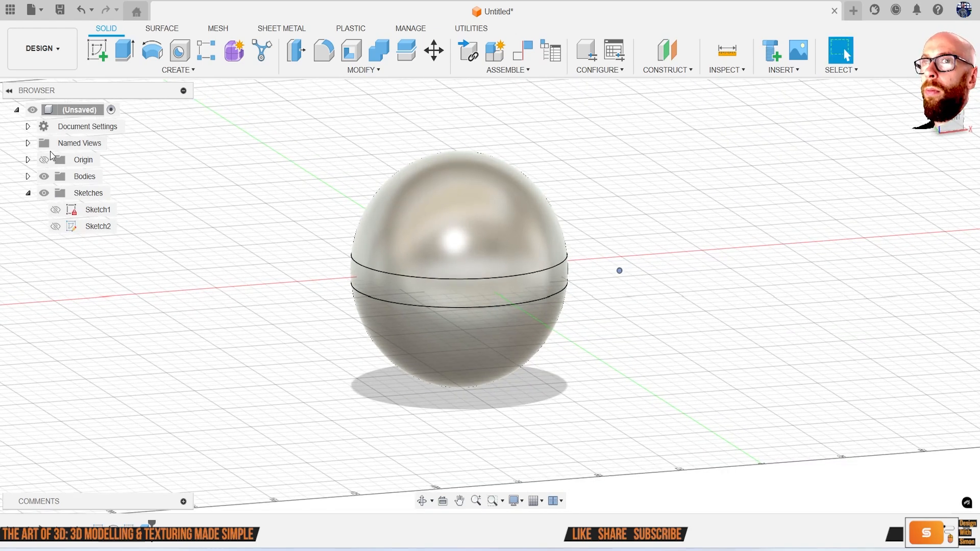
Expand the list of bodies and select each one in turn to examine which part of the sphere it is
click(28, 176)
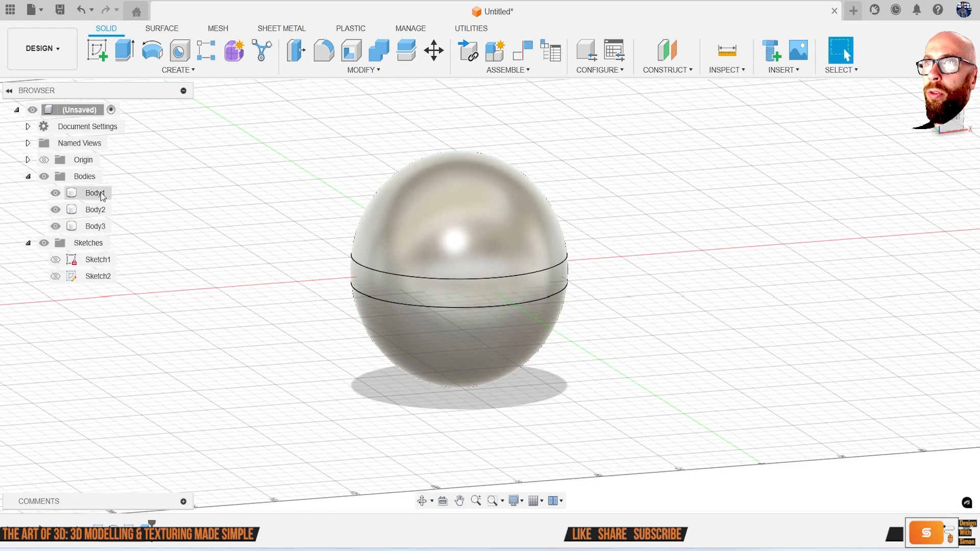
click(95, 193)
click(94, 210)
click(96, 226)
click(215, 229)
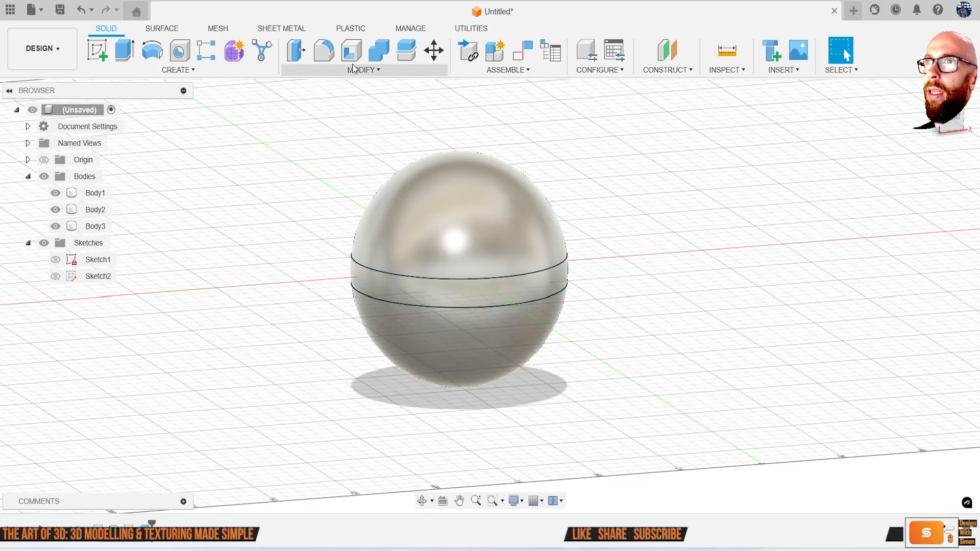
Offset the outer face of the sphere's middle band inward by 1 mm
click(295, 51)
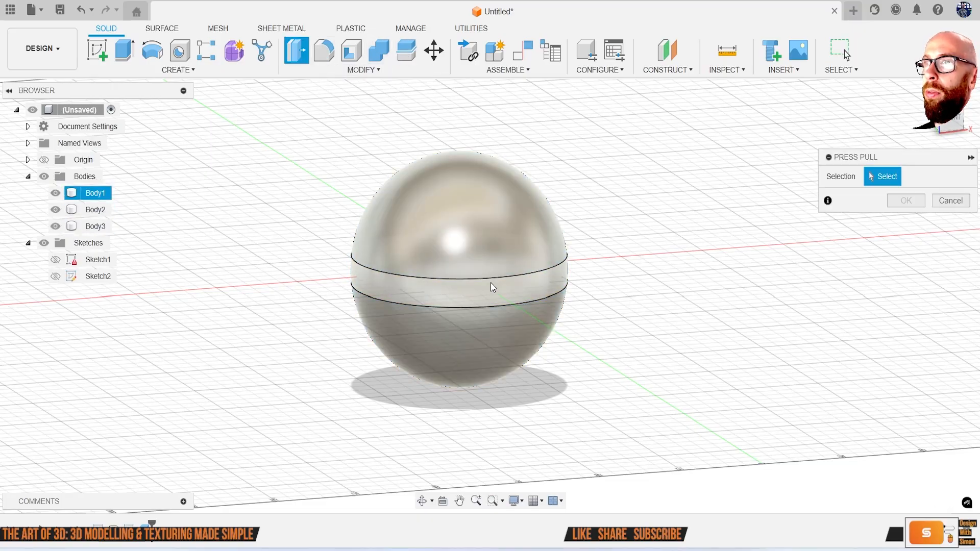
click(477, 289)
scroll(460, 294, up, 3)
drag(423, 288, 424, 287)
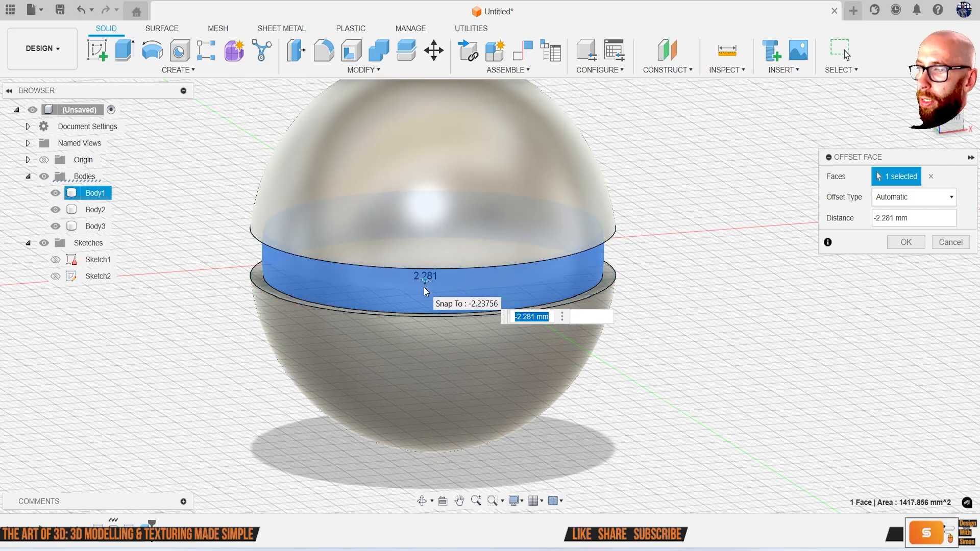
text(-2)
key(BackSpace)
text(1)
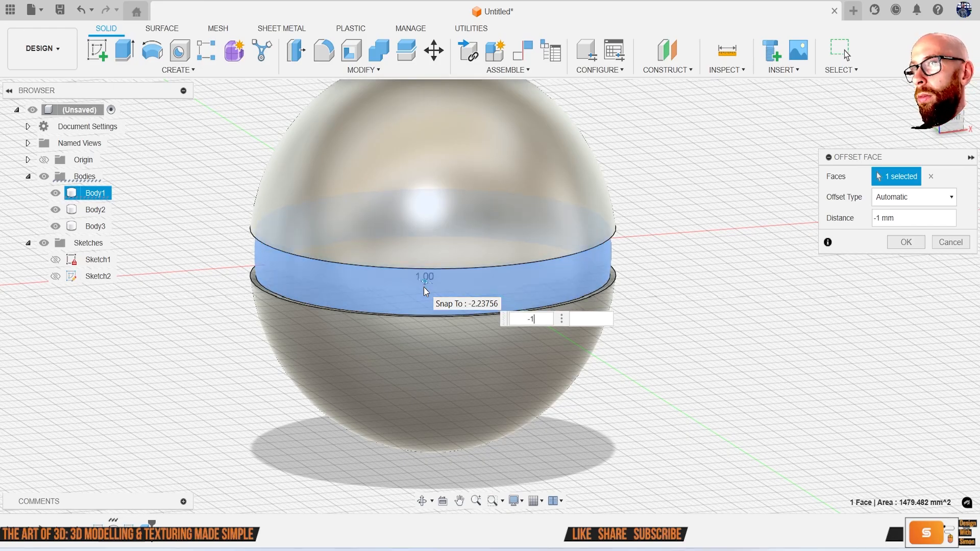
key(Return)
Create a construction plane offset from the front plane, placed just outside the front of the sphere
mouse_move(423, 287)
shift+middle_down()
mouse_move(424, 328)
mouse_move(410, 352)
mouse_move(388, 278)
mouse_move(436, 286)
shift+middle_up()
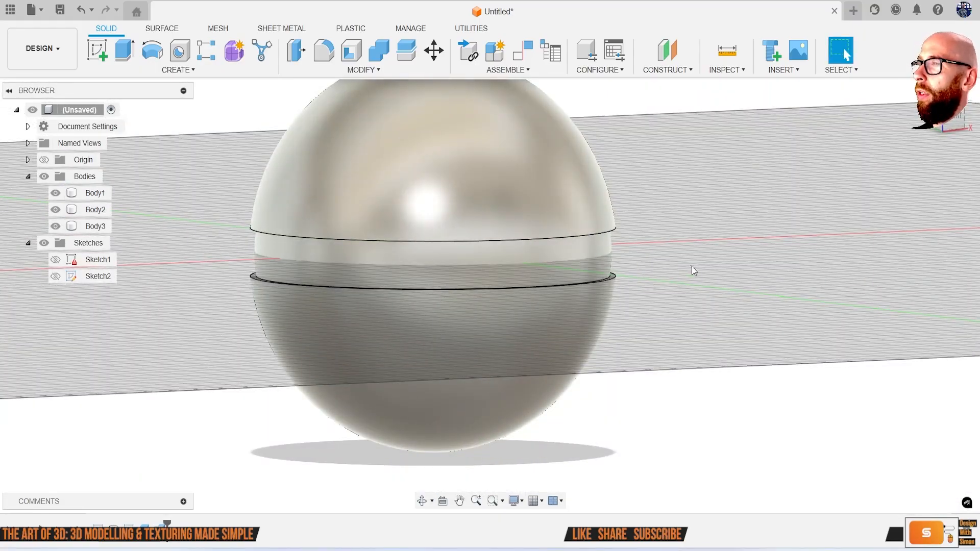
click(959, 127)
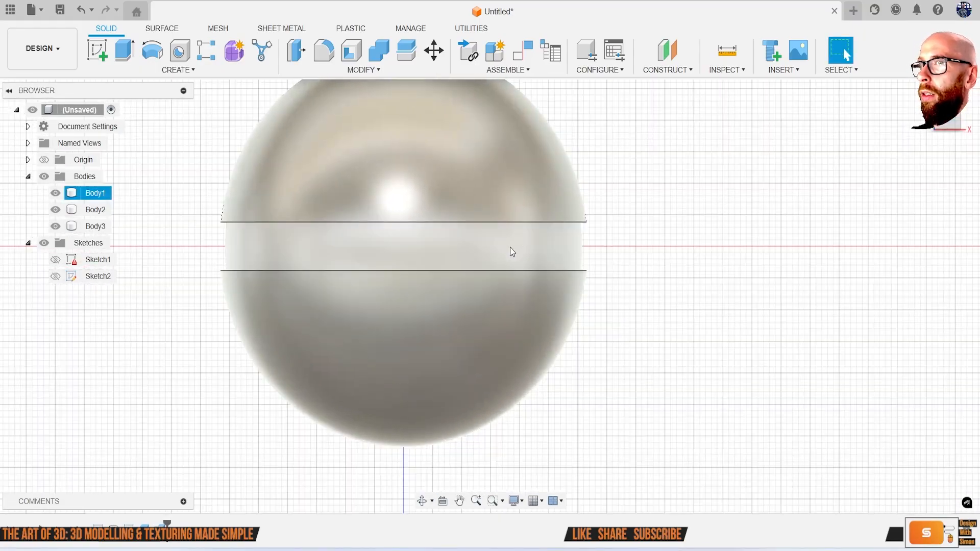
shift+middle_drag(534, 215, 401, 203)
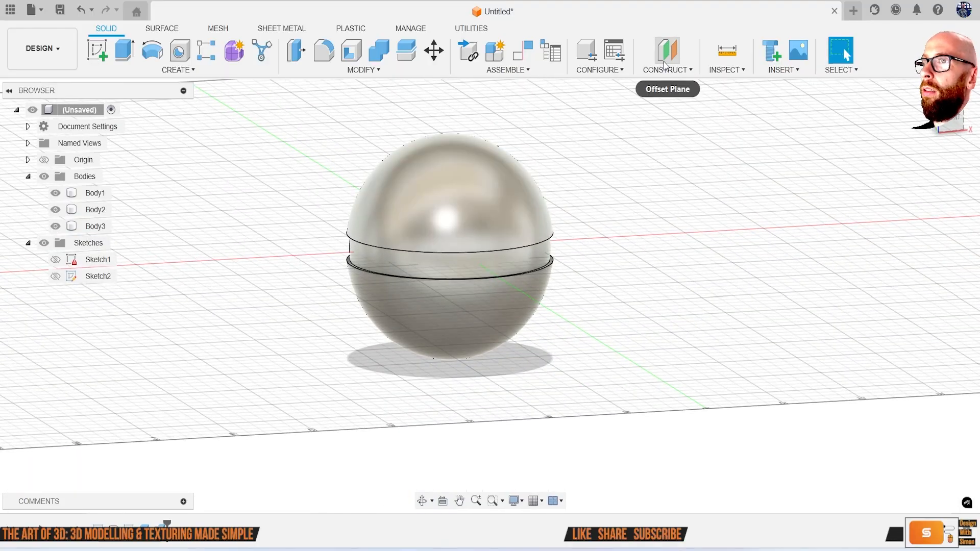
click(665, 69)
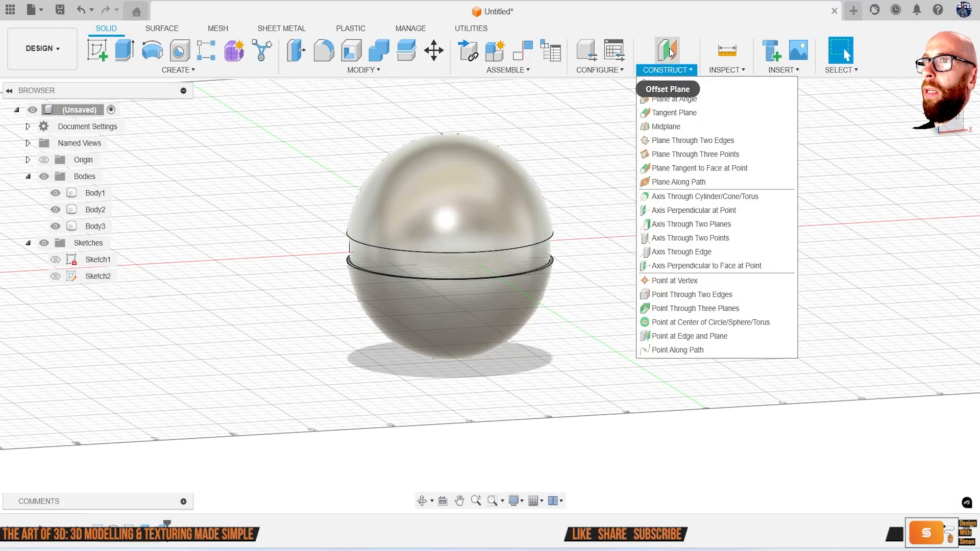
click(665, 53)
shift+middle_drag(517, 215, 640, 221)
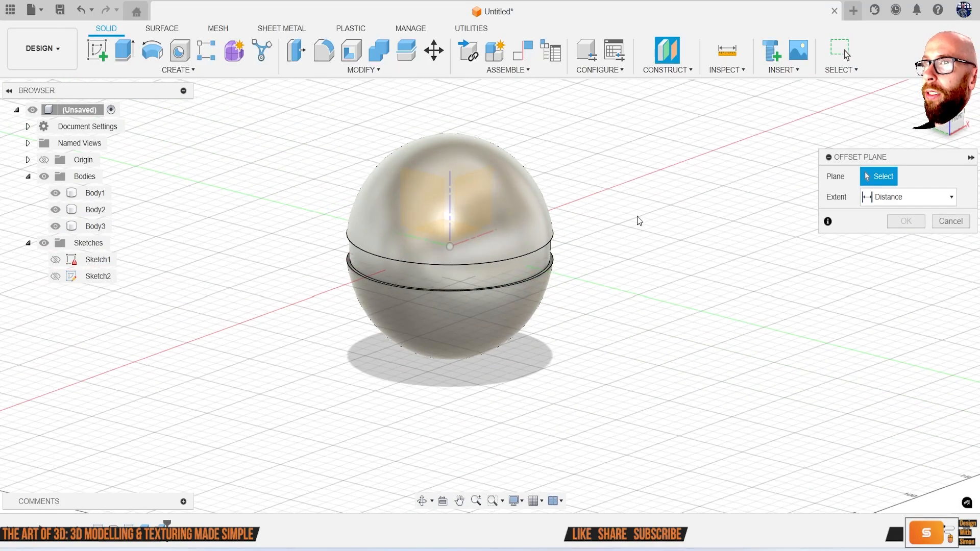
click(484, 191)
drag(471, 188, 592, 217)
shift+middle_drag(687, 223, 728, 197)
click(907, 242)
Sketch a circle about 19 mm in diameter on the offset plane, centered on the origin
shift+middle_drag(908, 240, 724, 221)
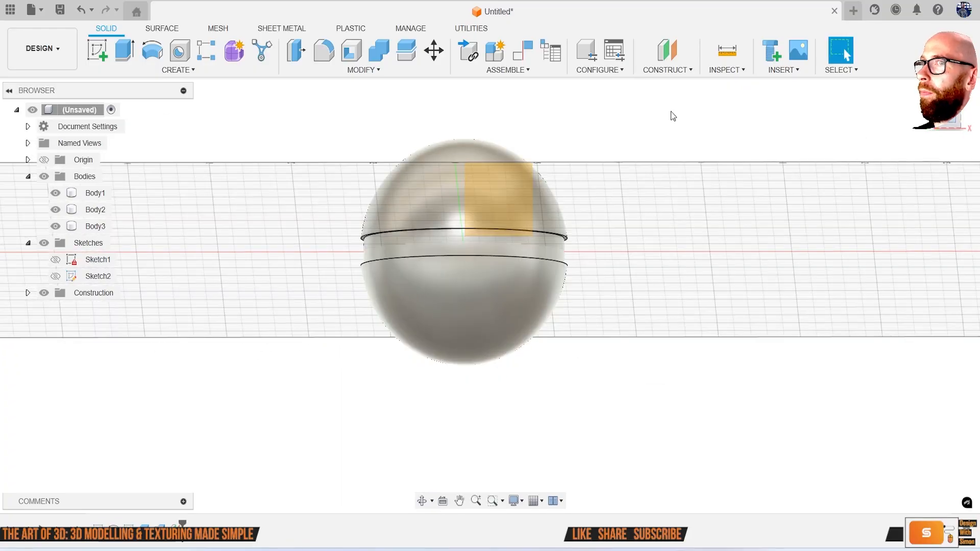
click(101, 51)
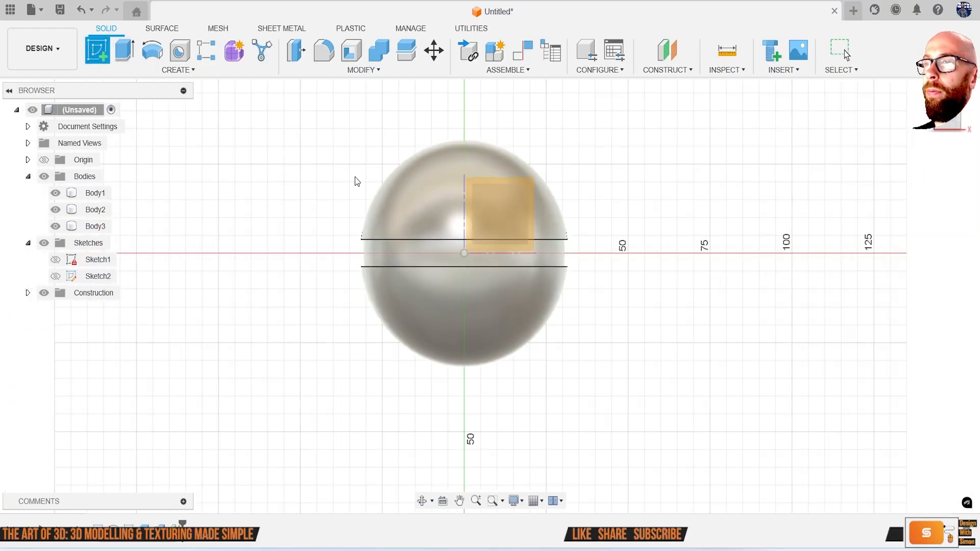
click(471, 209)
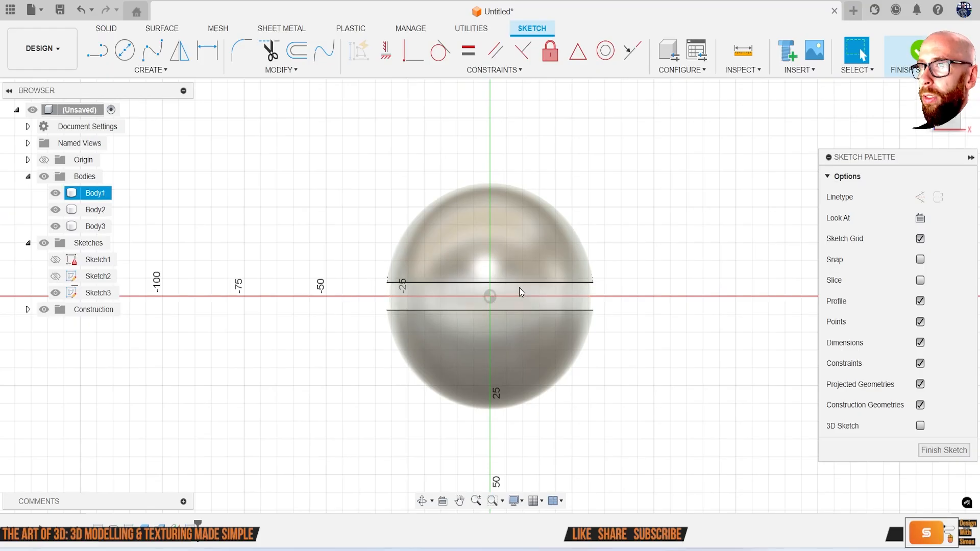
key(c)
click(483, 298)
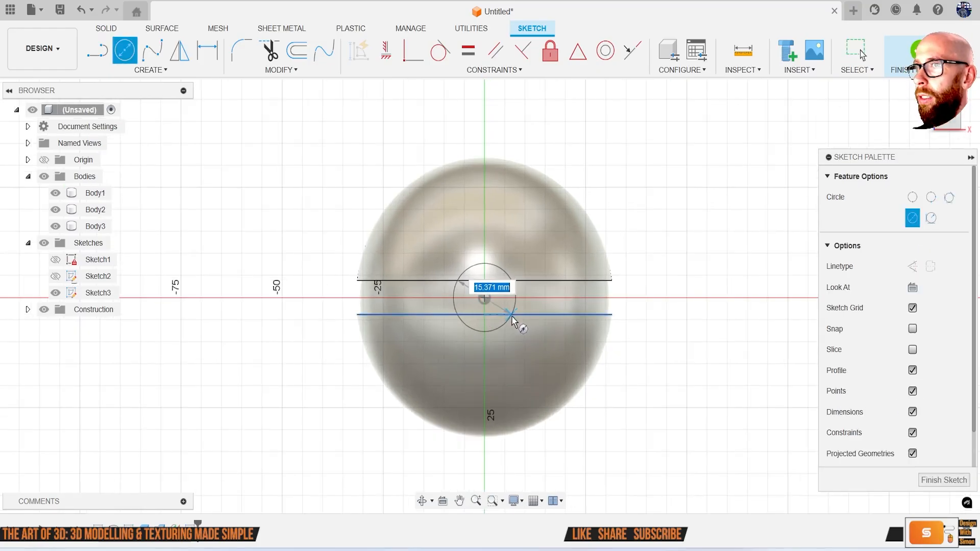
click(519, 320)
Extrude the circle back into the sphere as a cut to form a shallow round recess in its front
shift+middle_drag(455, 304, 483, 311)
key(e)
click(565, 308)
shift+middle_drag(577, 341, 638, 329)
scroll(638, 329, up, 2)
drag(620, 308, 535, 308)
click(906, 373)
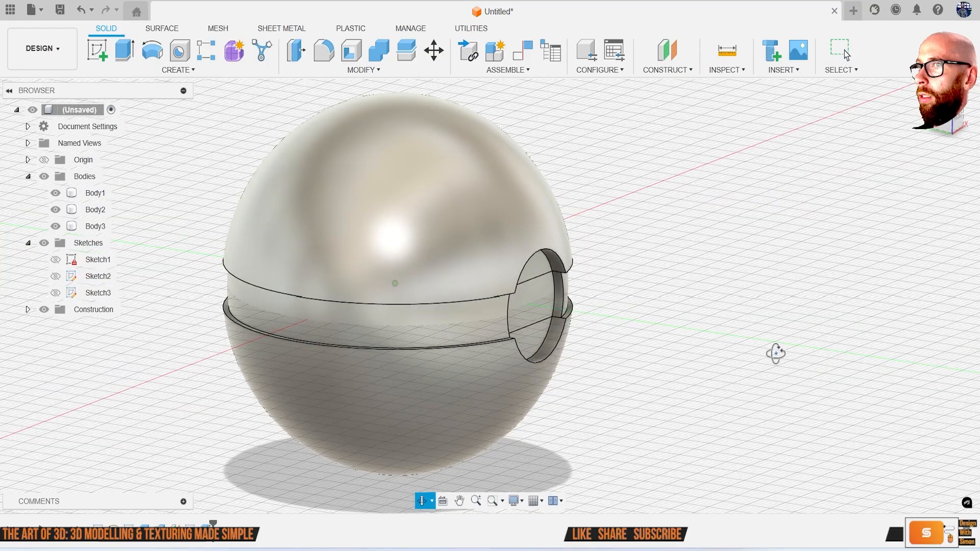
Measure the recess depth between its front and rear edges on the middle band
shift+middle_drag(776, 350, 404, 278)
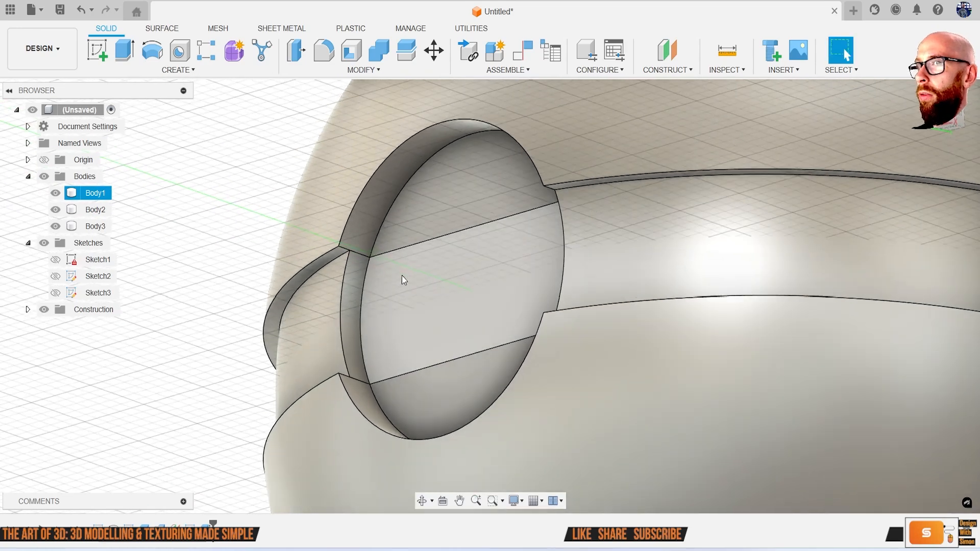
click(726, 70)
click(752, 90)
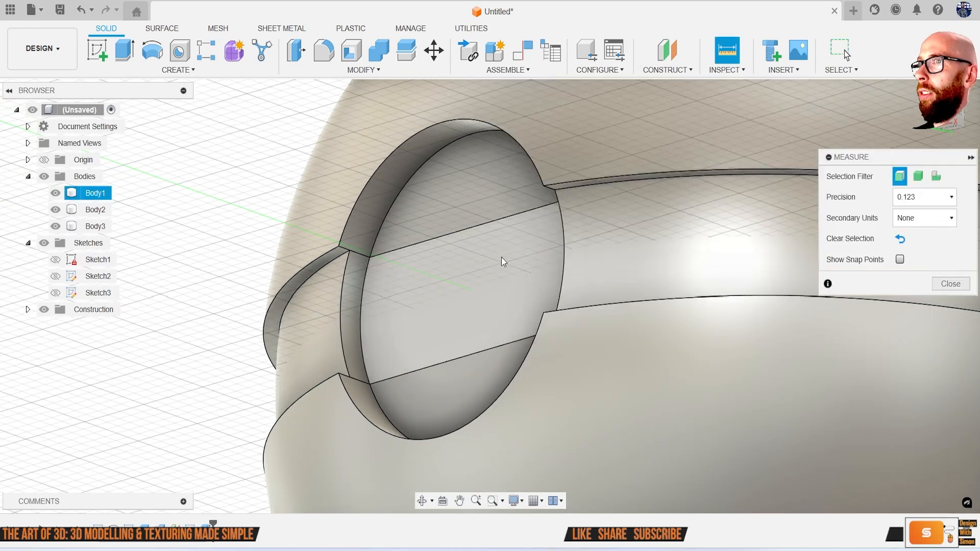
shift+middle_drag(526, 247, 468, 291)
scroll(363, 280, up, 3)
click(365, 280)
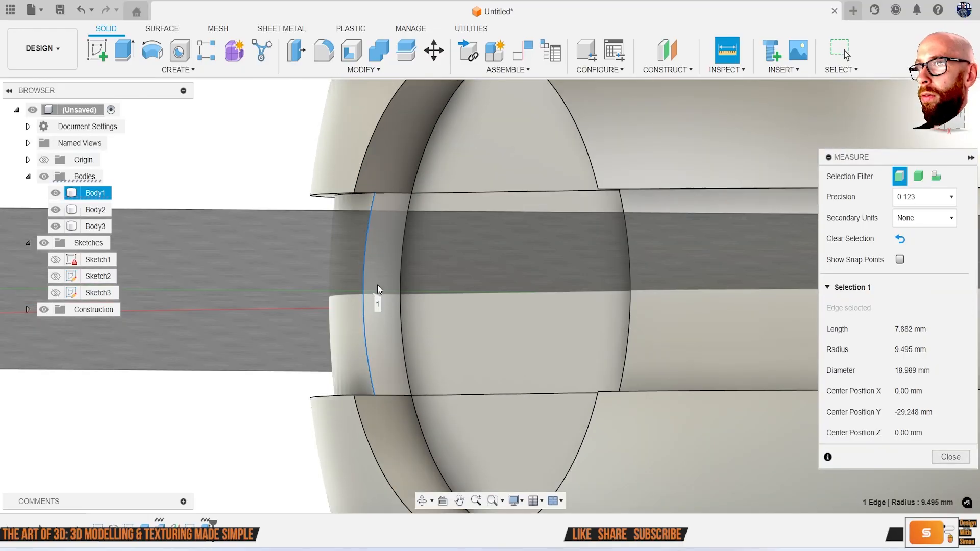
click(400, 286)
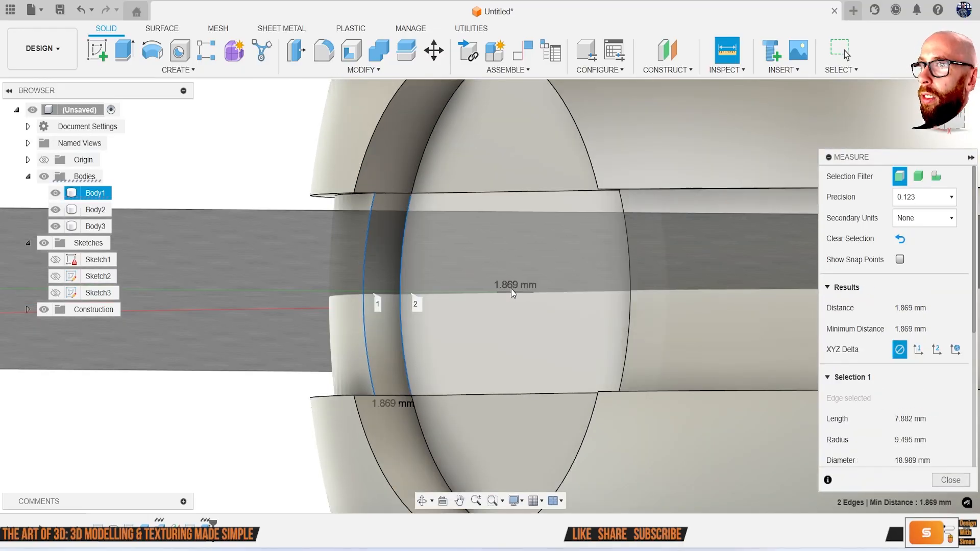
click(949, 480)
Start a sketch on the recess floor and draw a centered circle slightly smaller than the recess
scroll(650, 368, down, 3)
shift+middle_drag(650, 368, 725, 356)
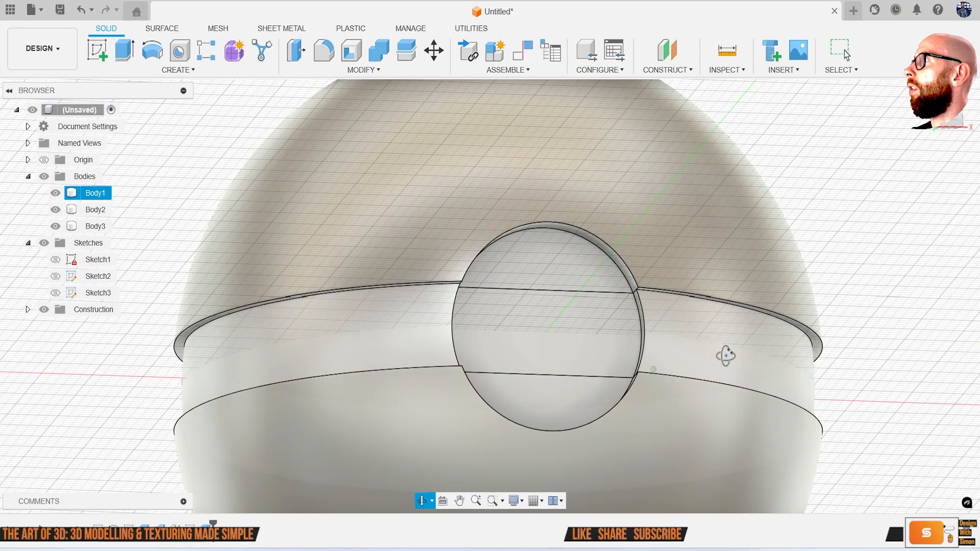
shift+middle_drag(725, 356, 635, 346)
click(96, 50)
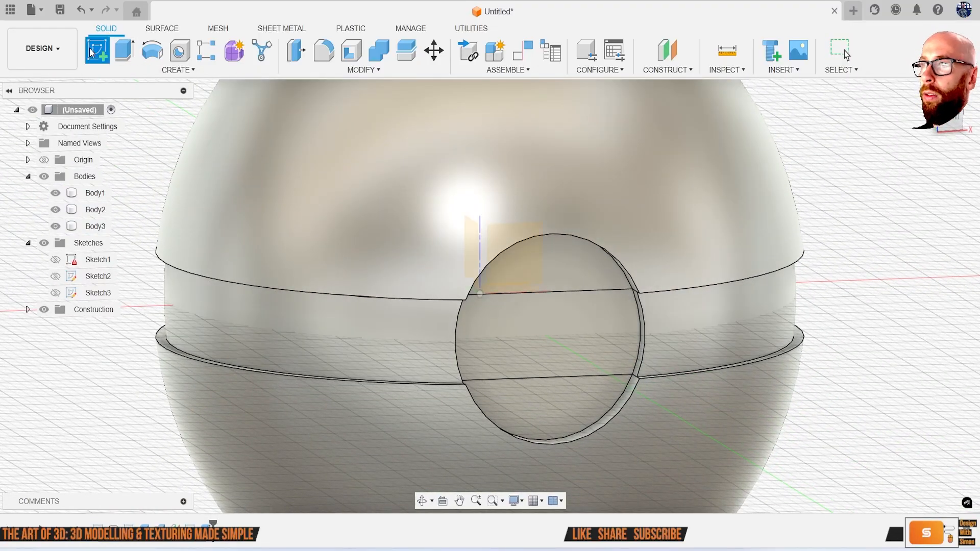
click(585, 316)
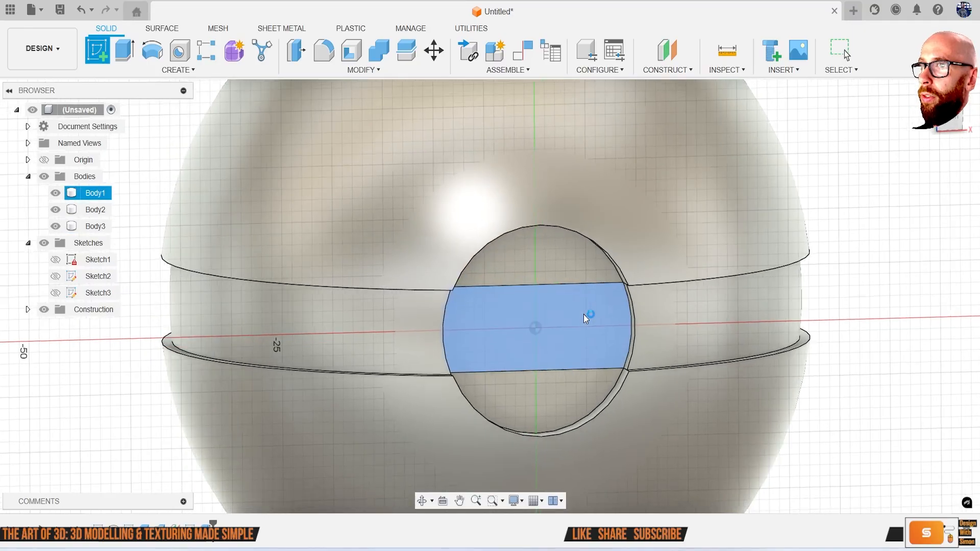
key(c)
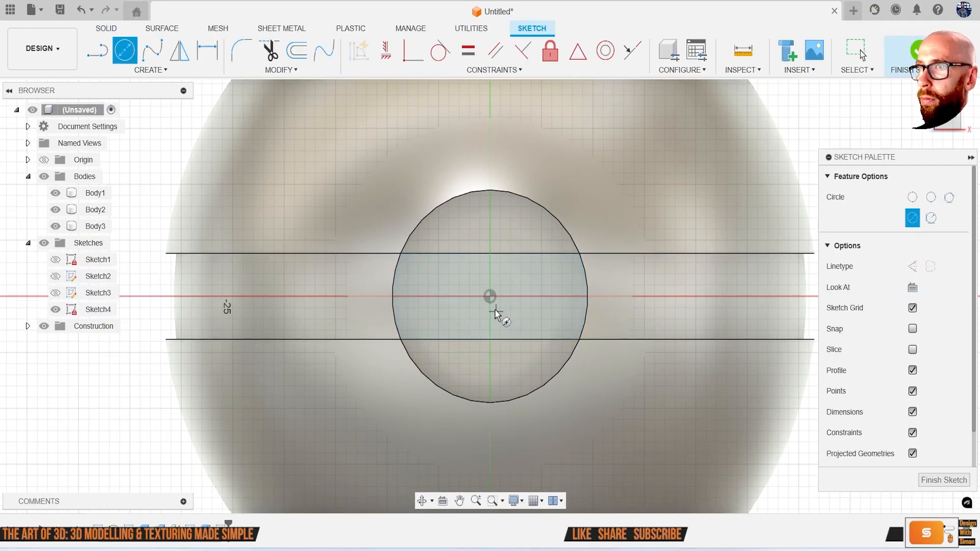
click(572, 304)
Extrude all three profiles inside the smaller circle outward by 1.869 mm, joined to the body, to form the button
shift+middle_drag(535, 317, 531, 259)
key(e)
click(495, 285)
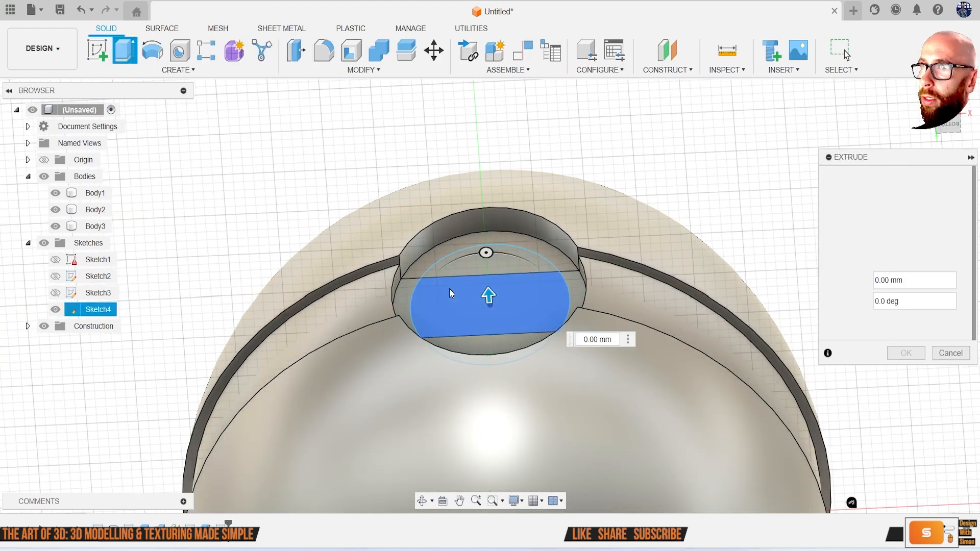
click(461, 265)
click(464, 342)
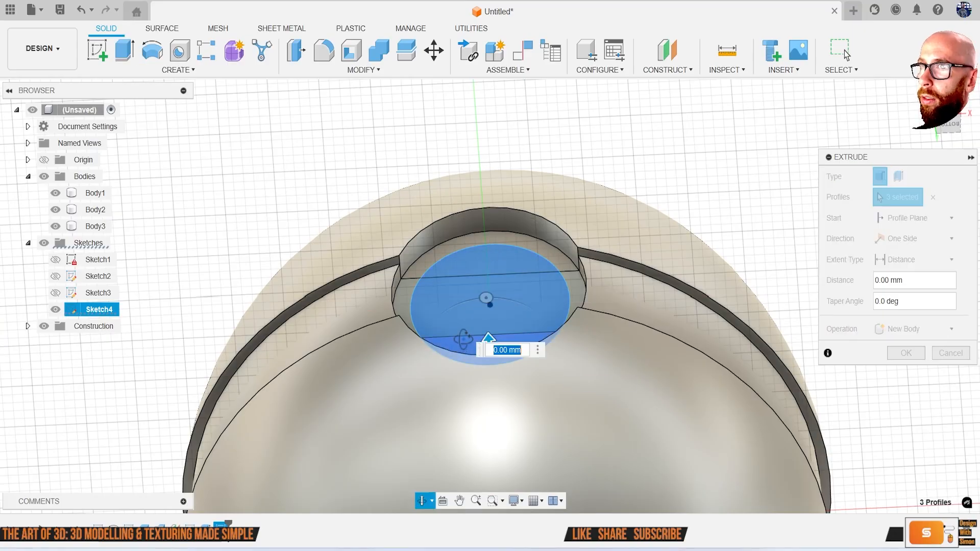
shift+middle_drag(464, 342, 470, 320)
scroll(471, 321, up, 3)
drag(500, 351, 499, 335)
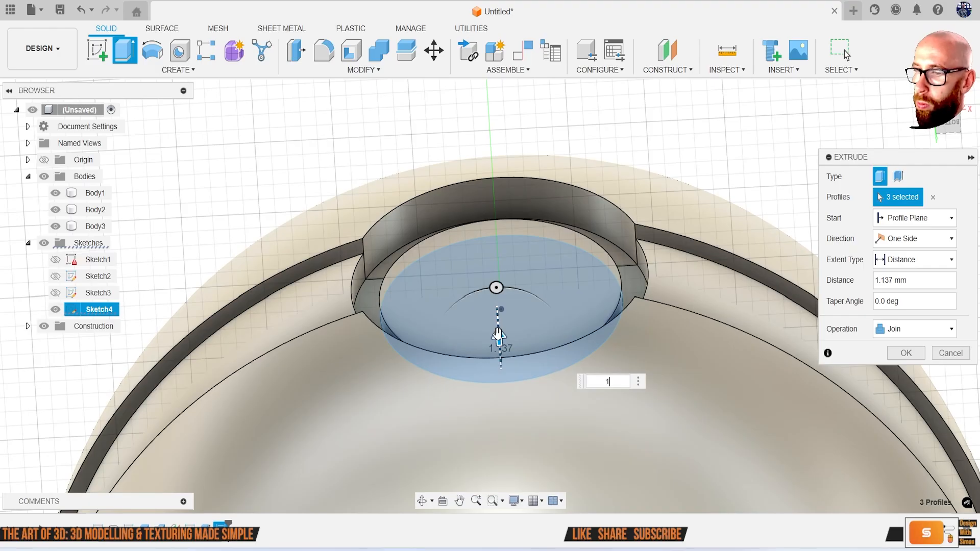
text(869)
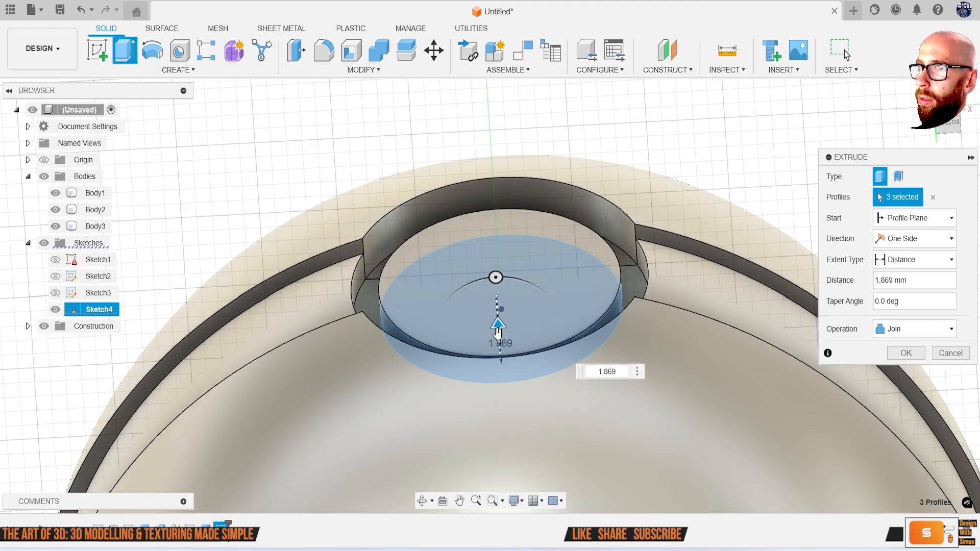
key(Return)
Sketch a circle about 10 mm in diameter on the button's front face, centered on the origin
shift+middle_drag(498, 334, 587, 352)
scroll(589, 352, down, 4)
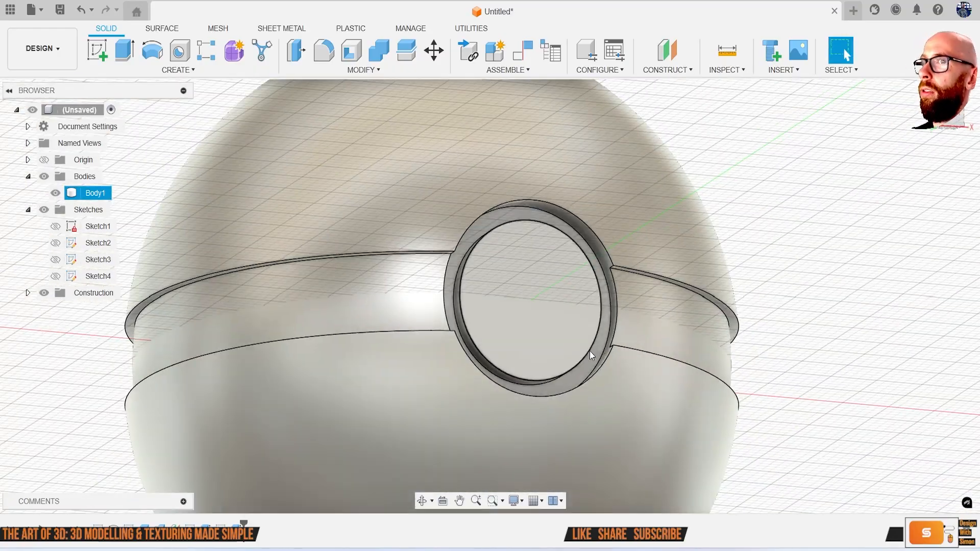
click(949, 122)
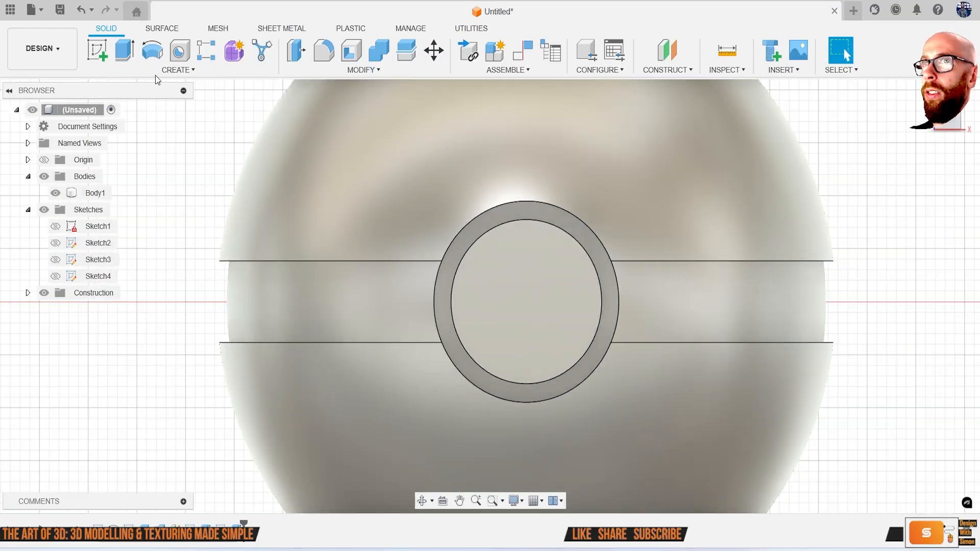
click(97, 50)
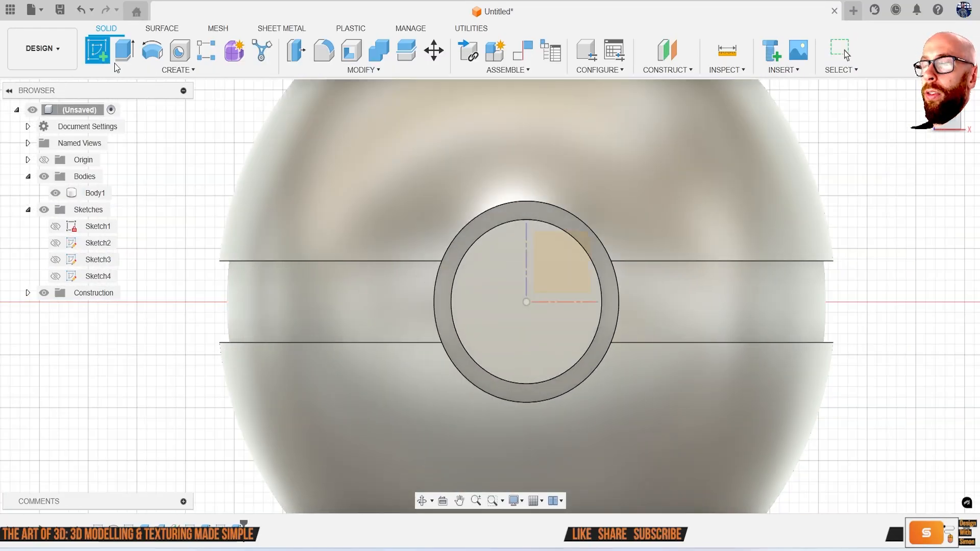
click(506, 345)
key(c)
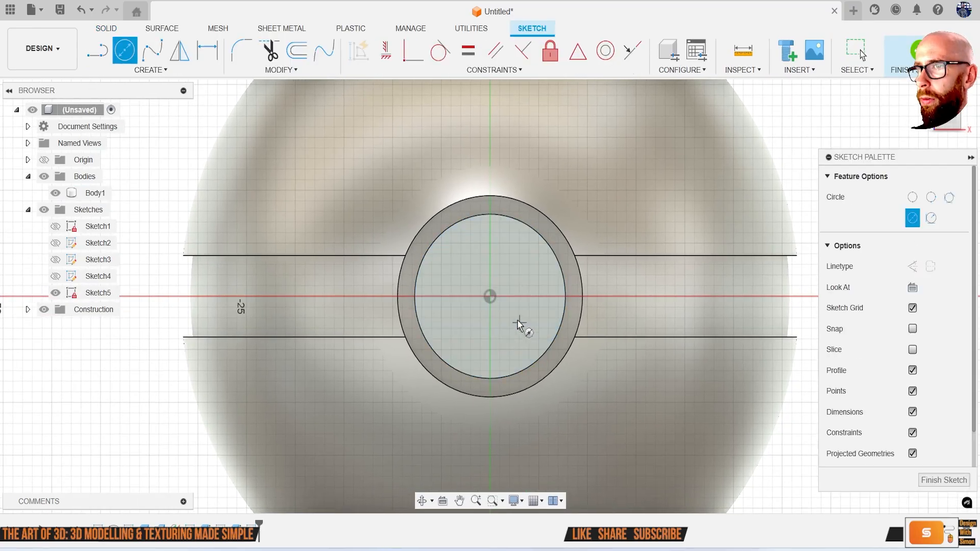
click(491, 297)
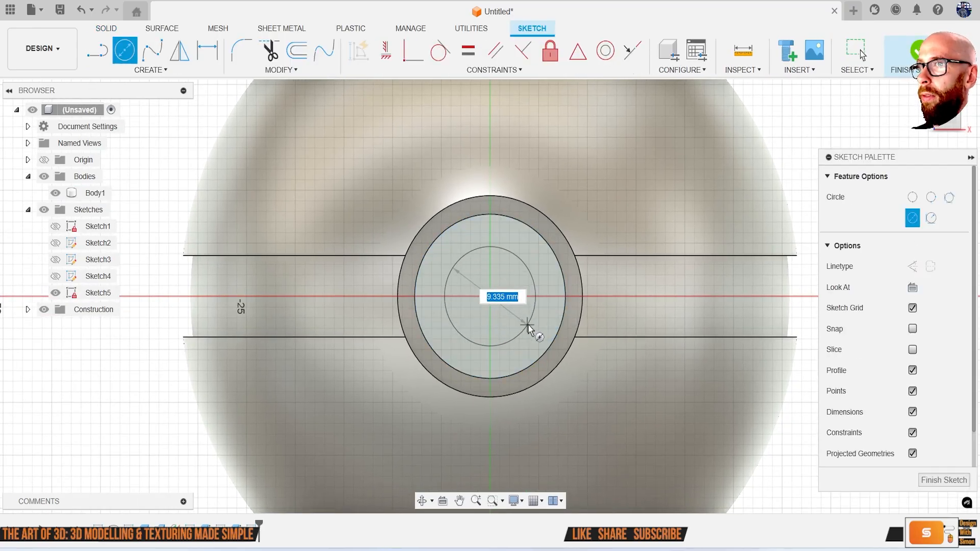
click(530, 331)
Extrude the inner circle outward by a small amount to raise the center of the button
key(e)
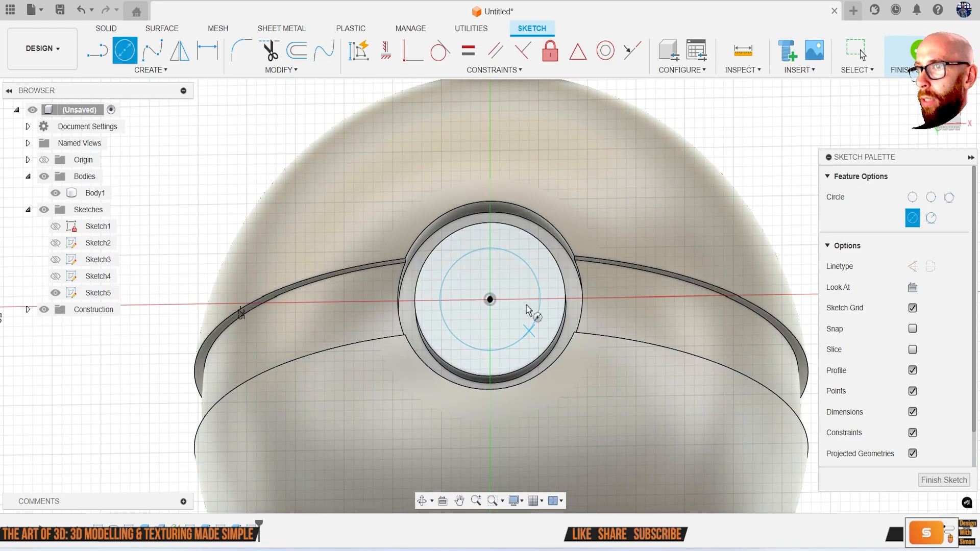
click(498, 316)
shift+middle_drag(498, 317, 498, 222)
drag(504, 226, 505, 215)
key(Return)
shift+middle_drag(505, 220, 591, 340)
click(906, 352)
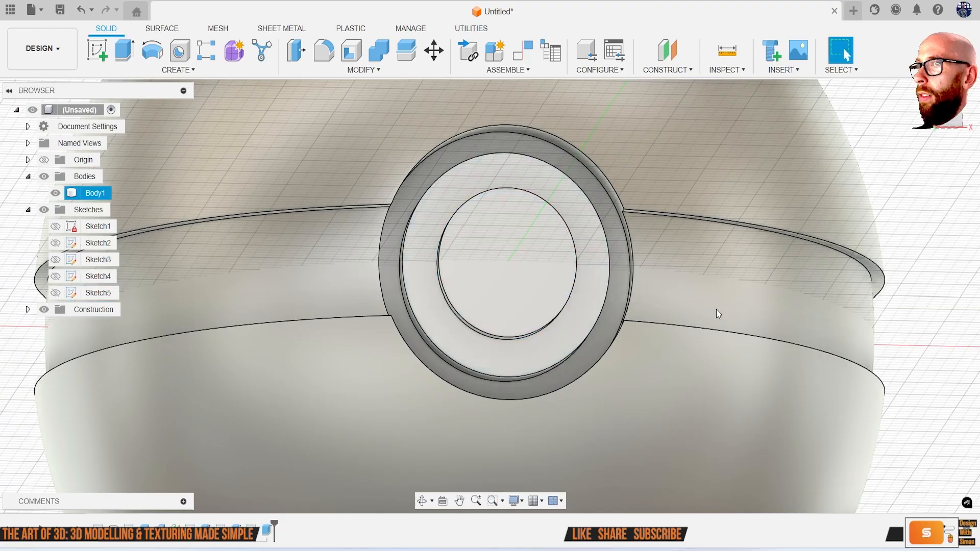
scroll(737, 318, down, 10)
mouse_move(696, 293)
shift+middle_down()
mouse_move(702, 283)
mouse_move(703, 291)
shift+middle_up()
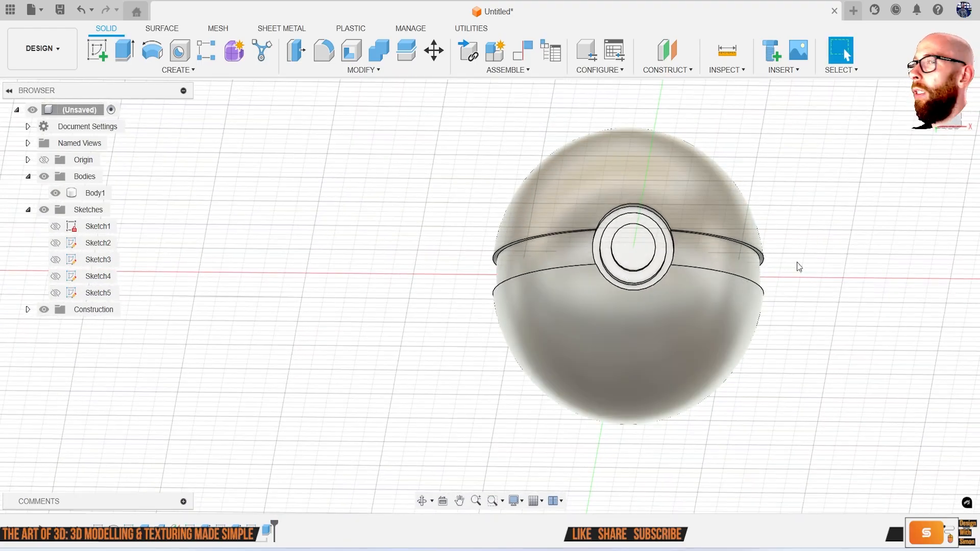
middle_drag(842, 258, 755, 271)
click(958, 118)
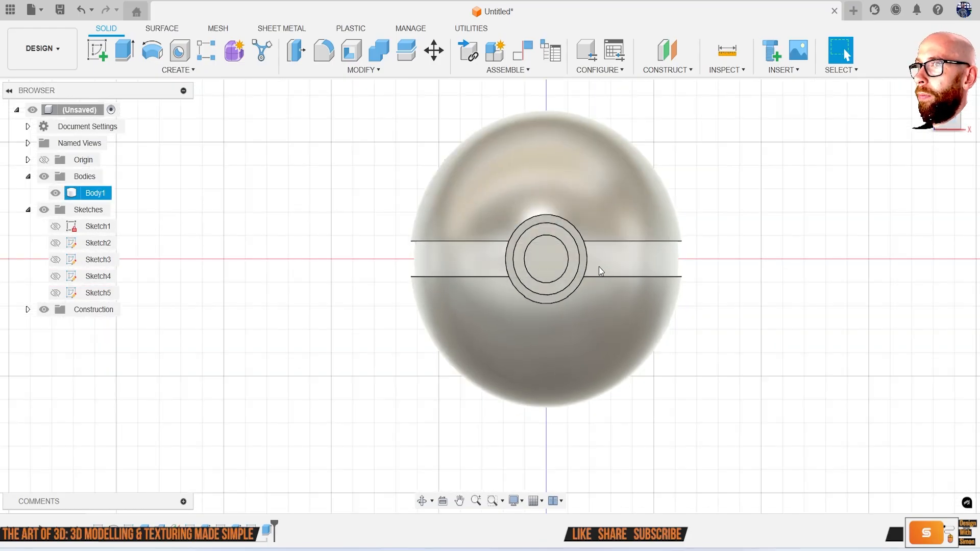
scroll(596, 247, up, 4)
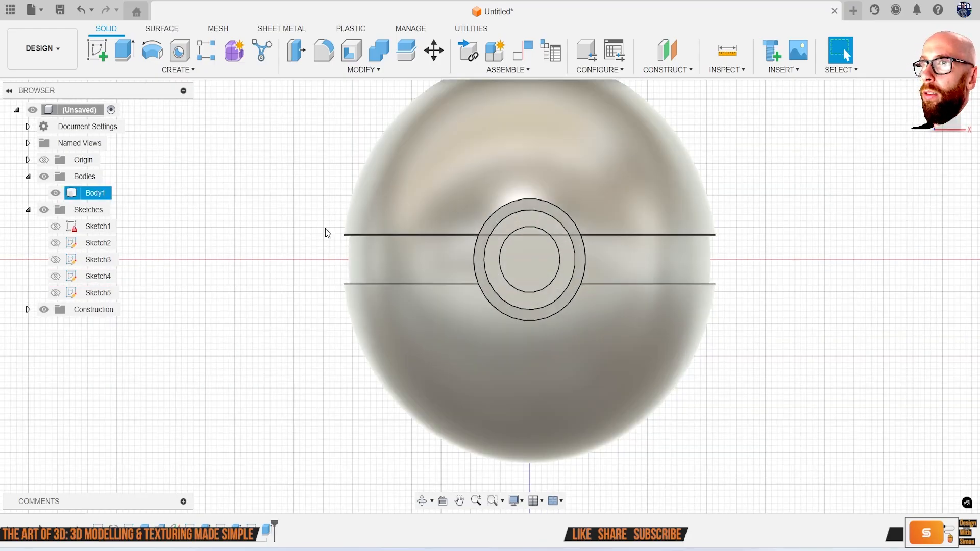
Start a sketch on the front plane and draw a horizontal line from the origin out past one side of the sphere
click(56, 194)
click(56, 194)
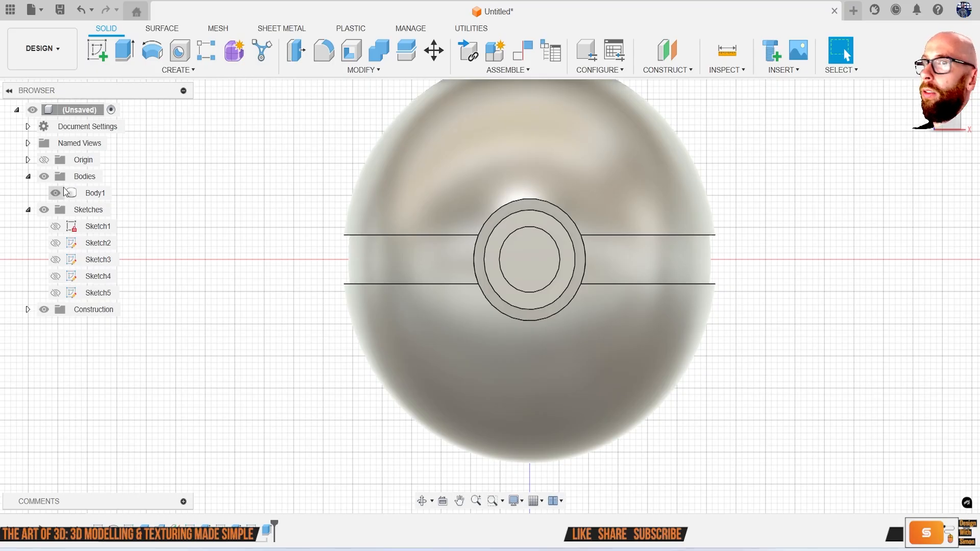
click(97, 50)
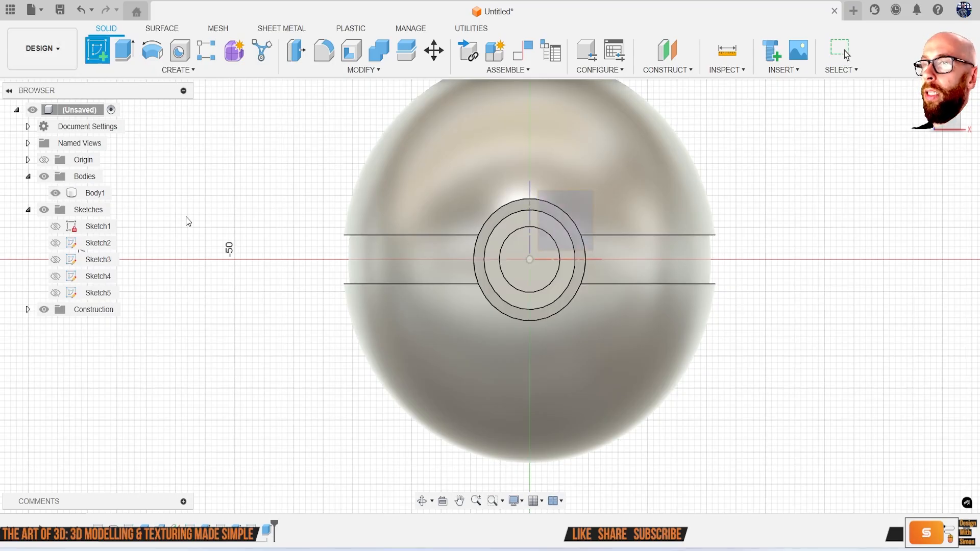
click(219, 189)
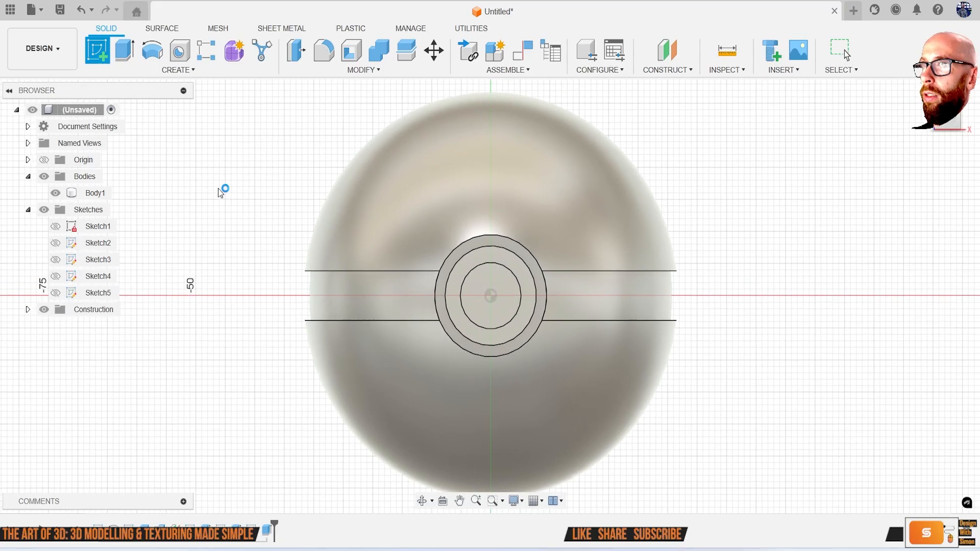
key(l)
scroll(218, 192, up, 2)
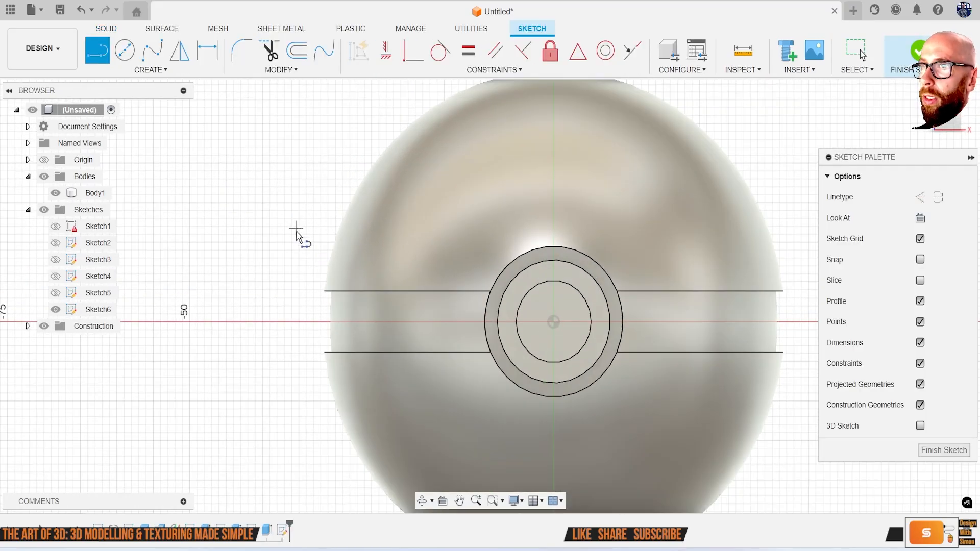
click(554, 322)
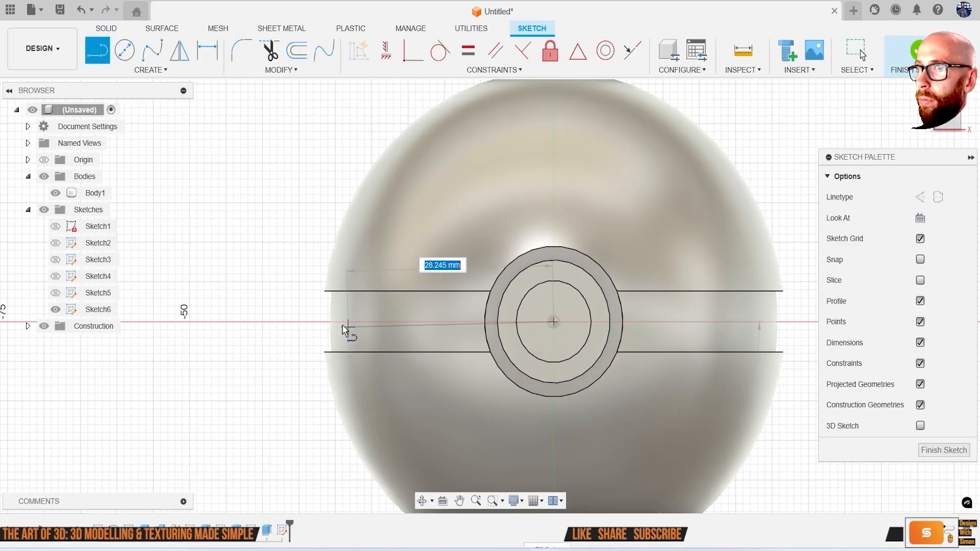
click(283, 322)
key(Escape)
Draw a second horizontal line from the origin out past the opposite side of the sphere
key(l)
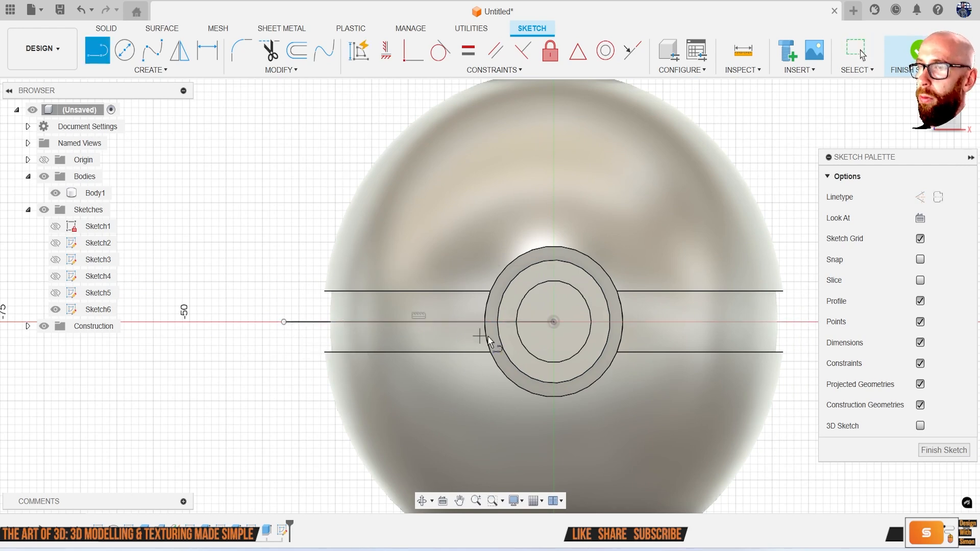
middle_drag(582, 341, 498, 329)
click(470, 310)
click(759, 310)
key(Escape)
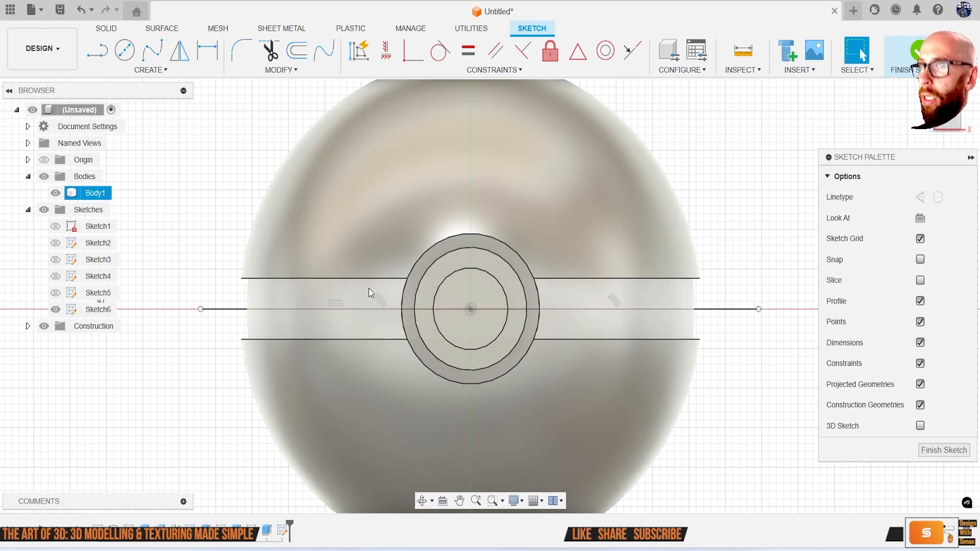
Draw a circle centered on the origin that matches the outer edge of the button recess
key(c)
scroll(459, 326, up, 1)
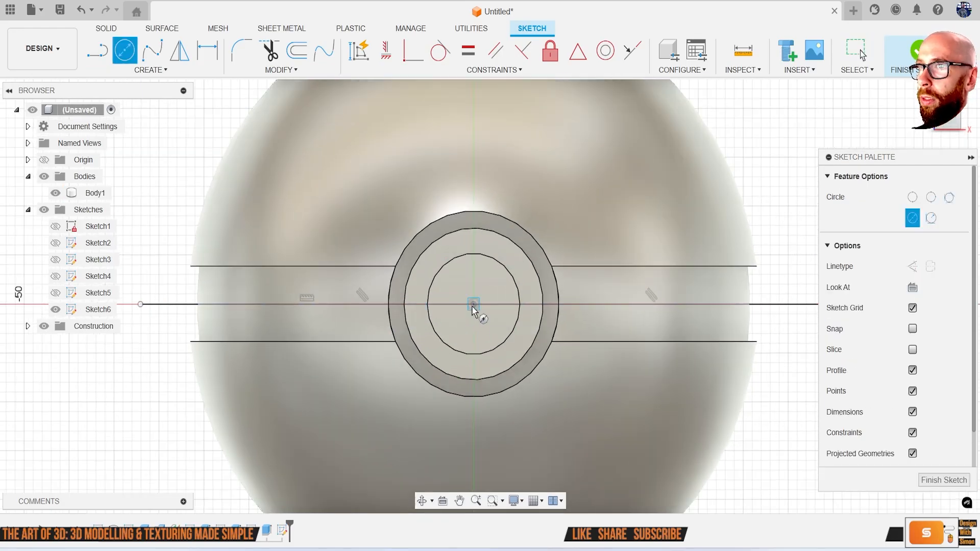
click(474, 305)
click(389, 289)
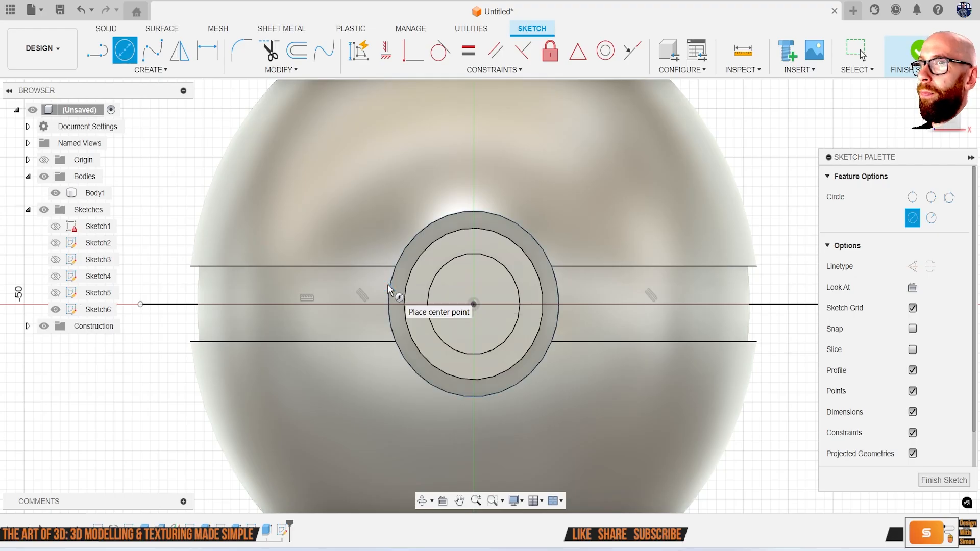
key(Escape)
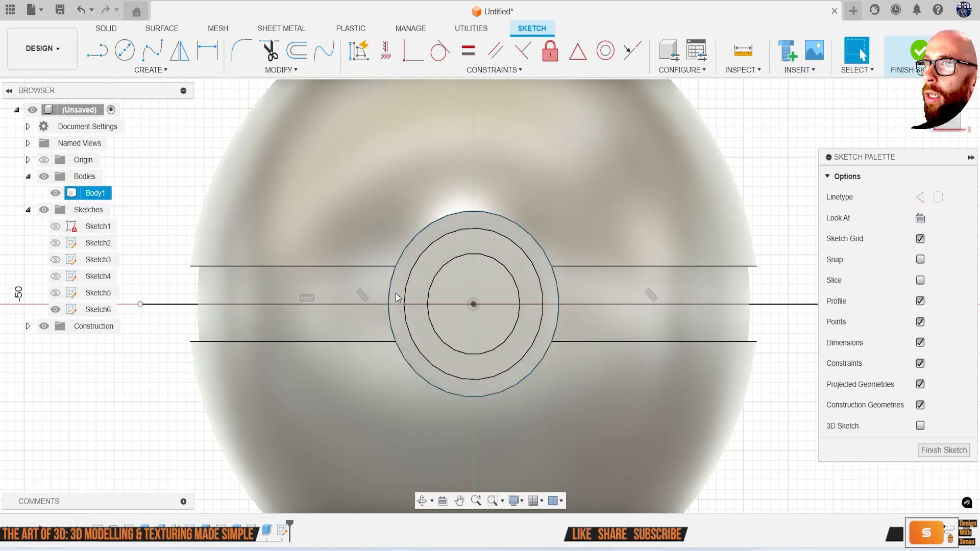
With the body hidden, trim both line segments inside the circle, finish the sketch and show the body again
click(56, 193)
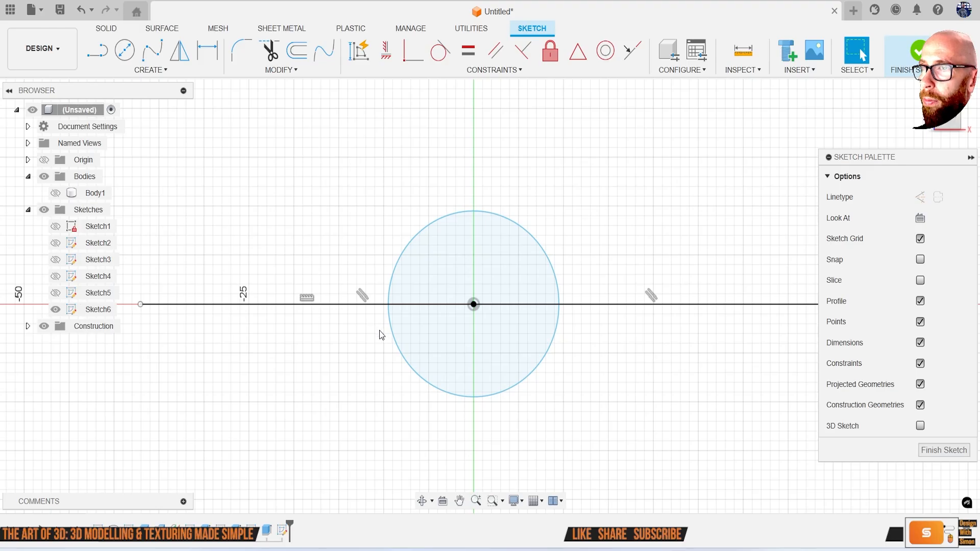
key(t)
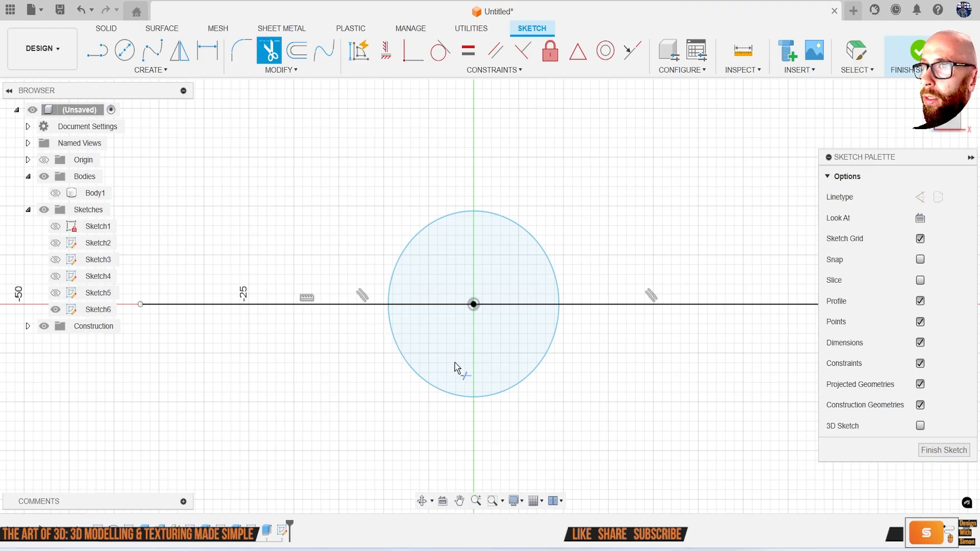
click(434, 309)
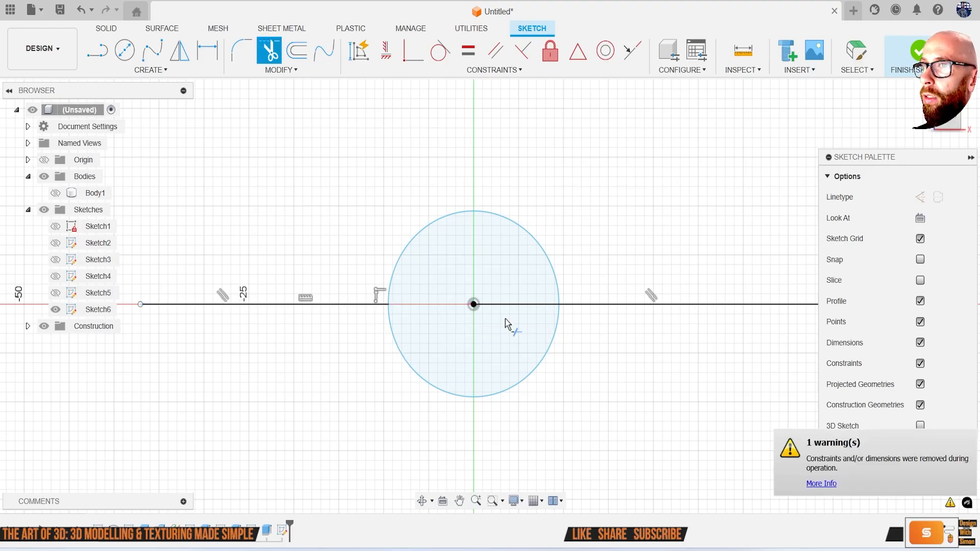
click(520, 307)
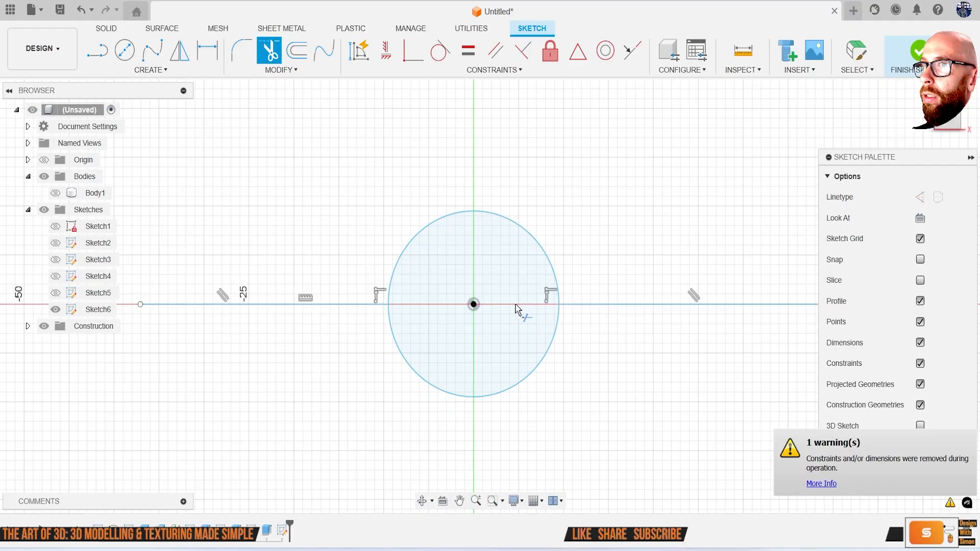
scroll(439, 308, down, 2)
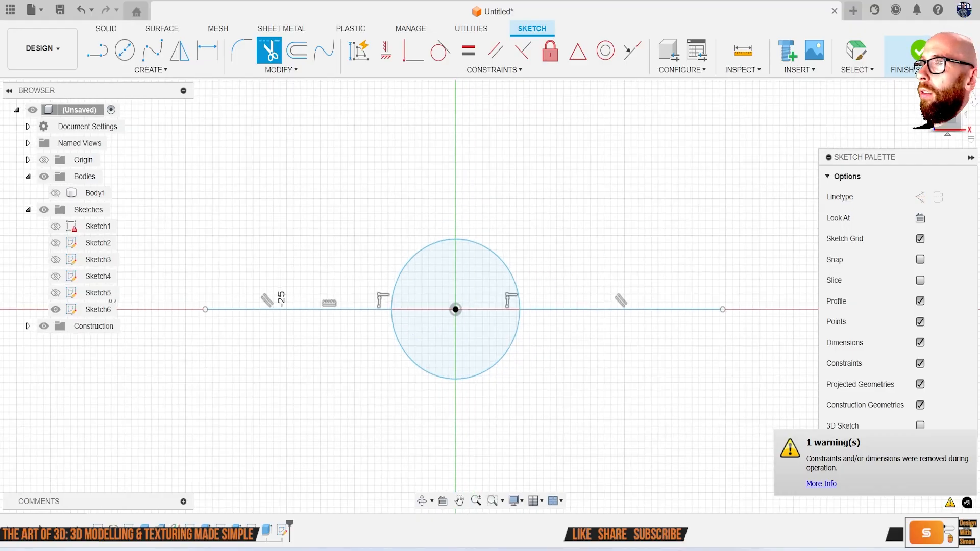
click(918, 51)
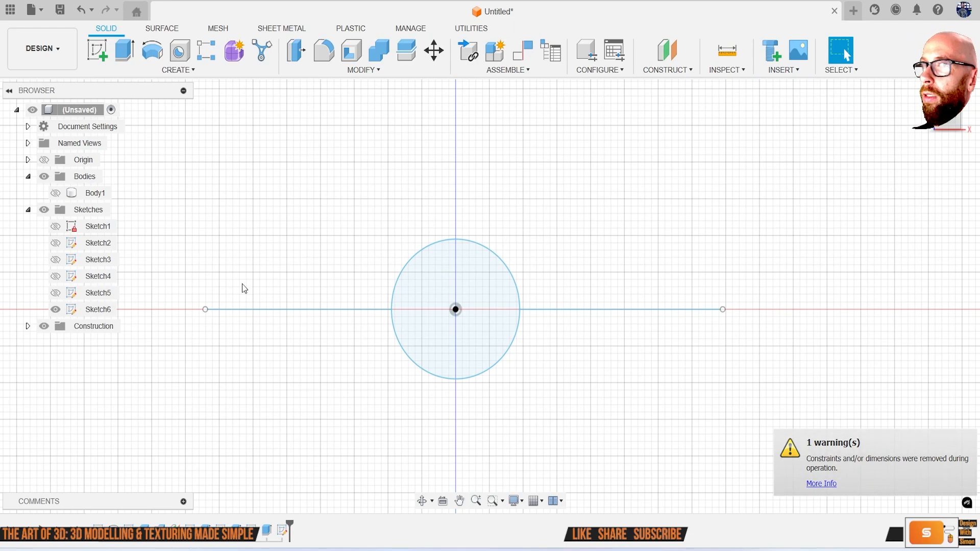
click(56, 193)
shift+middle_drag(236, 252, 308, 278)
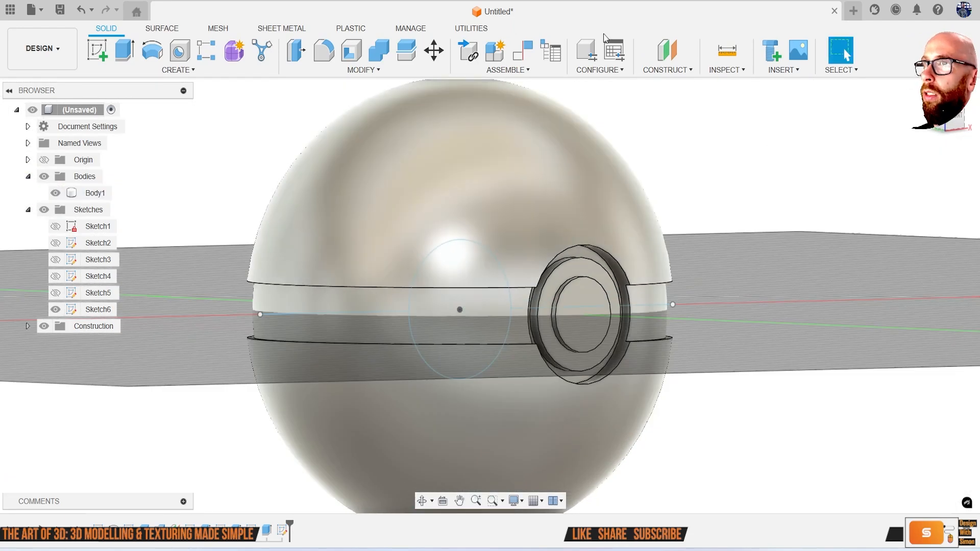
click(406, 50)
click(539, 156)
click(843, 180)
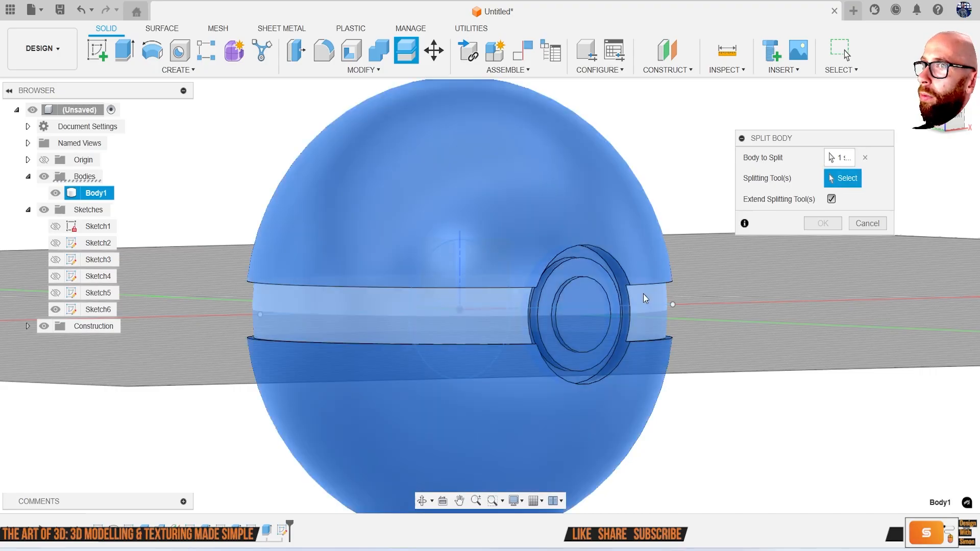
click(647, 304)
mouse_move(619, 280)
shift+middle_down()
mouse_move(604, 295)
mouse_move(571, 284)
mouse_move(573, 254)
mouse_move(586, 276)
mouse_move(539, 319)
shift+middle_up()
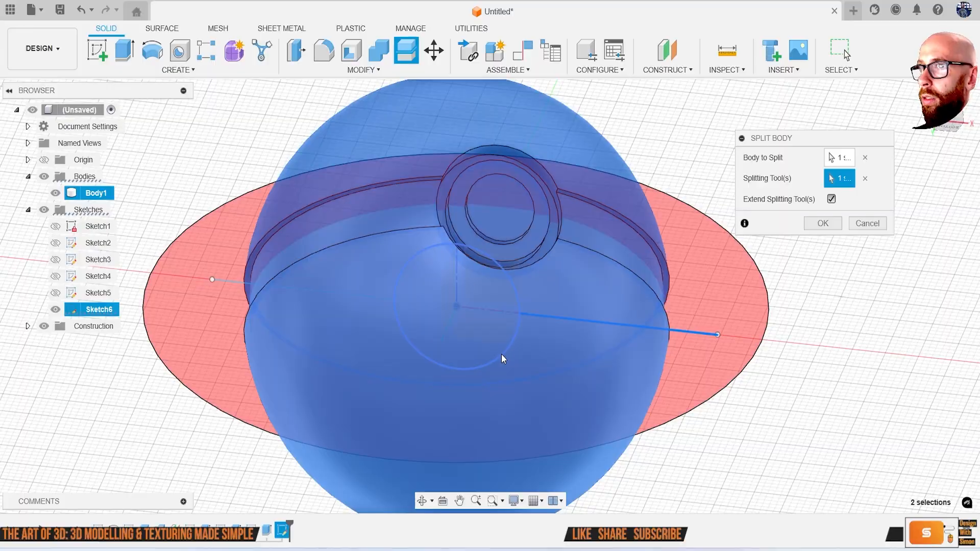
click(501, 354)
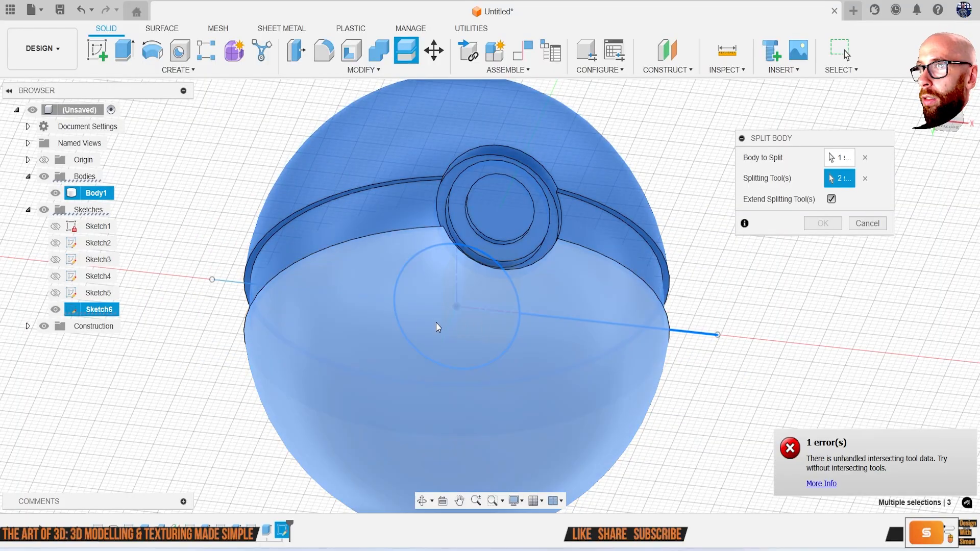
click(383, 299)
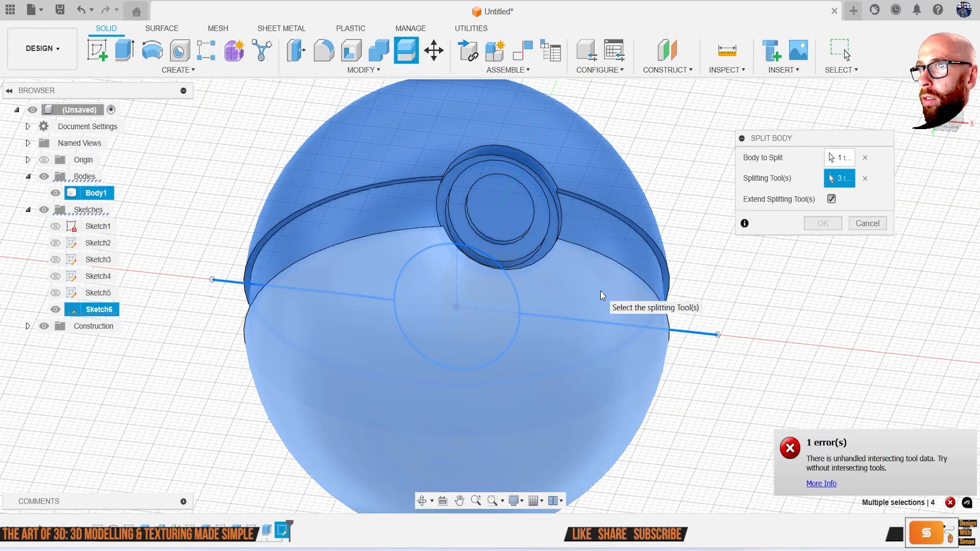
click(868, 223)
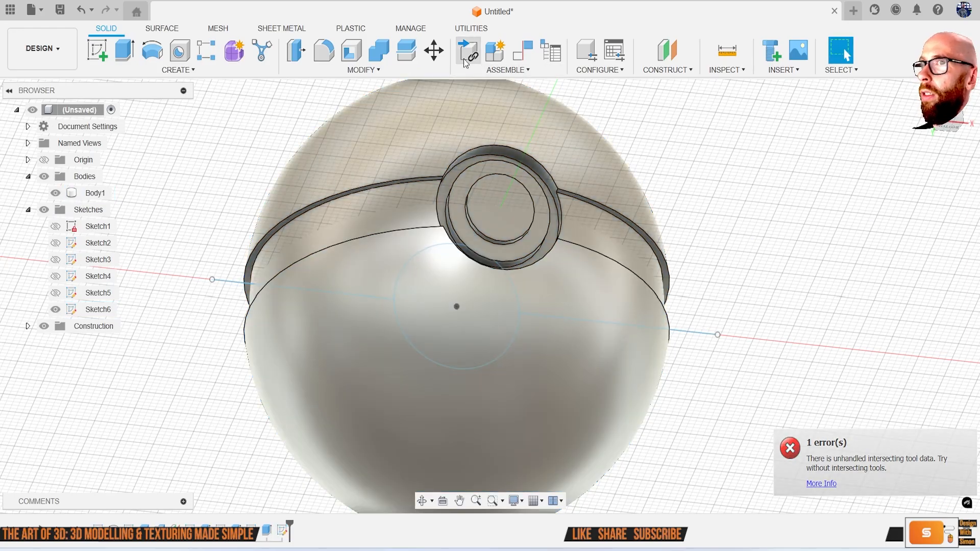
Split the Pokeball body into an upper and a lower half, using one sketched horizontal line as the extended splitting tool
click(406, 50)
click(440, 133)
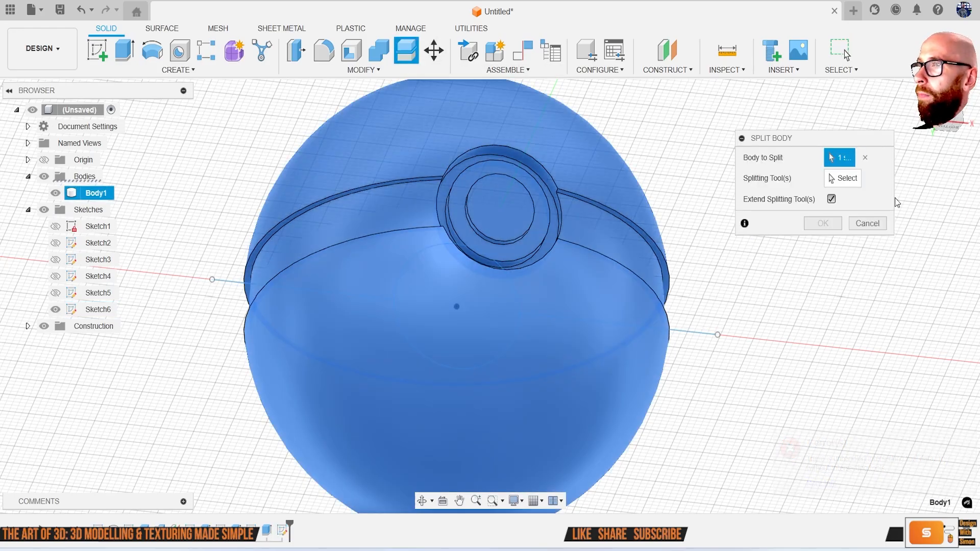
click(627, 327)
click(822, 224)
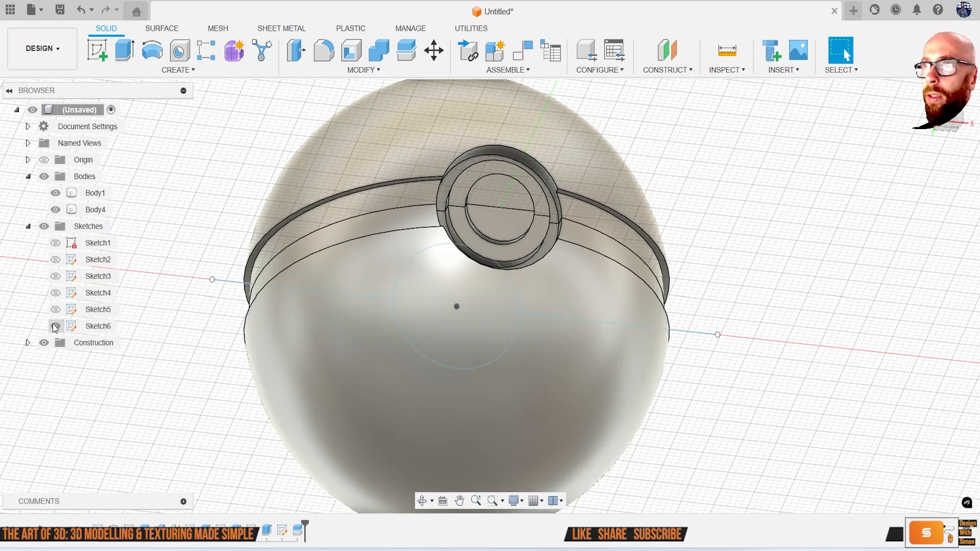
Split the upper half with the sketched circle to separate its part of the central cylinder
click(406, 50)
click(420, 125)
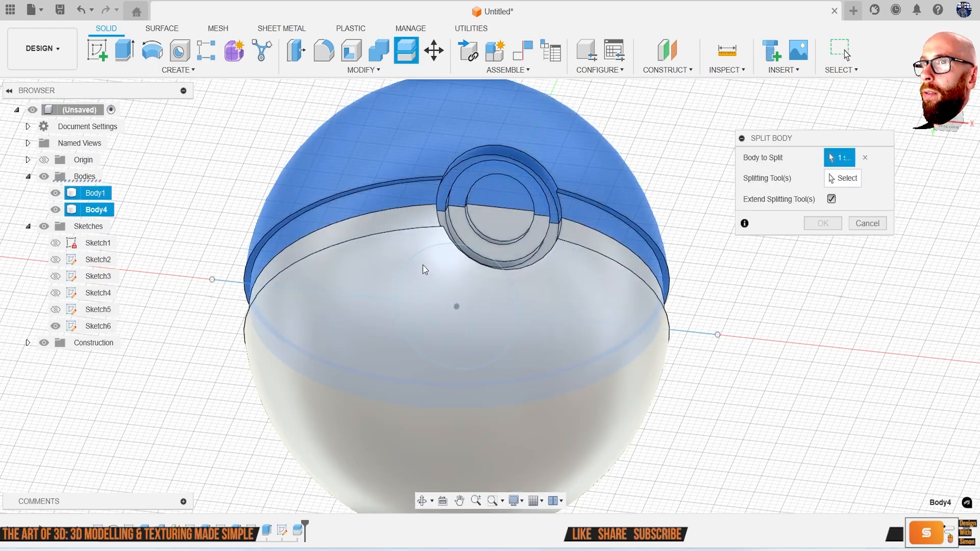
click(845, 178)
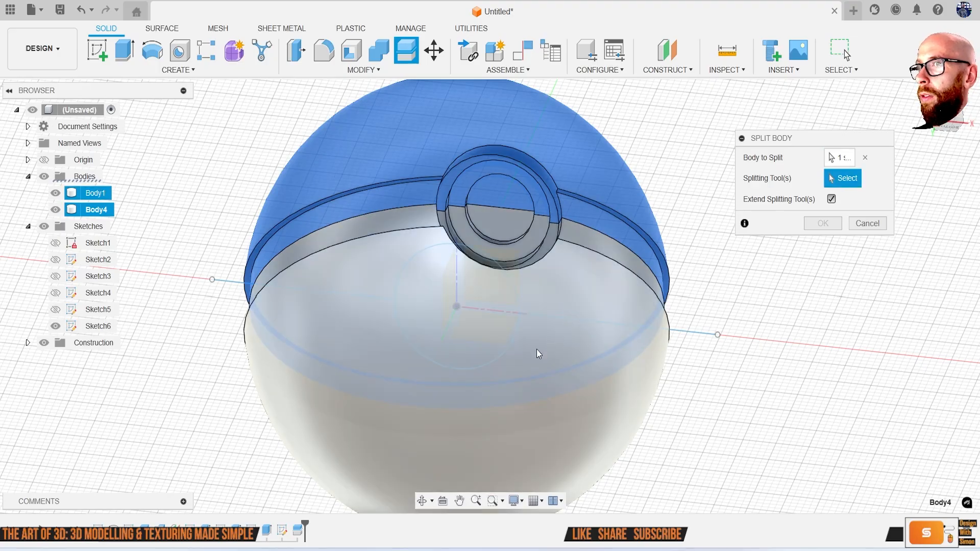
click(494, 359)
click(835, 228)
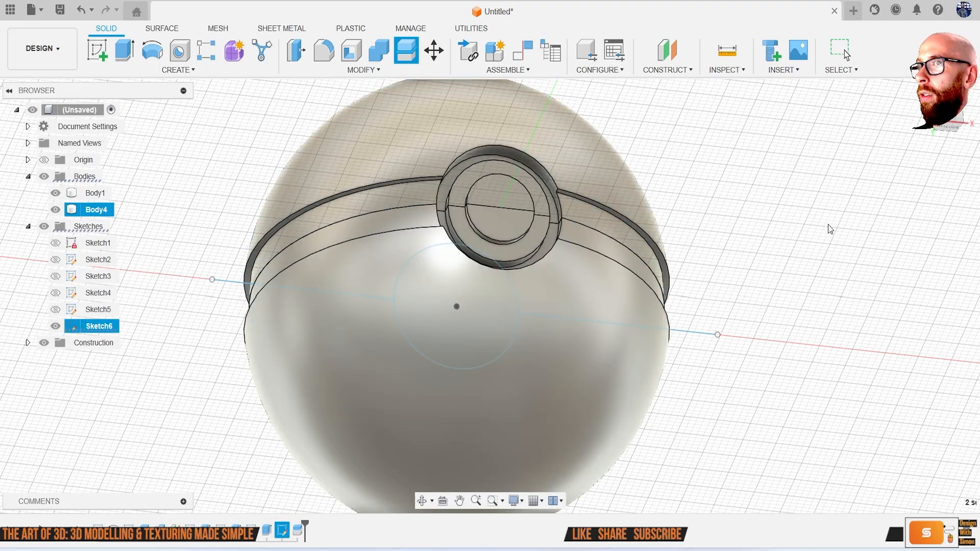
Split the lower half with the same sketched circle to separate its part of the central cylinder
click(406, 50)
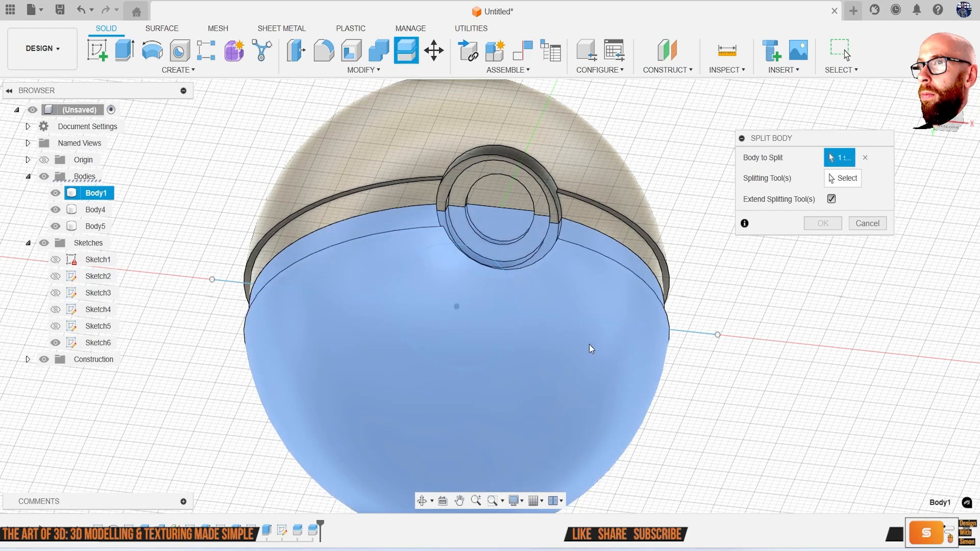
click(589, 344)
click(520, 330)
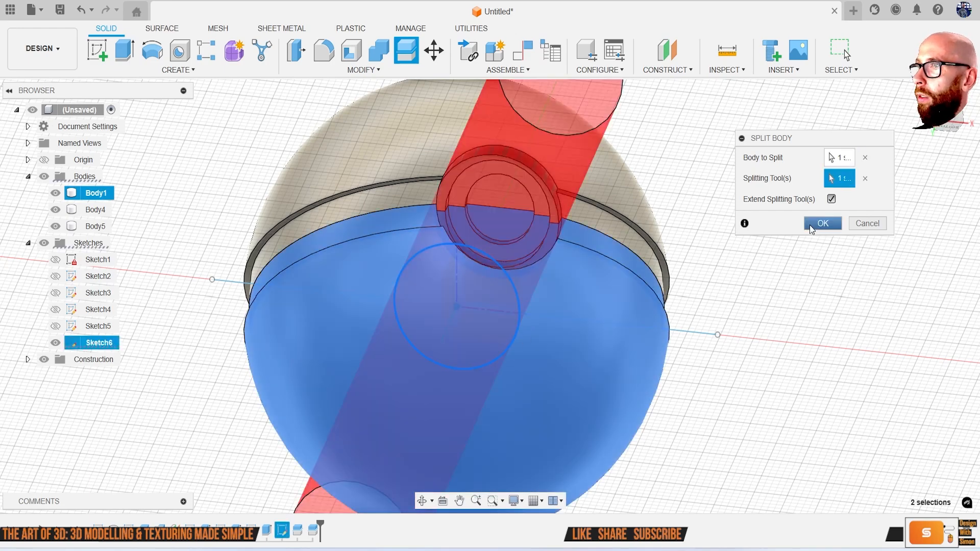
click(810, 225)
shift+middle_drag(735, 213, 717, 250)
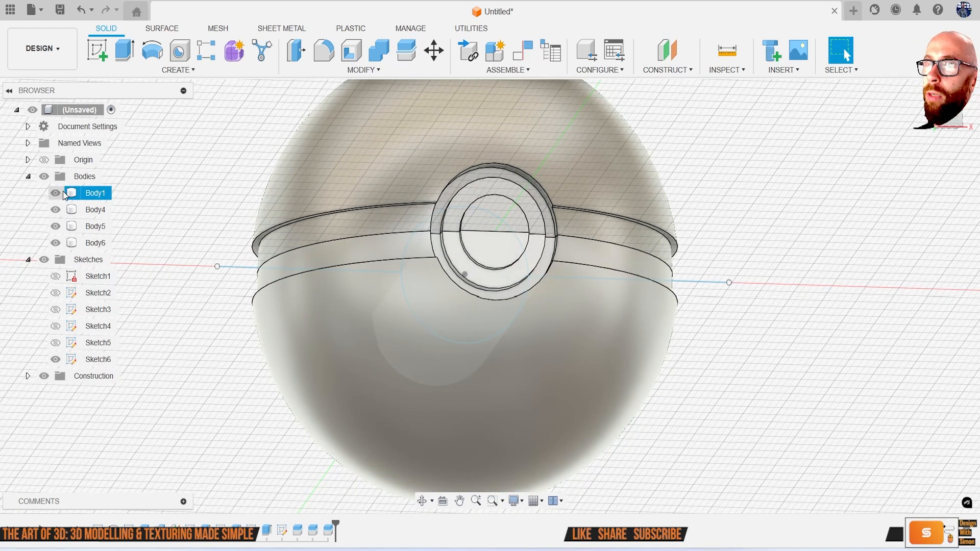
Hide both outer shell halves to inspect the central cylinder, and show only the upper shell again
click(63, 227)
click(56, 244)
shift+middle_drag(214, 245, 216, 259)
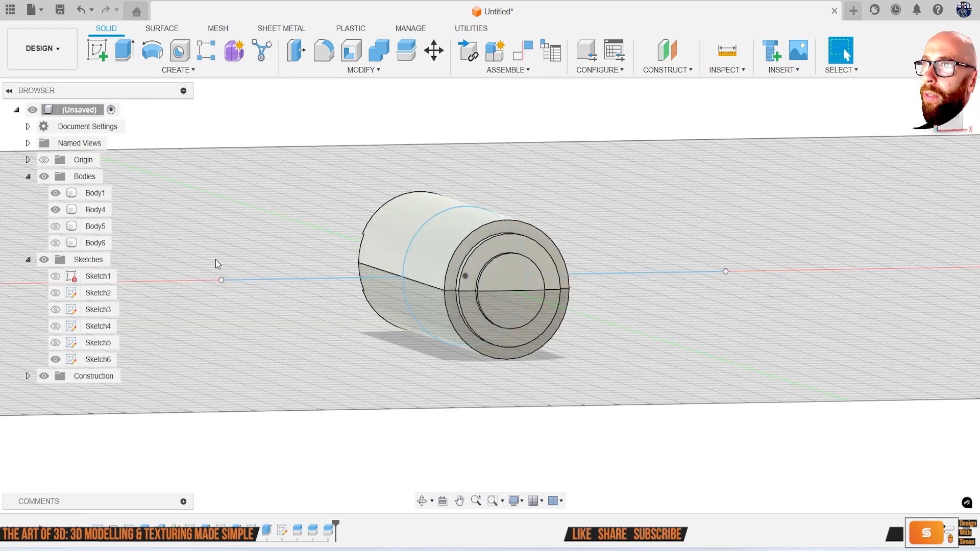
shift+middle_drag(143, 263, 108, 227)
click(56, 227)
shift+middle_drag(455, 289, 438, 263)
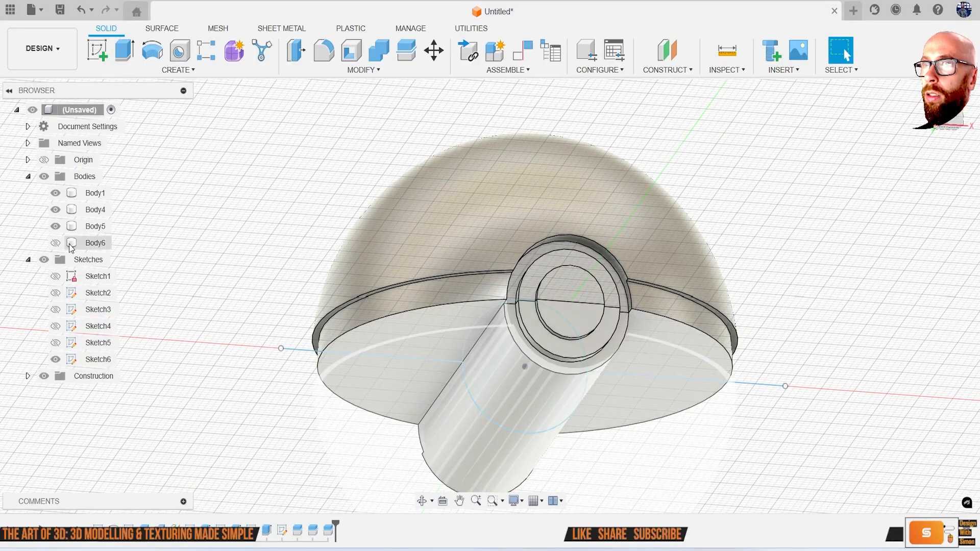
Combine the upper shell with both halves of the central cylinder into one joined body
click(379, 50)
click(472, 210)
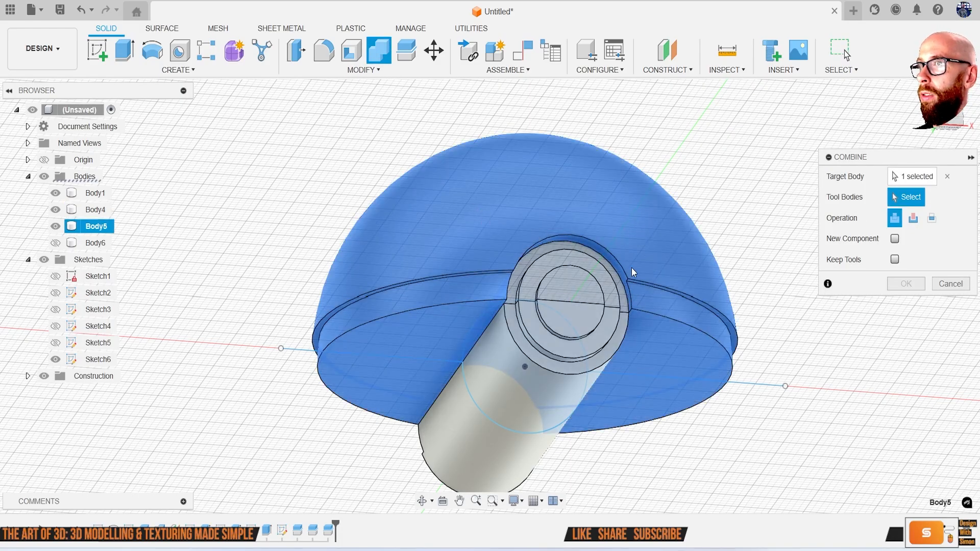
click(559, 271)
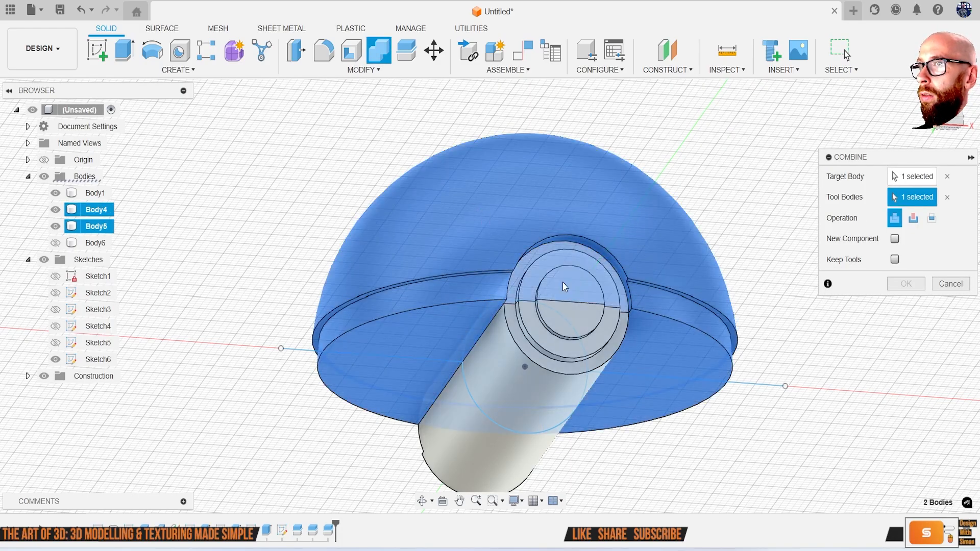
click(560, 271)
click(508, 370)
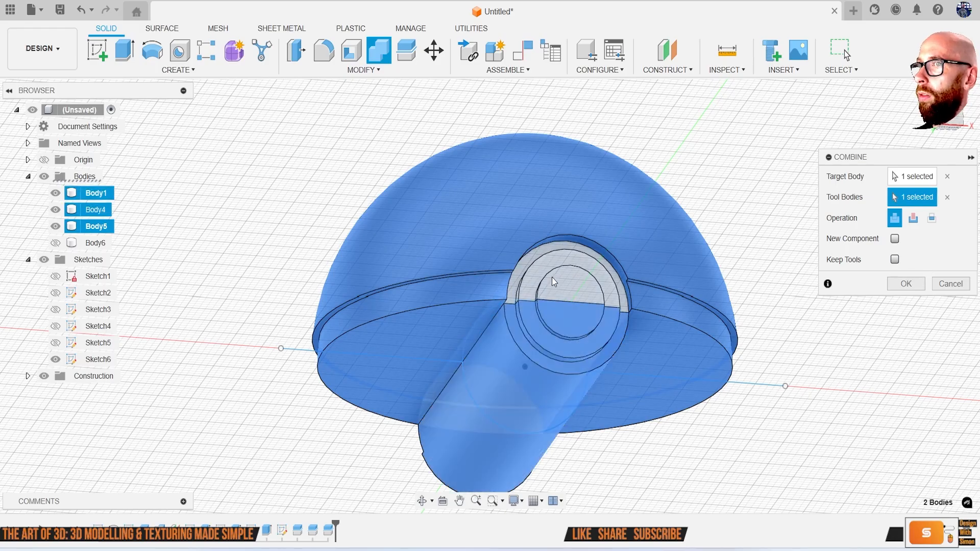
click(552, 278)
click(906, 284)
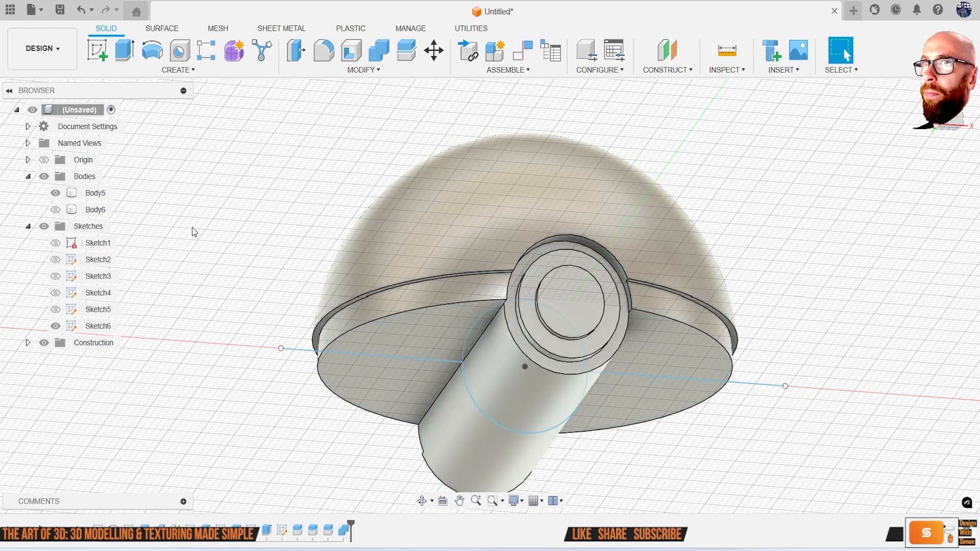
Isolate the lower half to inspect its cylinder channel, and show only the joined upper body again
click(55, 193)
click(56, 210)
shift+middle_drag(418, 265, 450, 312)
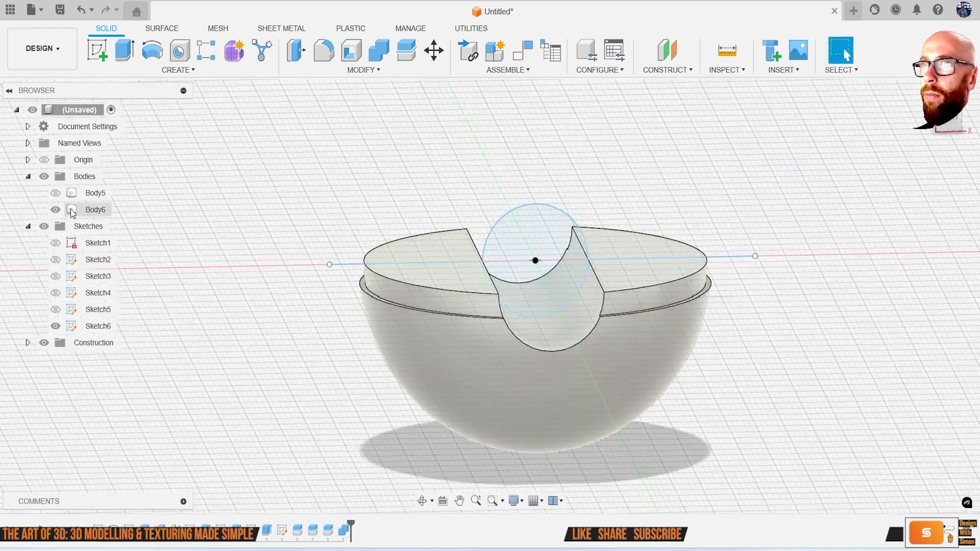
click(55, 209)
click(55, 193)
shift+middle_drag(460, 286, 462, 205)
Sketch a circle about 53 mm in diameter, centred on the origin, on the horizontal split plane of the upper body
click(949, 128)
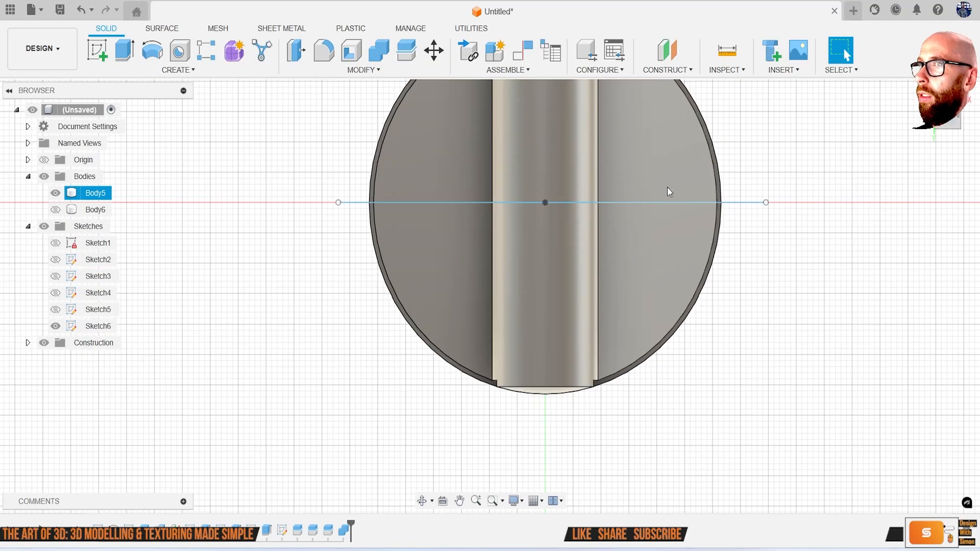
click(97, 50)
click(596, 201)
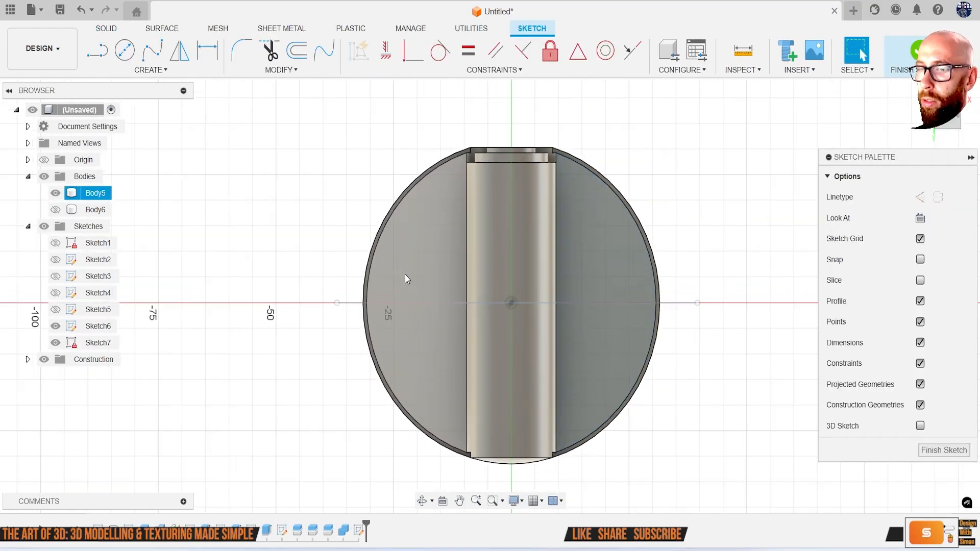
key(c)
scroll(450, 312, up, 3)
click(486, 347)
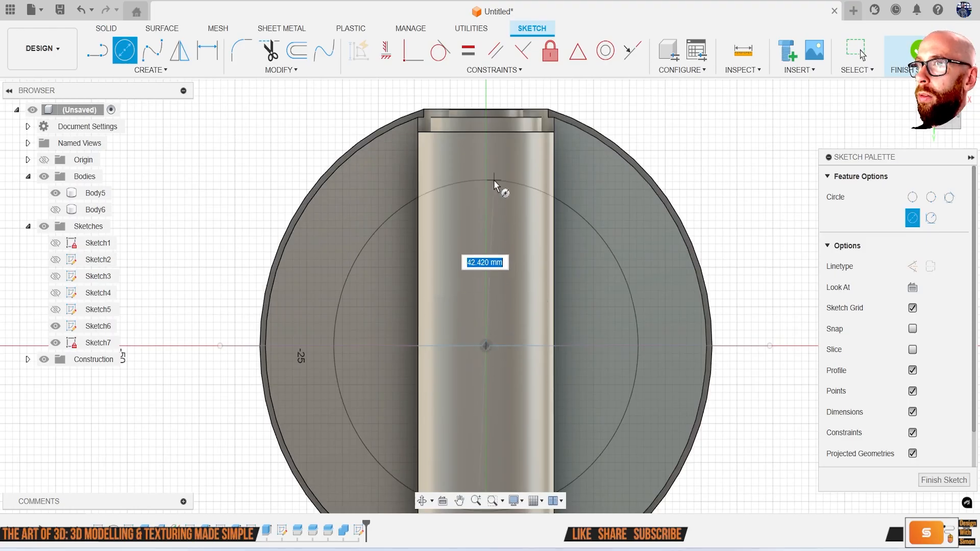
click(486, 138)
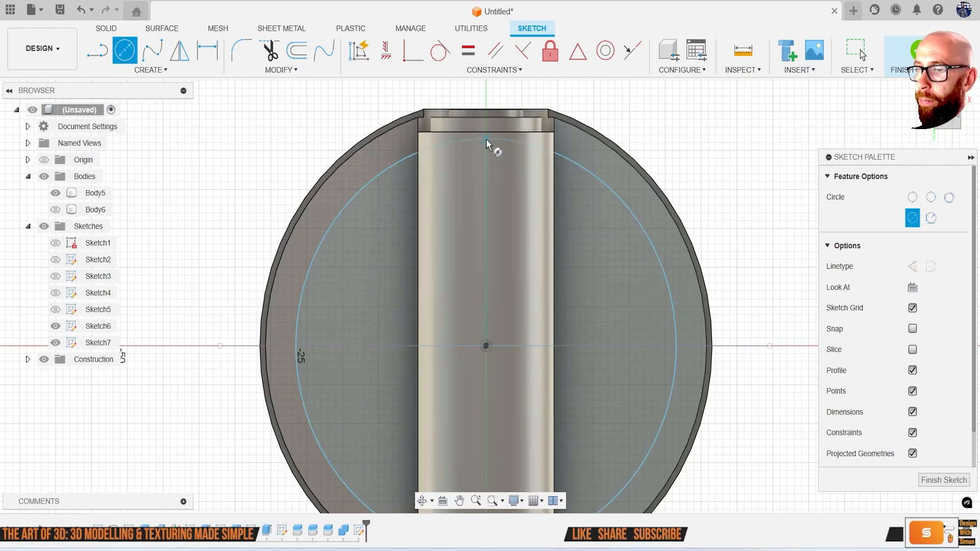
Draw a horizontal diameter line across the circle, trim away the lower arc to leave a semicircle, and finish the sketch
key(l)
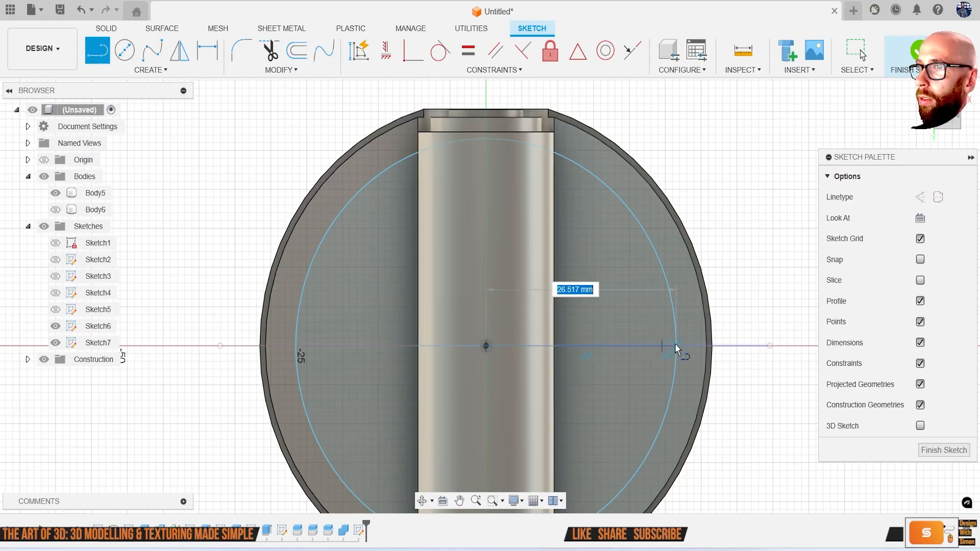
click(296, 345)
key(Escape)
key(t)
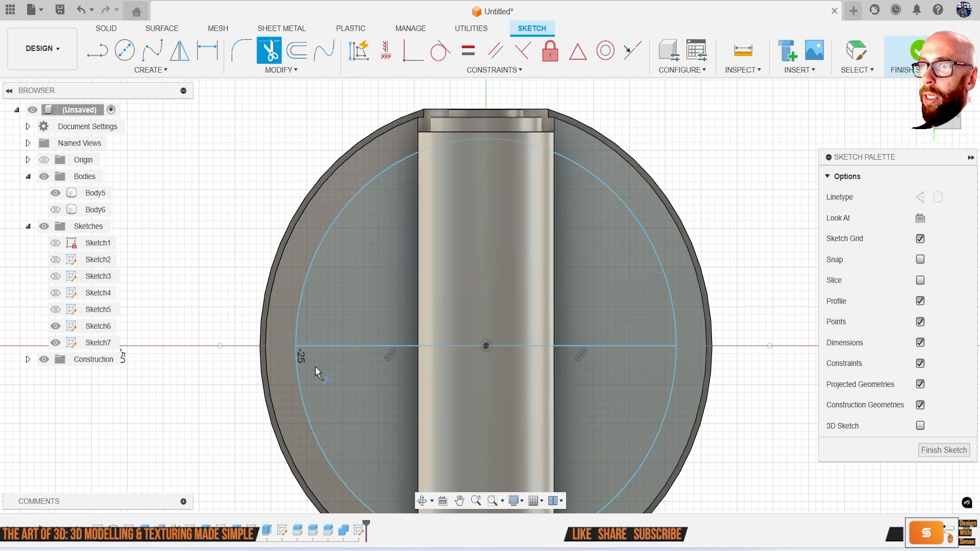
click(303, 398)
scroll(542, 424, down, 2)
click(637, 430)
click(918, 51)
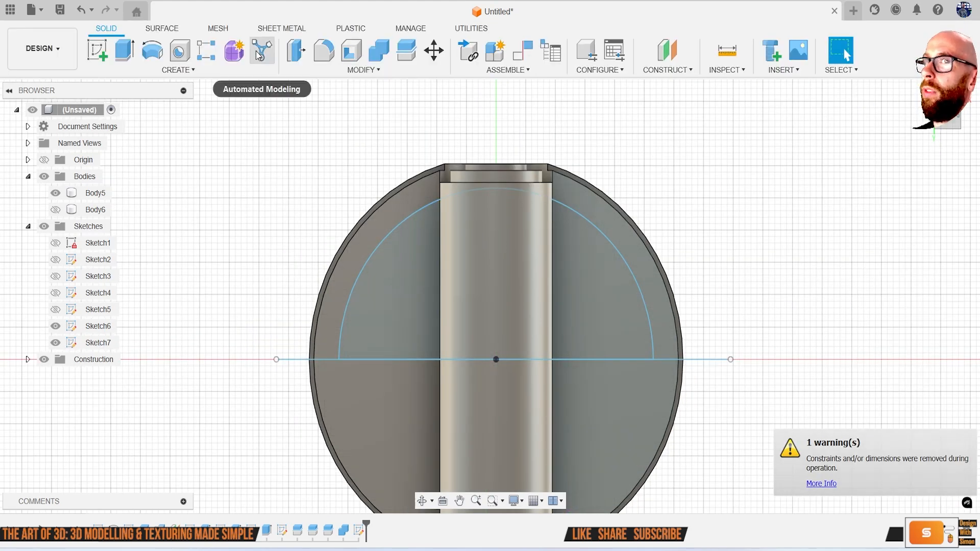
Revolve the semicircle 360 degrees about the horizontal sketch line as a new body
click(152, 50)
click(422, 333)
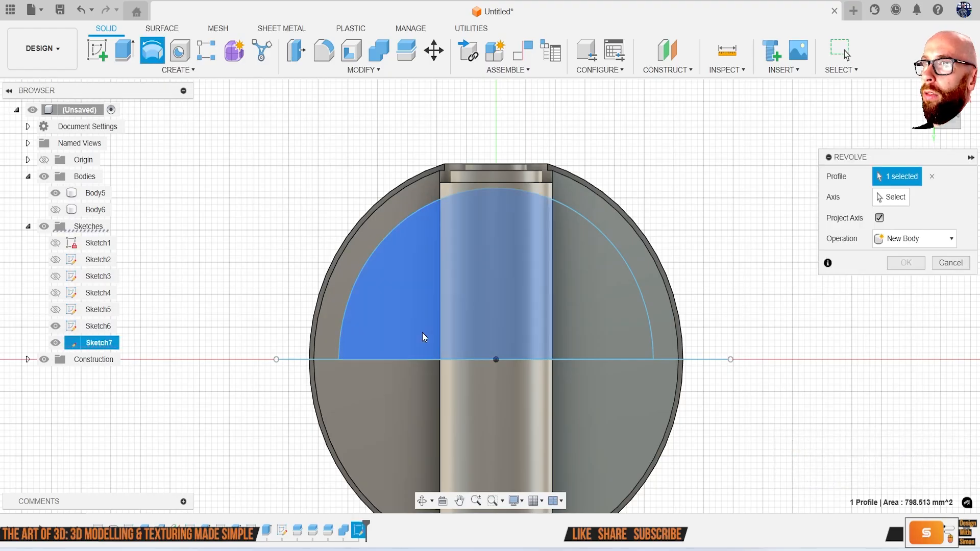
click(592, 330)
click(891, 197)
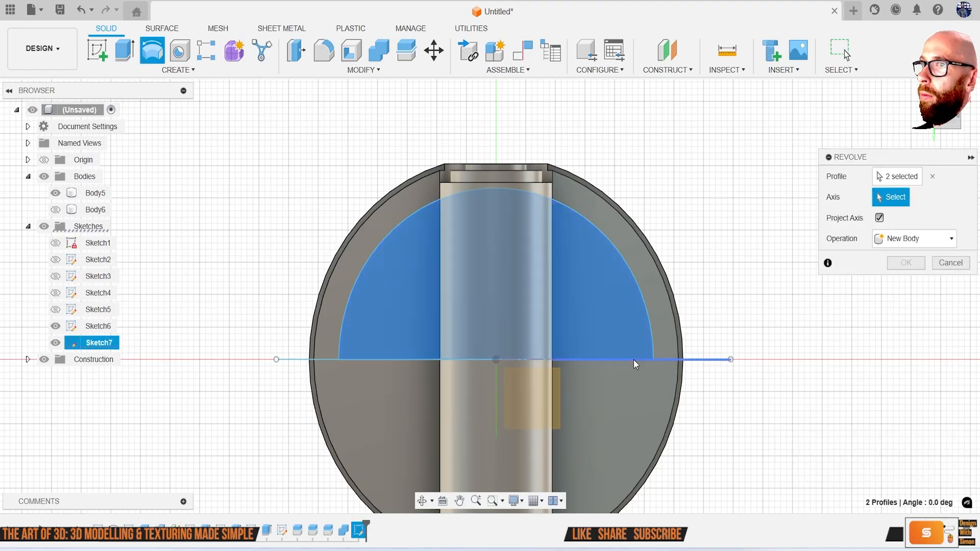
click(633, 360)
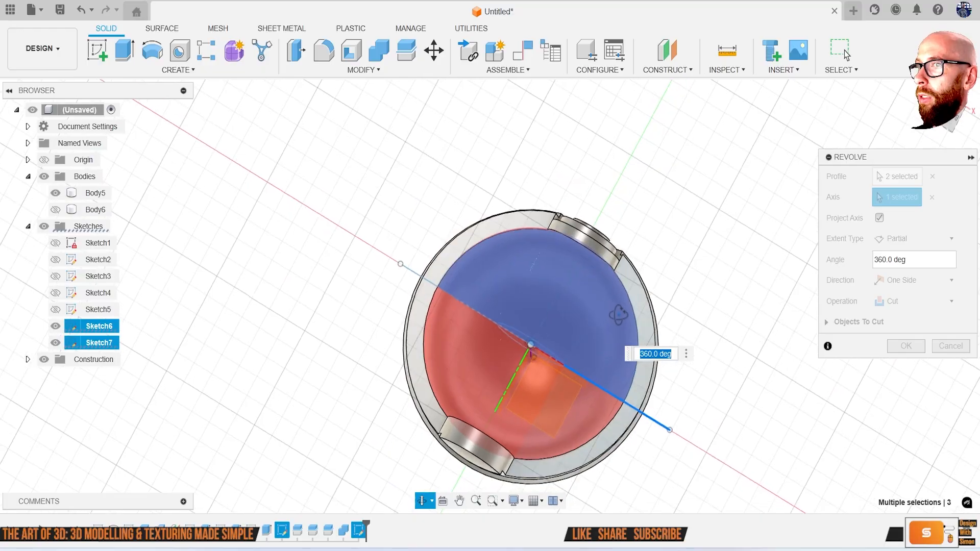
click(911, 303)
click(906, 358)
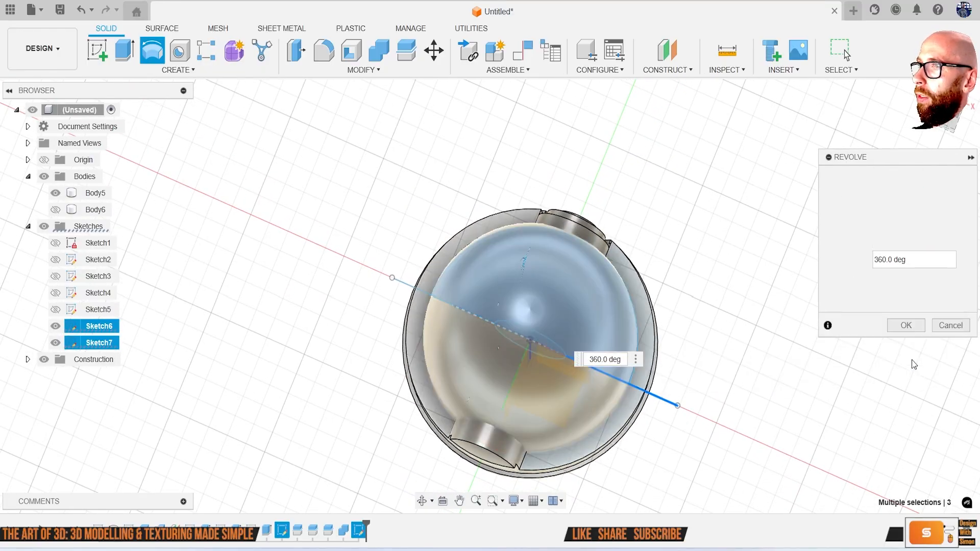
click(904, 324)
Hide the revolved sphere and start a sketch on the vertical plane that shows the upper body from the side
shift+middle_drag(708, 284, 696, 403)
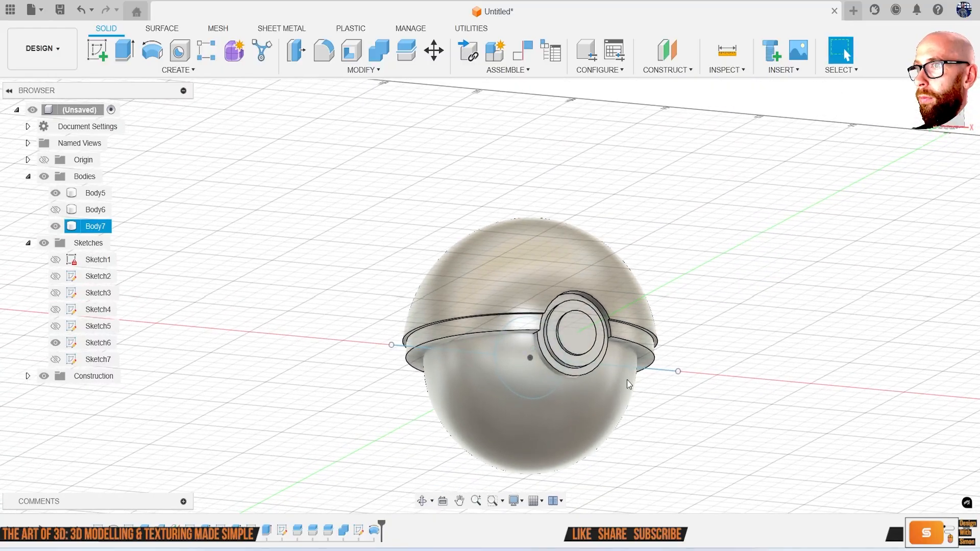
click(54, 226)
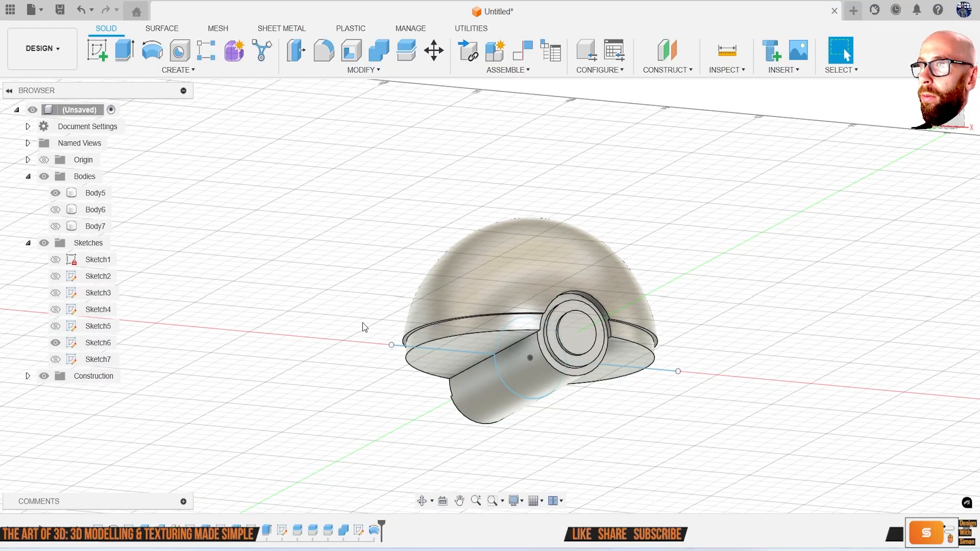
shift+middle_drag(911, 174, 962, 138)
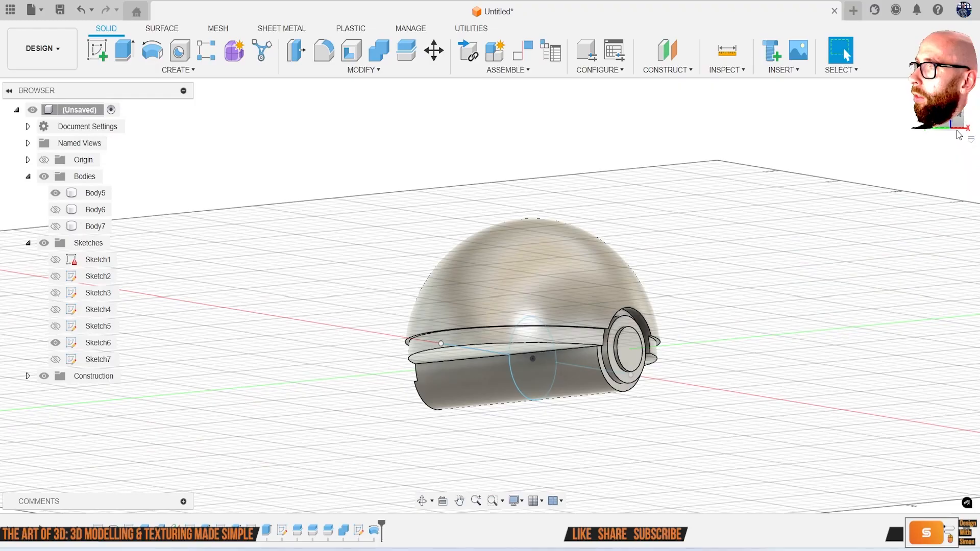
click(943, 124)
middle_drag(547, 221, 495, 177)
click(97, 50)
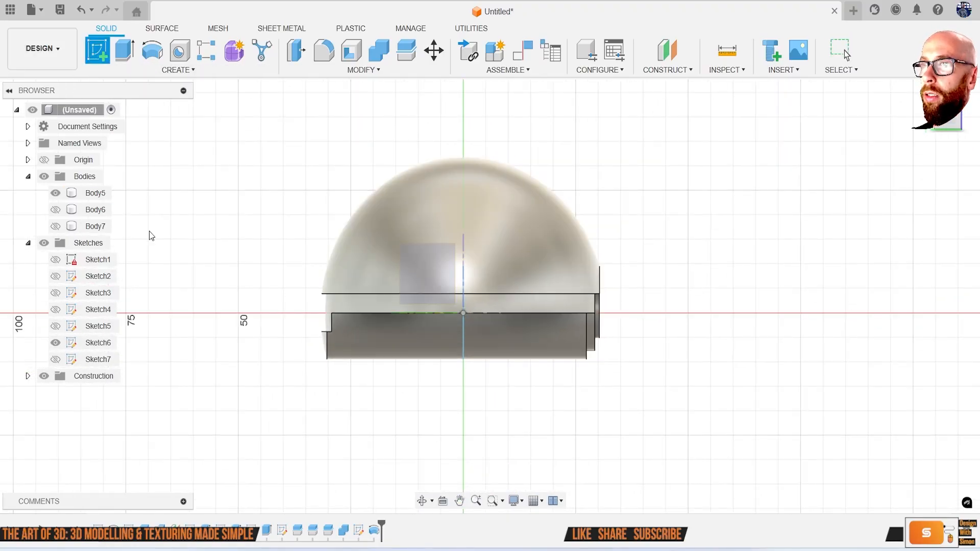
click(400, 296)
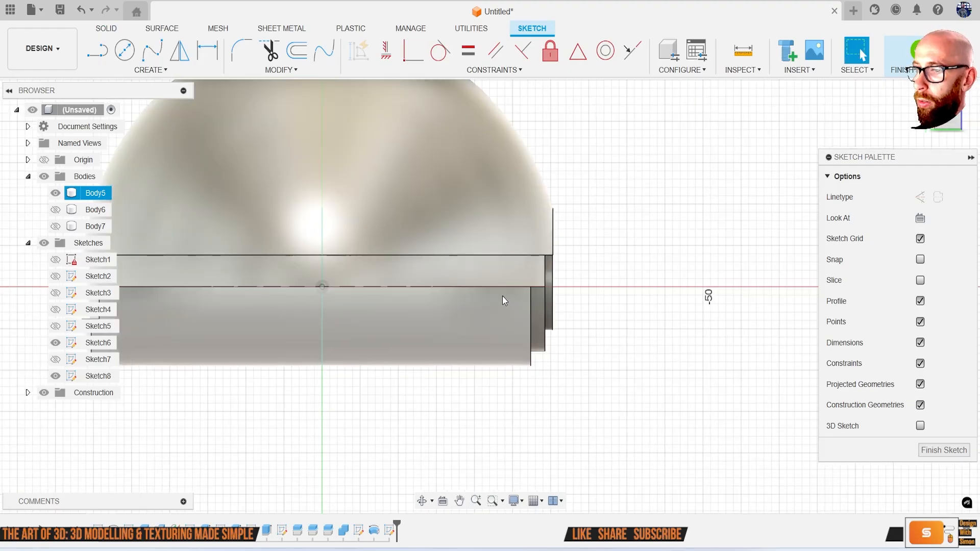
Sketch a horizontal line about 63 mm long from the cylinder's front corner at the split plane to beyond the rear of the shell
key(l)
scroll(497, 292, up, 3)
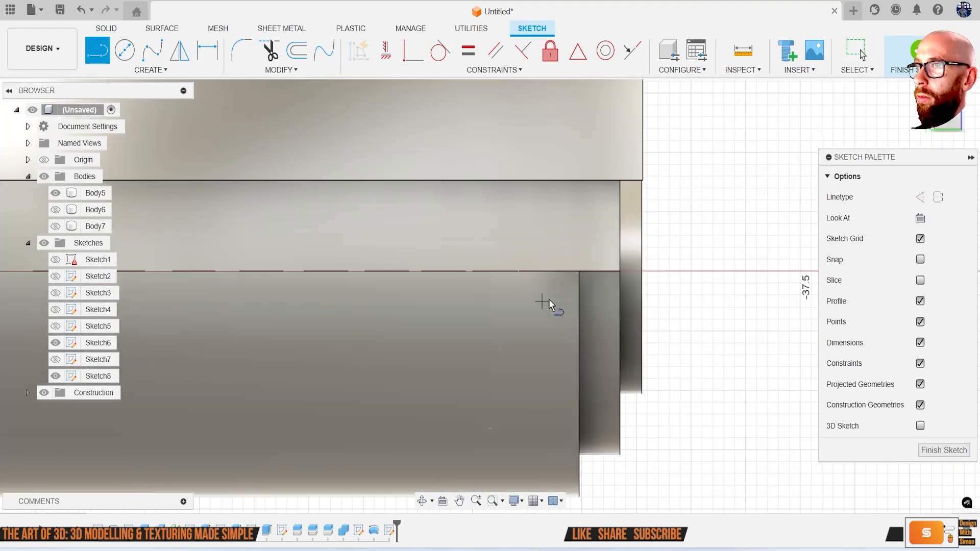
click(580, 276)
scroll(431, 287, down, 5)
scroll(416, 272, up, 5)
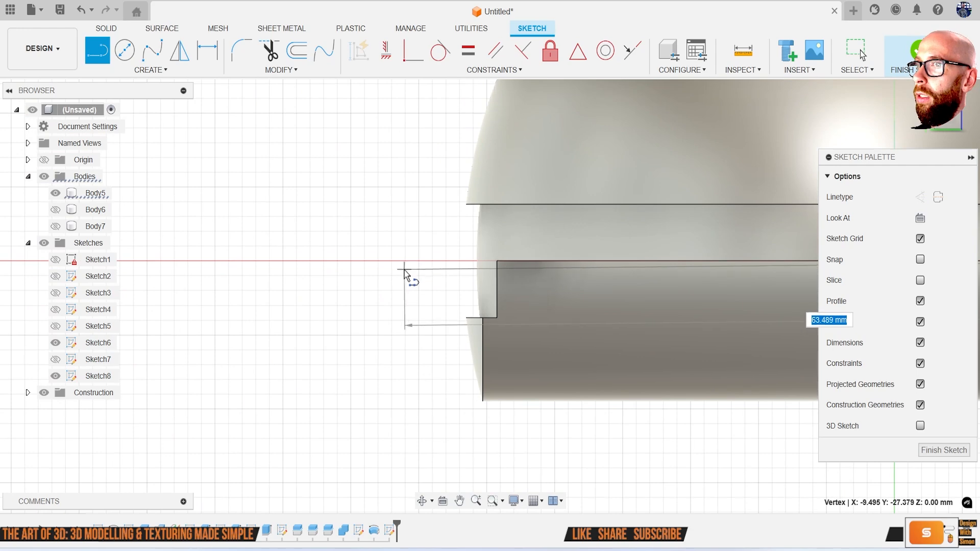
click(403, 261)
key(Escape)
Draw a vertical line from the horizontal line's front end down along the cylinder's front face, and finish the sketch
scroll(402, 262, down, 5)
middle_drag(437, 262, 250, 260)
scroll(582, 275, up, 5)
key(l)
scroll(577, 274, up, 3)
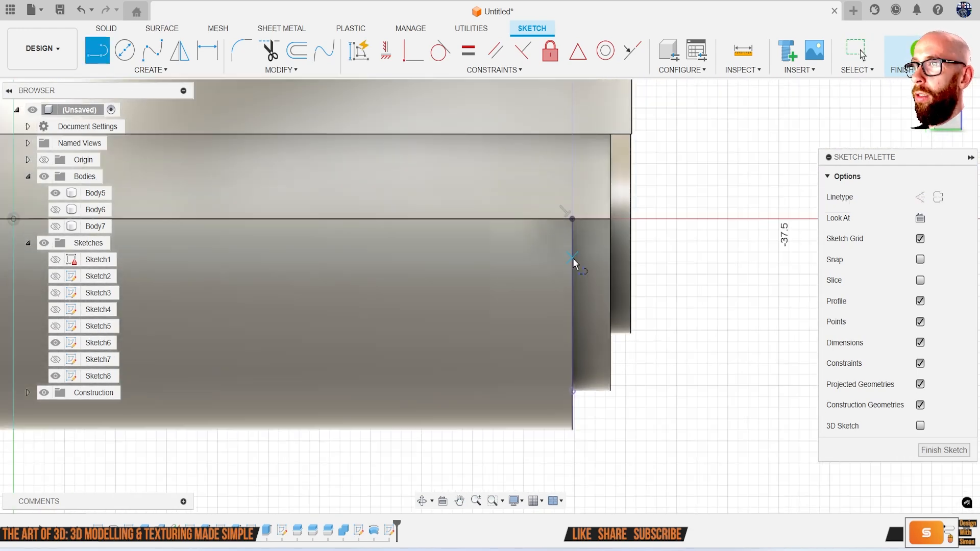
click(570, 205)
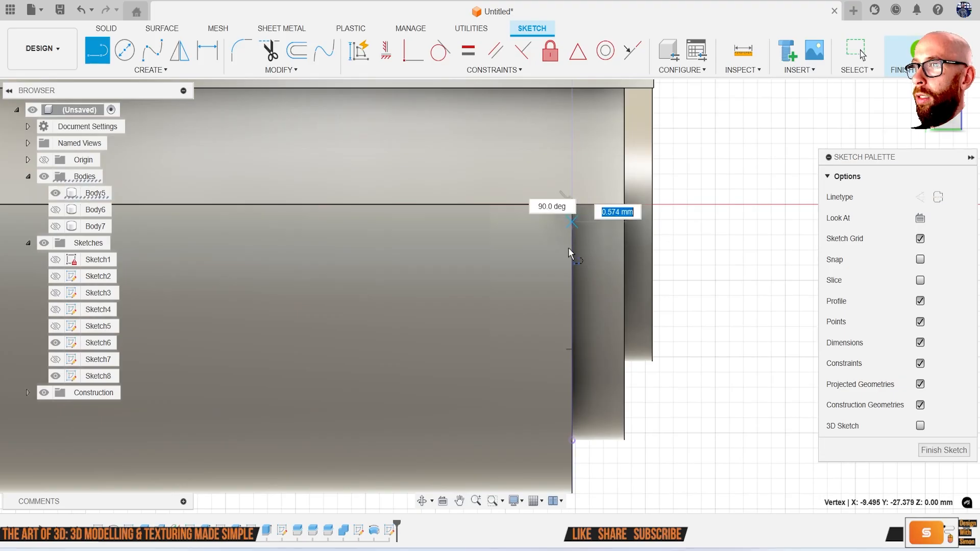
scroll(564, 276, down, 3)
click(565, 416)
key(Escape)
click(919, 51)
Split the upper body with the L-shaped sketch lines as the extended splitting tool to separate the cylinder's lower portion
scroll(685, 279, down, 5)
mouse_move(666, 290)
shift+middle_down()
mouse_move(652, 300)
mouse_move(605, 250)
shift+middle_up()
click(407, 49)
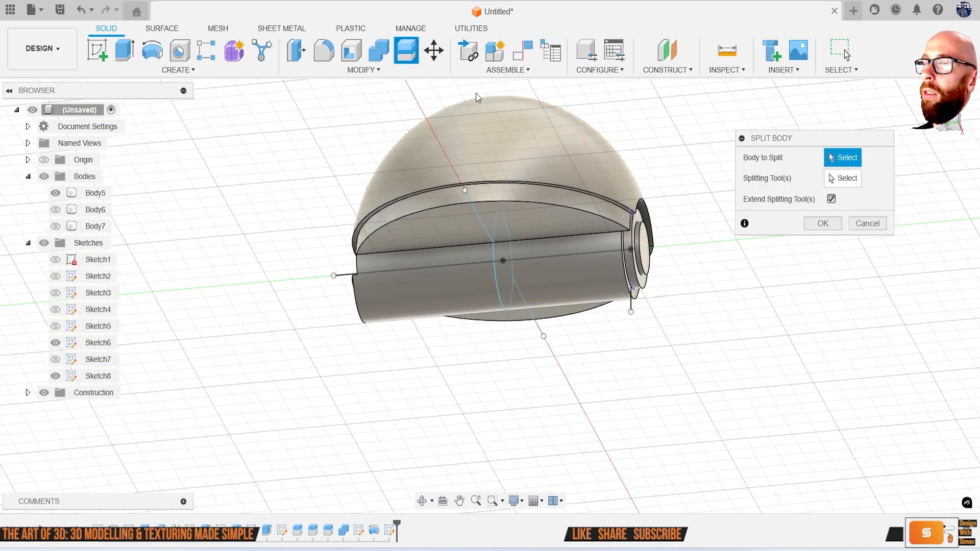
click(561, 122)
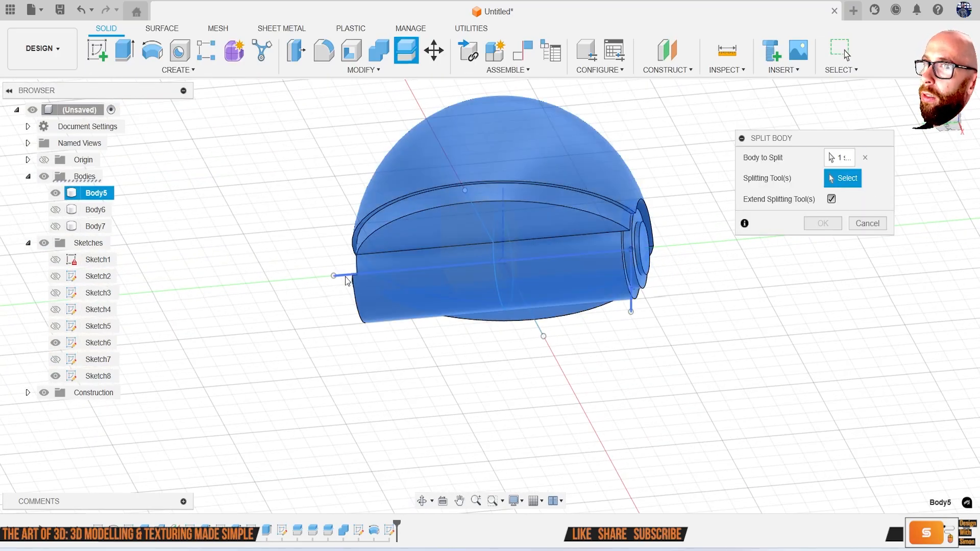
click(347, 275)
click(823, 224)
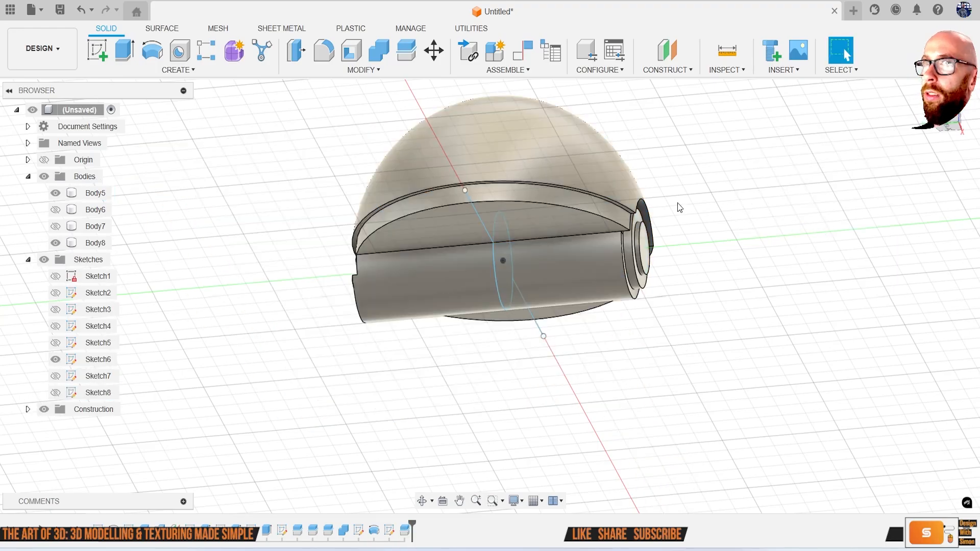
Hide the separated cylinder portion and inspect the underside of the upper shell with its button
click(57, 246)
click(57, 246)
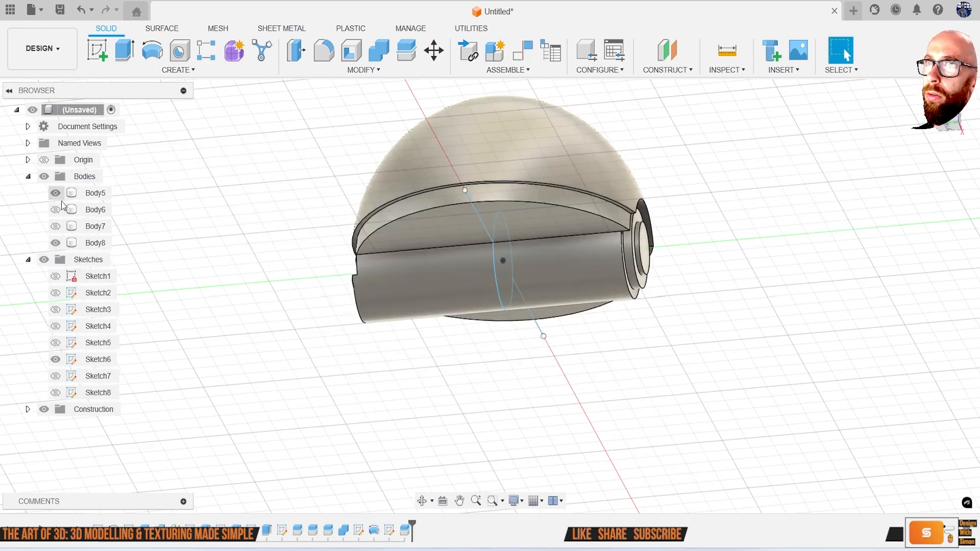
click(56, 194)
shift+middle_drag(436, 301, 176, 253)
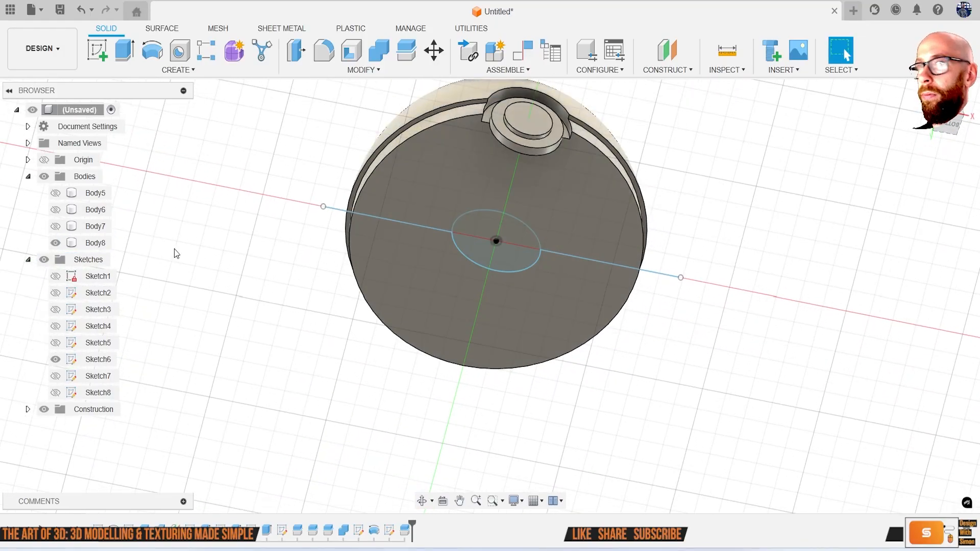
Hide the upper shell, show the lower half and the separated cylinder portion, and join these two into one body
click(55, 243)
click(55, 194)
click(55, 210)
shift+middle_drag(286, 286, 436, 94)
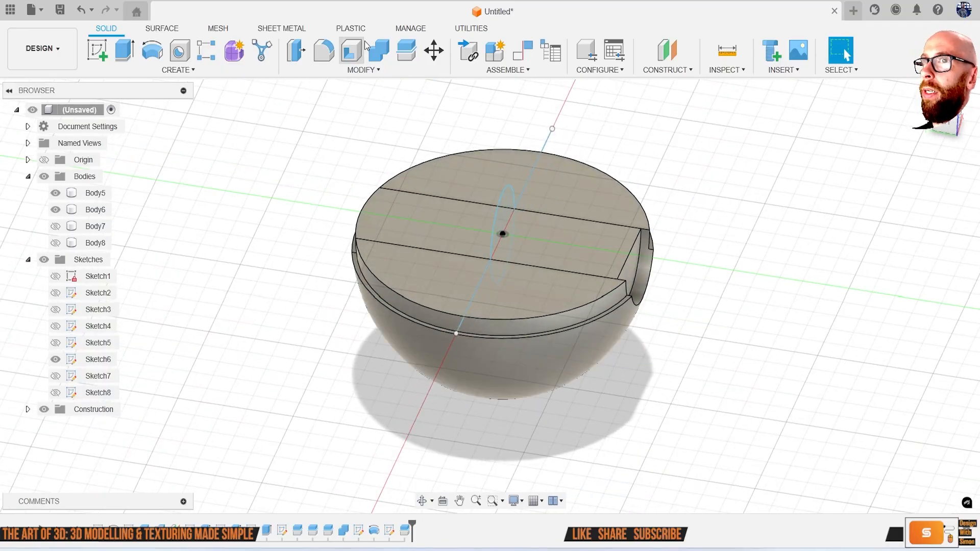
click(379, 50)
click(485, 163)
click(473, 209)
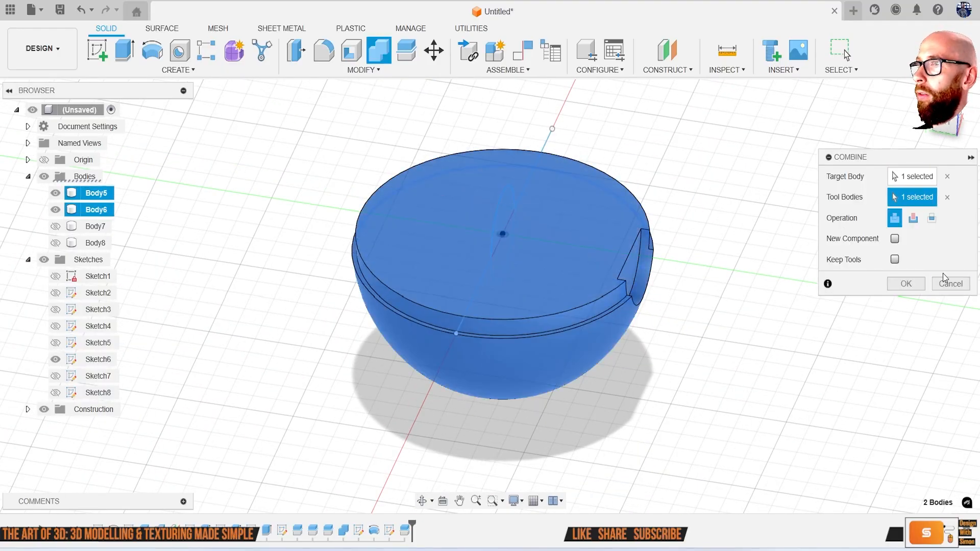
click(906, 283)
shift+middle_drag(908, 282, 787, 252)
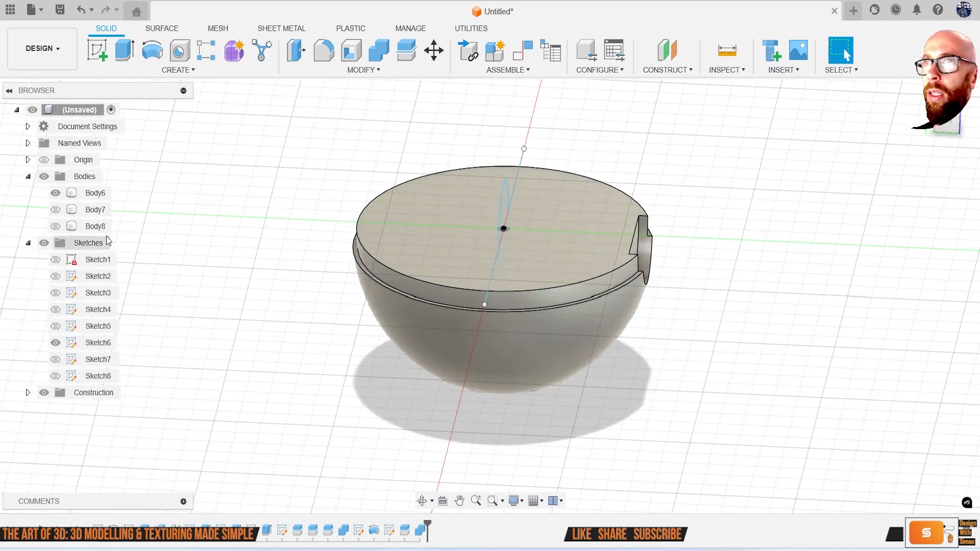
Show the inner sphere and upper shell without the lower half, and cut the sphere out of the shell with Combine, keeping the tool body
click(54, 193)
click(55, 209)
click(55, 226)
shift+middle_drag(233, 215, 474, 154)
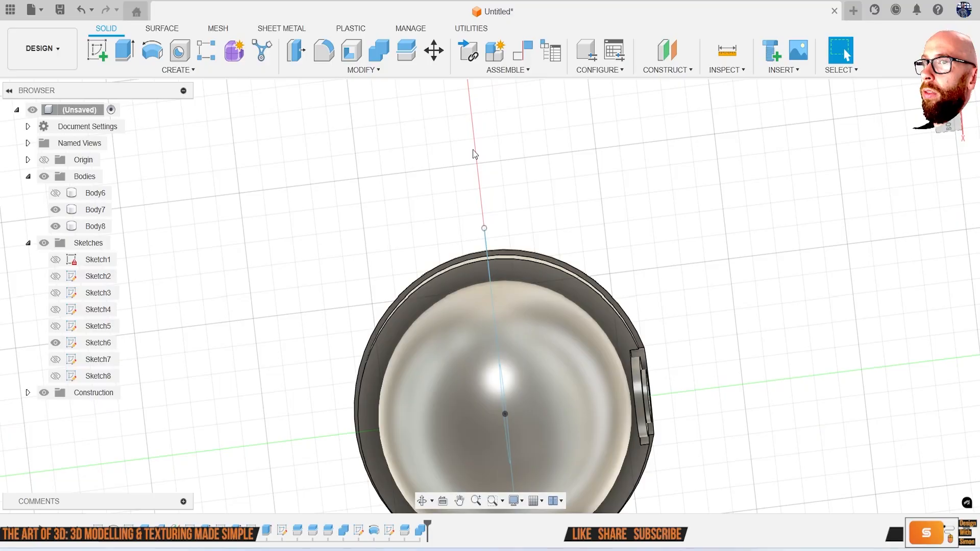
click(384, 49)
click(556, 268)
click(546, 314)
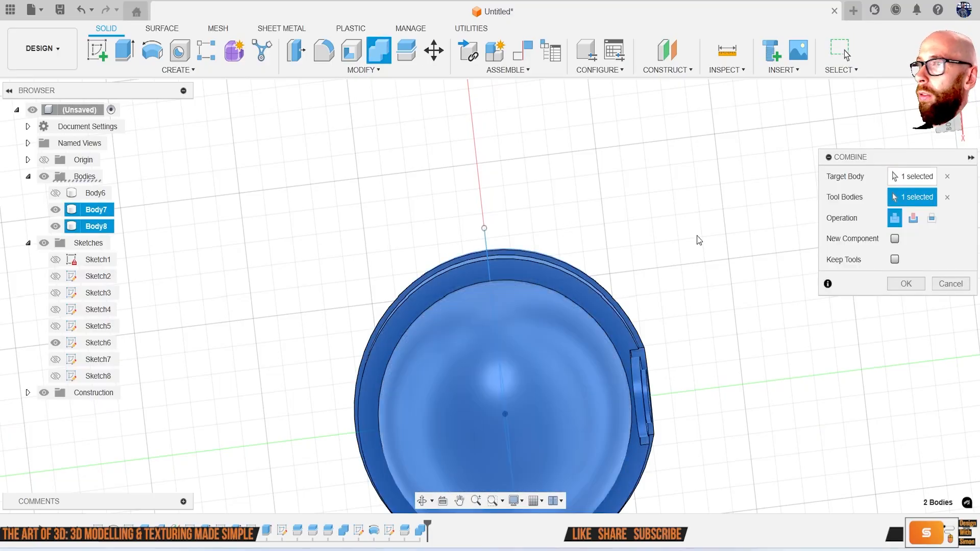
click(913, 218)
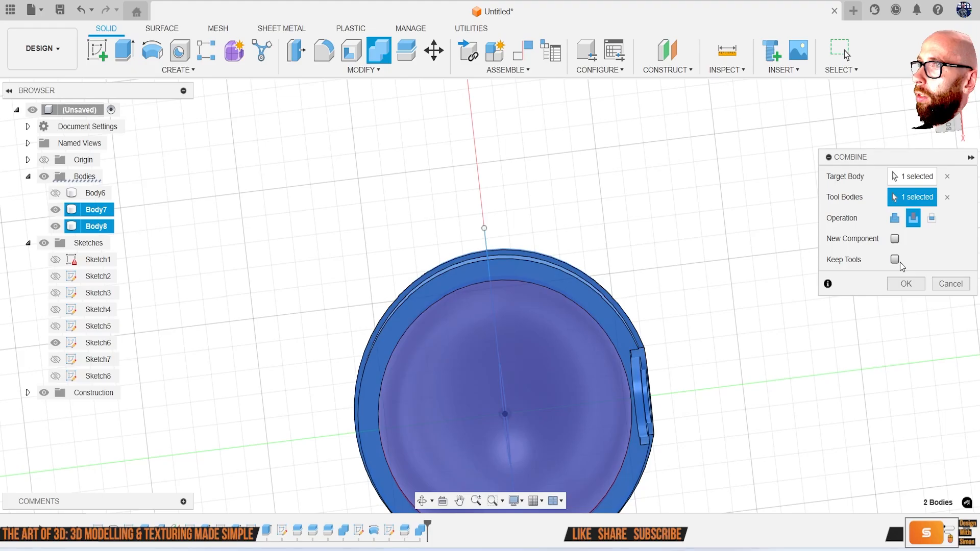
click(906, 285)
shift+middle_drag(777, 300, 766, 219)
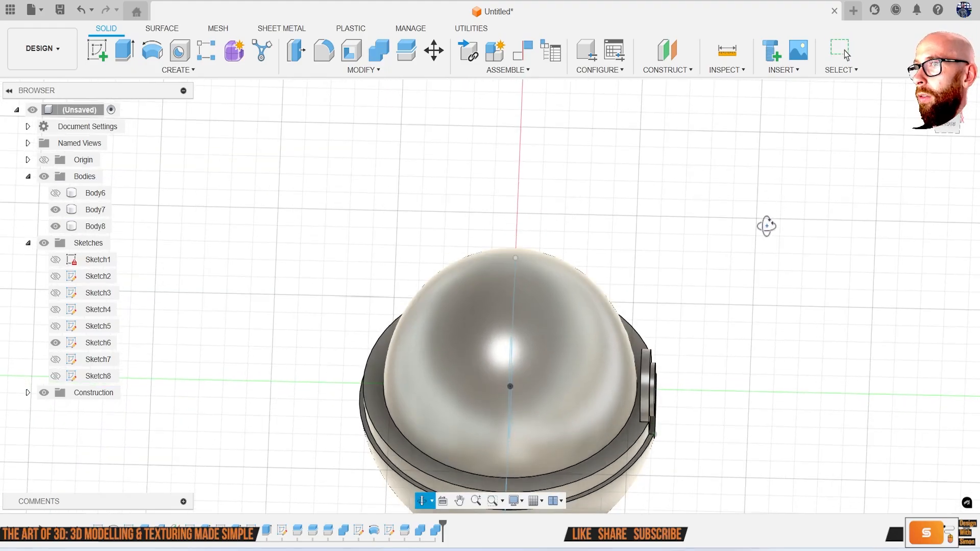
Hide the inner sphere and inspect the hollow underside of the upper shell
click(55, 226)
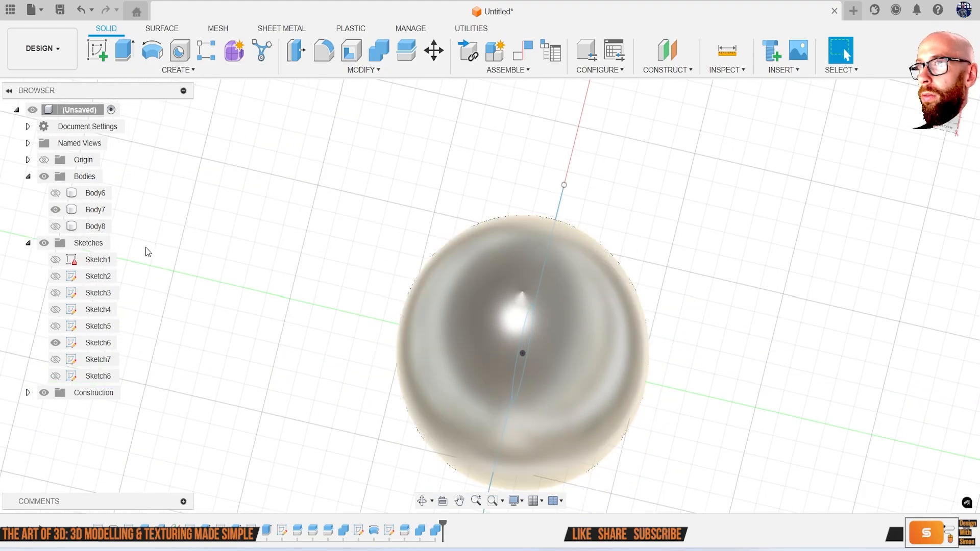
click(55, 227)
click(55, 210)
shift+middle_drag(54, 209, 278, 403)
scroll(485, 351, down, 2)
shift+middle_drag(485, 351, 305, 264)
Replace the upper shell in view with the lower half and inner sphere, and cut the sphere out of the lower half without keeping it
click(56, 226)
click(55, 193)
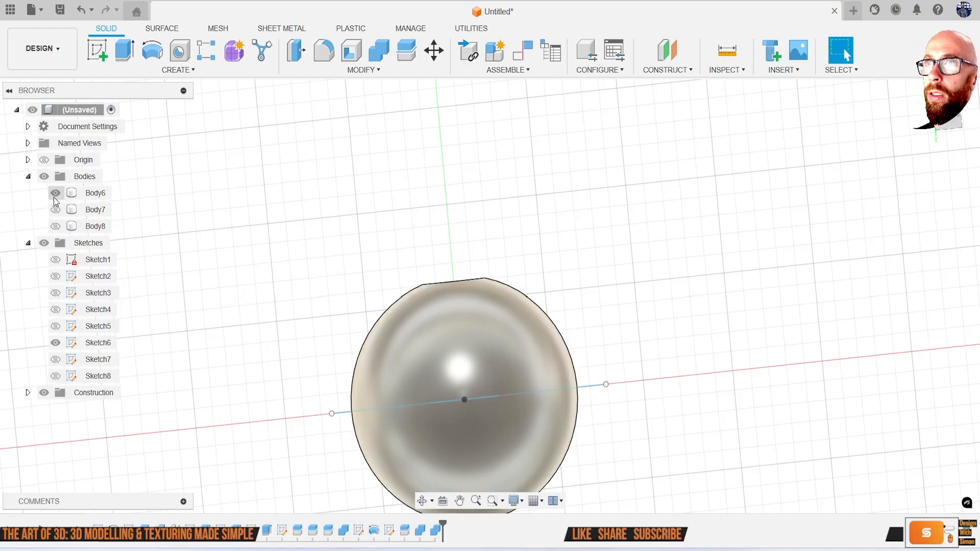
shift+middle_drag(244, 209, 339, 348)
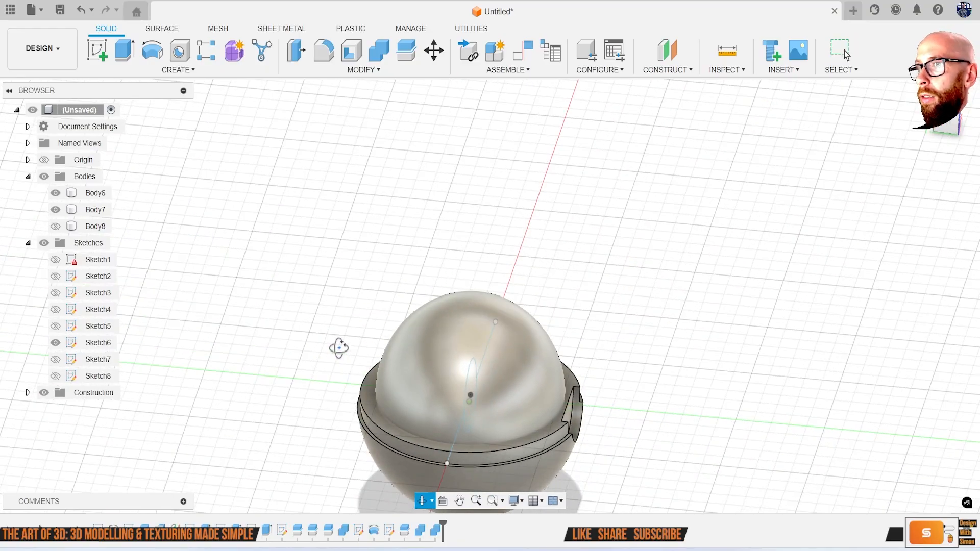
click(378, 50)
middle_drag(528, 445, 497, 292)
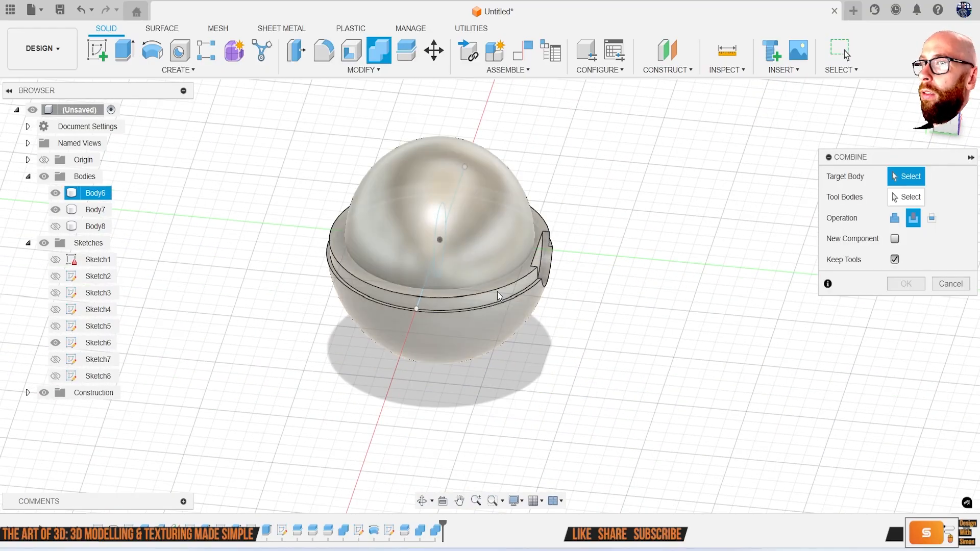
click(538, 243)
click(421, 149)
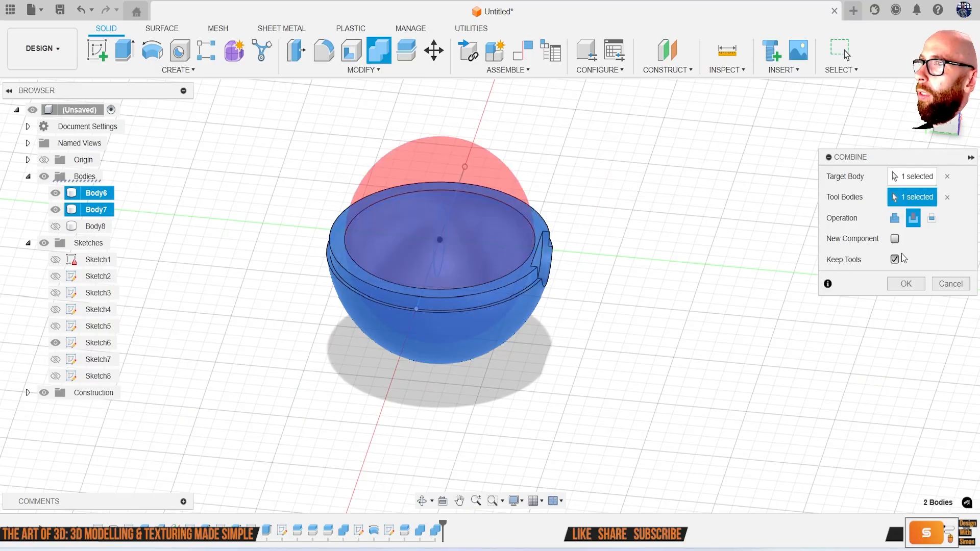
click(906, 284)
shift+middle_drag(906, 287, 576, 259)
Inspect the hollowed halves together and separately, leaving only the lower half shown
click(56, 210)
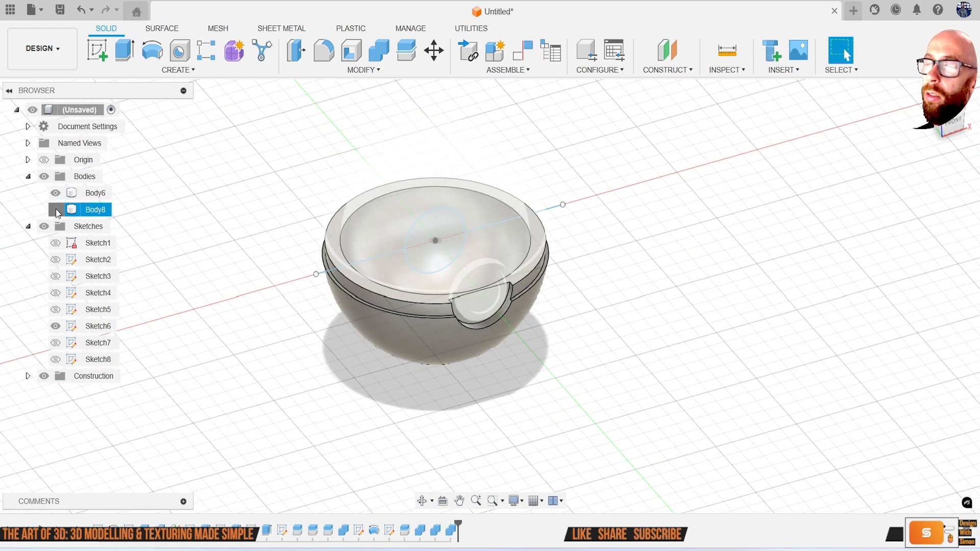
click(56, 211)
click(56, 211)
shift+middle_drag(218, 219, 89, 212)
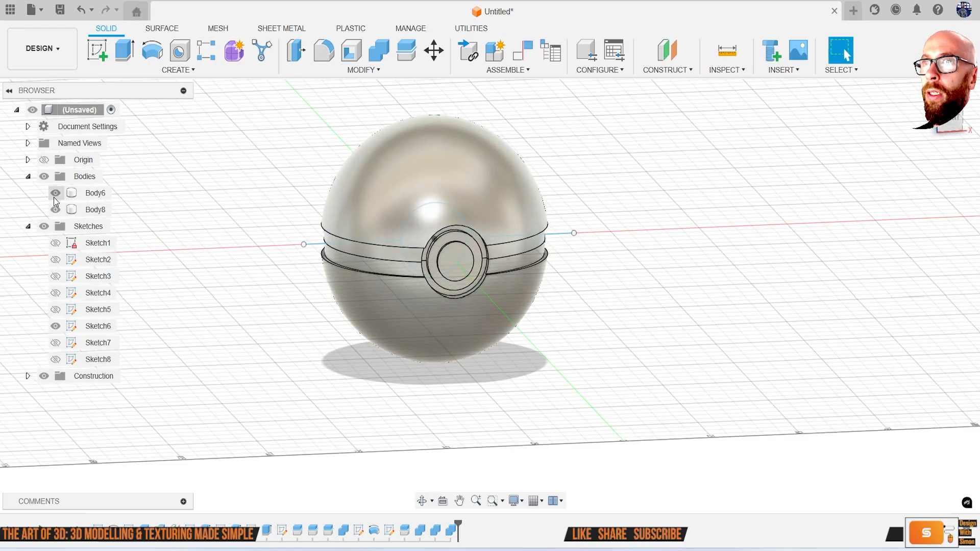
click(55, 196)
click(57, 211)
click(56, 194)
shift+middle_drag(401, 289, 365, 299)
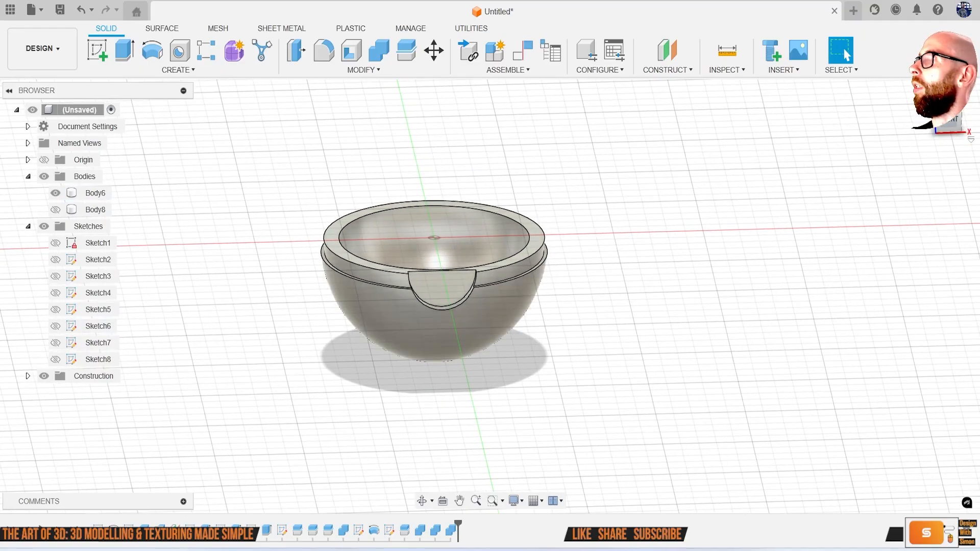
Switch to the browser and examine the Pinterest Great Ball and Pokeball reference for the ball's interior, and return to the model
drag(978, 102, 439, 84)
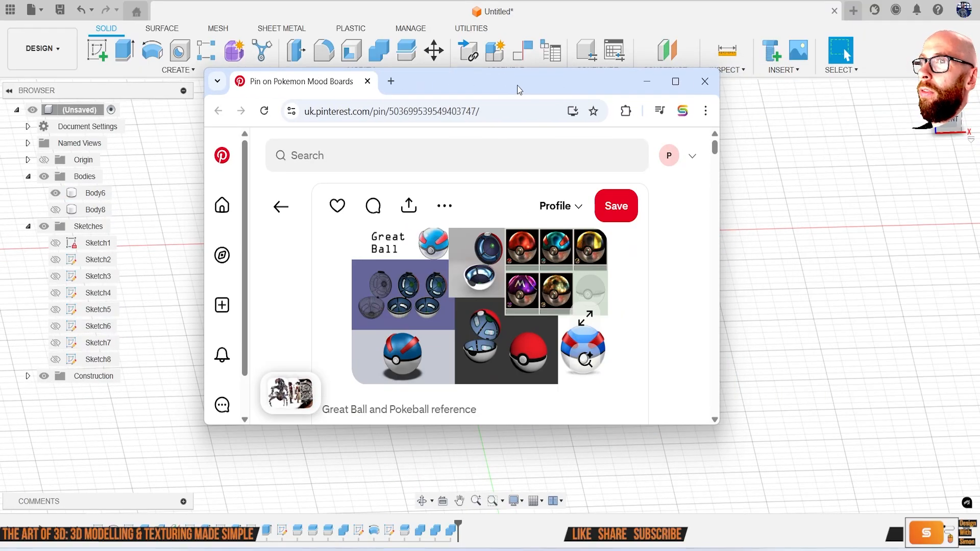
double_click(517, 85)
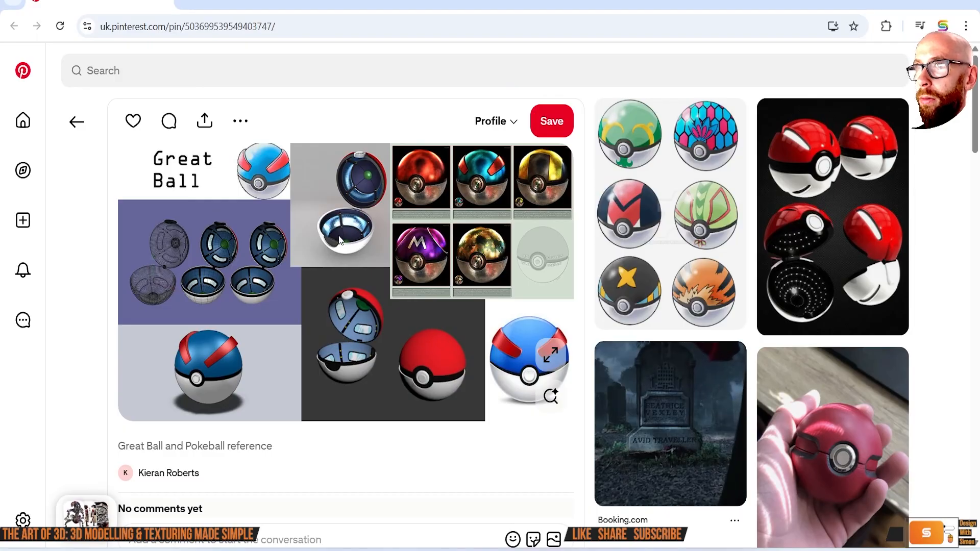
drag(478, 4, 979, 102)
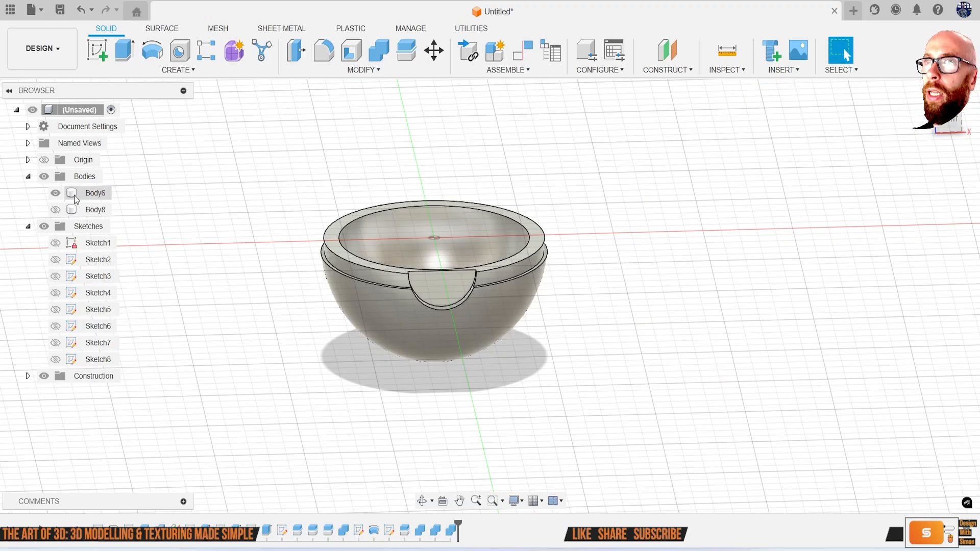
click(55, 210)
click(55, 210)
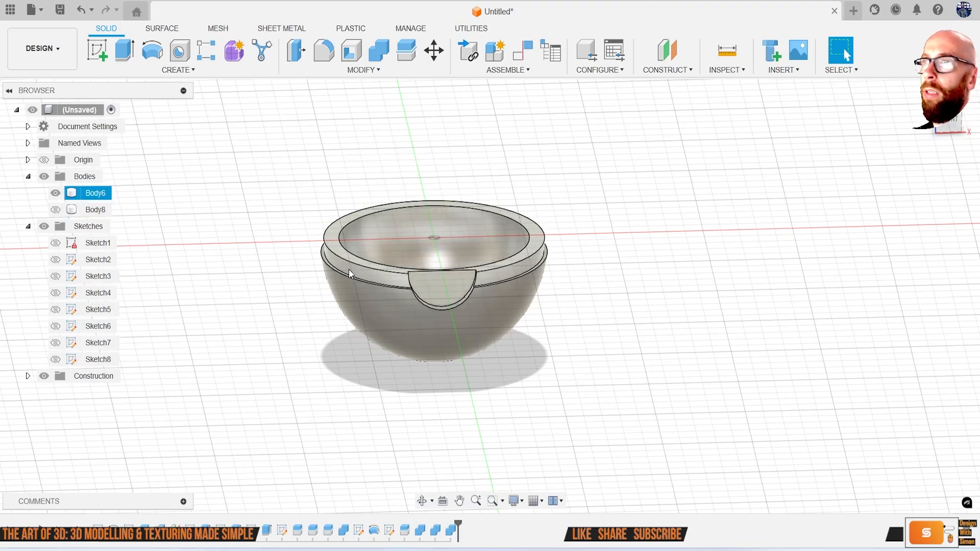
Duplicate the hollow lower half in place and hide the original body
click(106, 195)
key(ctrl+c)
key(ctrl+v)
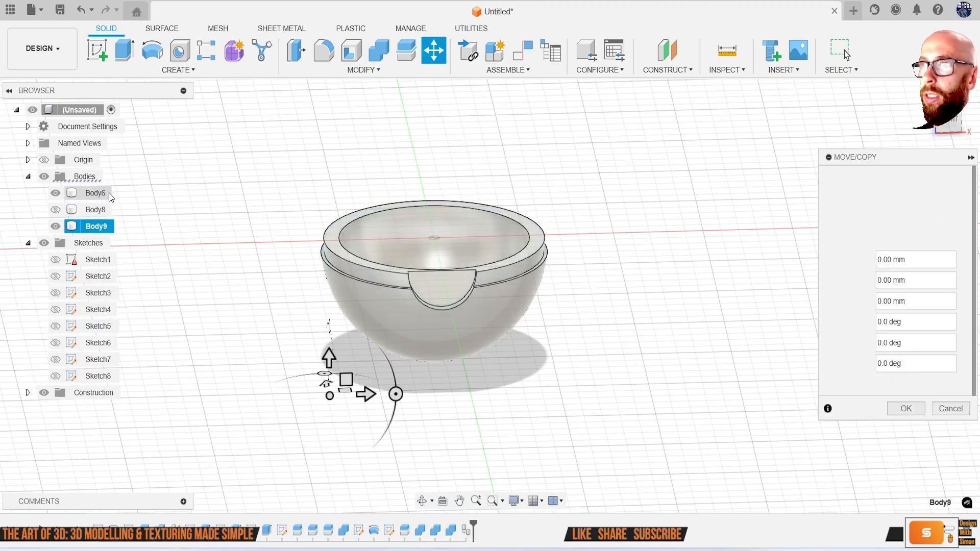
key(Return)
click(56, 193)
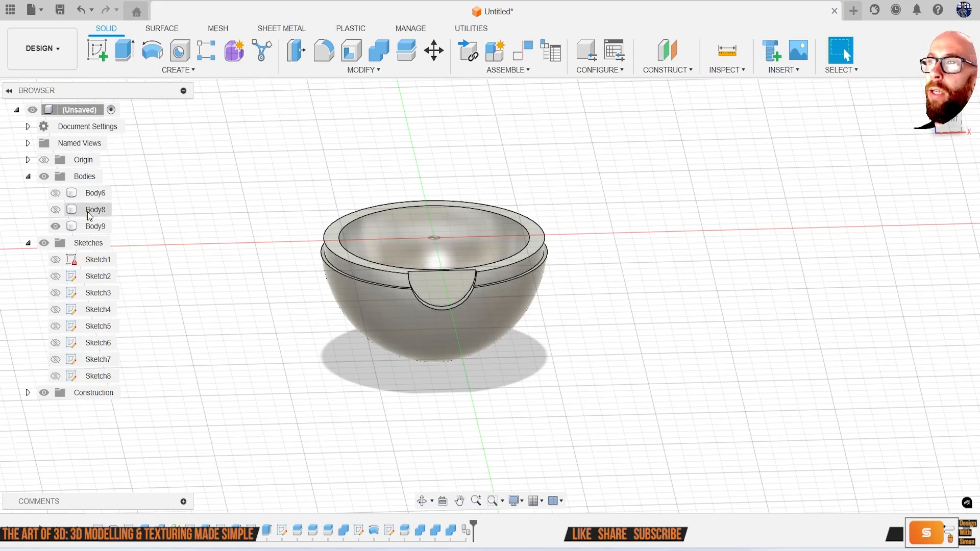
Start a sketch on the copied lower half's flat rim and draw a horizontal line through the centre extending past both sides of the shell
shift+middle_drag(835, 153, 857, 215)
shift+middle_drag(792, 183, 787, 182)
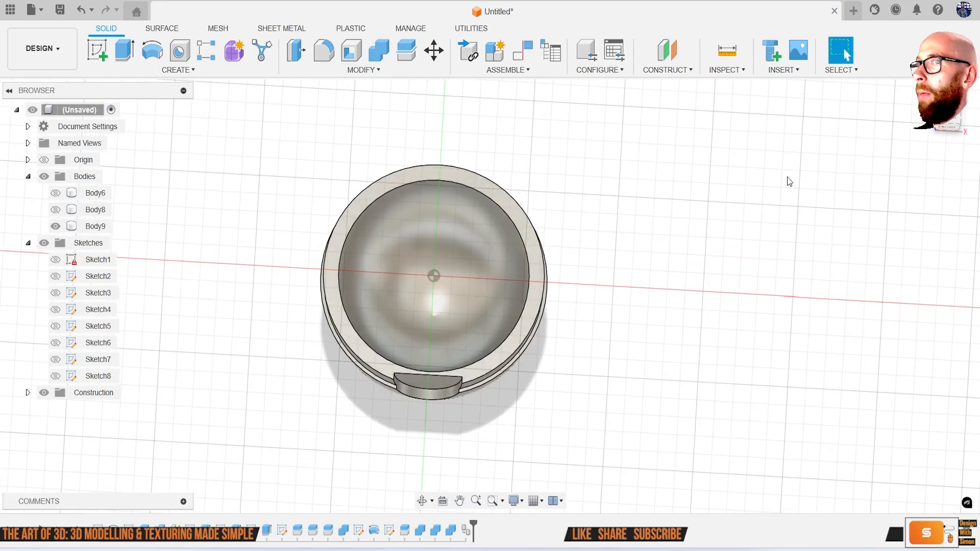
click(948, 109)
scroll(519, 293, down, 2)
middle_drag(511, 276, 470, 192)
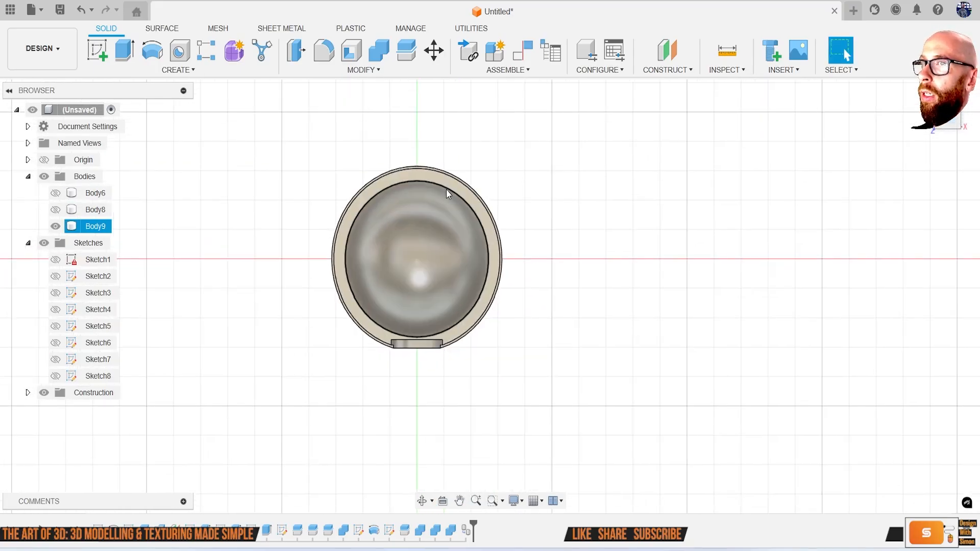
click(94, 50)
click(452, 220)
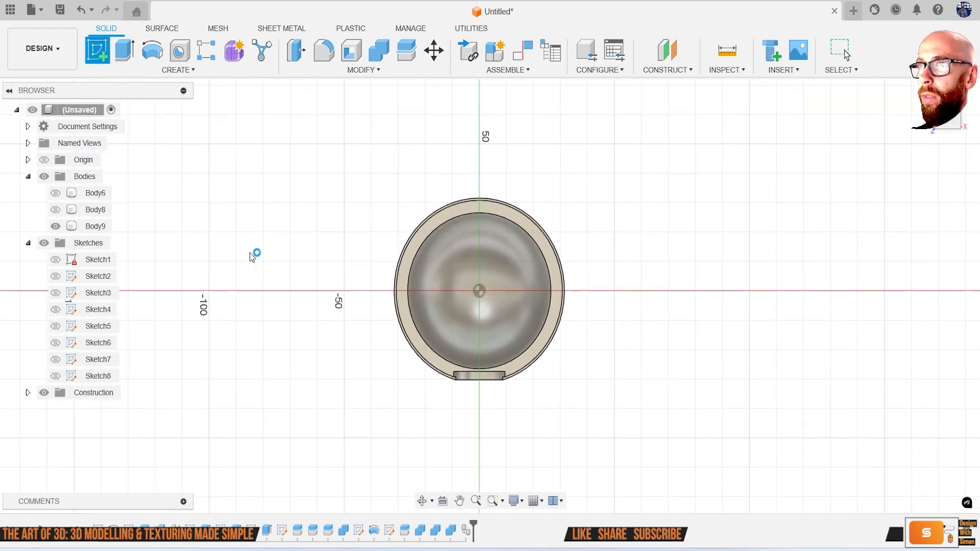
key(l)
scroll(318, 274, down, 1)
scroll(451, 290, up, 2)
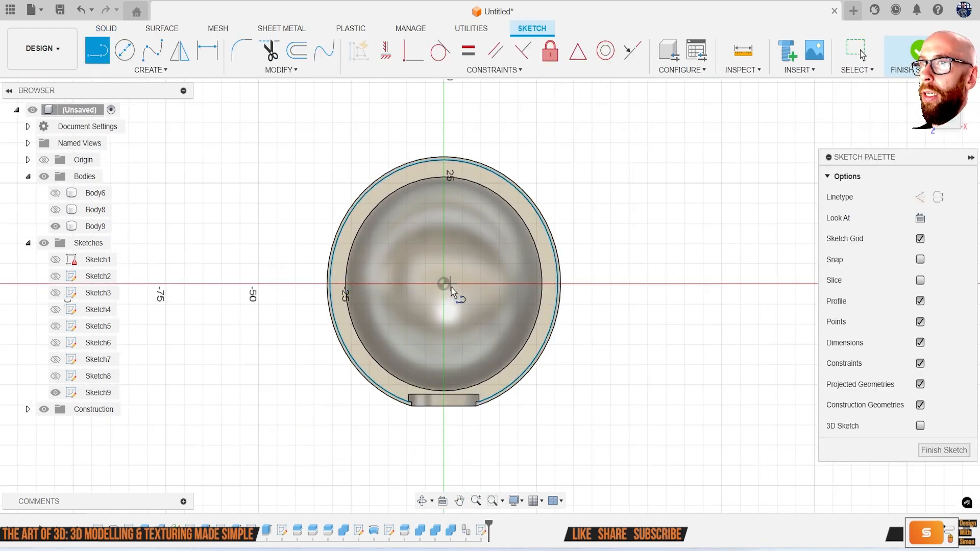
click(444, 284)
click(627, 284)
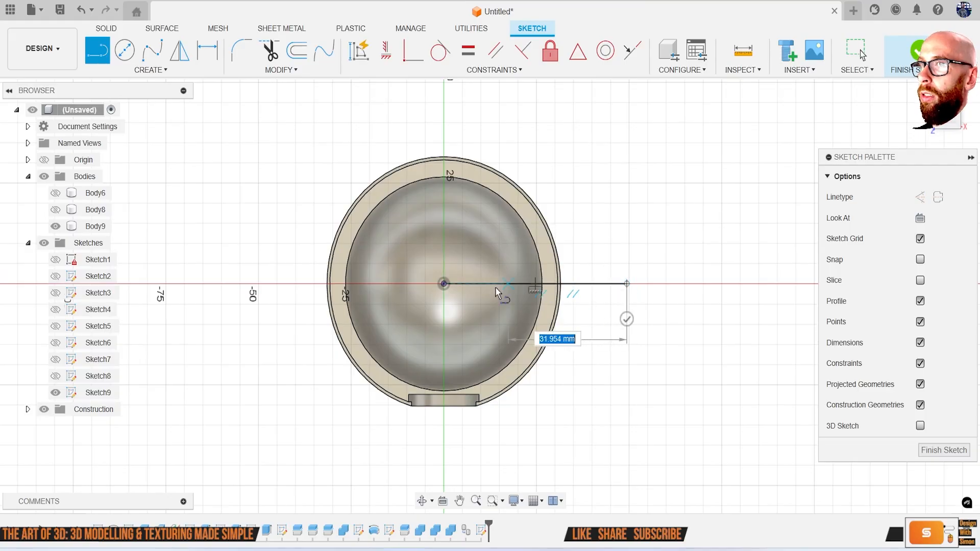
click(203, 284)
Draw a slanted line from the centre out past the rim, away from the button, at about 44° to the horizontal line
click(444, 284)
middle_drag(479, 284, 429, 301)
click(524, 164)
key(Escape)
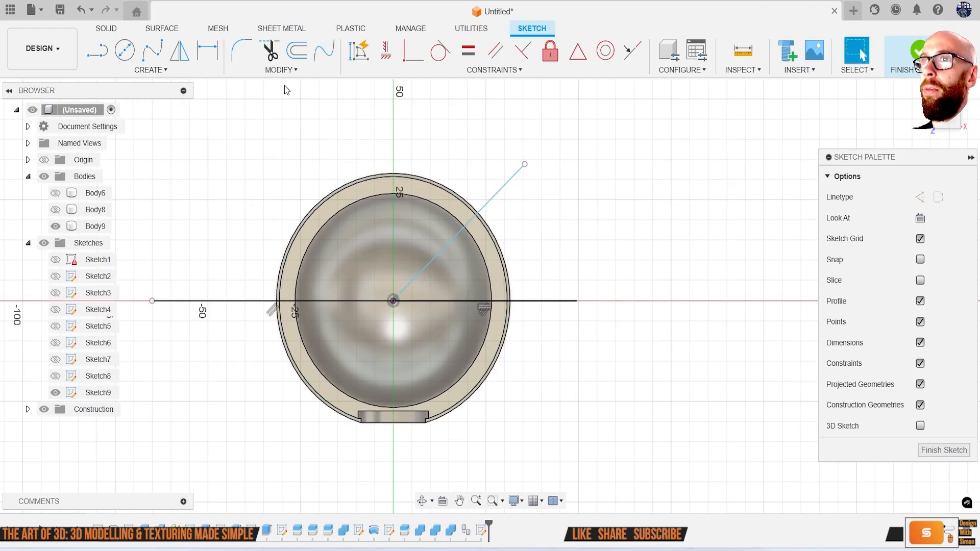
Dimension the angle between the slanted line and the horizontal line as 45°
click(284, 68)
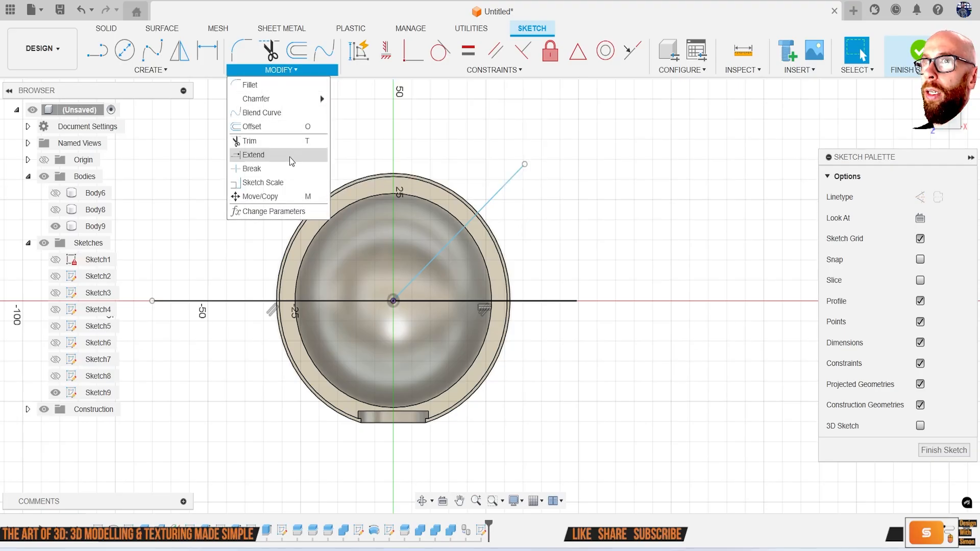
click(190, 69)
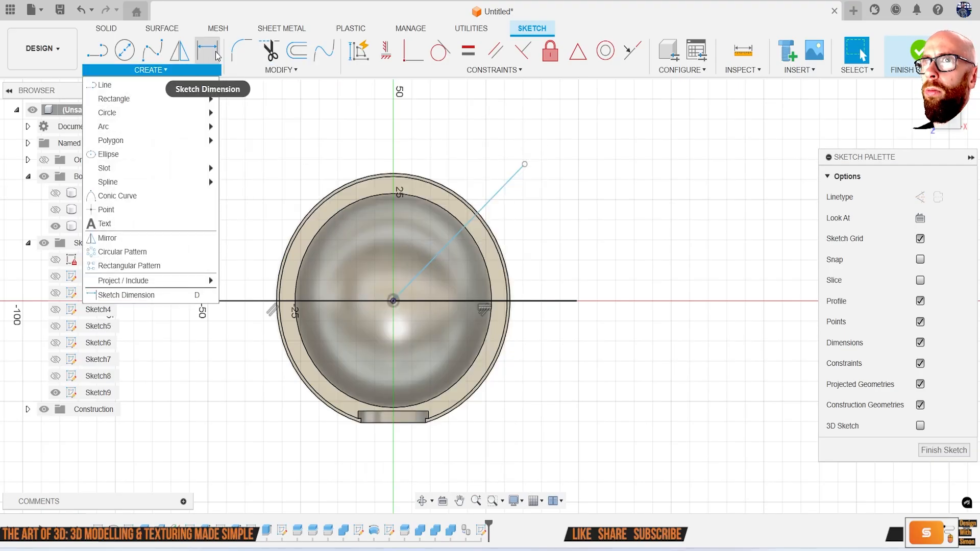
click(313, 127)
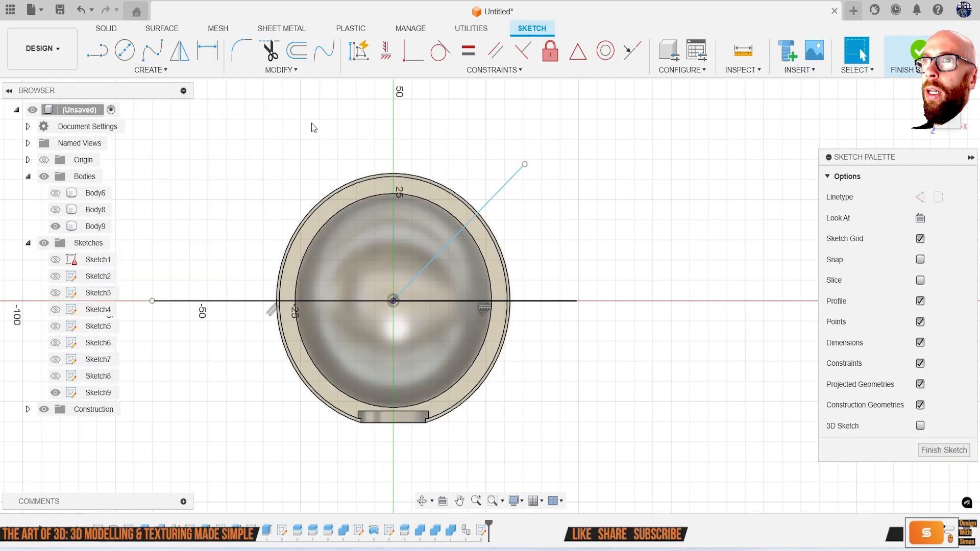
key(d)
click(437, 259)
click(454, 298)
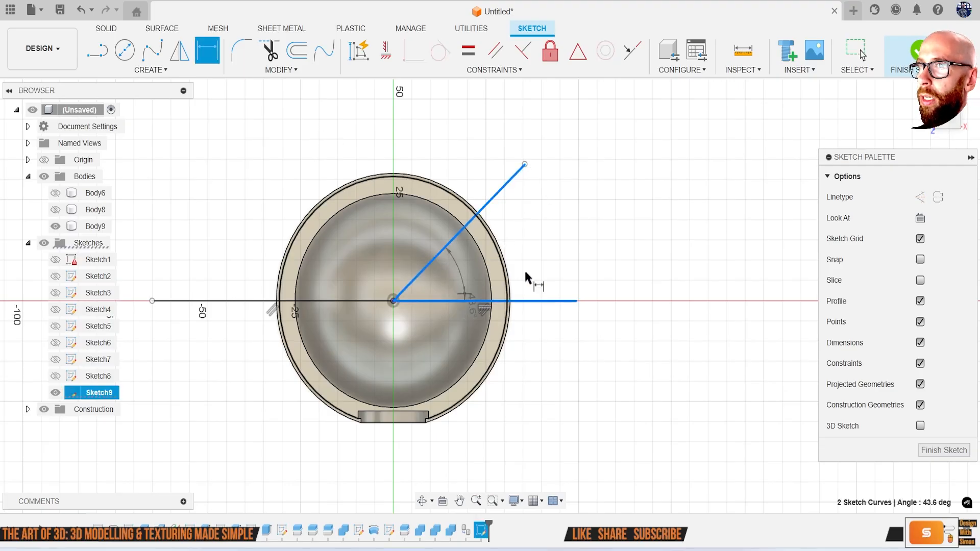
click(566, 259)
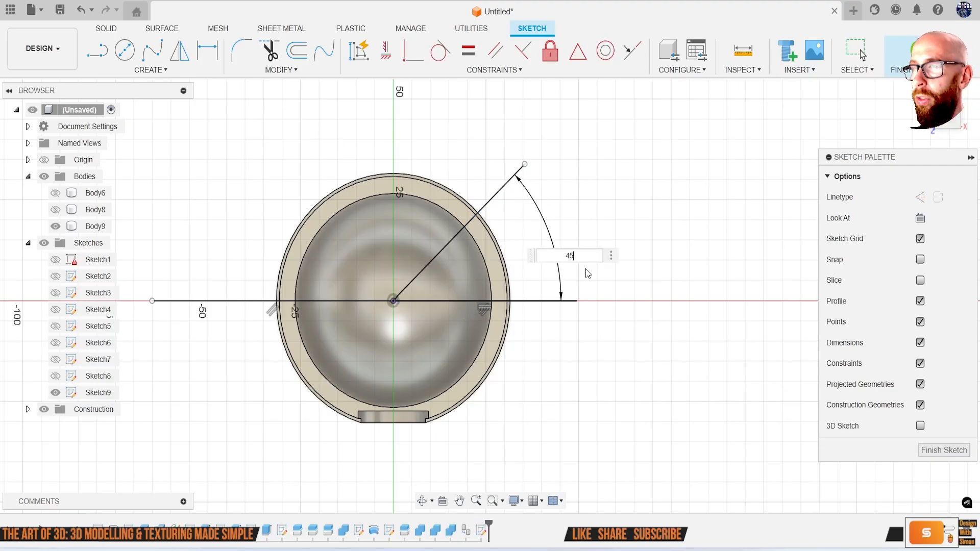
key(Return)
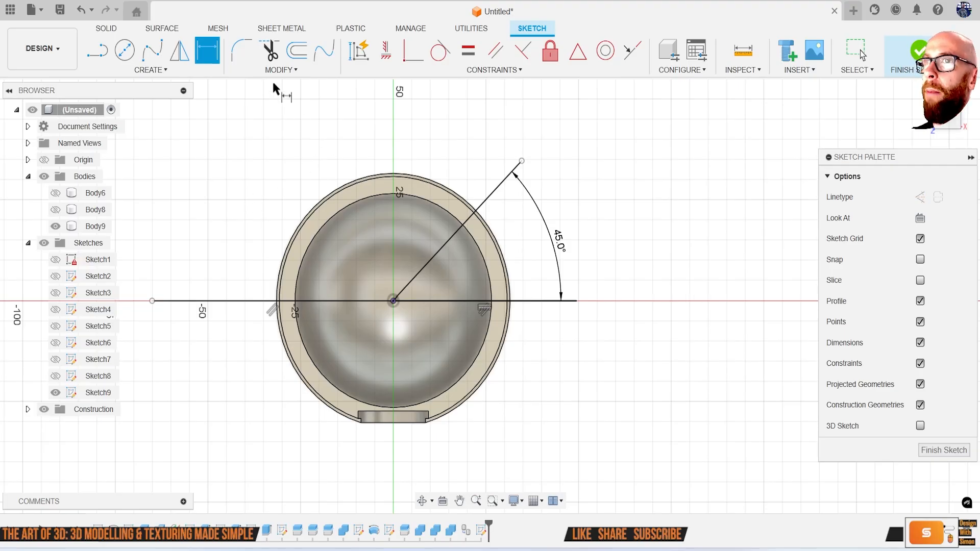
Offset the 45° line by 4 mm to one side and -4 mm to the other
click(290, 53)
click(439, 254)
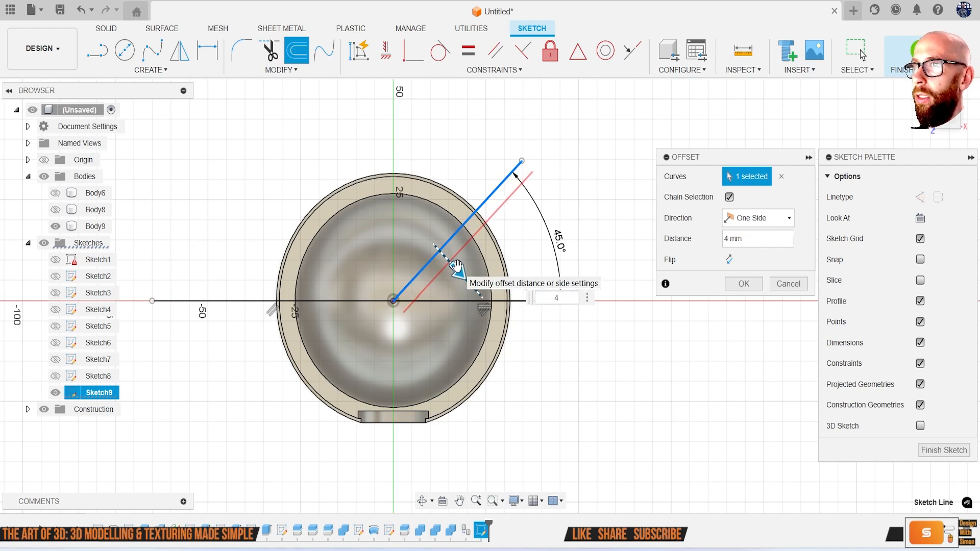
key(Return)
click(297, 45)
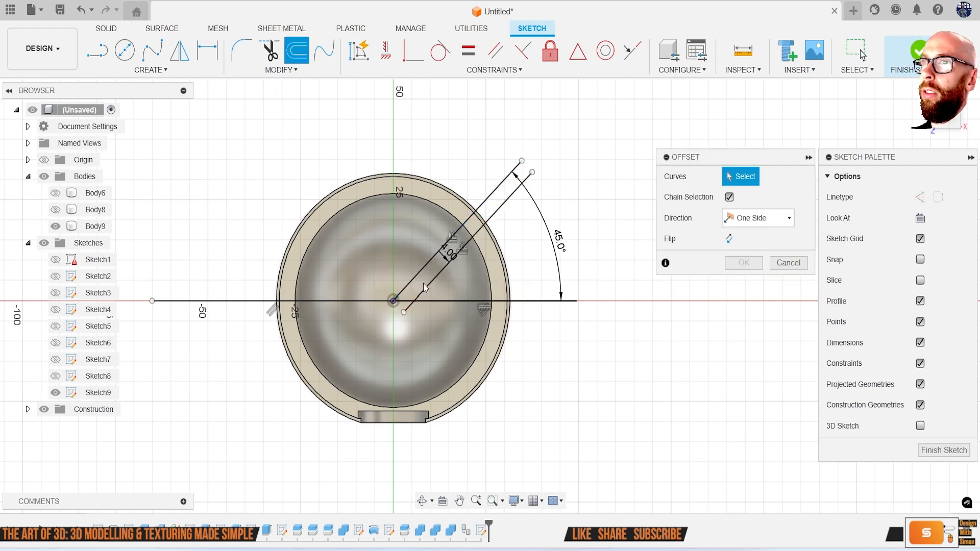
click(414, 277)
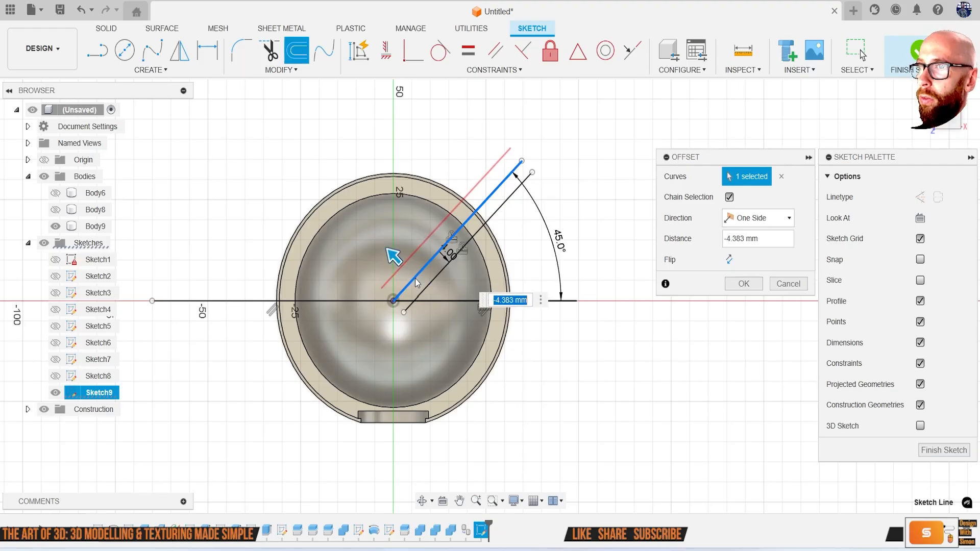
text(-4)
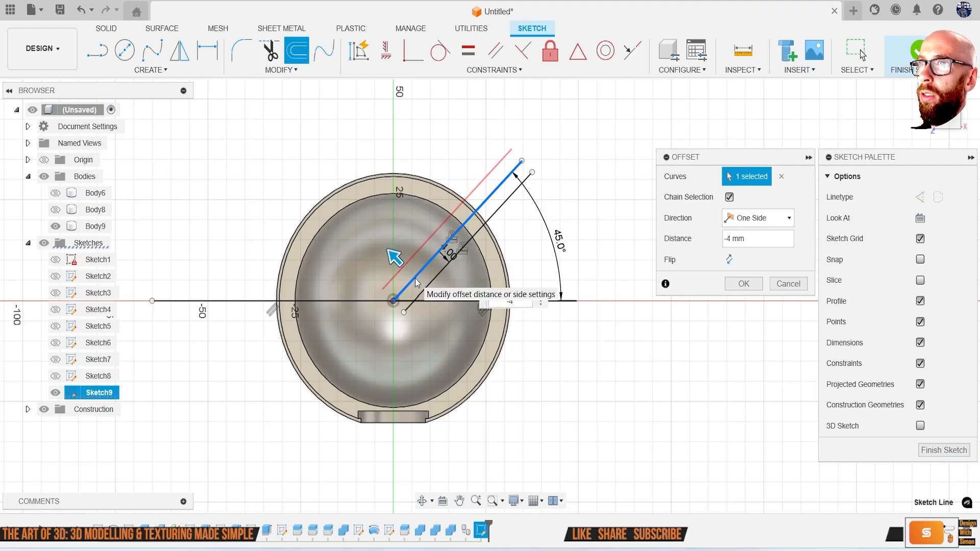
key(Return)
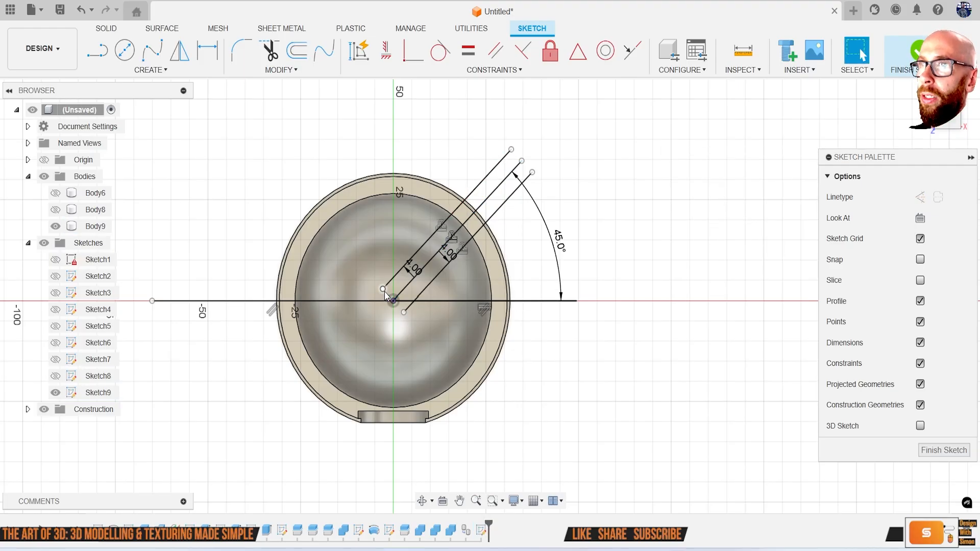
Extend the inner end of the offset line above the 45° line until it meets the horizontal line
click(280, 70)
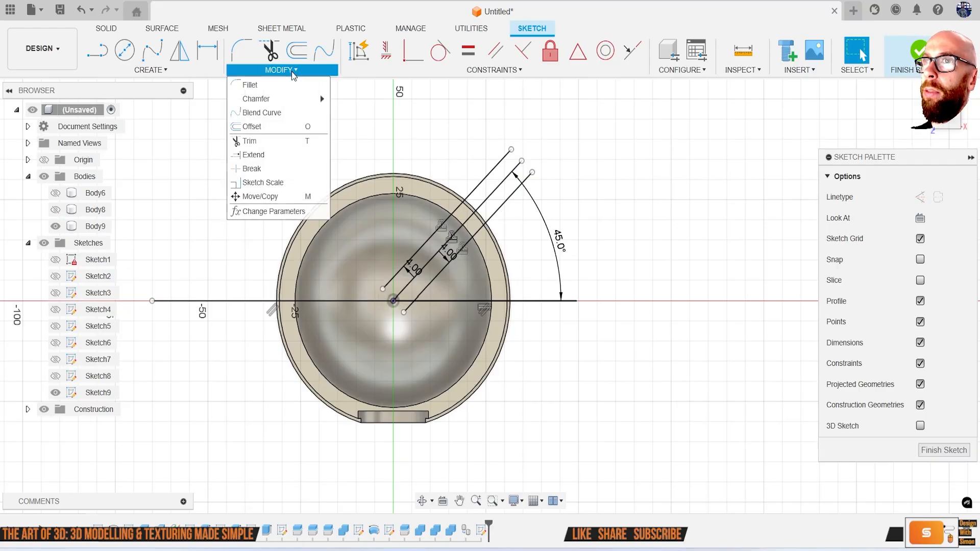
click(293, 148)
click(391, 284)
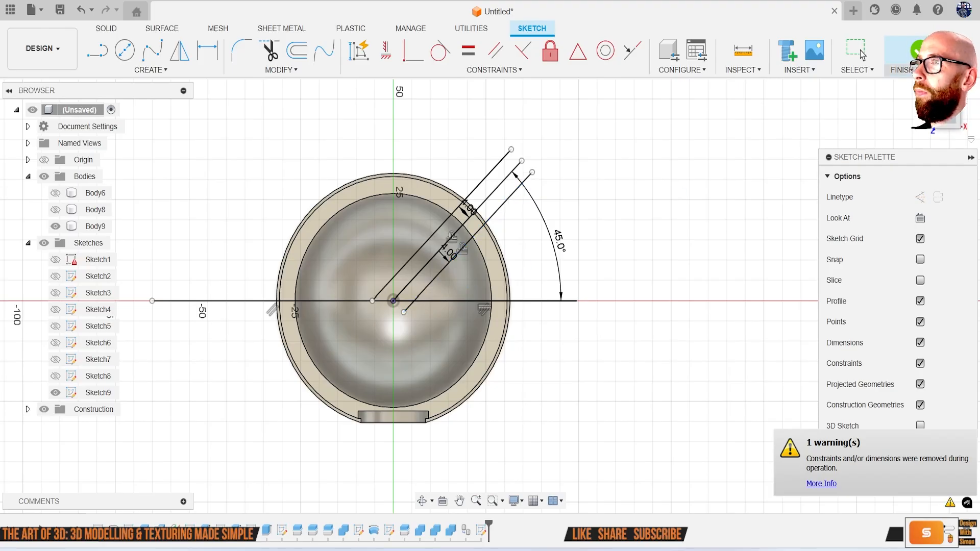
Circular-pattern the two offset lines around the centre point with full distribution and a quantity of 4
click(148, 70)
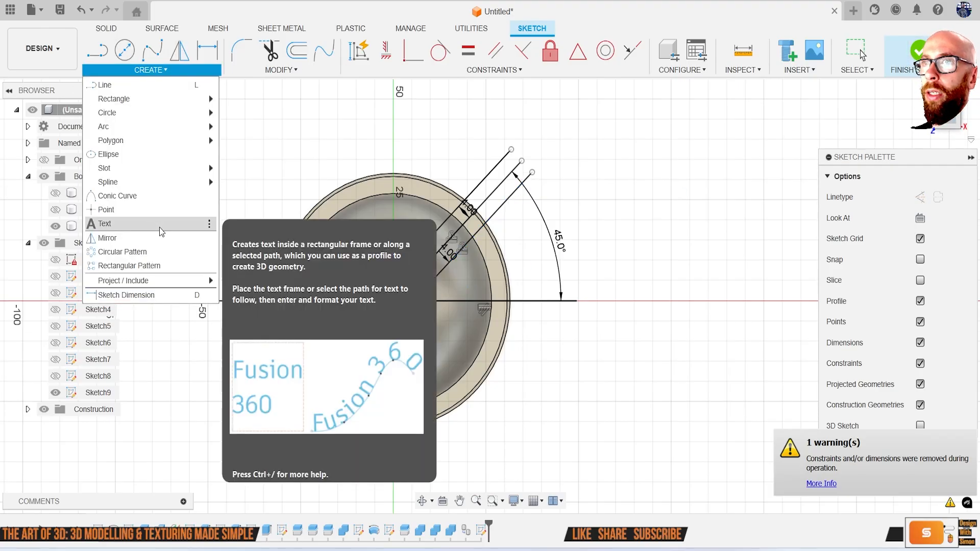
click(142, 252)
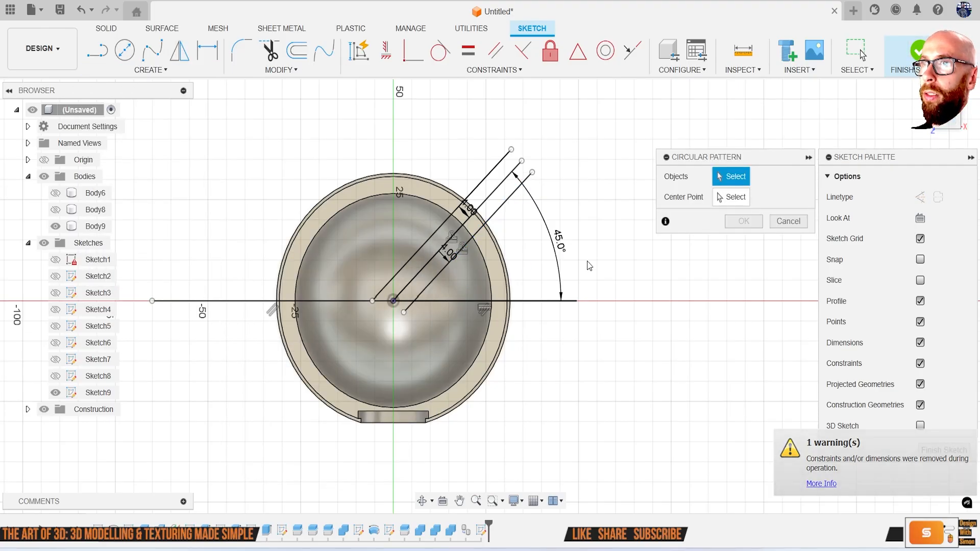
click(427, 286)
click(409, 258)
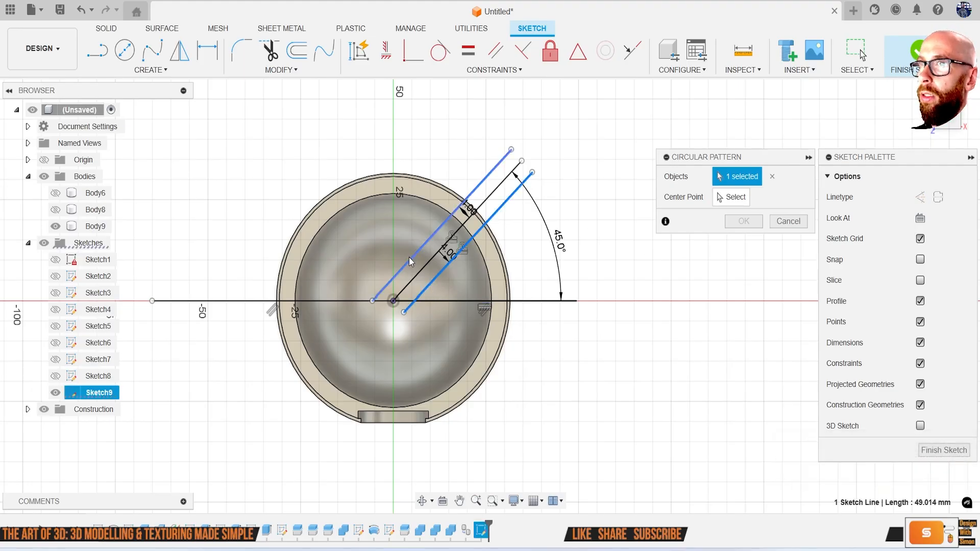
click(727, 201)
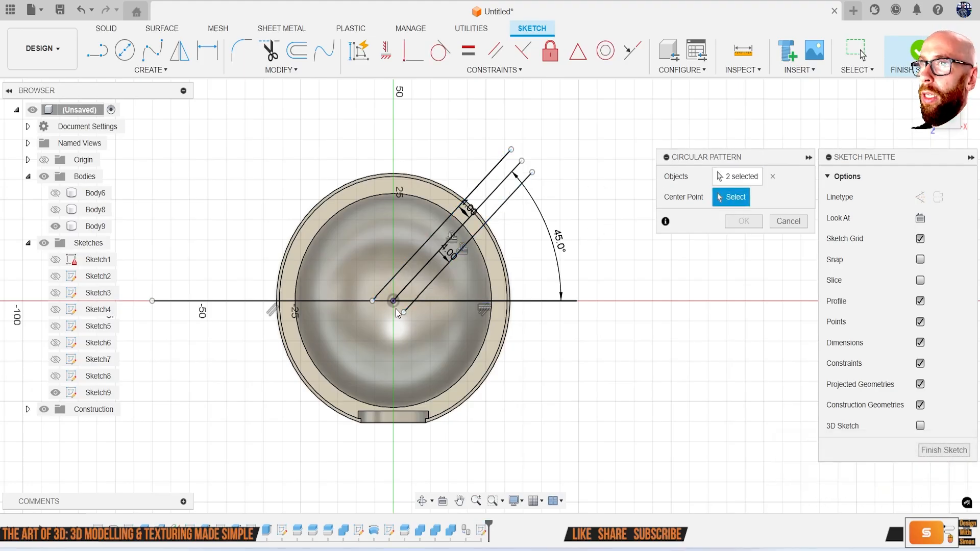
click(393, 301)
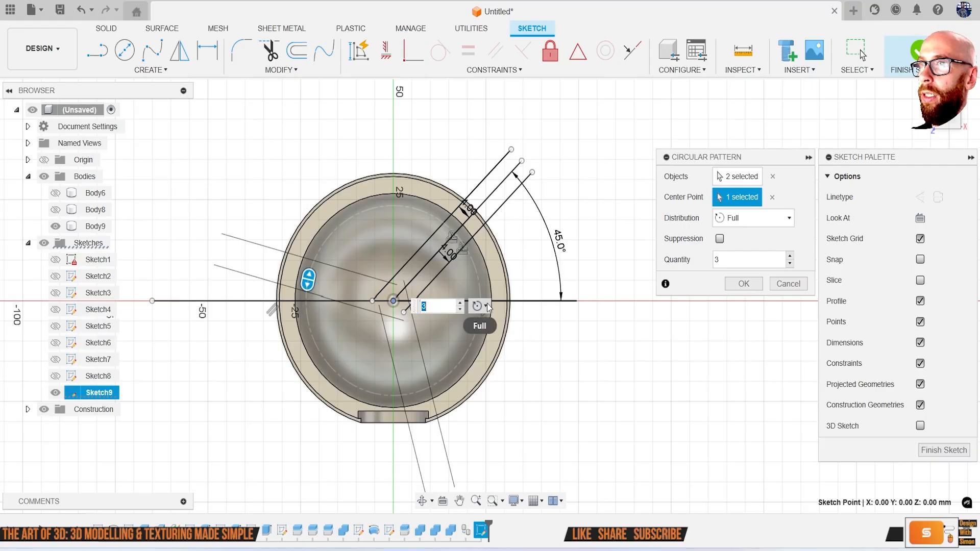
text(4)
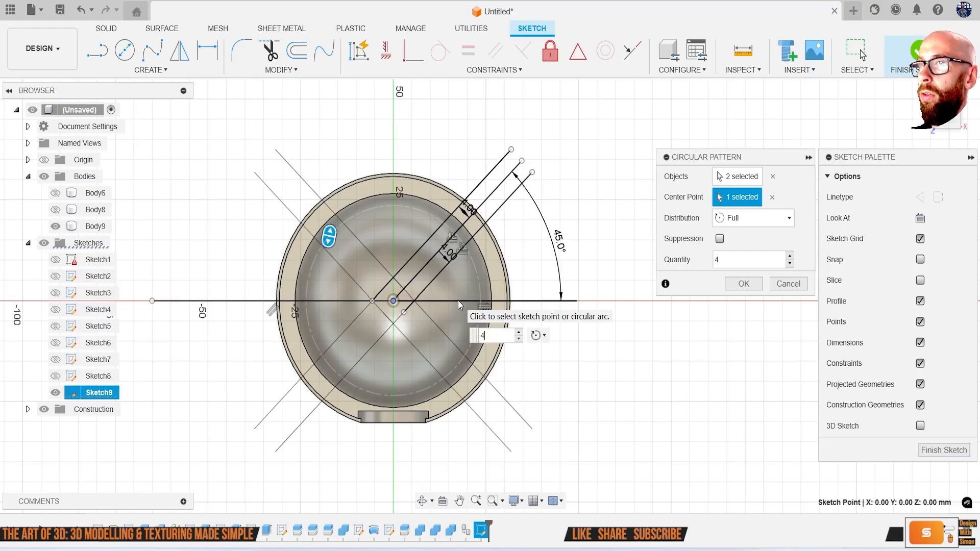
click(764, 284)
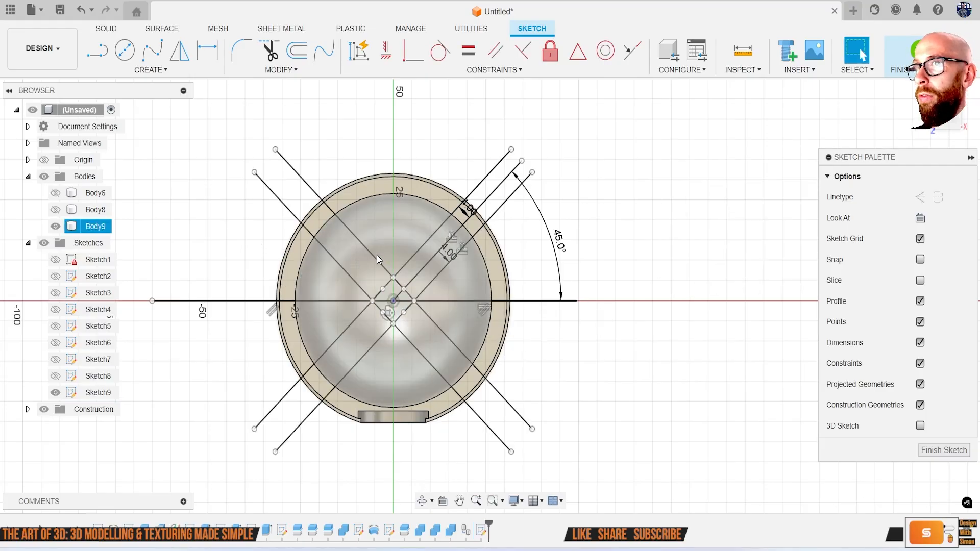
Project the outline of the shell's inner cavity into the sketch and finish the sketch
click(185, 74)
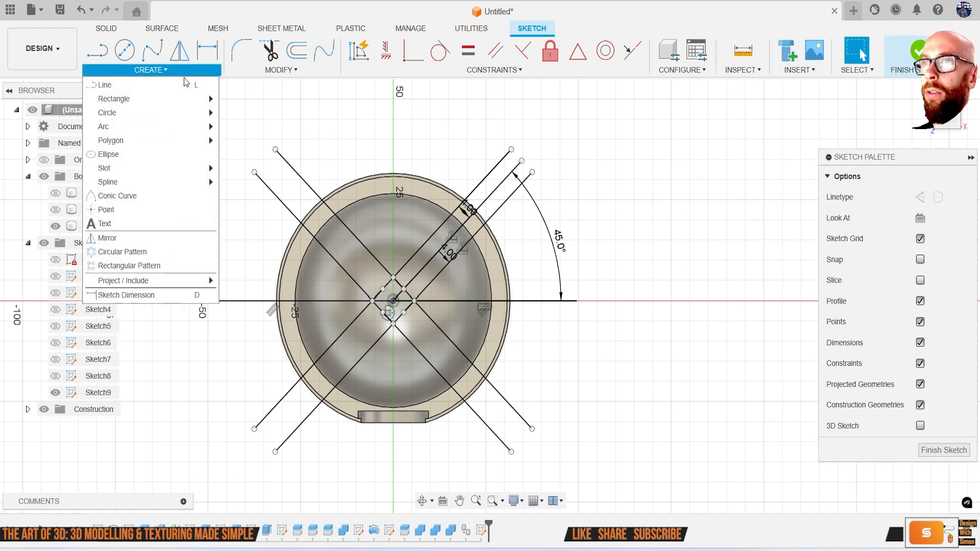
mouse_move(199, 280)
click(300, 284)
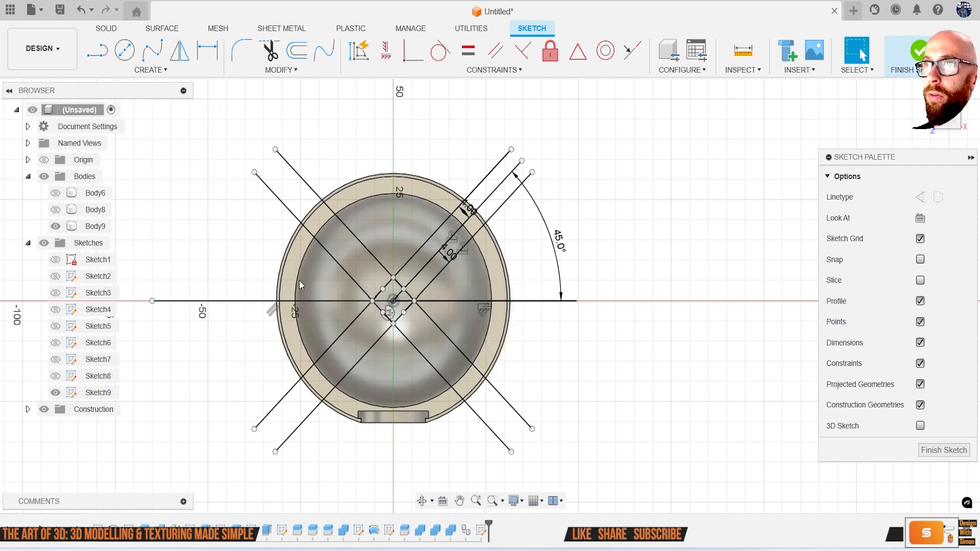
click(378, 238)
click(786, 247)
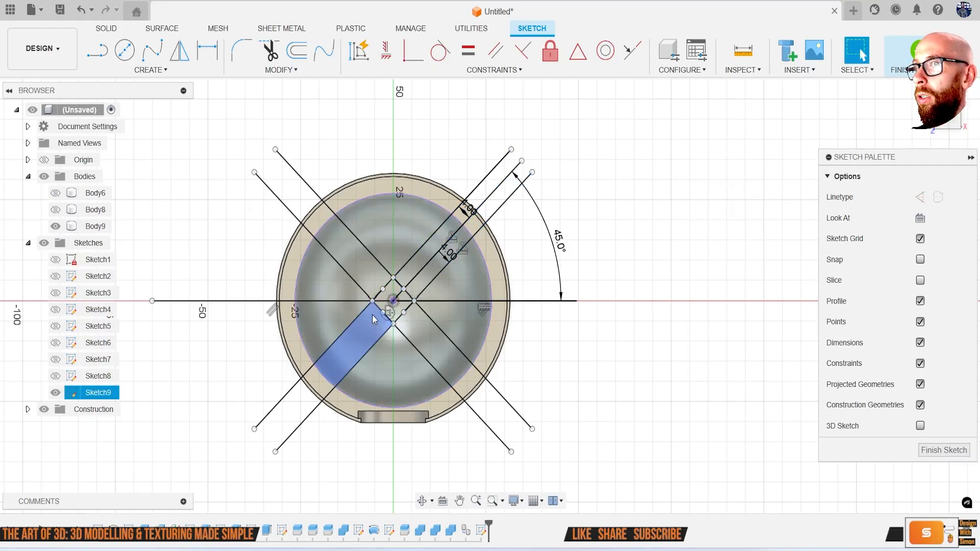
click(916, 50)
Extrude the eight profiles of the X-shaped cross inside the cavity circle about -40 mm through the copied lower half with the Intersect operation
key(e)
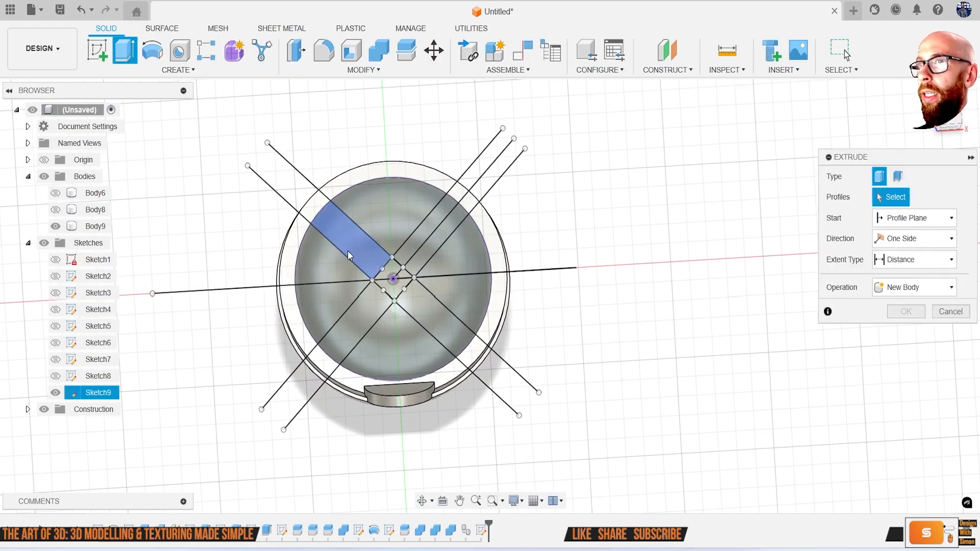
click(349, 252)
scroll(347, 250, up, 3)
click(408, 295)
click(436, 259)
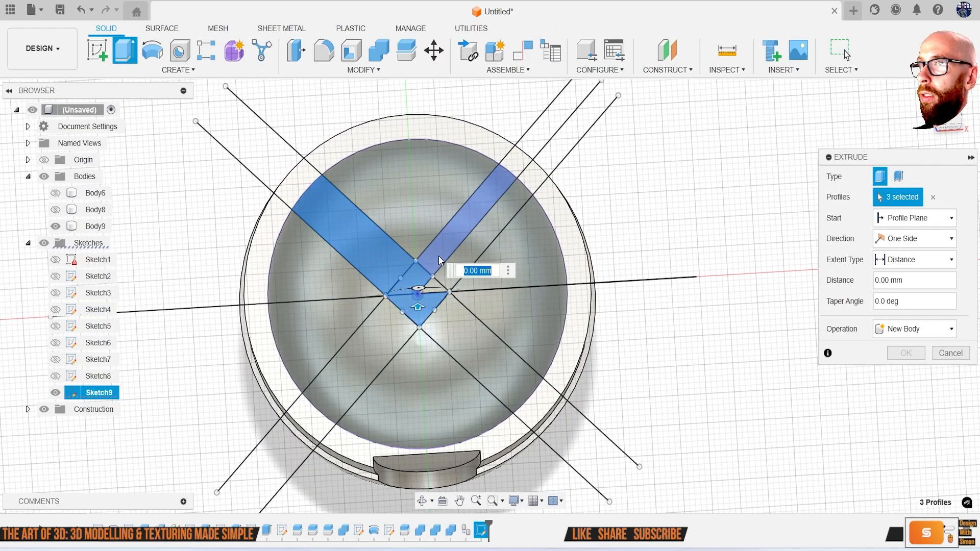
click(448, 259)
click(431, 280)
click(443, 321)
click(377, 333)
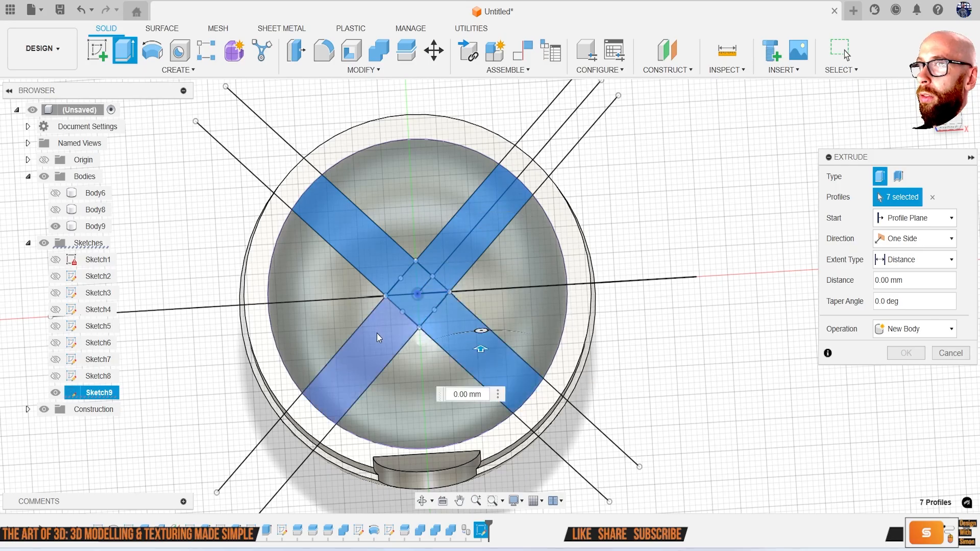
click(376, 333)
shift+middle_drag(377, 333, 414, 275)
drag(363, 255, 366, 448)
shift+middle_drag(398, 366, 423, 341)
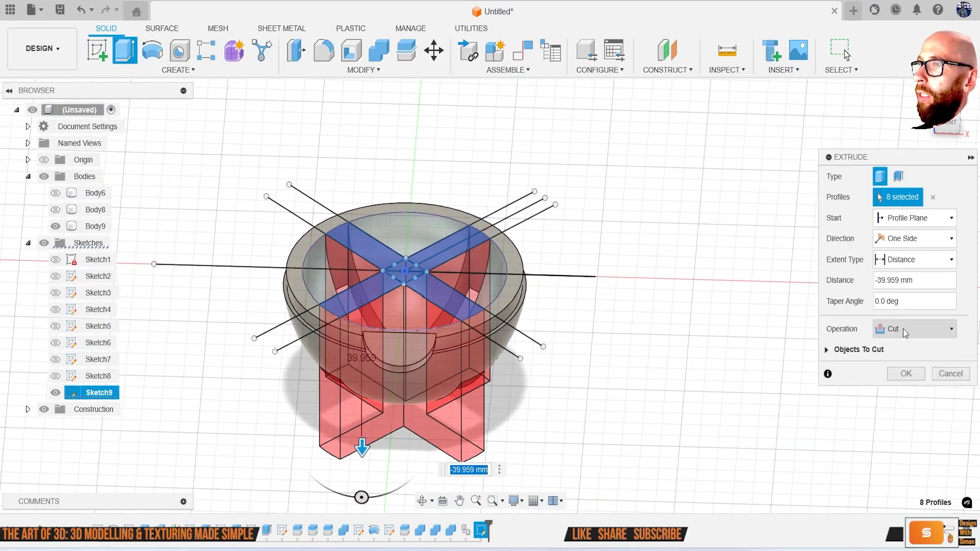
drag(871, 153, 766, 104)
click(824, 269)
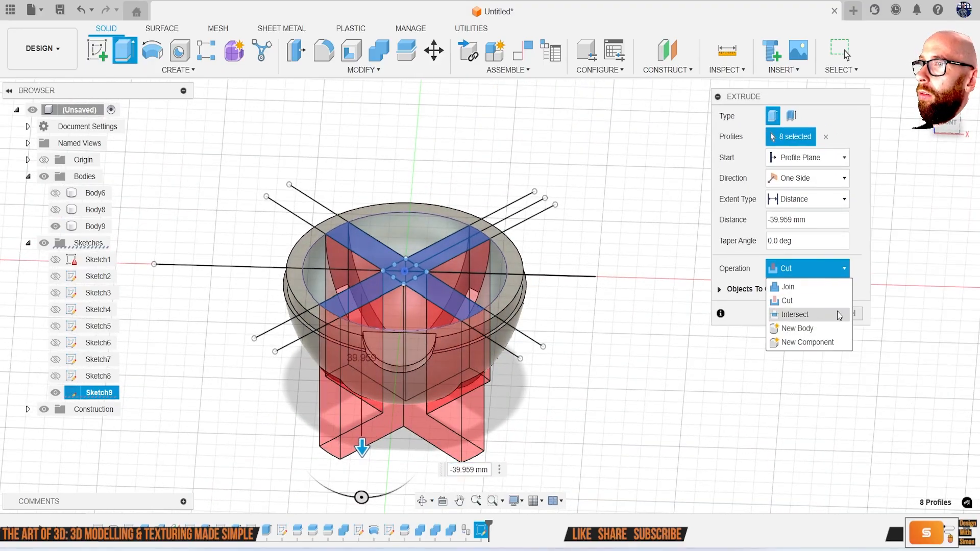
click(802, 313)
click(799, 312)
shift+middle_drag(683, 308, 661, 302)
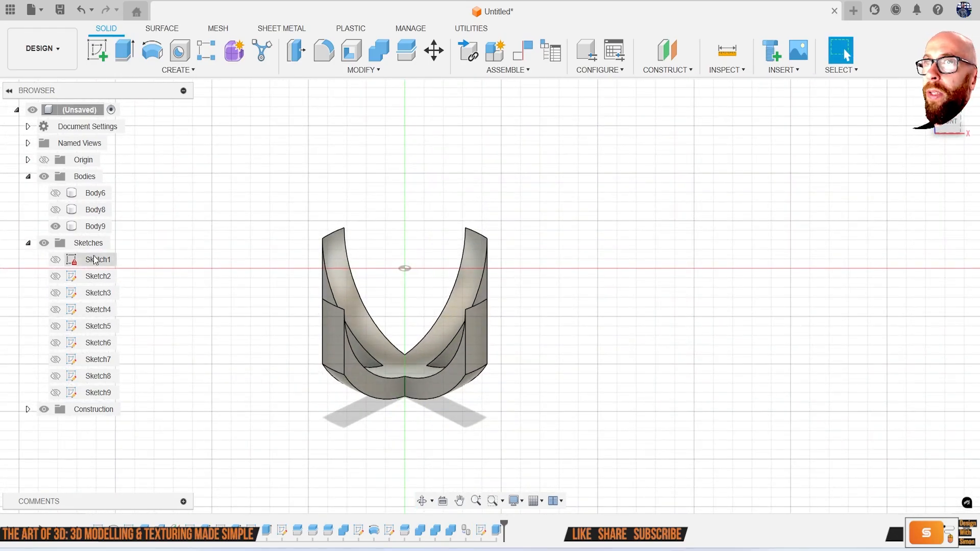
Show the original lower half around the cross-shaped body to inspect how they fit, and hide it again
click(56, 210)
click(57, 210)
click(59, 196)
shift+middle_drag(178, 236, 191, 278)
shift+middle_drag(349, 320, 360, 298)
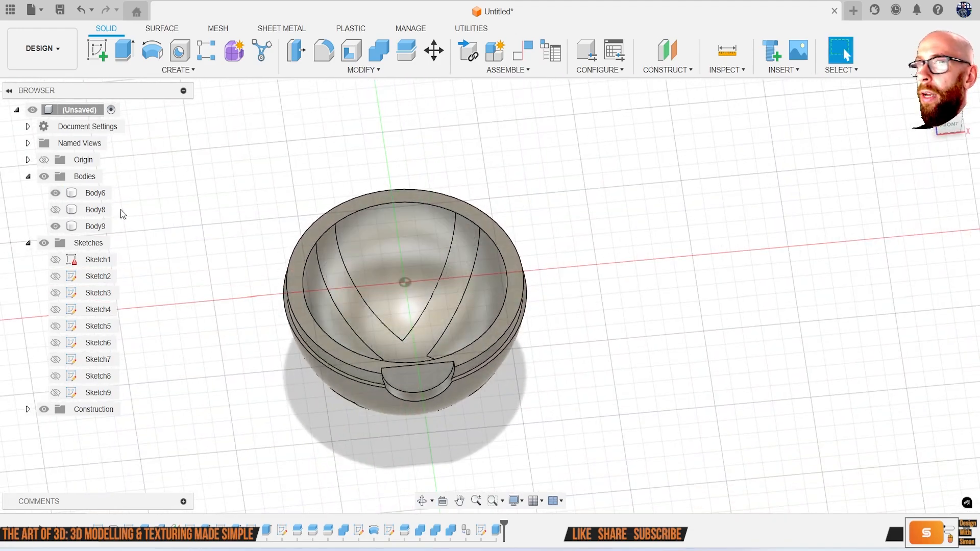
click(59, 194)
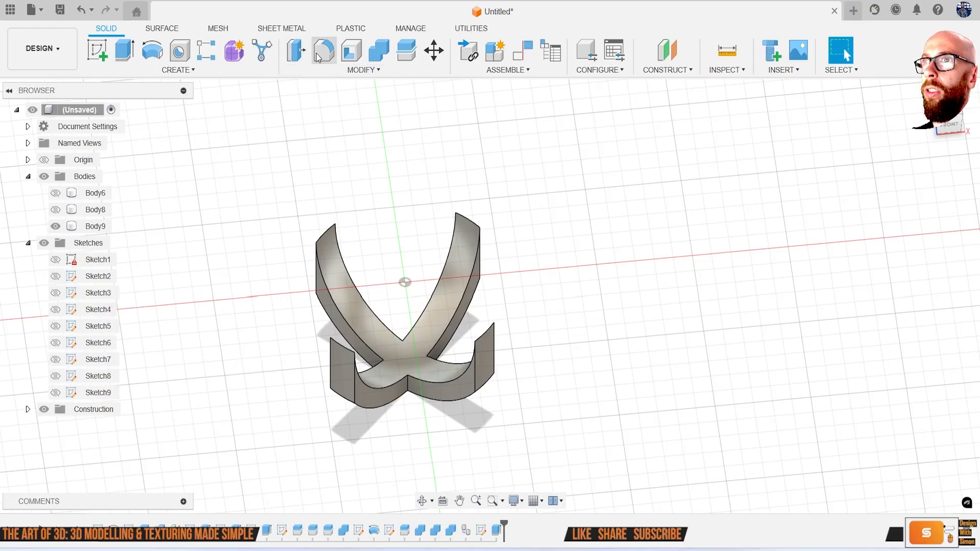
Try to offset the inner face of the cross-shaped body by about 1.6 mm
click(301, 53)
click(402, 352)
scroll(409, 361, up, 4)
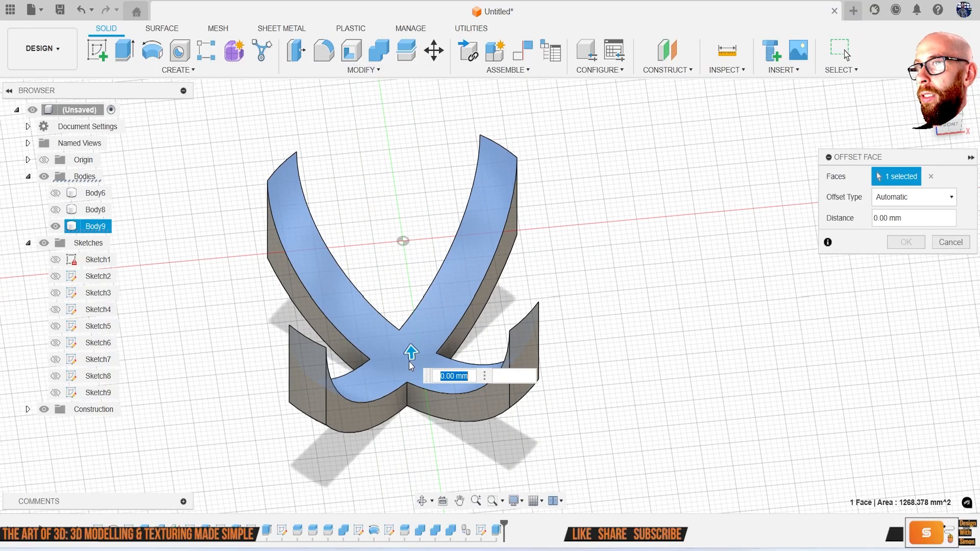
drag(413, 353, 412, 354)
drag(413, 346, 412, 340)
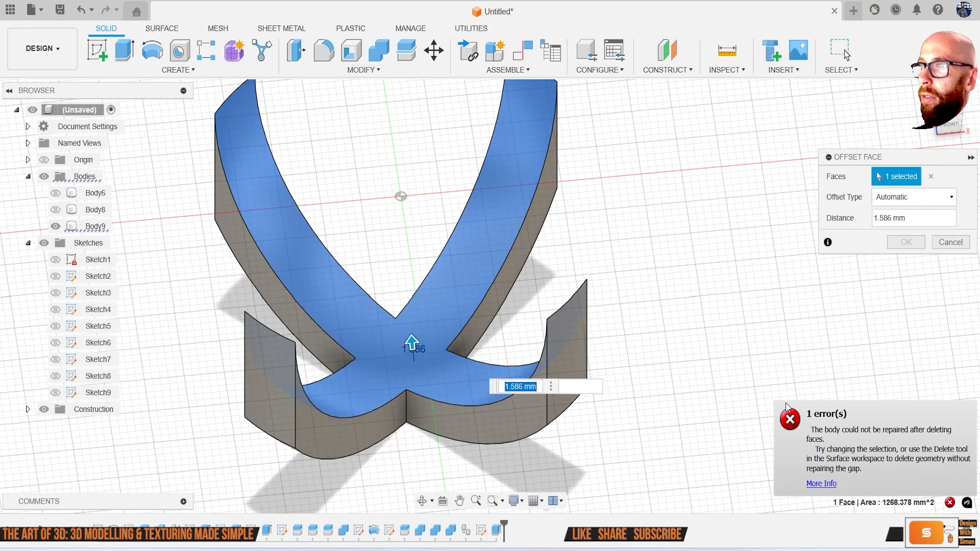
click(950, 242)
scroll(432, 324, down, 4)
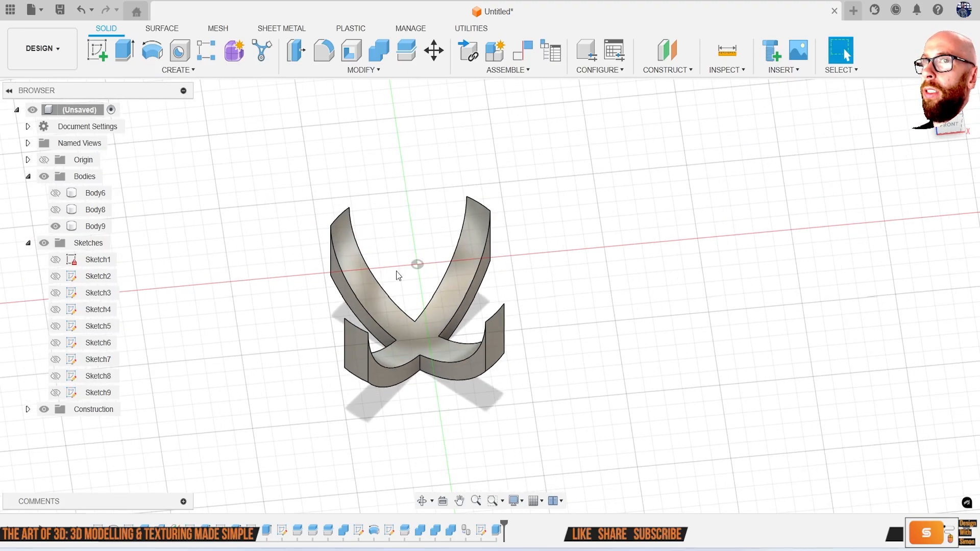
Create a new surface body from the cross's inner face with a 0 mm surface offset, and hide the solid cross
click(162, 28)
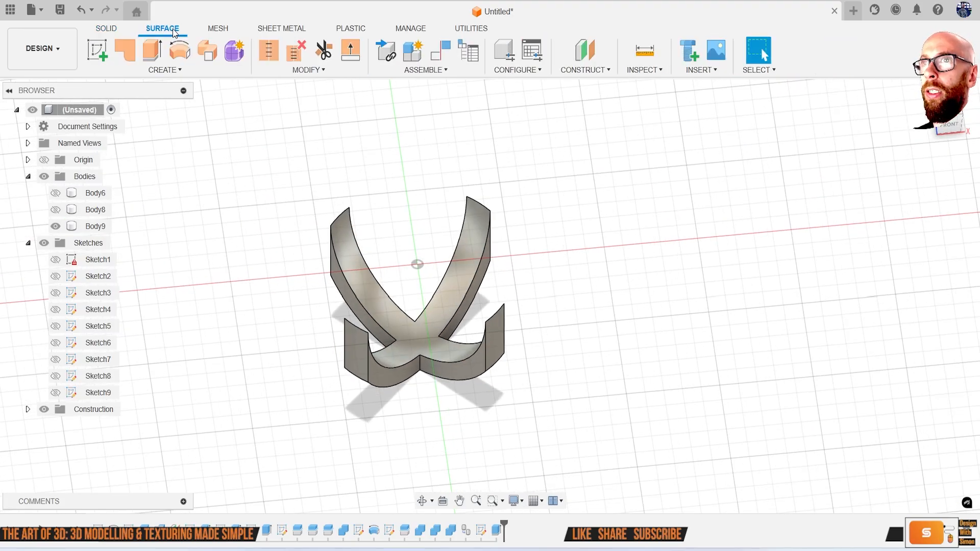
click(171, 71)
click(163, 225)
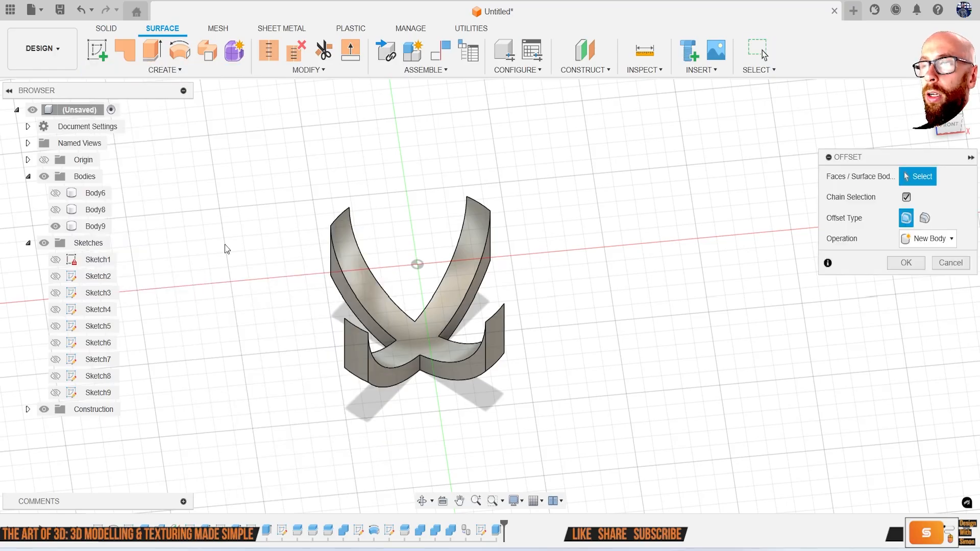
click(420, 324)
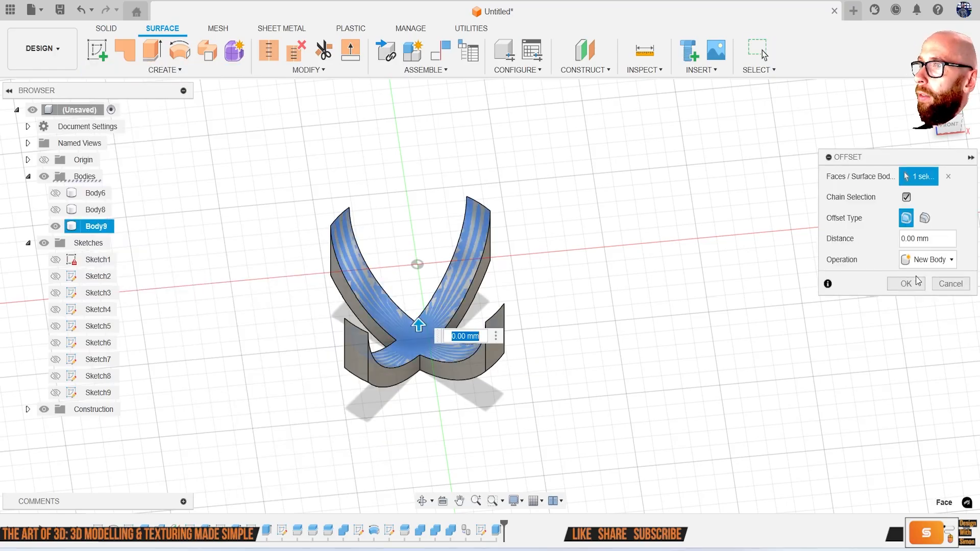
click(907, 284)
click(55, 226)
Inspect the cross-shaped surface inside the original lower half, and leave only the surface displayed
mouse_move(255, 271)
shift+middle_down()
mouse_move(285, 212)
mouse_move(254, 199)
mouse_move(285, 273)
mouse_move(254, 265)
shift+middle_up()
click(57, 209)
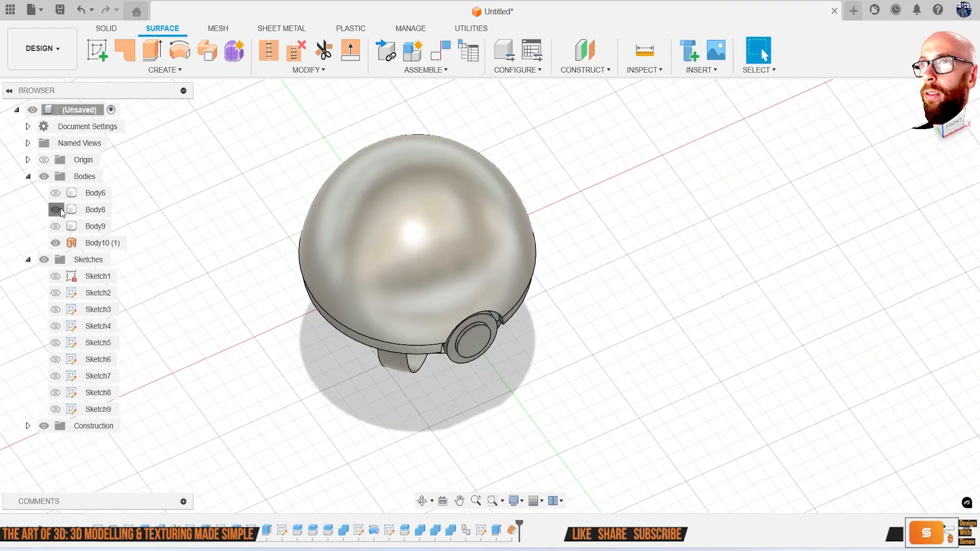
click(57, 209)
click(58, 192)
shift+middle_drag(254, 266, 250, 291)
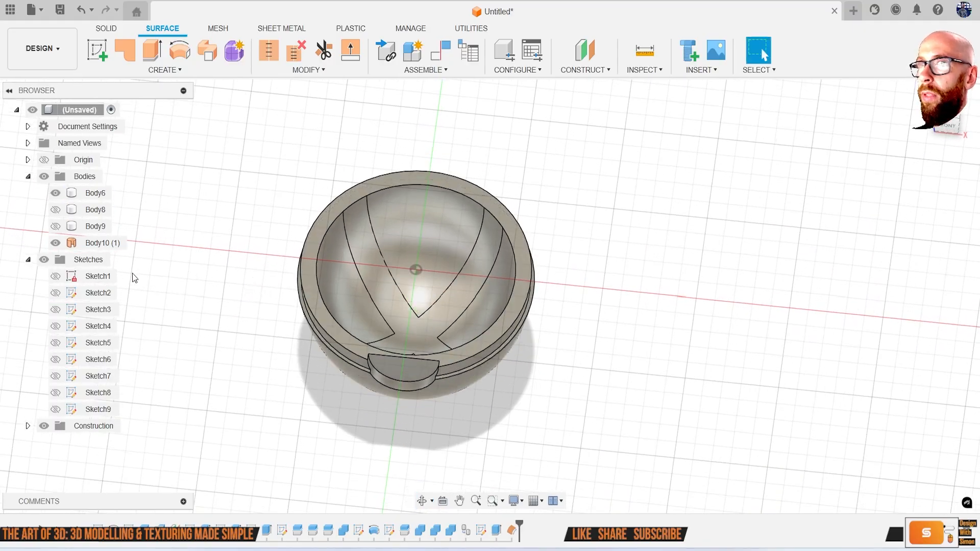
click(55, 194)
Thicken the cross-shaped surface by 1 mm on one side as a new body
click(173, 71)
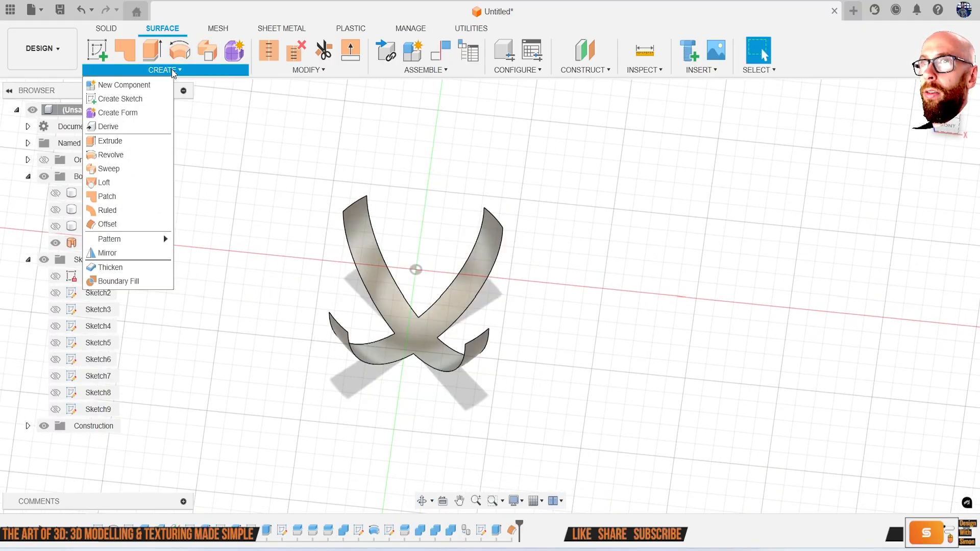
click(143, 268)
click(420, 335)
scroll(420, 323, up, 4)
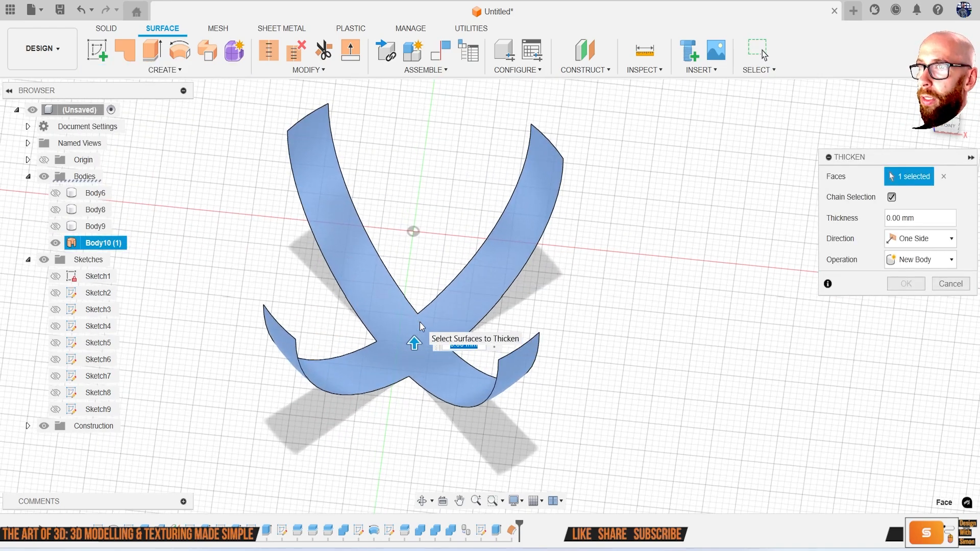
text(1)
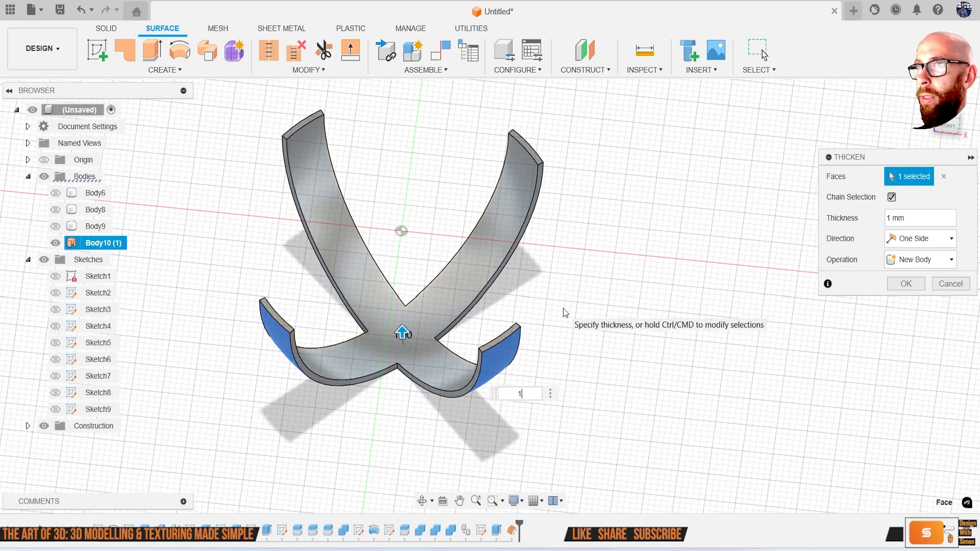
click(906, 284)
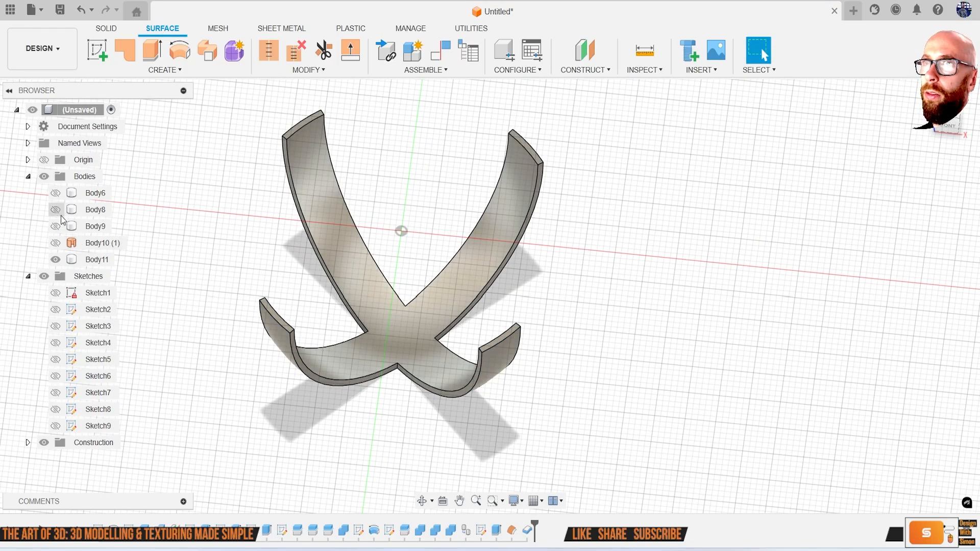
Show the original lower half to examine the thickened cross inside the cavity, and hide it again
click(55, 193)
shift+middle_drag(140, 229, 168, 230)
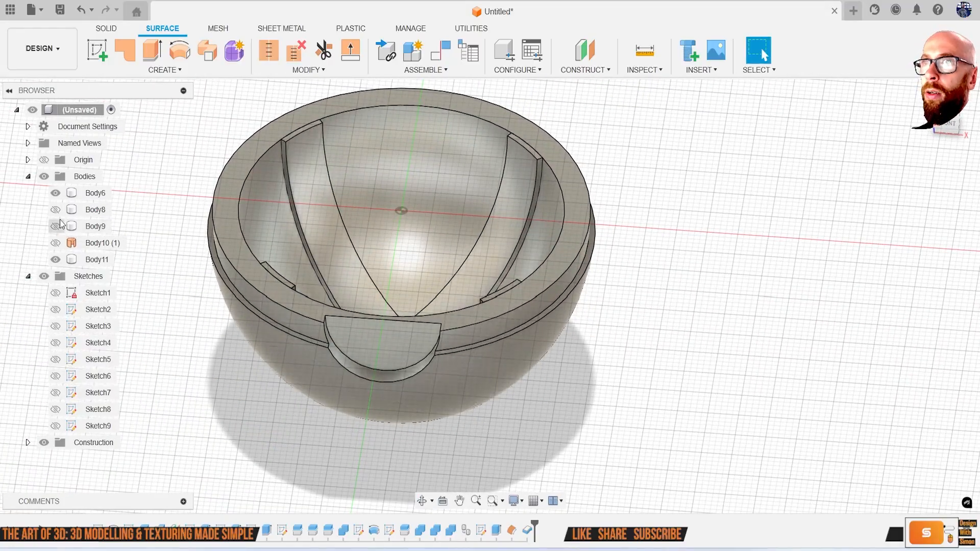
click(55, 193)
Hide the thickened cross and display only the original lower half
click(55, 259)
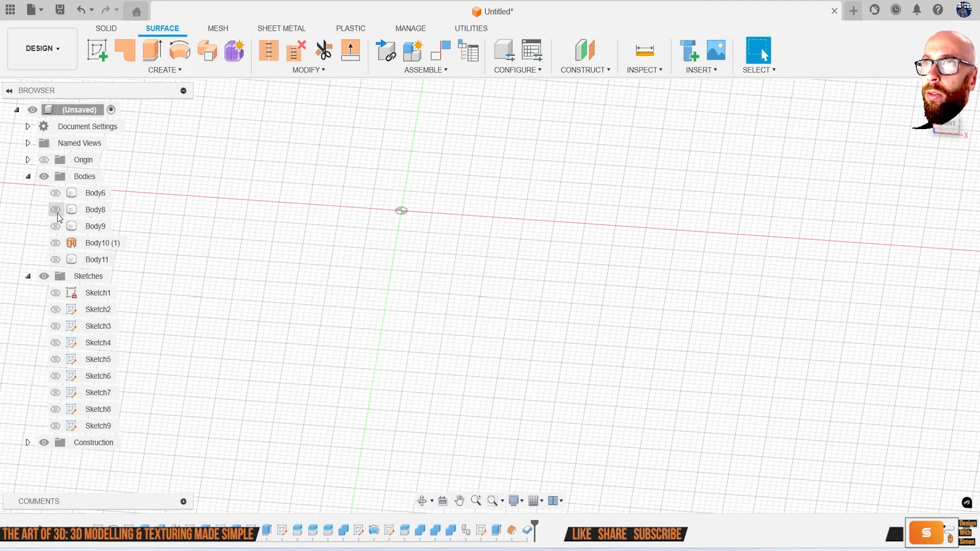
click(55, 193)
shift+middle_drag(106, 226, 162, 241)
scroll(169, 241, down, 2)
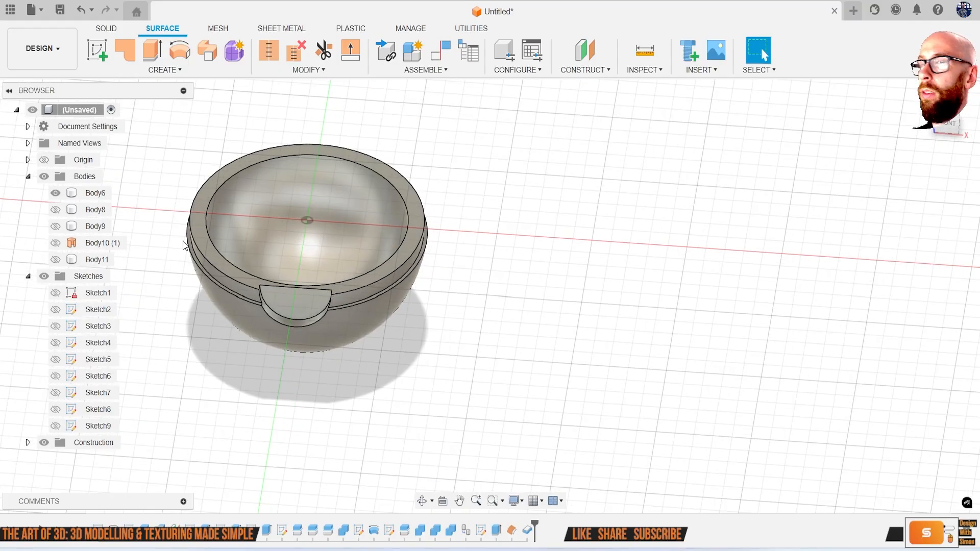
Duplicate the original lower half in place as a separate body, and hide the original
click(951, 127)
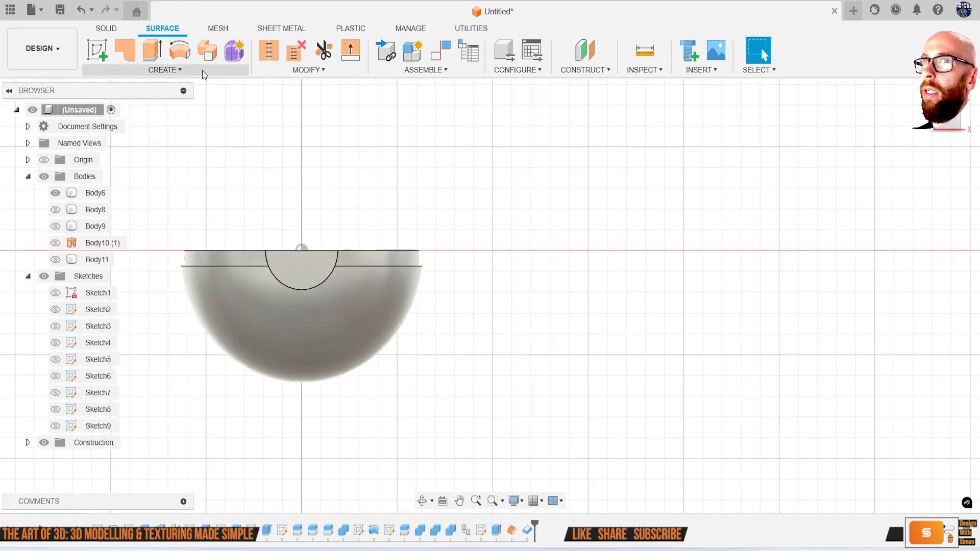
click(90, 195)
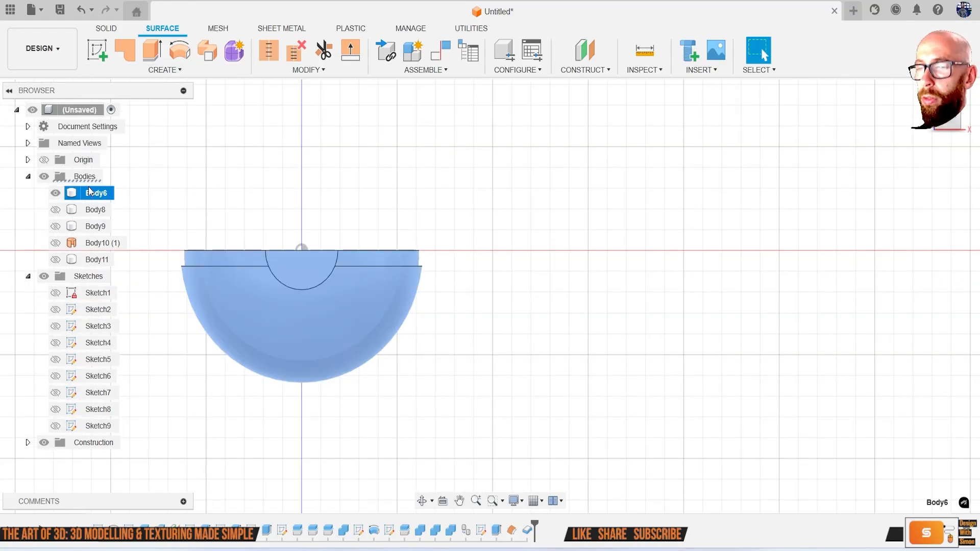
key(ctrl+c)
key(ctrl+v)
key(Return)
click(56, 193)
Sketch two wide rectangles on the front plane, one across the duplicated half's rim and one across its base
click(97, 51)
click(337, 211)
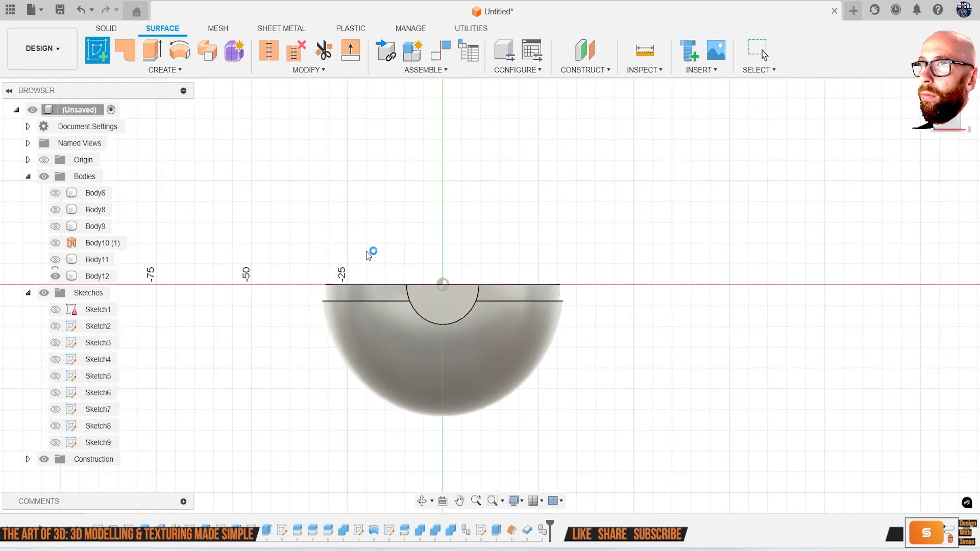
key(r)
click(305, 261)
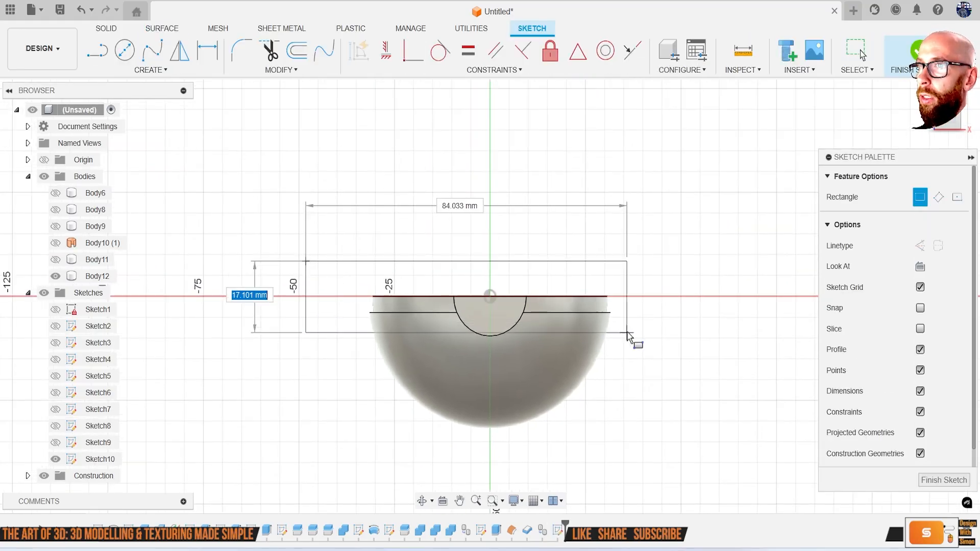
click(667, 334)
click(311, 380)
click(695, 460)
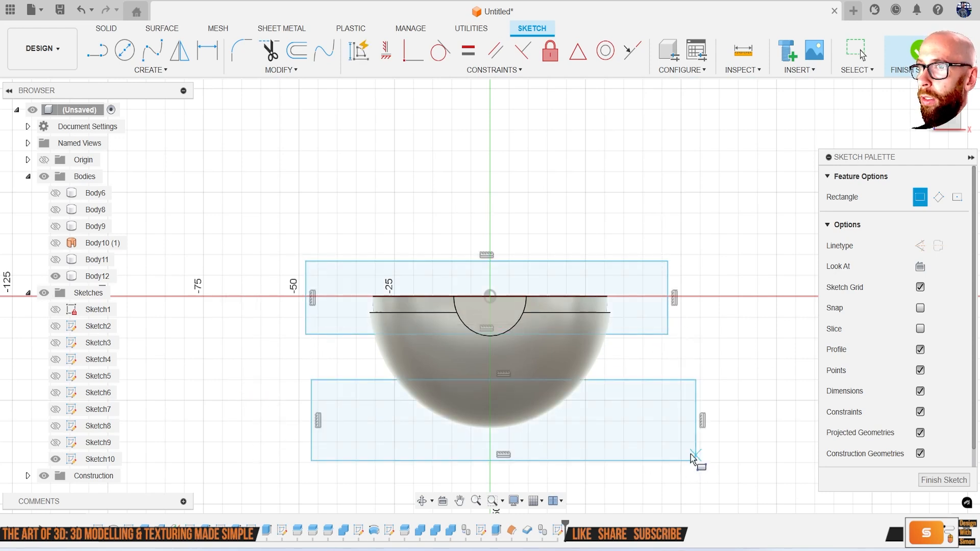
Lower the top edge of the base rectangle slightly and finish the sketch
key(Escape)
click(632, 387)
drag(631, 390, 631, 397)
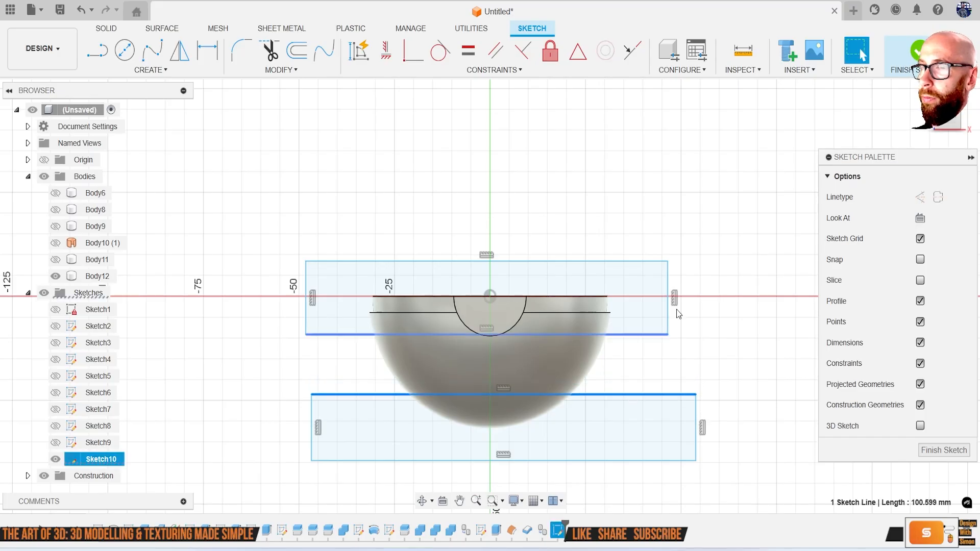
click(920, 55)
Extrude both rectangles symmetrically by 47.876 mm with the Intersect operation, keeping only the duplicated half's rim and base sections
middle_drag(888, 252, 700, 206)
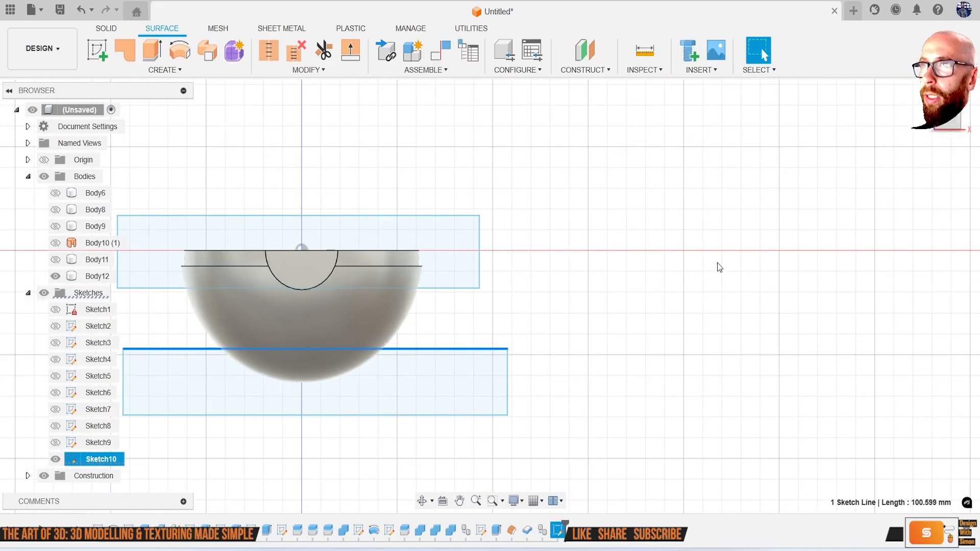
key(e)
click(467, 273)
click(490, 388)
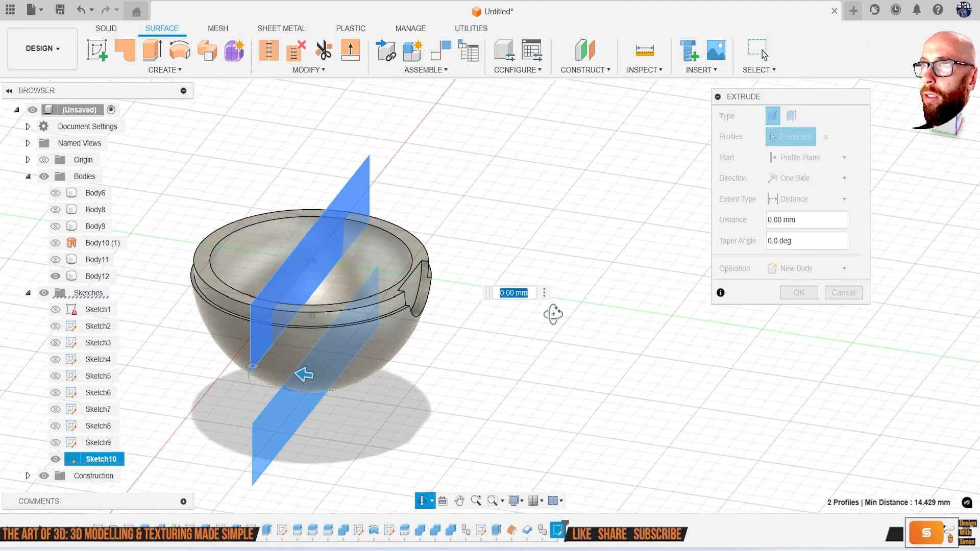
drag(306, 377, 510, 392)
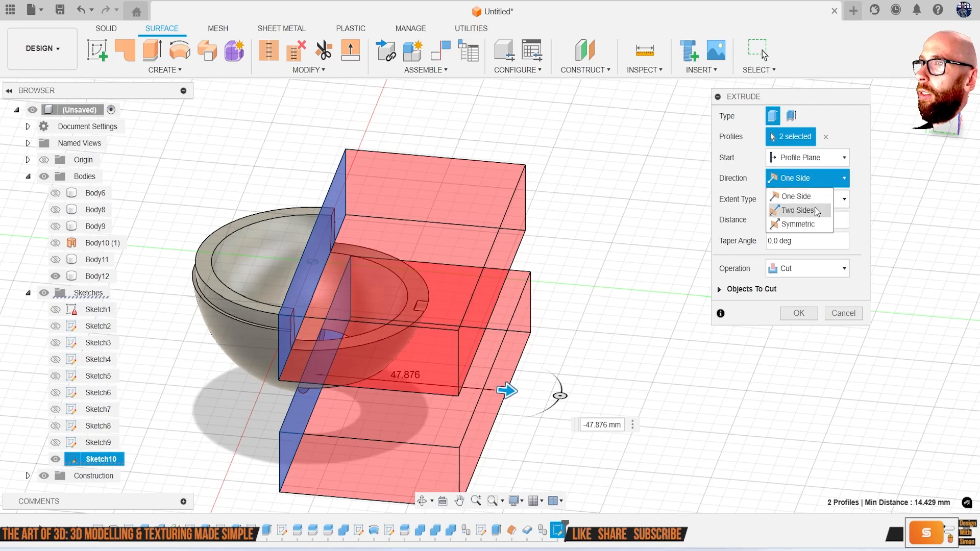
click(798, 224)
click(817, 289)
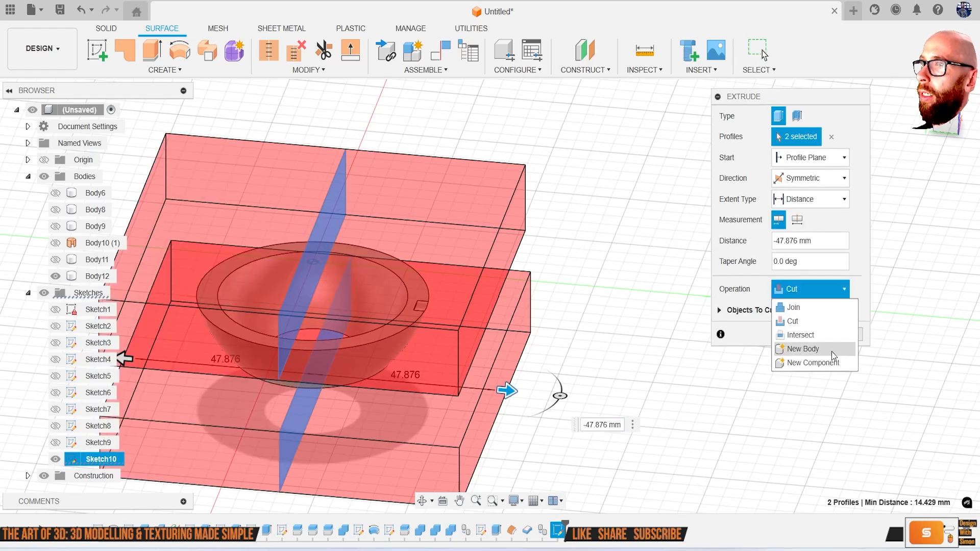
click(821, 336)
click(815, 334)
shift+middle_drag(745, 340, 613, 330)
Create offset surfaces from the inner faces of the rim section and the base section
click(170, 71)
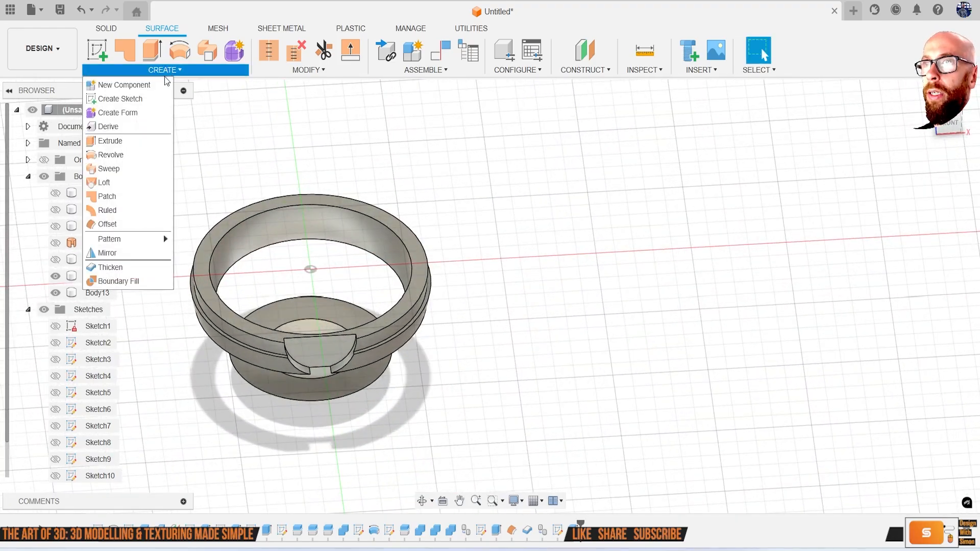
click(118, 224)
click(331, 232)
shift+middle_drag(330, 233, 324, 323)
click(324, 323)
click(906, 284)
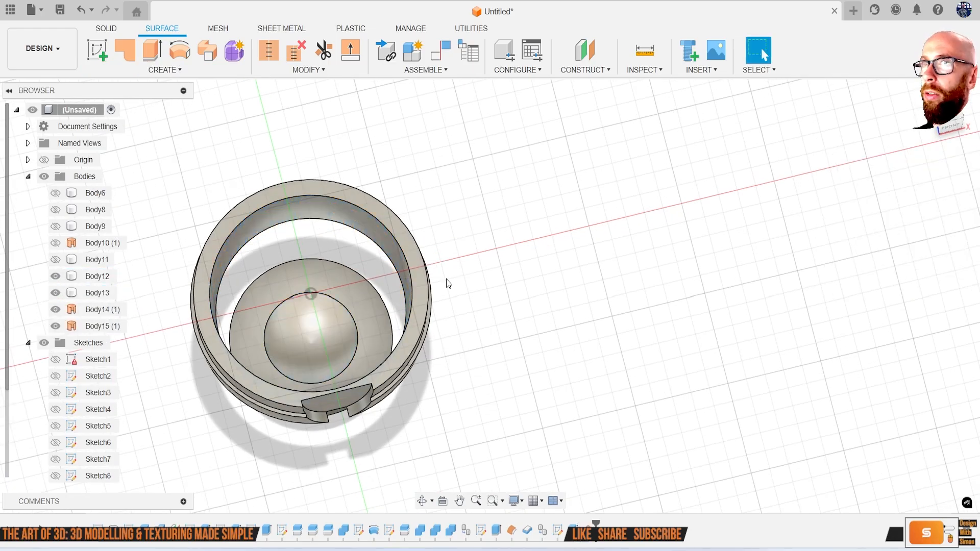
Hide both solid sections, and thicken the ring-shaped surface by 1 mm on one side as a new body
click(54, 278)
click(55, 293)
shift+middle_drag(150, 302, 147, 252)
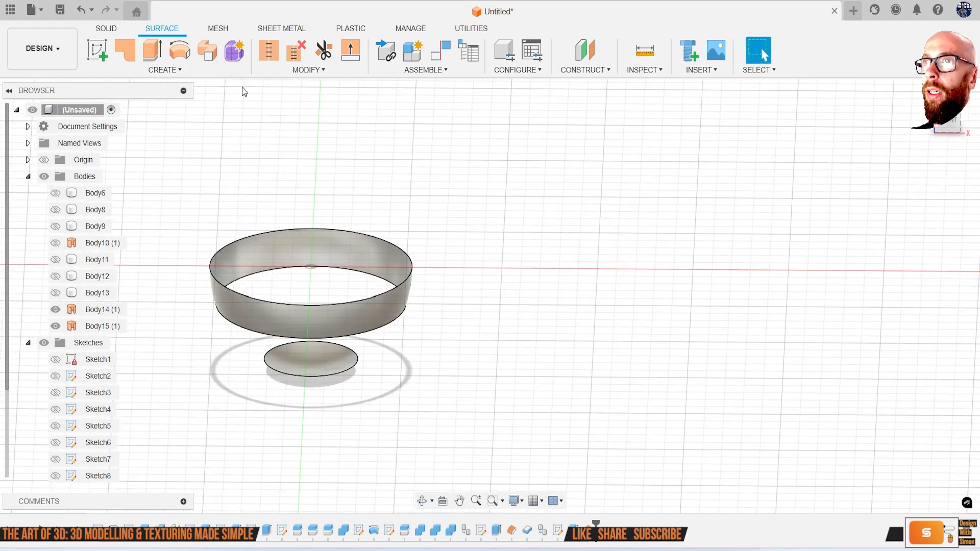
click(189, 69)
click(164, 267)
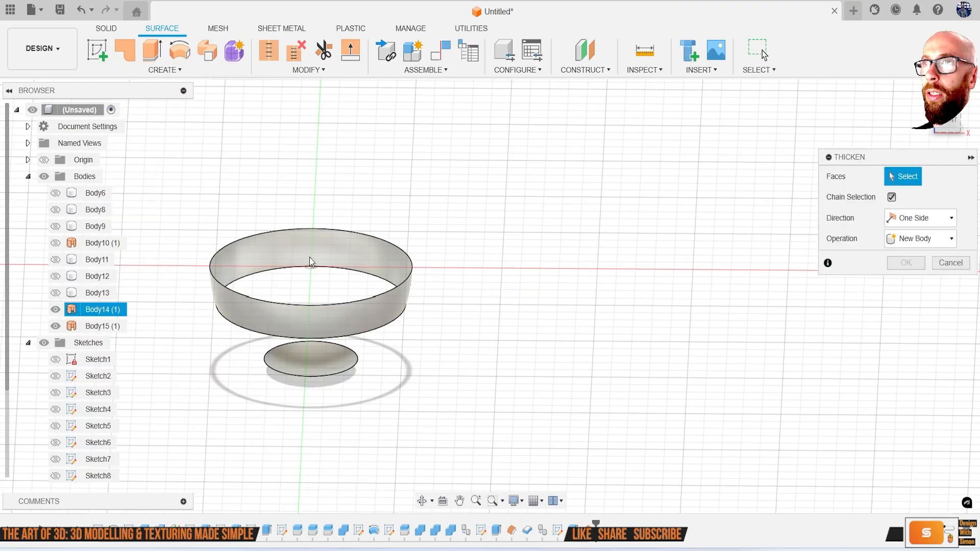
click(313, 252)
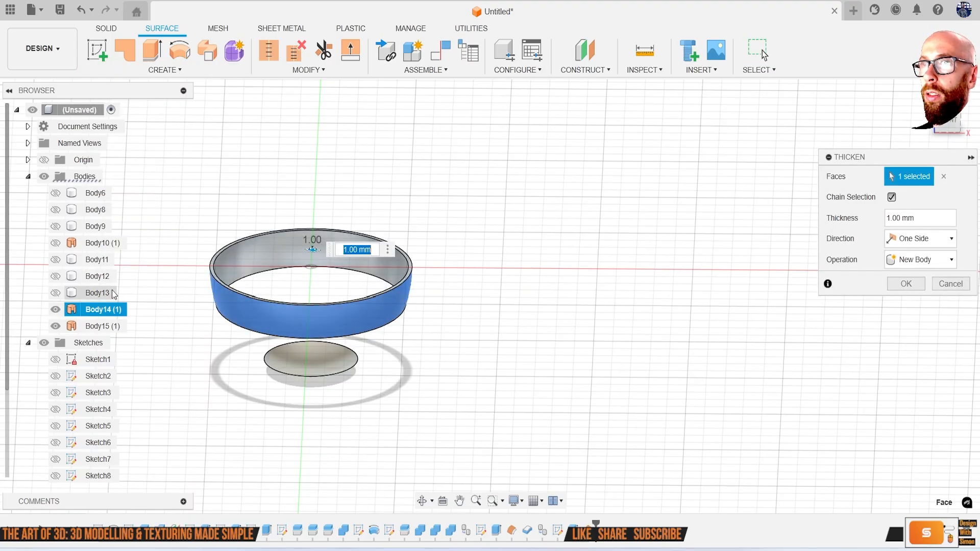
click(899, 289)
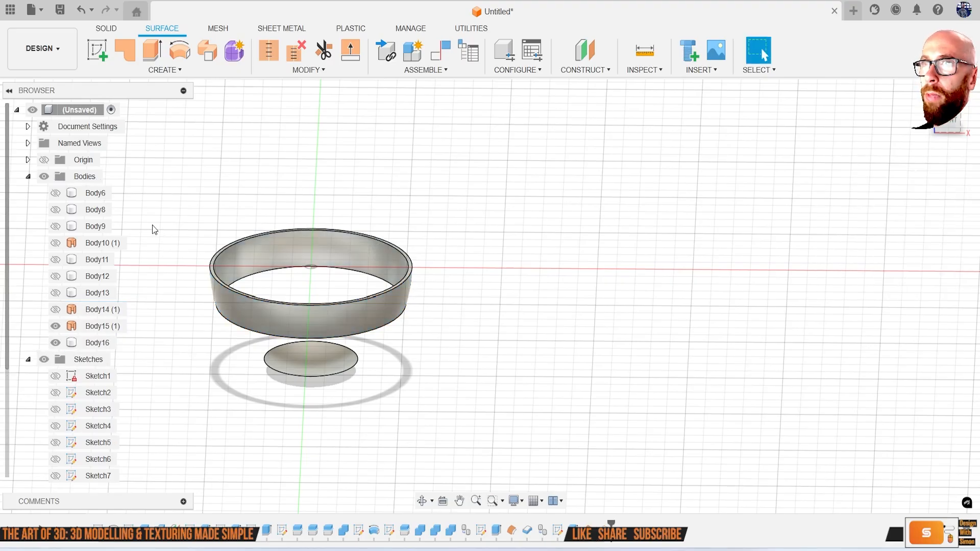
Show the thickened cross to examine how it meets the thickened ring, and hide it again
click(55, 259)
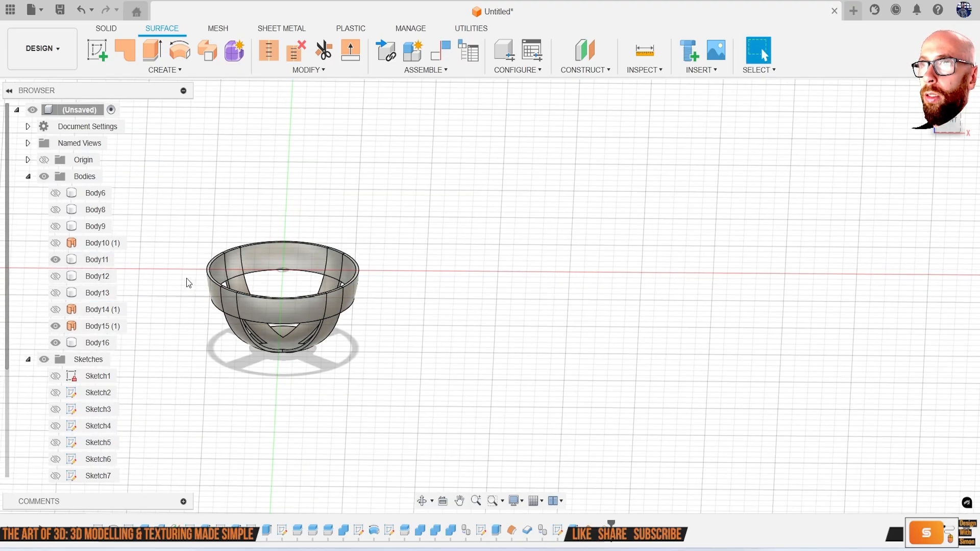
scroll(210, 276, up, 4)
shift+middle_drag(210, 276, 199, 301)
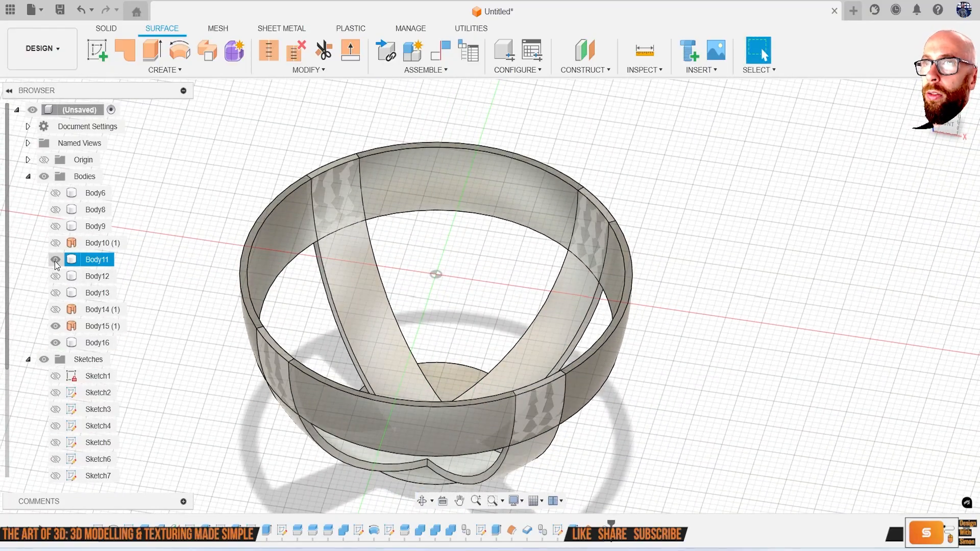
click(55, 259)
Thicken the bowl-shaped base surface by 1 mm on one side as a new body
right_click(236, 144)
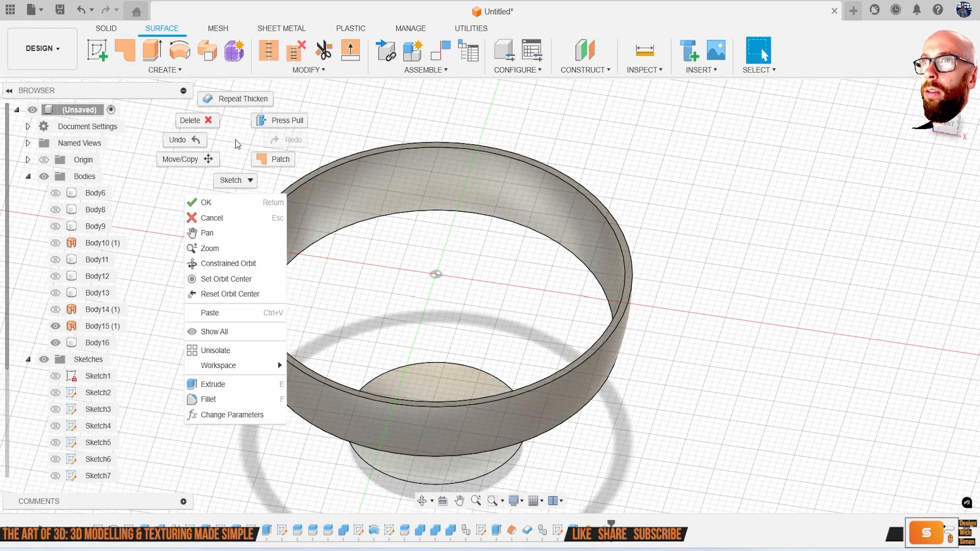
click(236, 99)
click(428, 368)
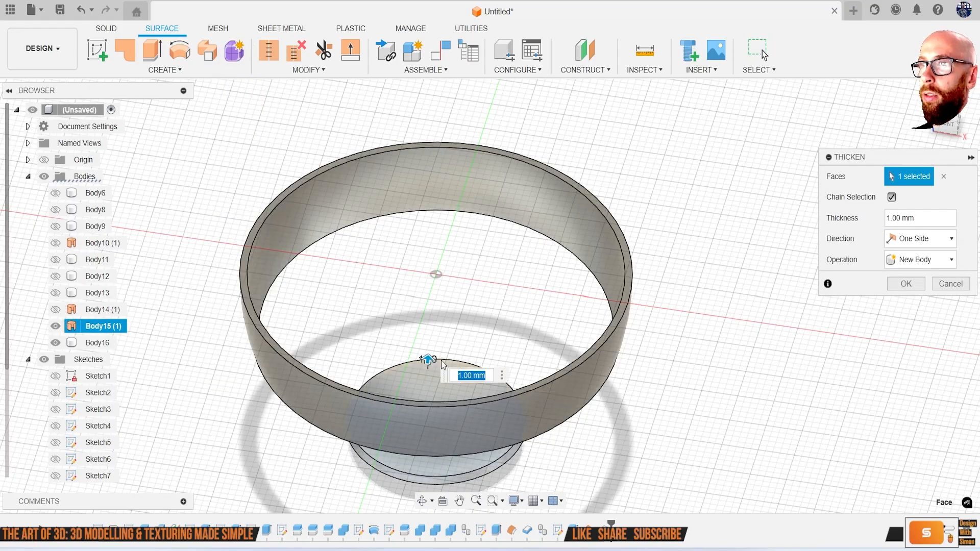
click(905, 284)
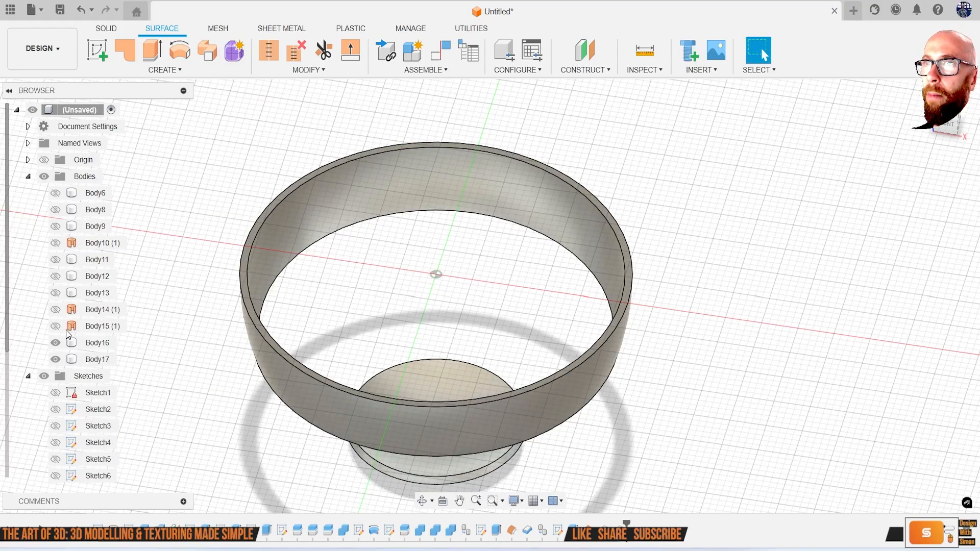
Show the cross with the thickened ring and base cap, check them against the solid rim and base sections, and hide those sections
click(56, 292)
click(55, 276)
click(56, 260)
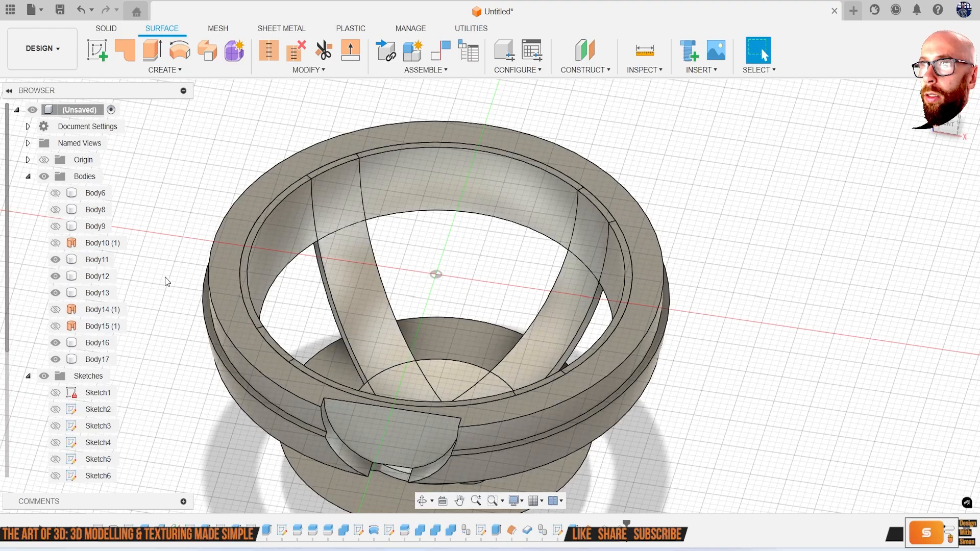
click(59, 292)
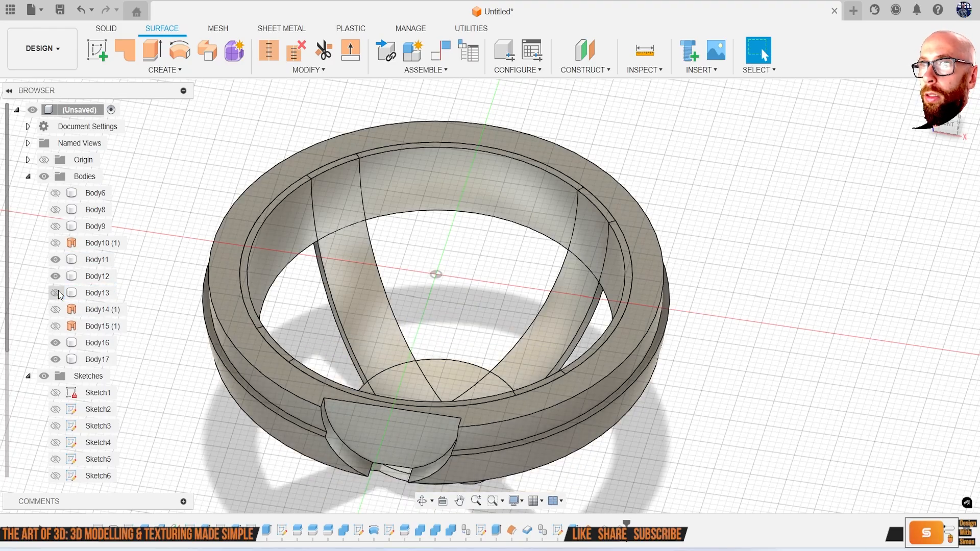
click(55, 280)
scroll(443, 357, down, 2)
shift+middle_drag(443, 357, 461, 322)
click(538, 478)
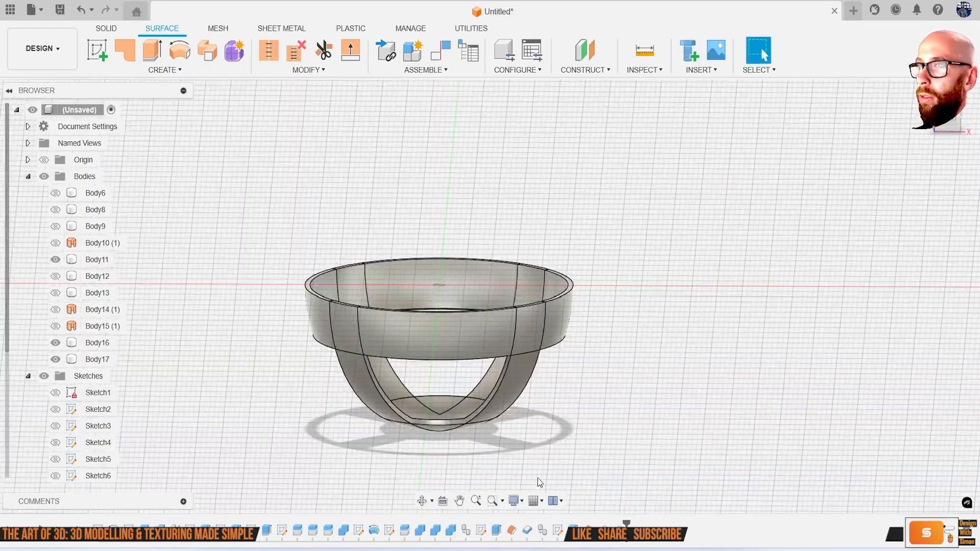
Display the two-rectangle sketch, raise the base rectangle's top edge to enlarge the base cap, and hide the sketch
scroll(82, 428, down, 2)
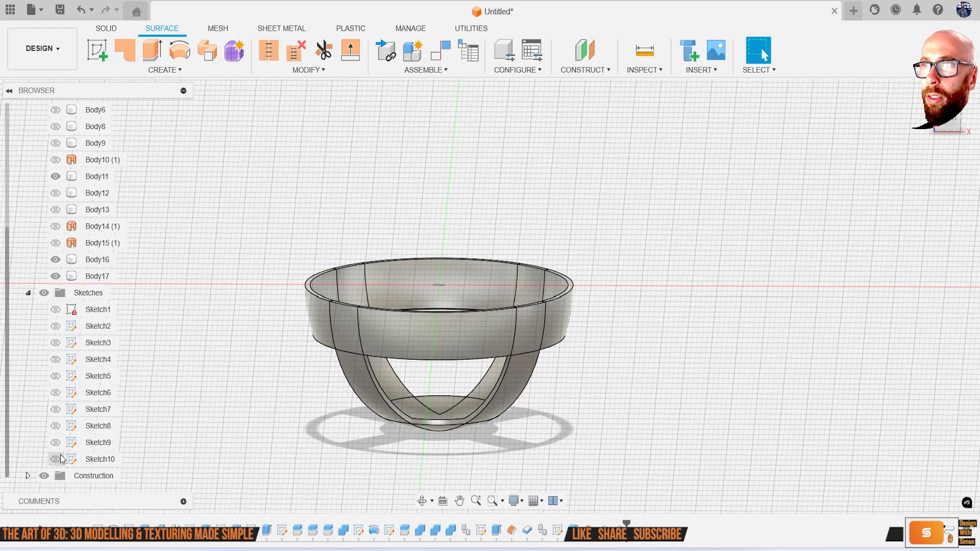
click(55, 443)
click(55, 442)
click(55, 459)
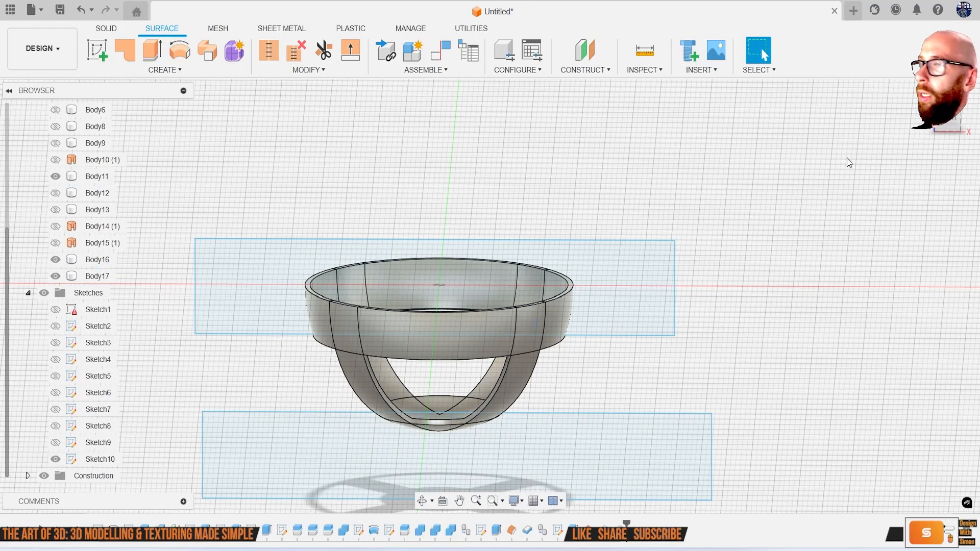
click(947, 125)
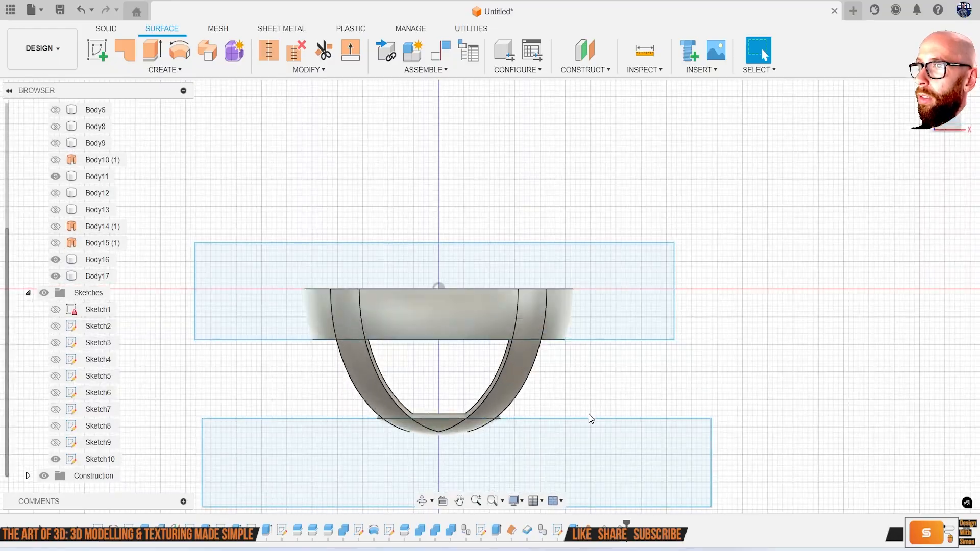
click(589, 406)
mouse_move(611, 360)
shift+middle_down()
mouse_move(586, 390)
mouse_move(542, 371)
mouse_move(620, 343)
mouse_move(603, 406)
shift+middle_up()
click(952, 122)
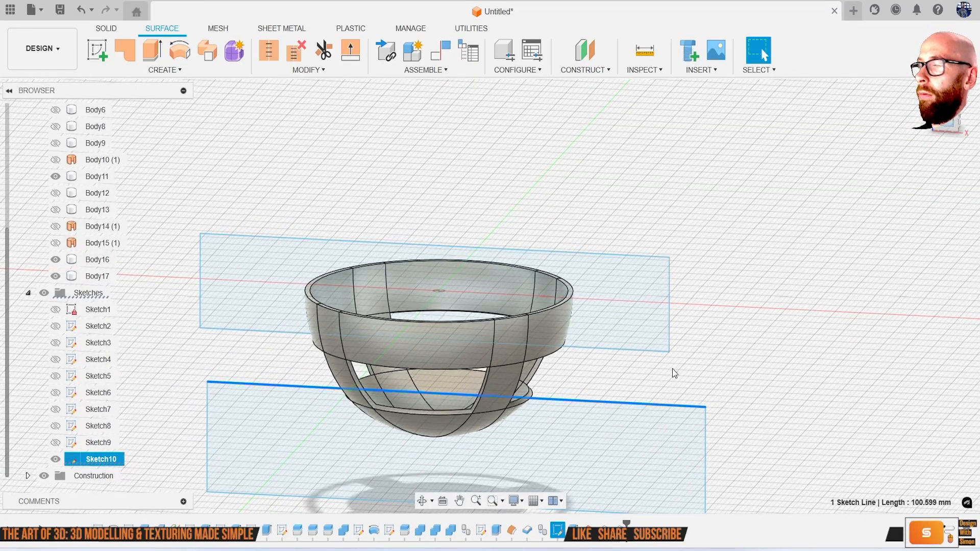
drag(632, 395, 703, 394)
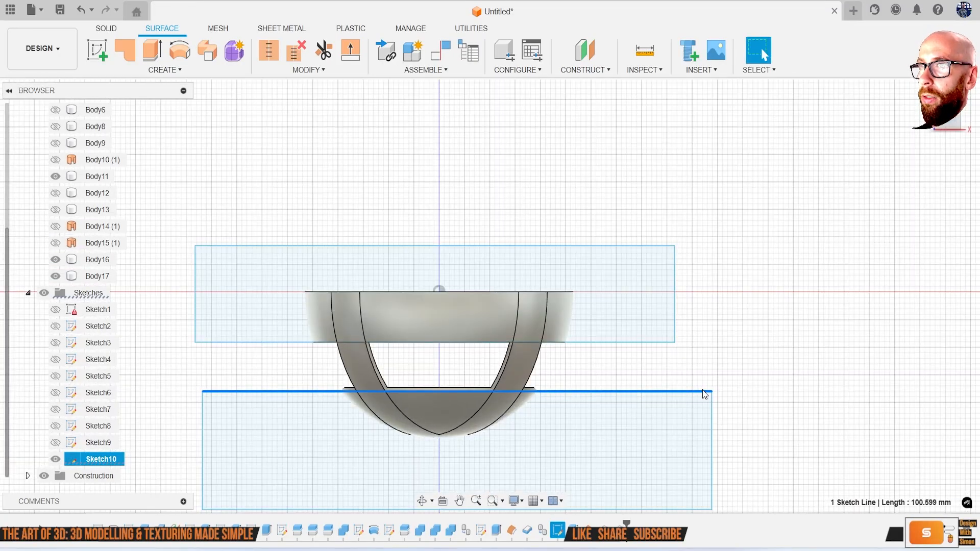
click(808, 293)
click(55, 459)
Toggle the cross, ring and base cap individually to examine how the three thickened bodies overlap
shift+middle_drag(385, 350, 274, 408)
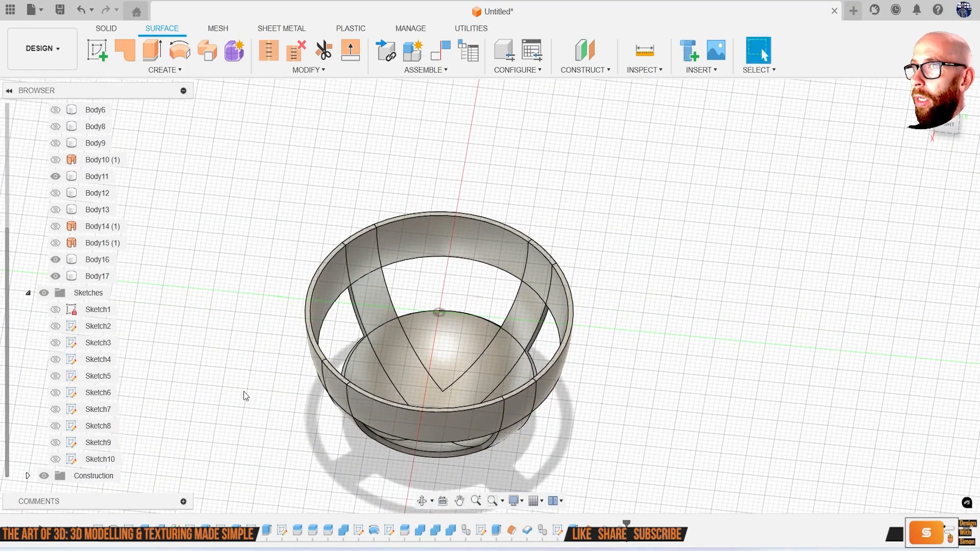
scroll(100, 315, up, 2)
click(55, 226)
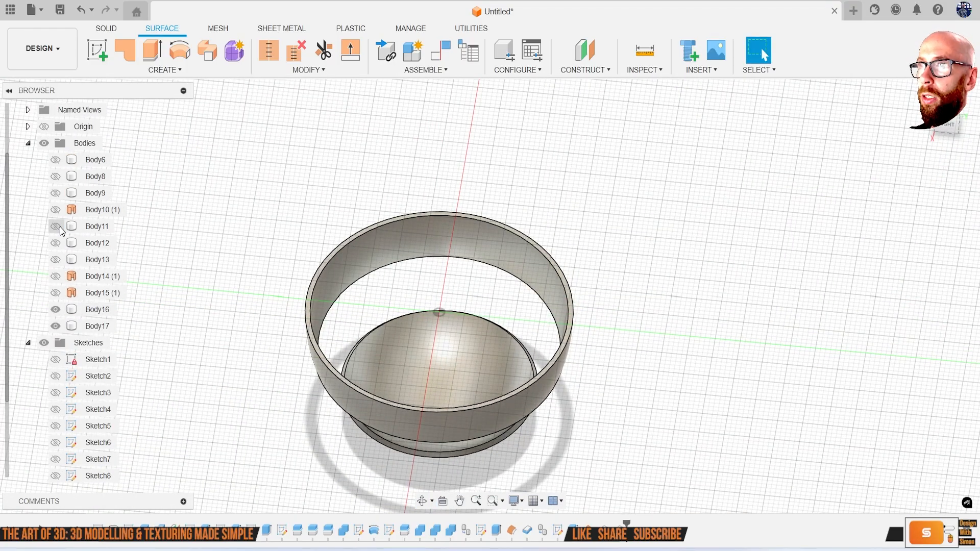
click(60, 228)
click(56, 310)
click(55, 309)
click(57, 326)
click(57, 327)
shift+middle_drag(361, 367, 373, 319)
scroll(385, 411, up, 5)
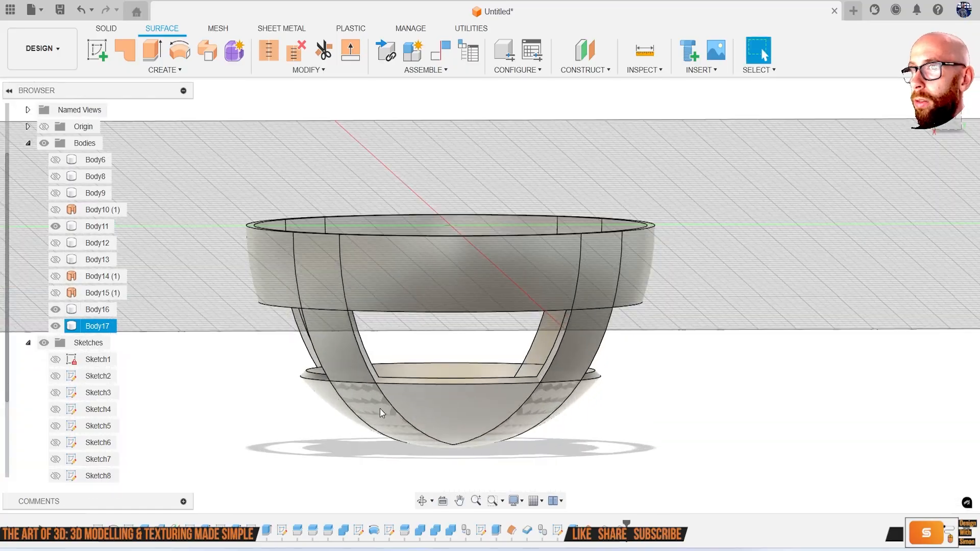
scroll(343, 395, down, 3)
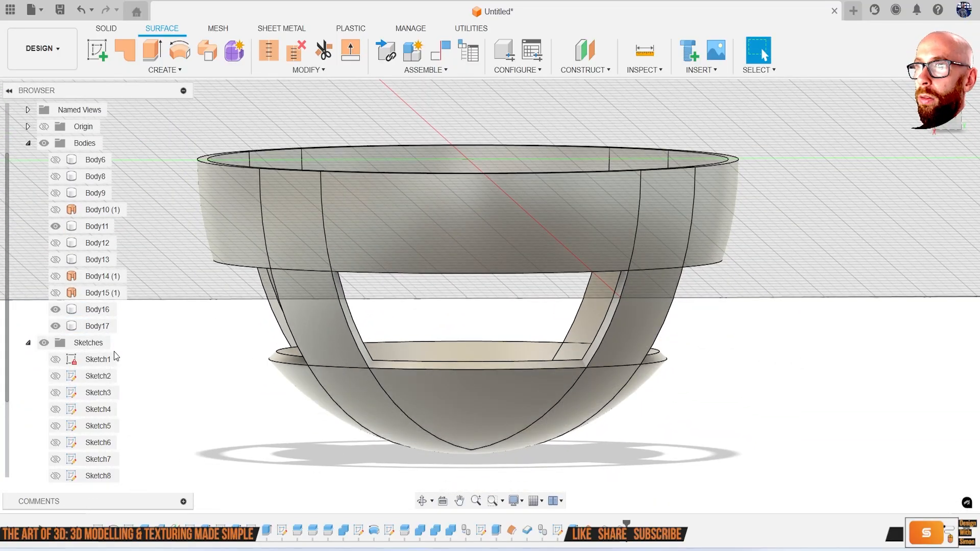
shift+middle_drag(192, 354, 259, 374)
scroll(260, 374, down, 5)
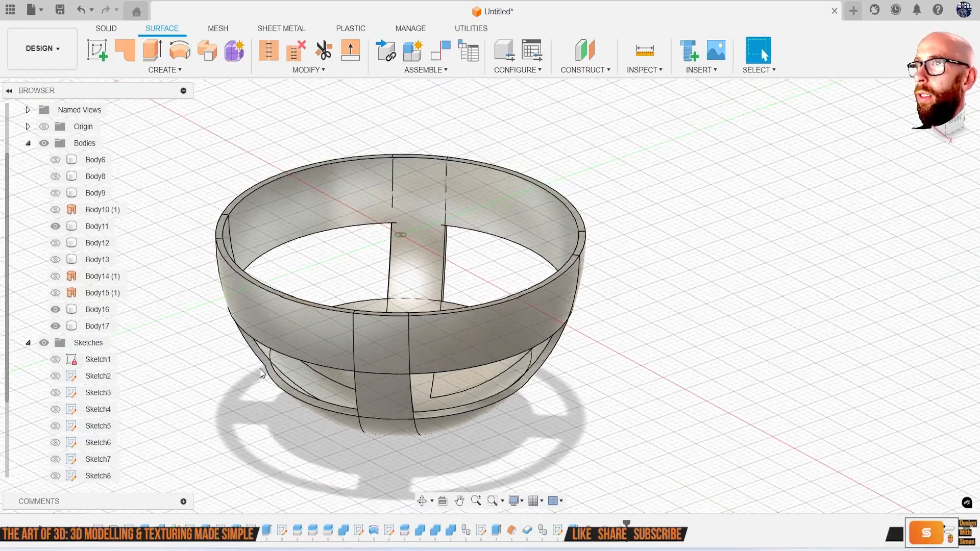
Combine the rim ring, cross and base cap into one body with the Join operation
click(107, 30)
click(379, 50)
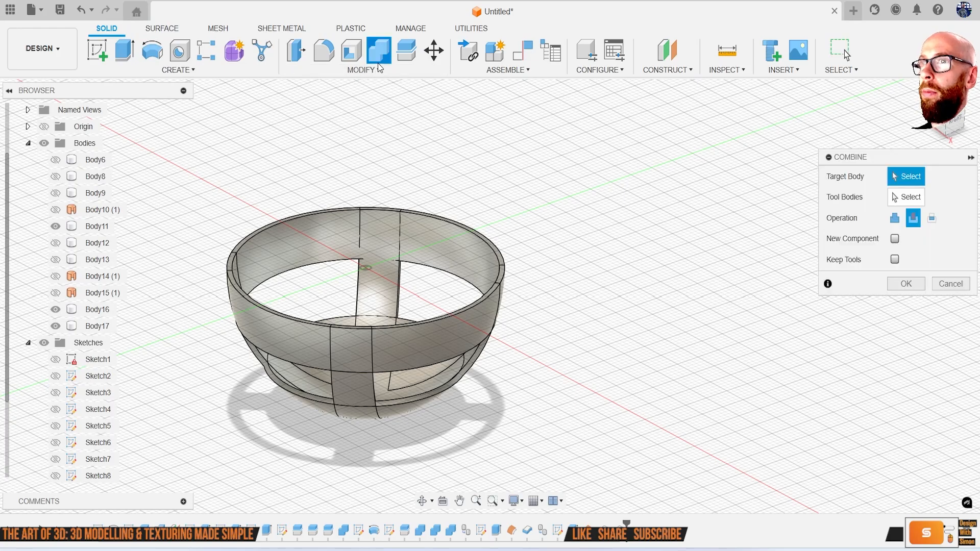
click(438, 240)
click(385, 272)
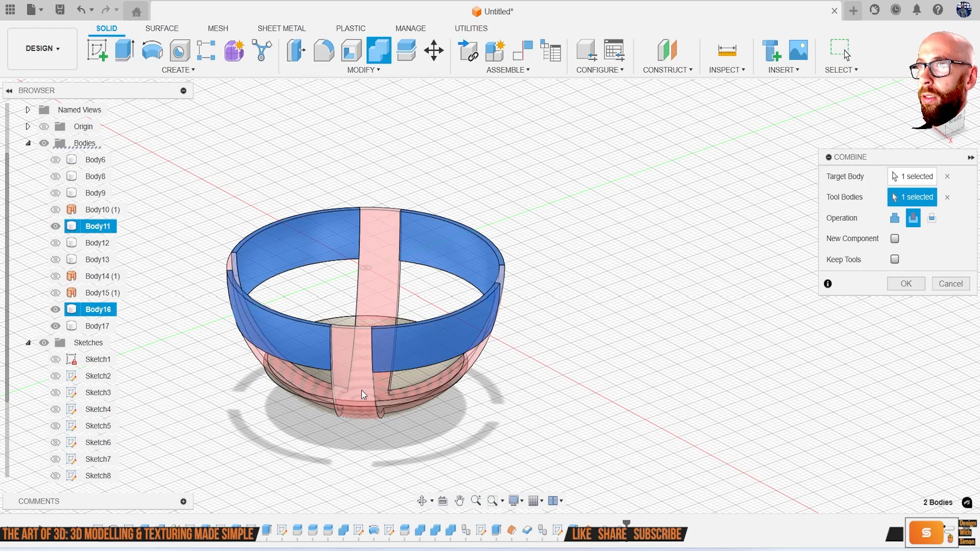
click(401, 344)
shift+middle_drag(400, 344, 430, 303)
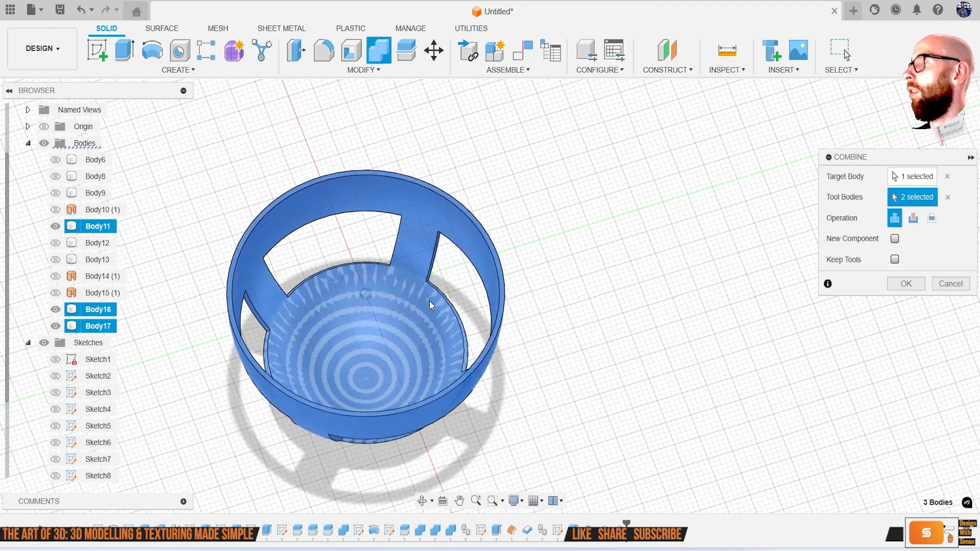
click(906, 283)
Start a fillet on the joined body with the upper and lower window-corner edges on one side of a cross arm
shift+middle_drag(727, 287, 671, 259)
scroll(392, 219, up, 5)
key(f)
shift+middle_drag(383, 274, 372, 309)
scroll(283, 330, up, 5)
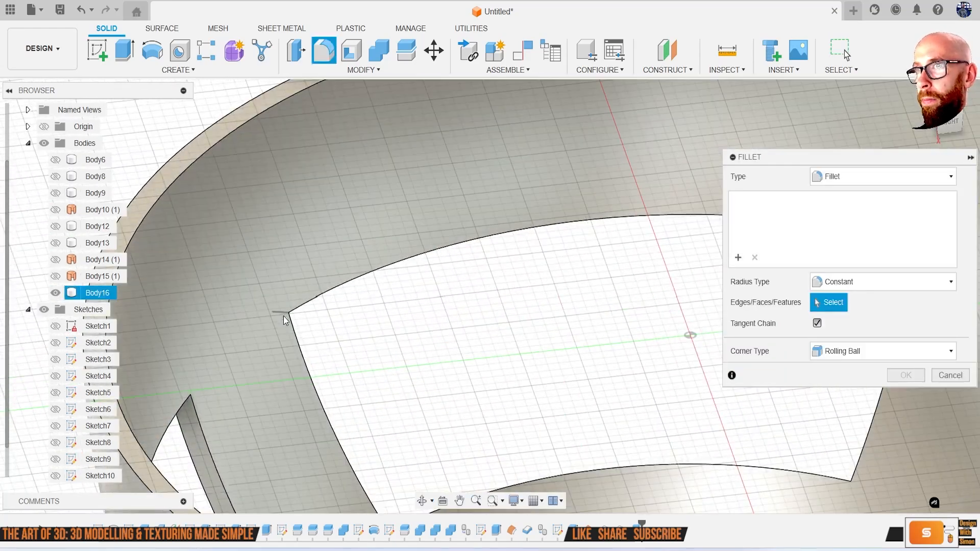
click(285, 313)
scroll(358, 347, down, 3)
shift+middle_drag(440, 374, 459, 378)
scroll(375, 374, up, 3)
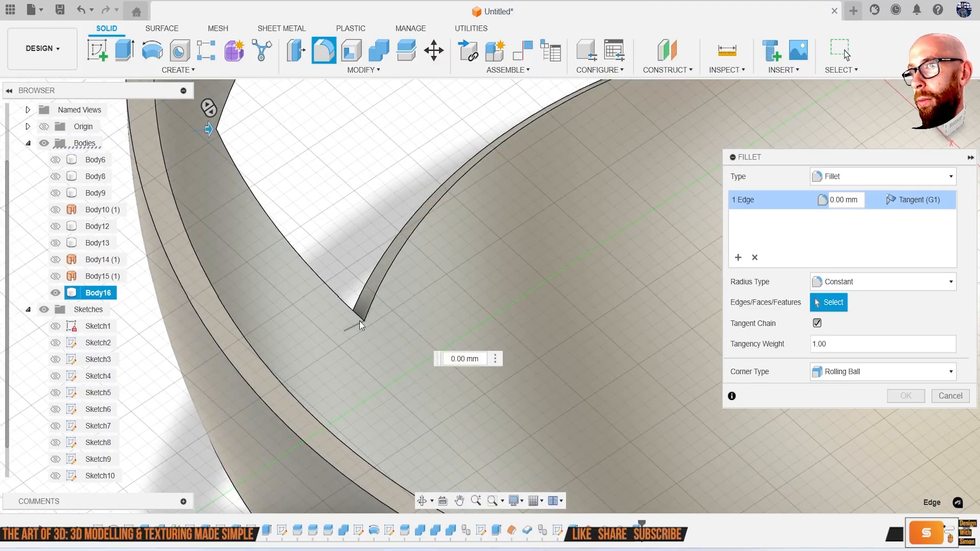
click(360, 320)
Add the four window-corner edges on both sides of the second cross arm to the fillet selection
scroll(360, 320, down, 3)
scroll(410, 364, up, 2)
shift+middle_drag(410, 364, 525, 334)
scroll(445, 350, up, 4)
click(444, 339)
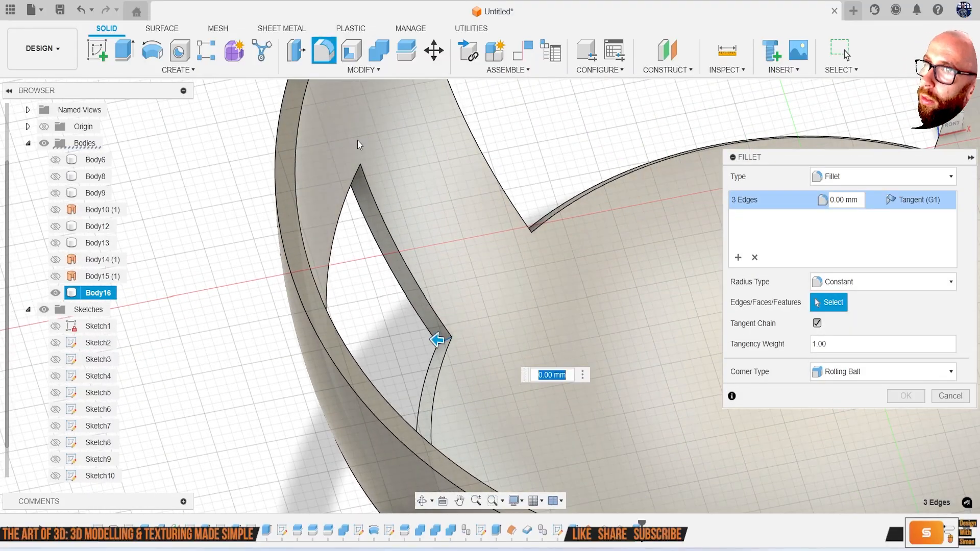
click(360, 168)
click(525, 236)
shift+middle_drag(507, 245, 473, 248)
click(473, 255)
Add the four window-corner edges flanking the third cross arm to the fillet selection
scroll(506, 301, down, 4)
middle_drag(571, 281, 459, 301)
scroll(416, 263, up, 5)
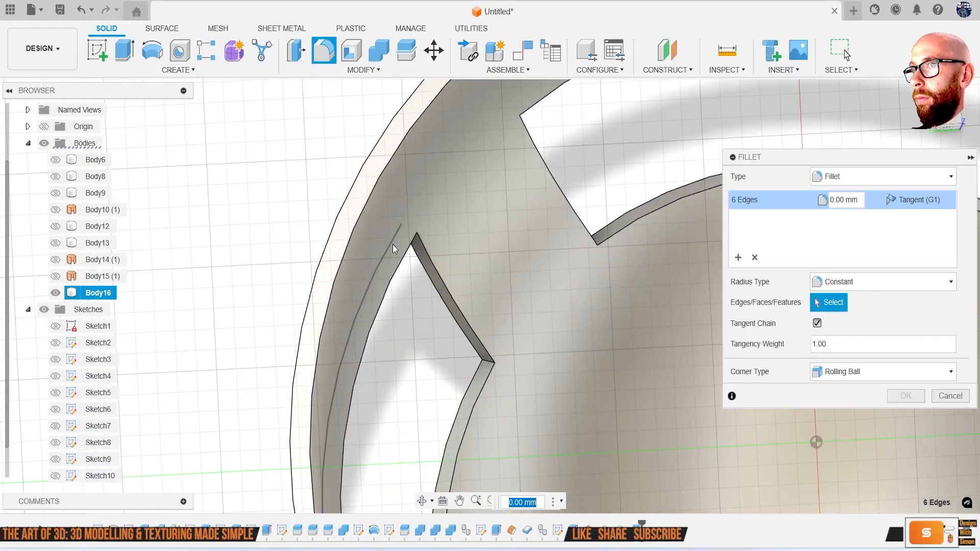
click(489, 365)
click(592, 242)
middle_drag(528, 115, 515, 233)
scroll(514, 231, up, 3)
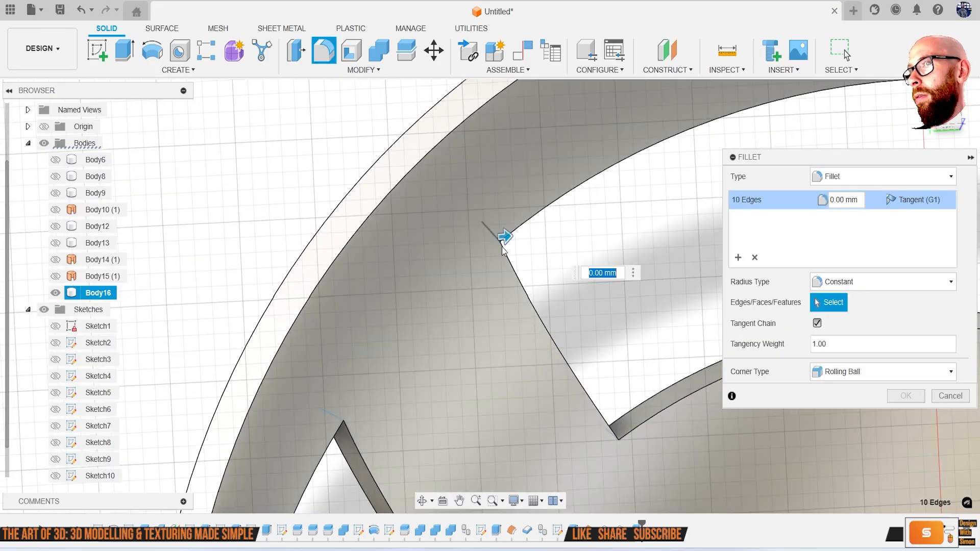
Extend the fillet selection with the four window-corner edges around the fourth cross arm
scroll(503, 247, down, 5)
middle_drag(673, 268, 416, 270)
scroll(403, 261, up, 3)
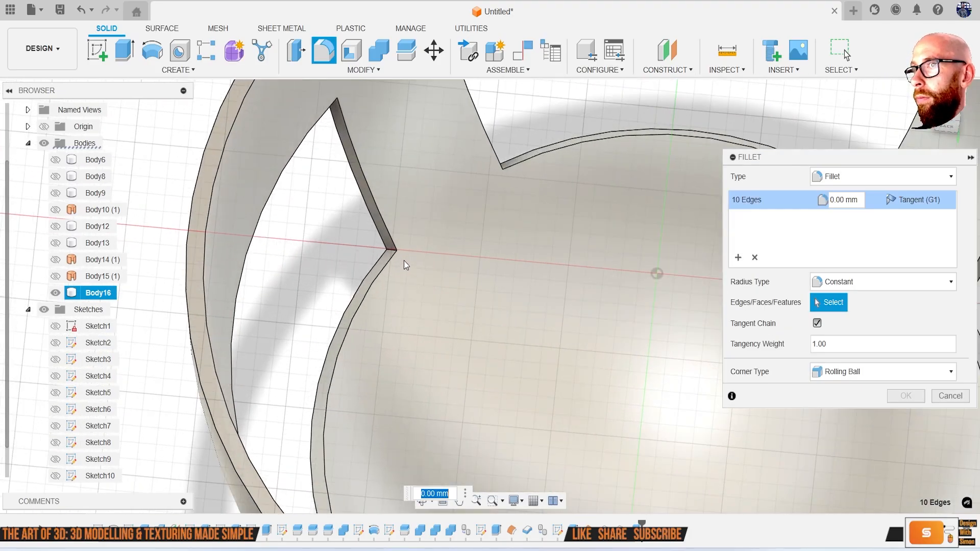
scroll(403, 260, up, 1)
click(390, 250)
middle_drag(364, 121, 428, 295)
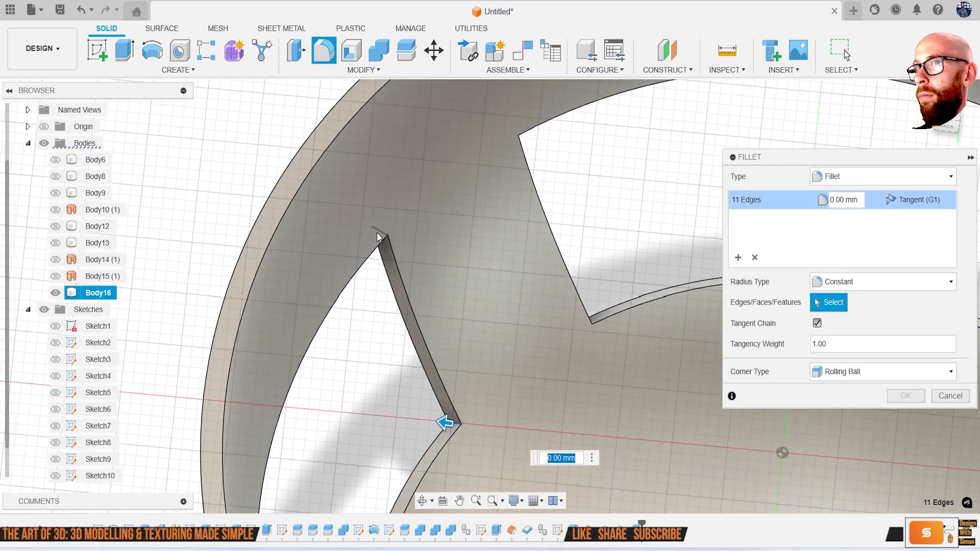
click(379, 237)
shift+middle_drag(589, 357, 574, 328)
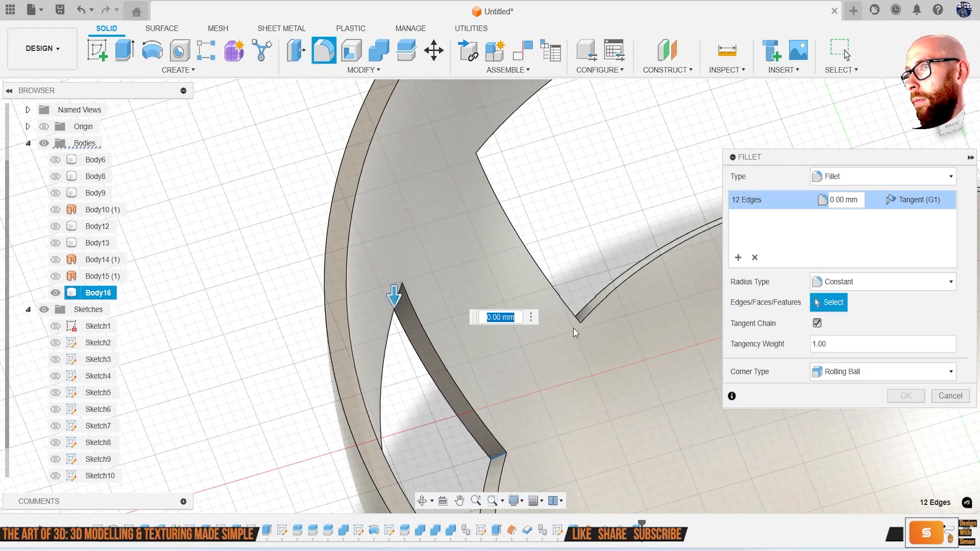
click(574, 324)
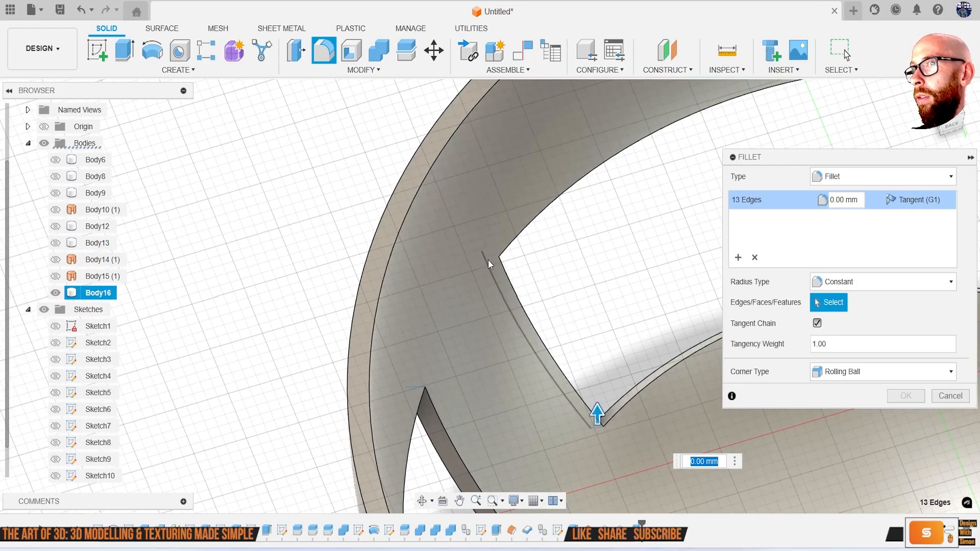
click(495, 255)
Add the upper and lower window-corner edges on the remaining side of the first cross arm to the fillet
scroll(501, 288, down, 5)
shift+middle_drag(558, 312, 471, 298)
scroll(474, 302, up, 5)
click(471, 299)
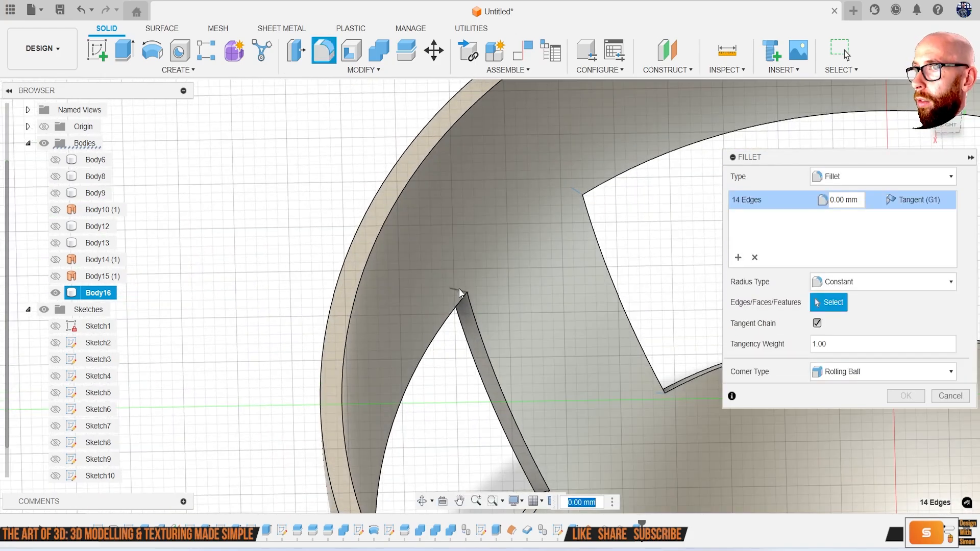
shift+middle_drag(547, 416, 504, 389)
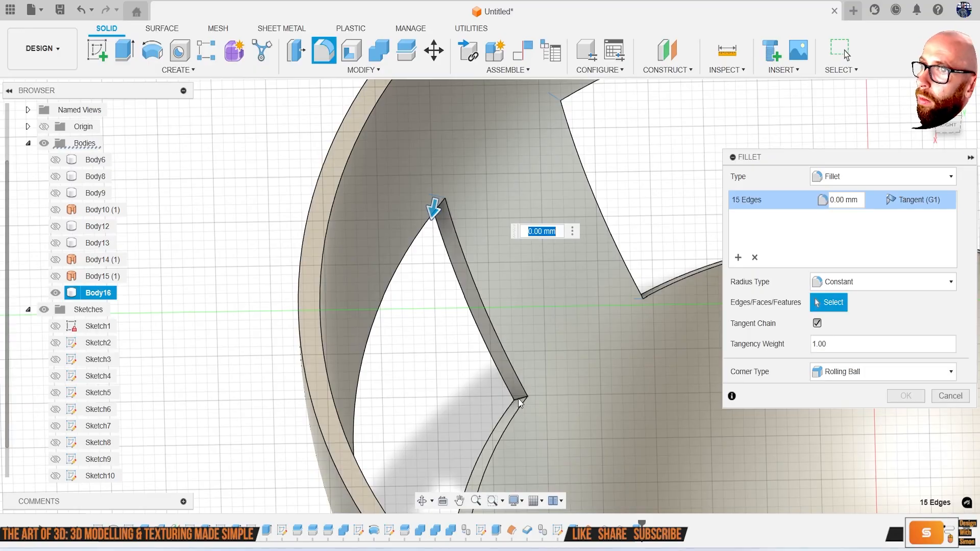
click(516, 401)
Try to correct the first arm's other window corners in the fillet selection, clearing the stray long edge and reselecting the upper corner
click(635, 298)
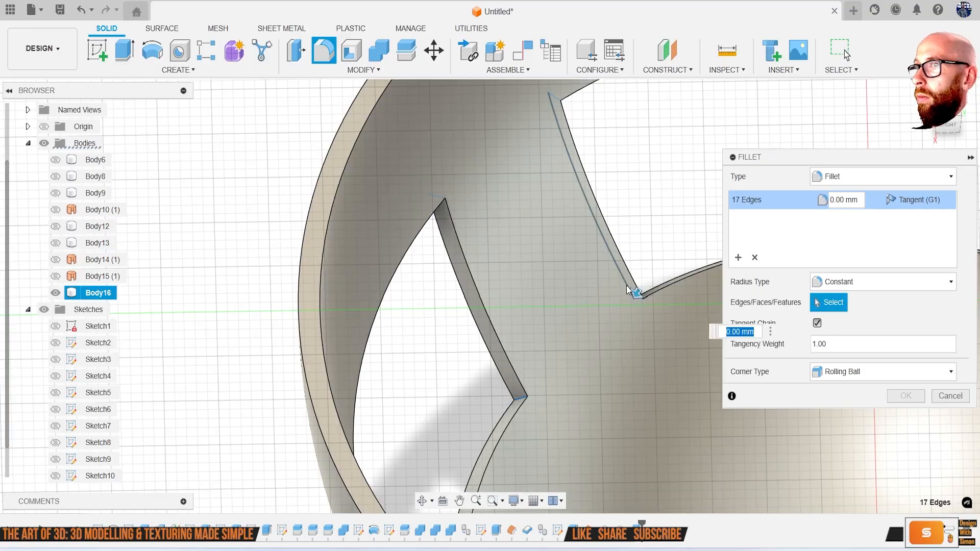
click(634, 299)
click(639, 299)
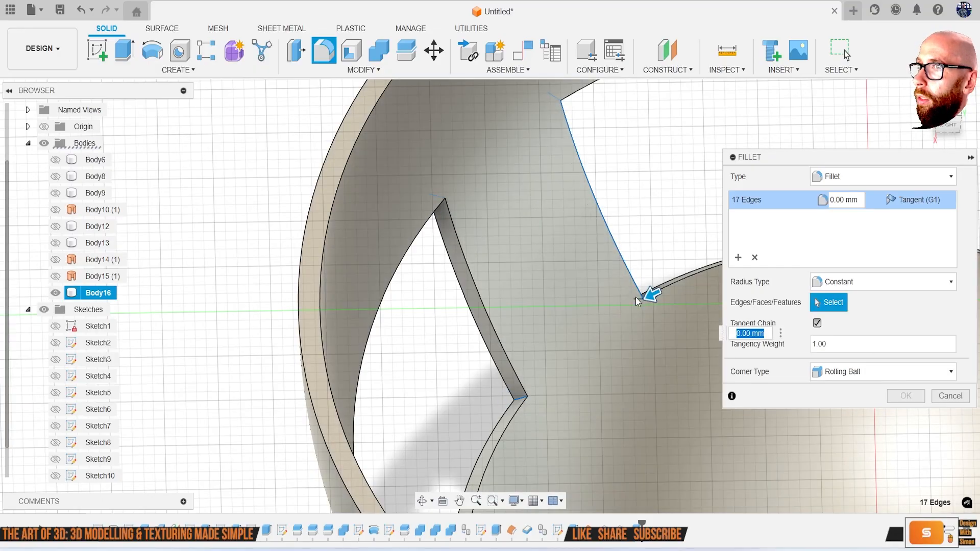
click(636, 301)
click(636, 300)
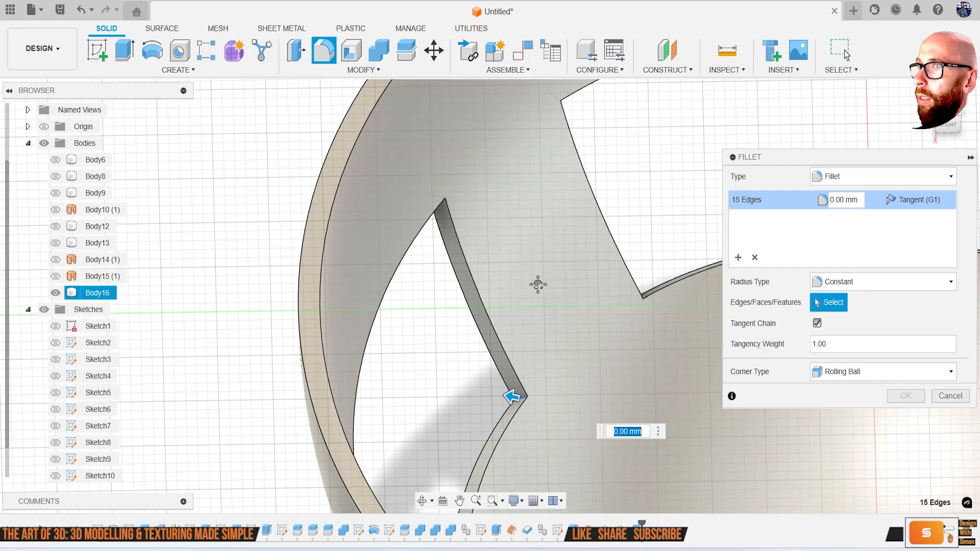
middle_drag(538, 271, 524, 451)
click(535, 277)
scroll(543, 313, down, 4)
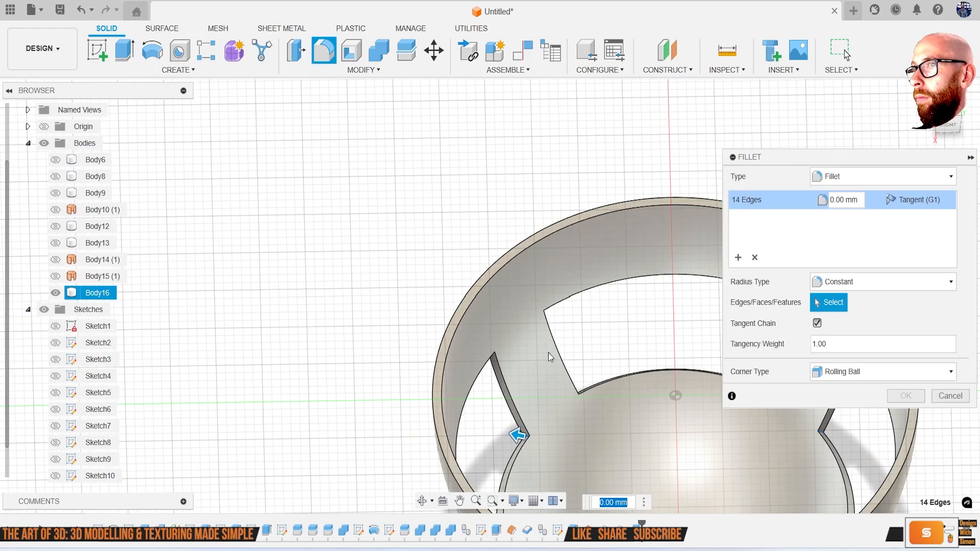
scroll(540, 311, up, 3)
click(537, 307)
Check the window corners around the cross arms for an edge missing from the fillet selection, toggling doubtful corners
scroll(556, 370, down, 4)
shift+middle_drag(556, 375, 582, 370)
middle_drag(582, 370, 408, 403)
scroll(489, 363, up, 3)
shift+middle_drag(489, 363, 709, 331)
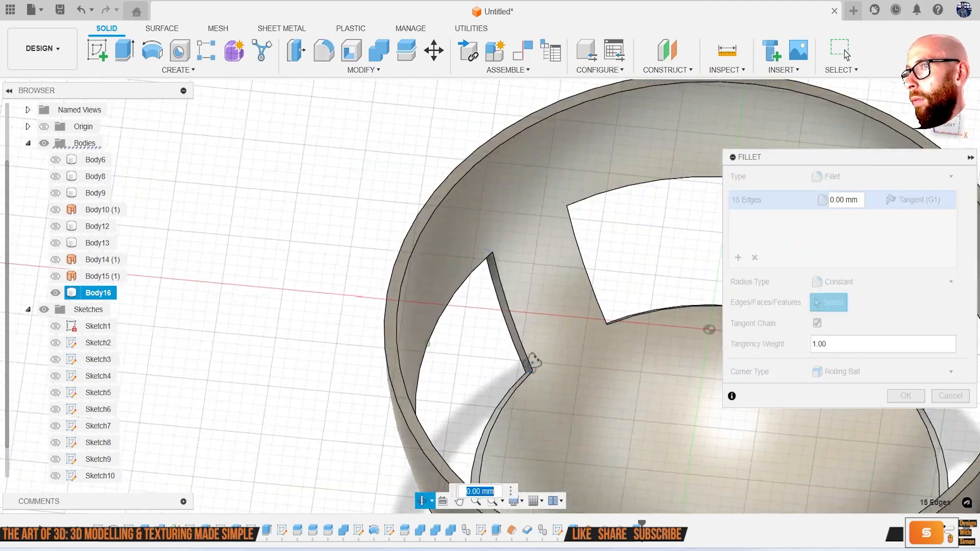
scroll(511, 288, up, 4)
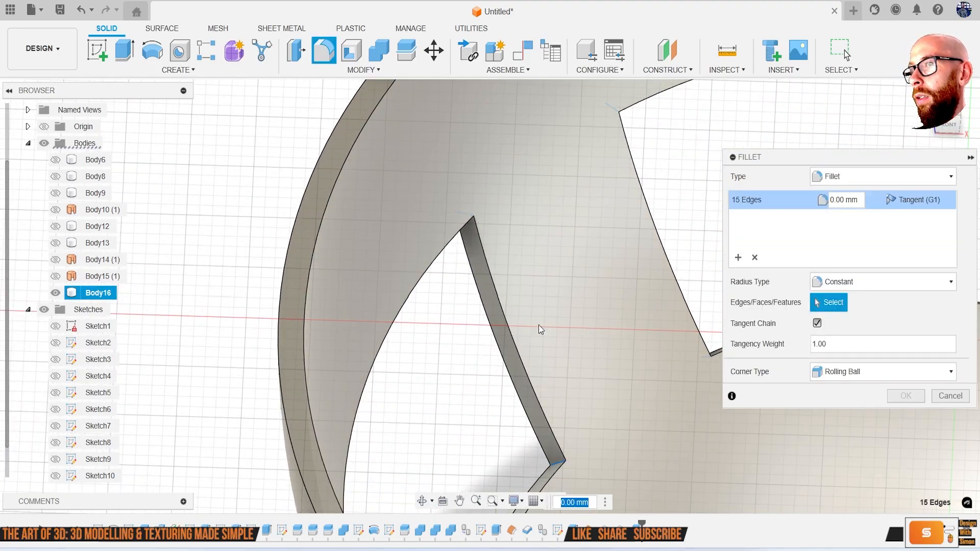
middle_drag(654, 357, 488, 439)
scroll(466, 414, down, 3)
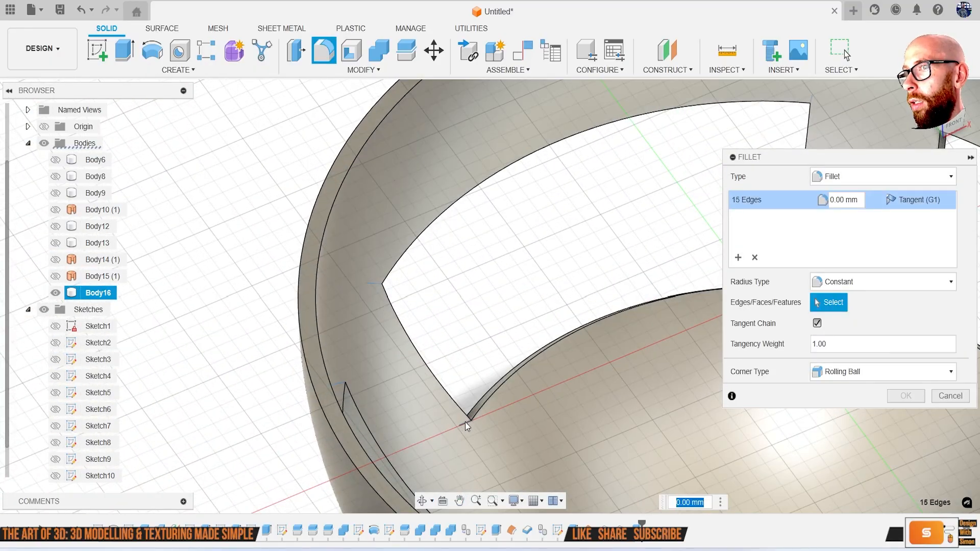
click(465, 421)
shift+middle_drag(456, 398, 442, 455)
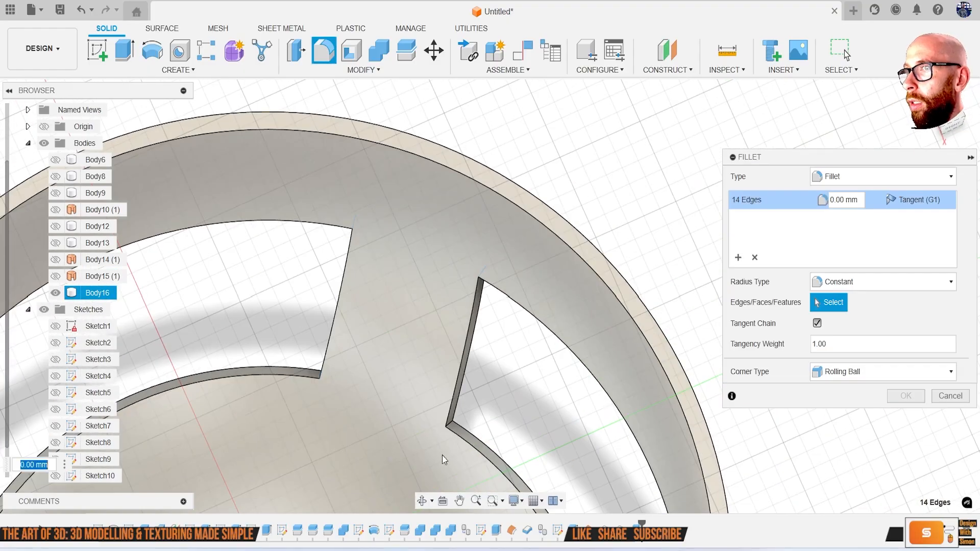
scroll(456, 409, up, 4)
click(452, 402)
middle_drag(514, 194, 481, 337)
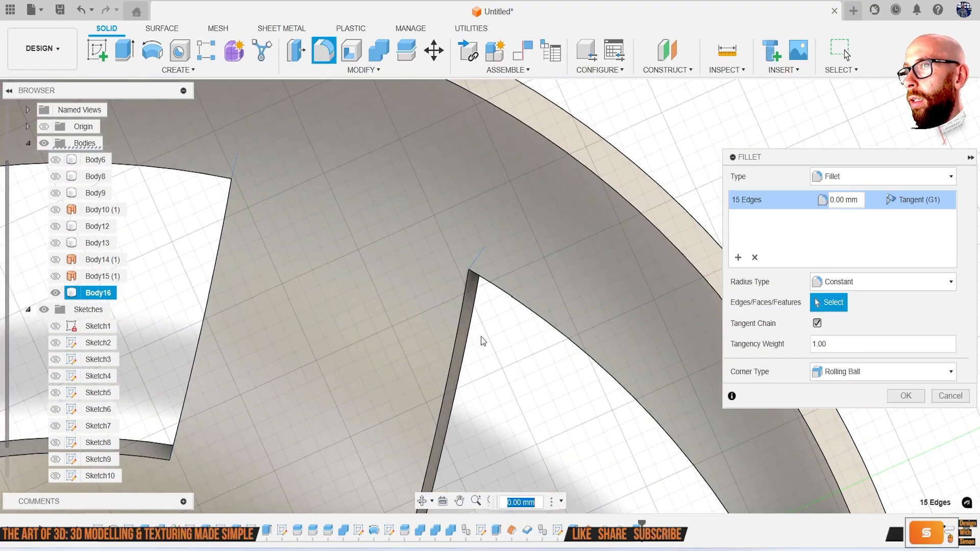
scroll(486, 291, up, 2)
scroll(521, 428, down, 3)
scroll(526, 424, down, 4)
shift+middle_drag(534, 405, 462, 355)
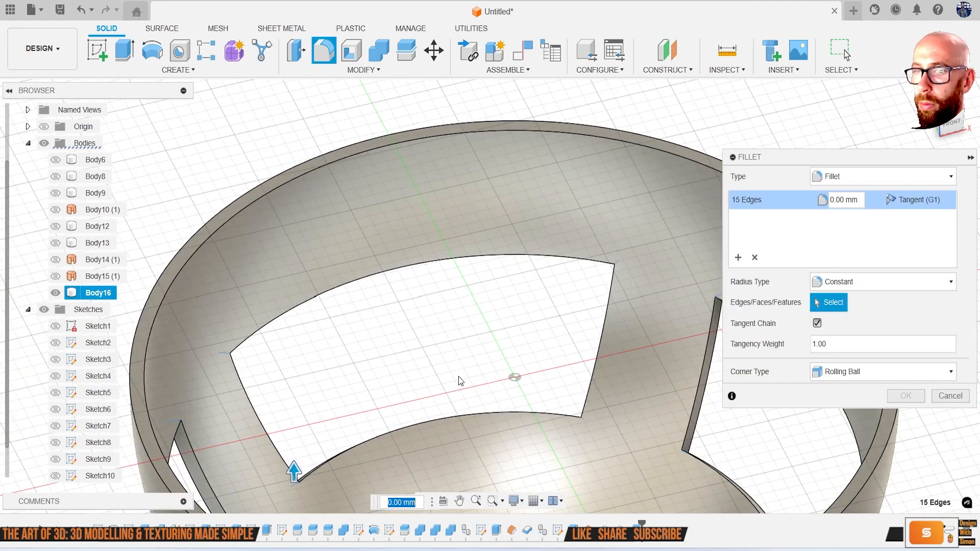
Set the fillet radius to 1 mm, add the missed lower window-corner edge and apply the fillet
shift+middle_drag(405, 401, 526, 355)
mouse_move(525, 355)
middle_down()
mouse_move(546, 348)
mouse_move(531, 343)
middle_up()
scroll(475, 281, up, 5)
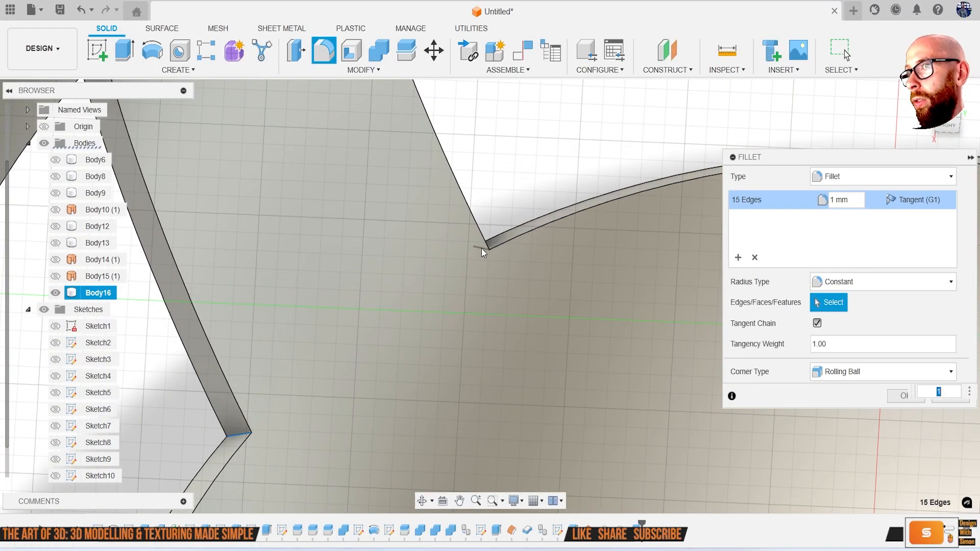
click(482, 248)
scroll(488, 337, down, 5)
shift+middle_drag(488, 347, 544, 327)
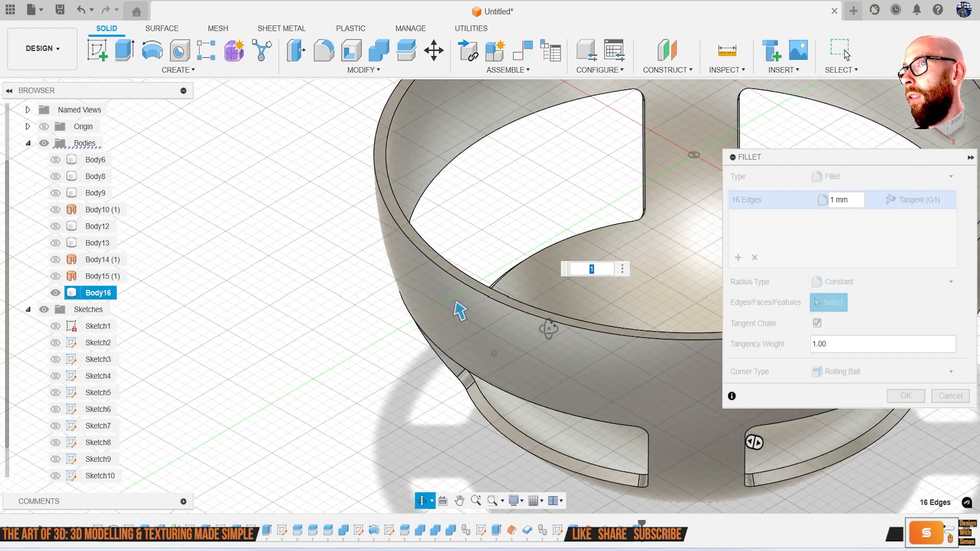
click(899, 396)
scroll(771, 381, down, 5)
shift+middle_drag(764, 377, 685, 347)
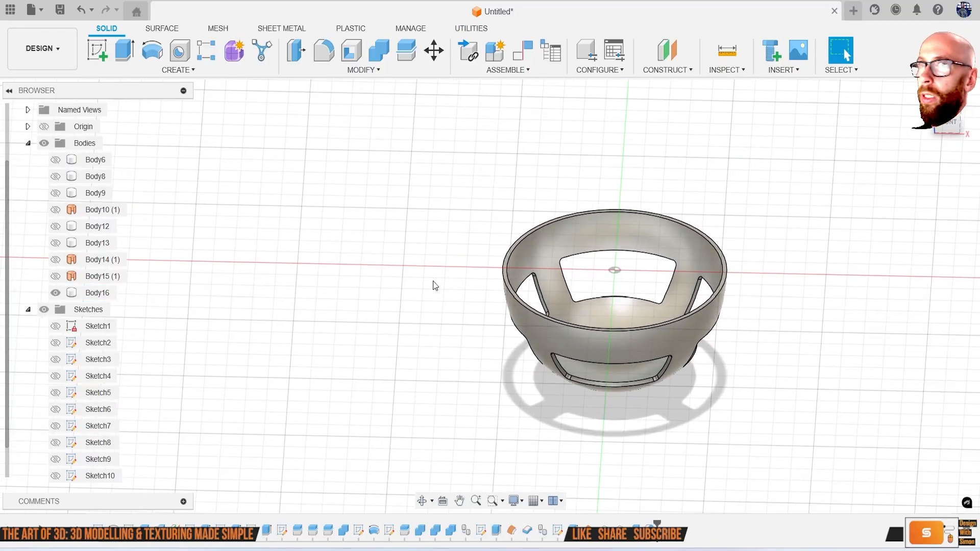
Show the hollow half with the button around the filleted insert, examine the fit, and hide the half again
click(55, 160)
shift+middle_drag(234, 179, 170, 210)
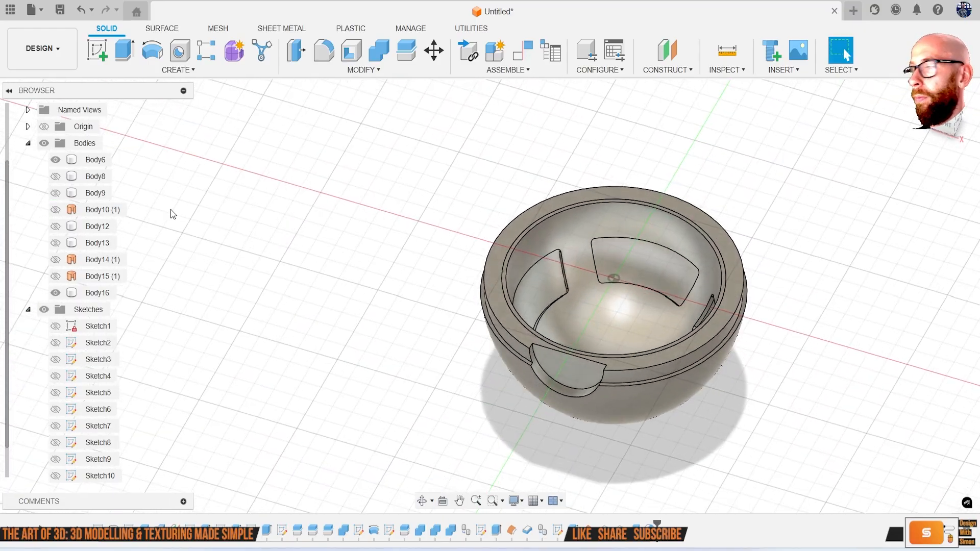
click(55, 160)
shift+middle_drag(479, 247, 346, 247)
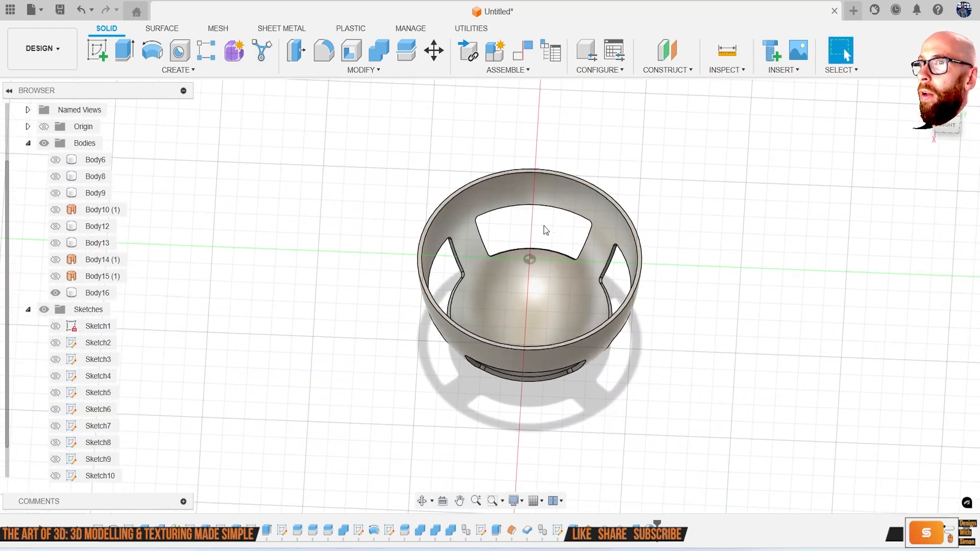
Switch to the Pinterest Great Ball and Pokeball reference to examine the interior window panels
scroll(544, 226, up, 3)
drag(979, 118, 375, 170)
double_click(565, 102)
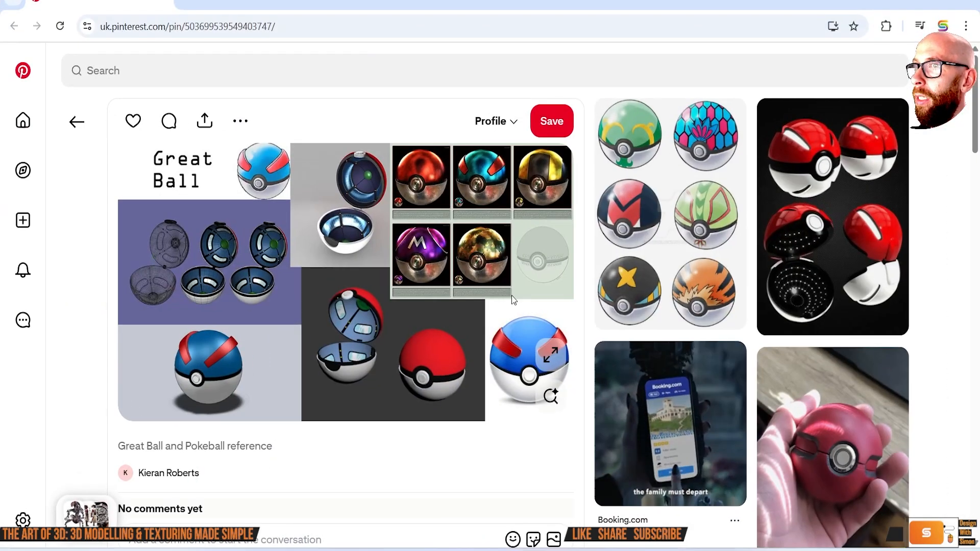
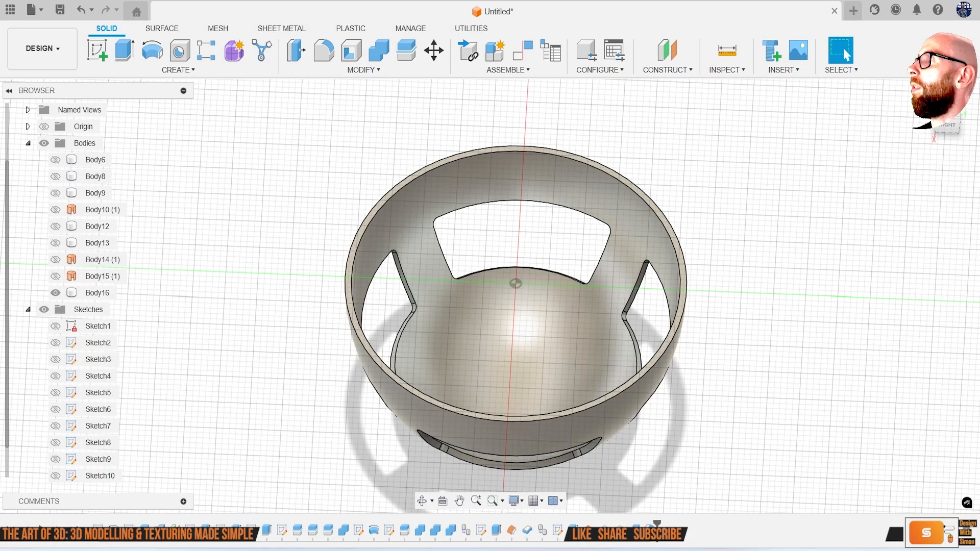
Patch one window opening of the insert along its inner edge loop as a new surface body
shift+middle_drag(317, 308, 338, 285)
click(163, 30)
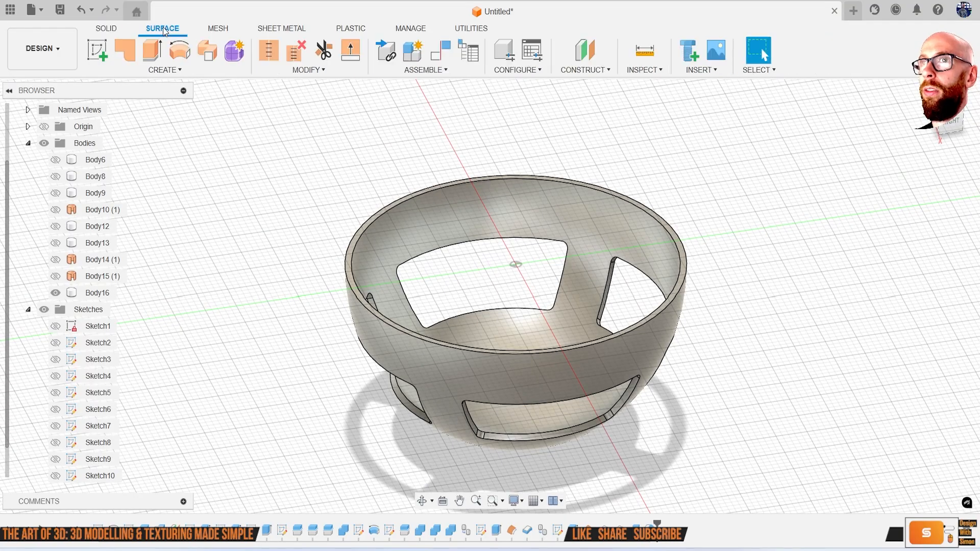
click(132, 48)
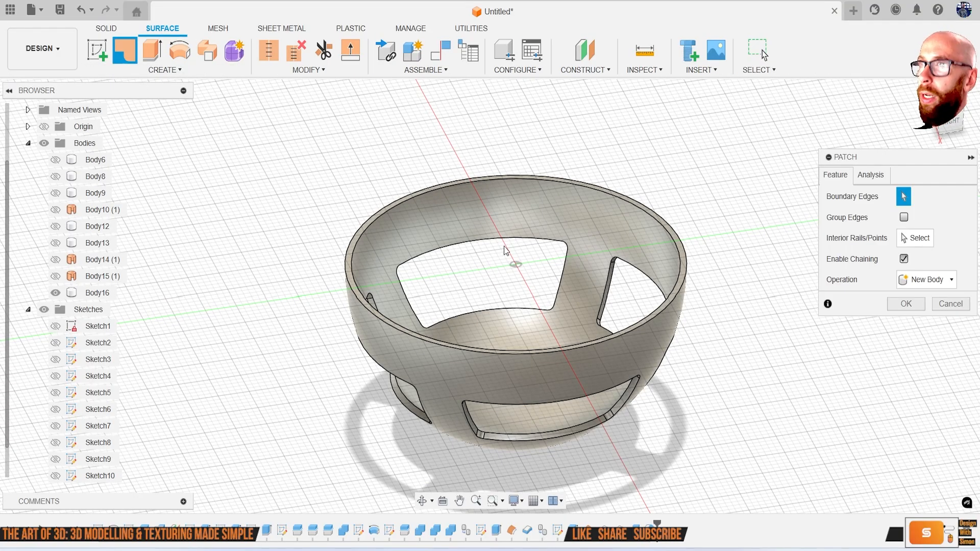
click(467, 241)
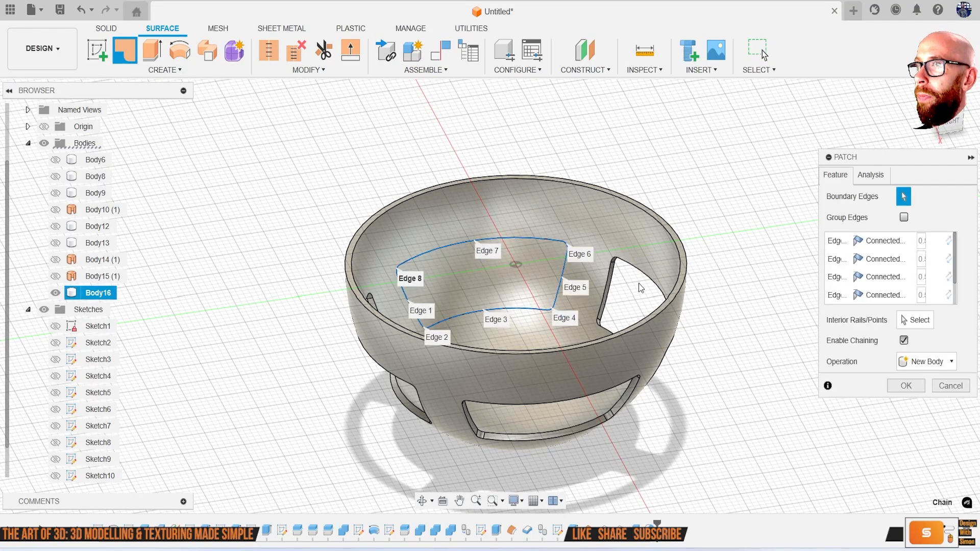
click(904, 386)
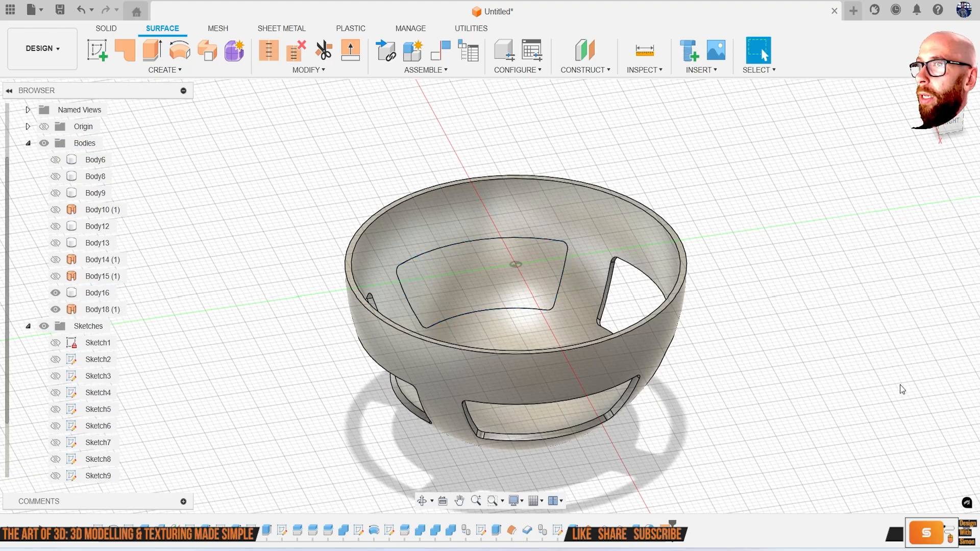
Hide the insert to inspect the window patch surface on its own, and show the insert again
click(56, 293)
shift+middle_drag(247, 311, 61, 304)
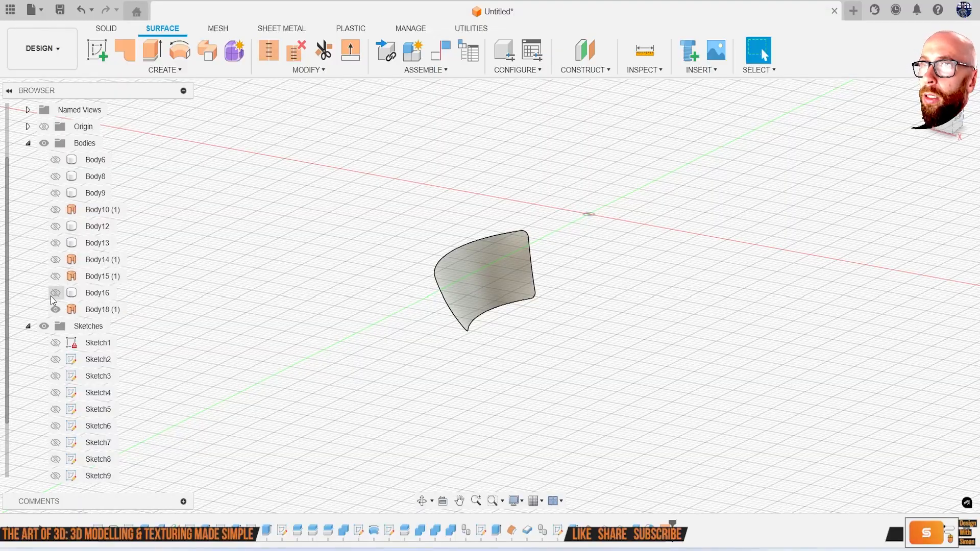
click(54, 294)
Thicken the window patch surface 1 mm on one side as a new body
click(171, 75)
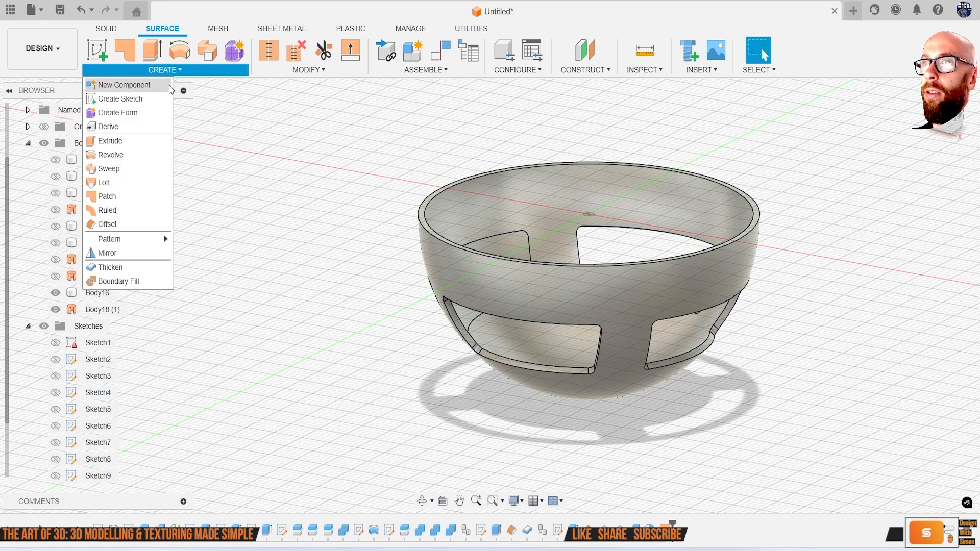
click(128, 267)
click(511, 244)
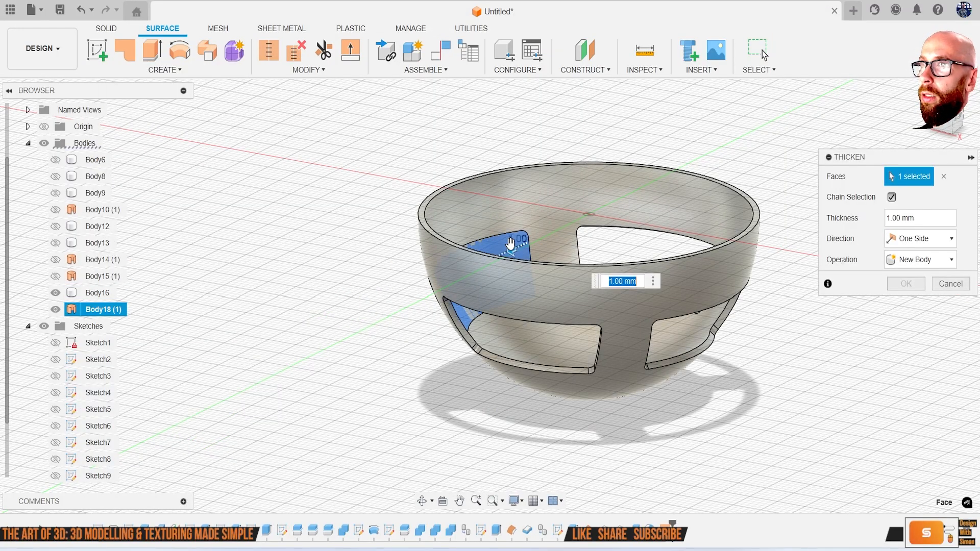
scroll(511, 245, up, 5)
shift+middle_drag(624, 304, 541, 316)
scroll(473, 223, down, 2)
middle_drag(474, 223, 643, 332)
scroll(461, 240, up, 2)
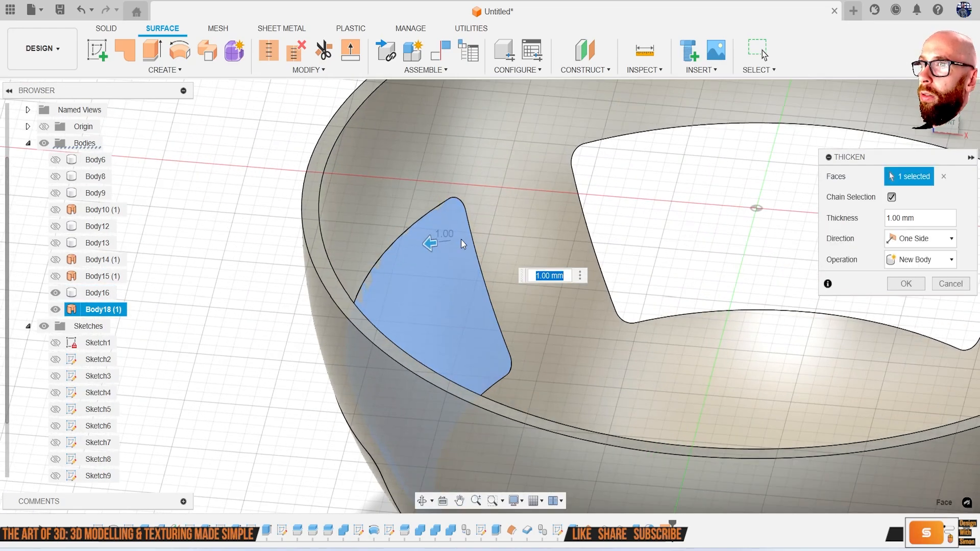
text(.5)
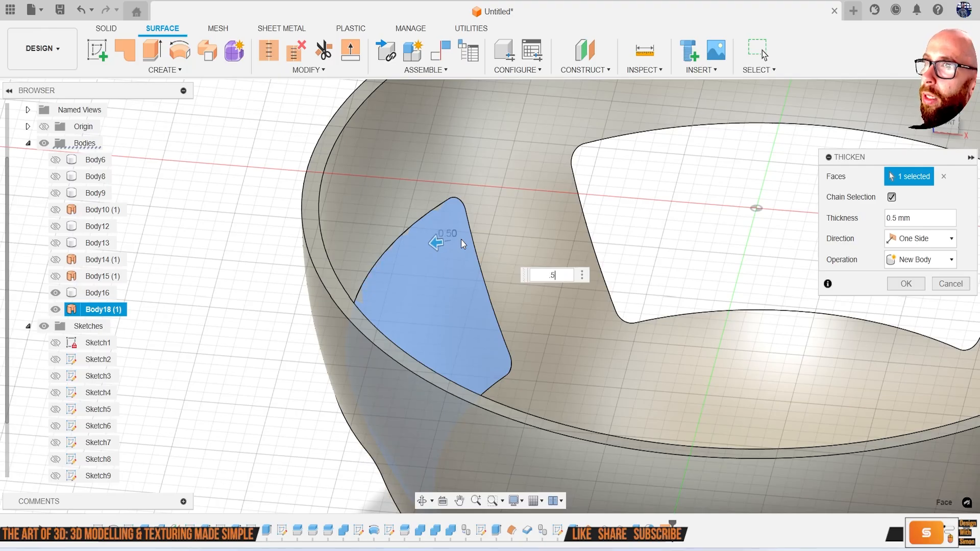
key(BackSpace)
key(BackSpace)
text(-.5)
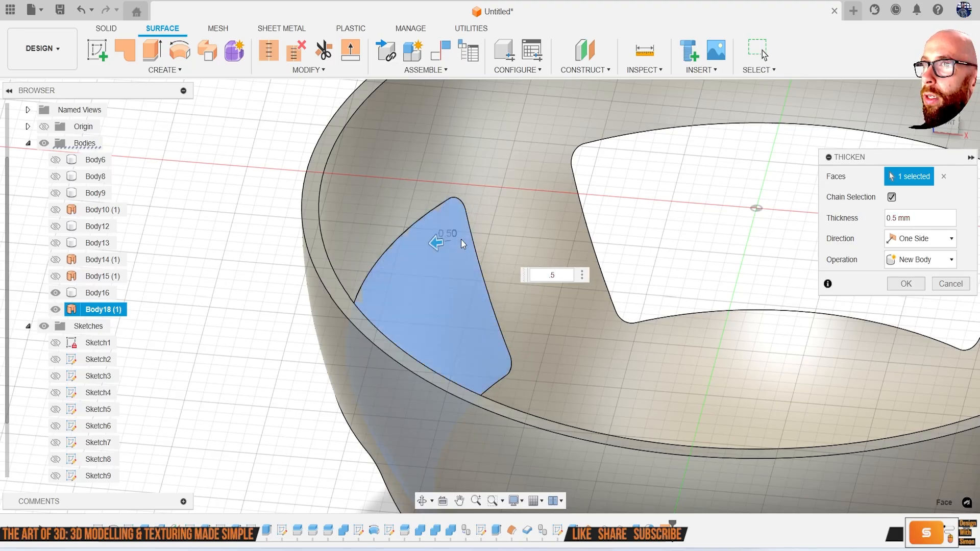
key(BackSpace)
key(BackSpace)
text(1)
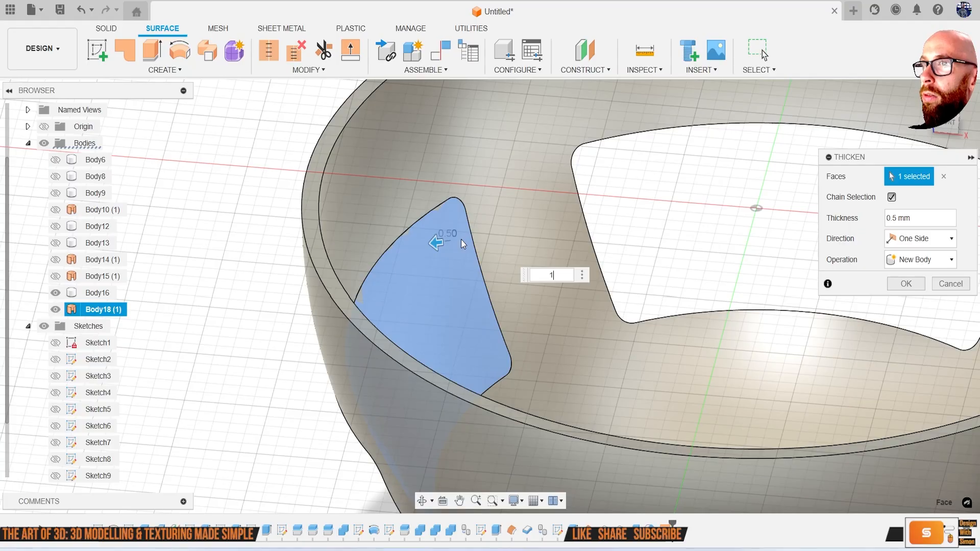
key(Return)
Try to offset the thickened window panel's inner face by -0.5 mm with Offset Face
shift+middle_drag(385, 260, 316, 255)
click(107, 28)
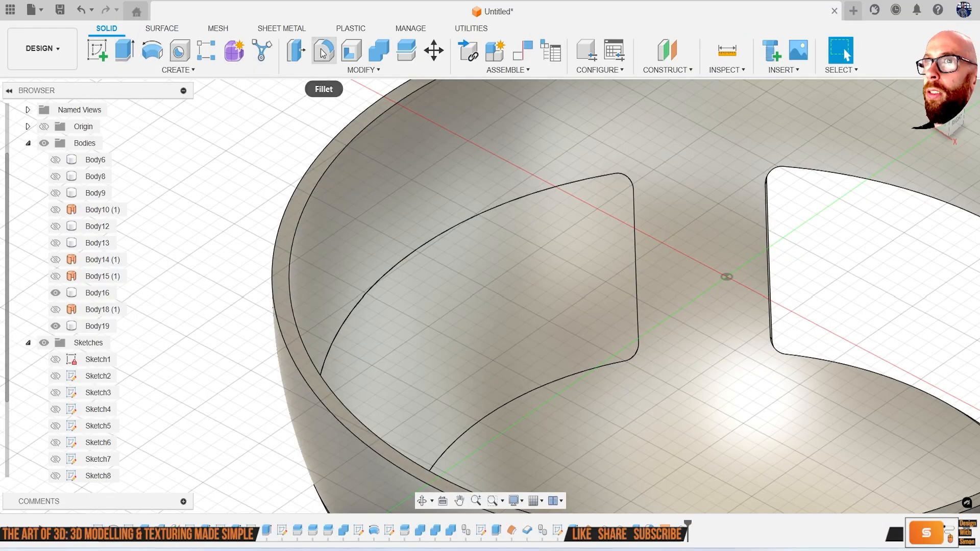
click(296, 50)
click(492, 274)
text(-5)
key(Return)
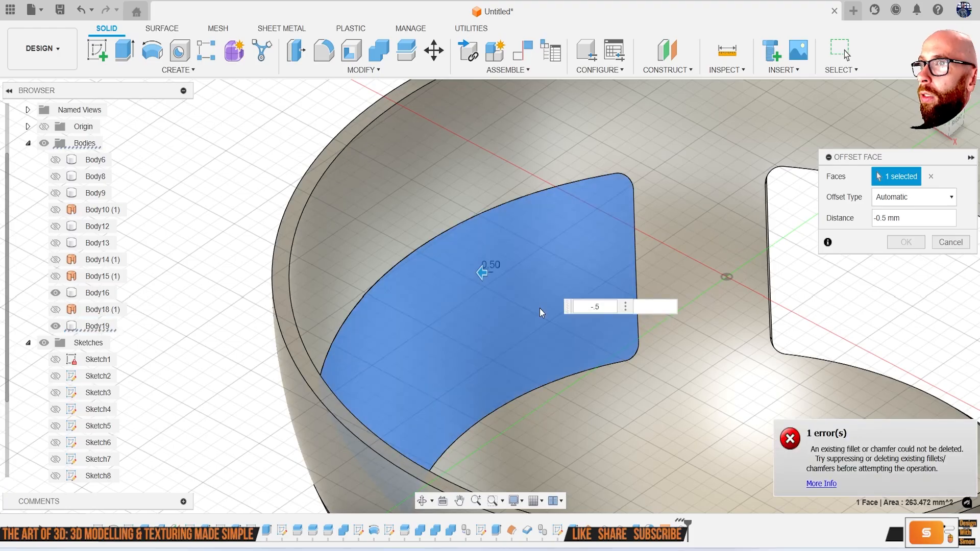
key(Escape)
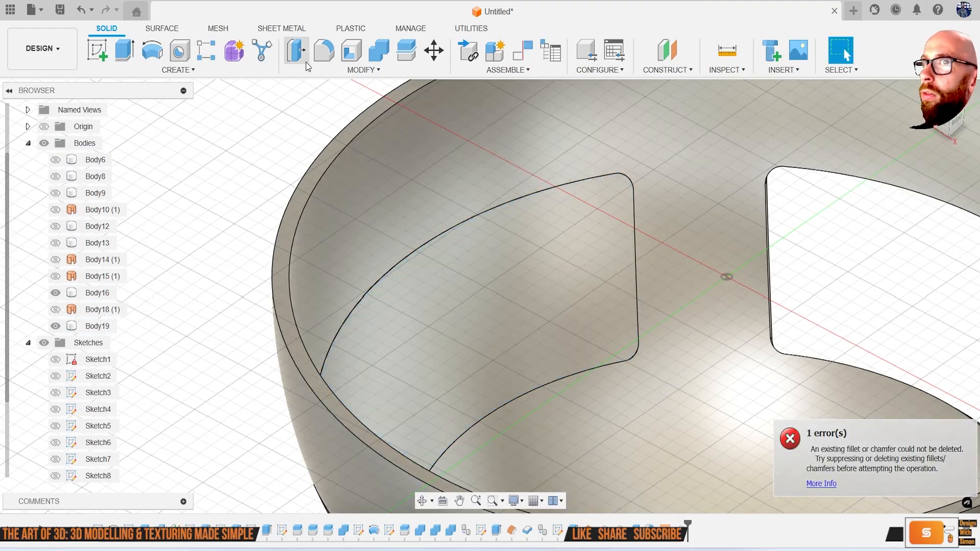
Try a freehand offset of the panel's inner face by about -0.16 mm and cancel it
key(q)
click(572, 317)
shift+middle_drag(572, 318, 574, 302)
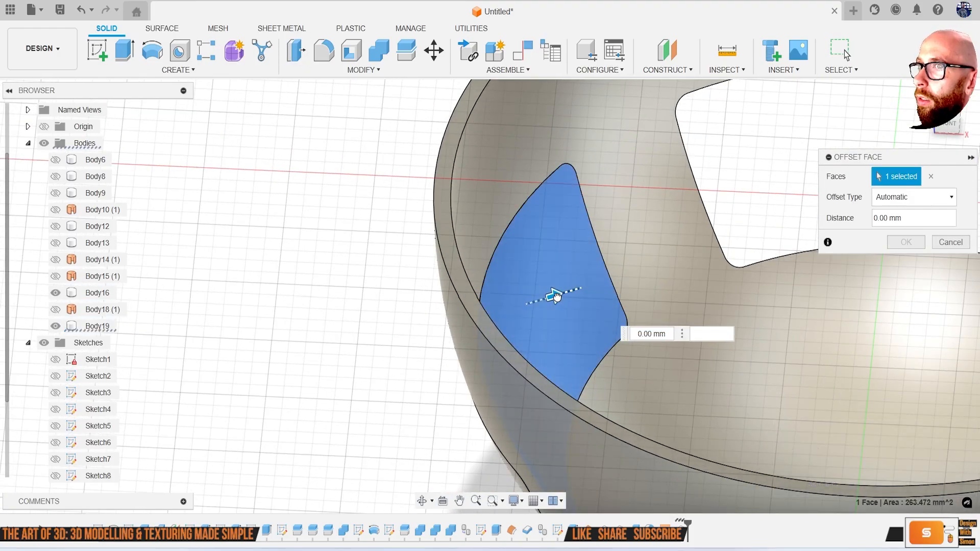
drag(556, 298, 570, 311)
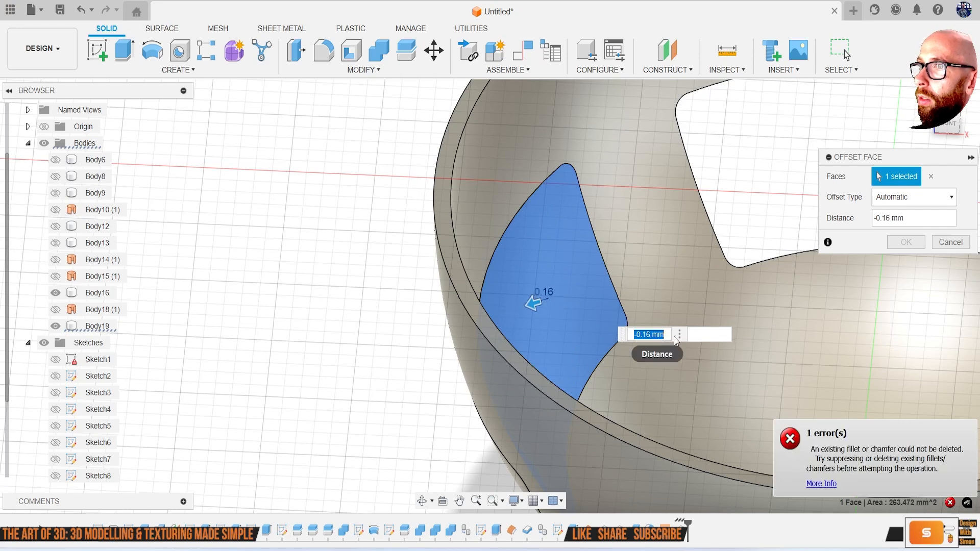
click(951, 246)
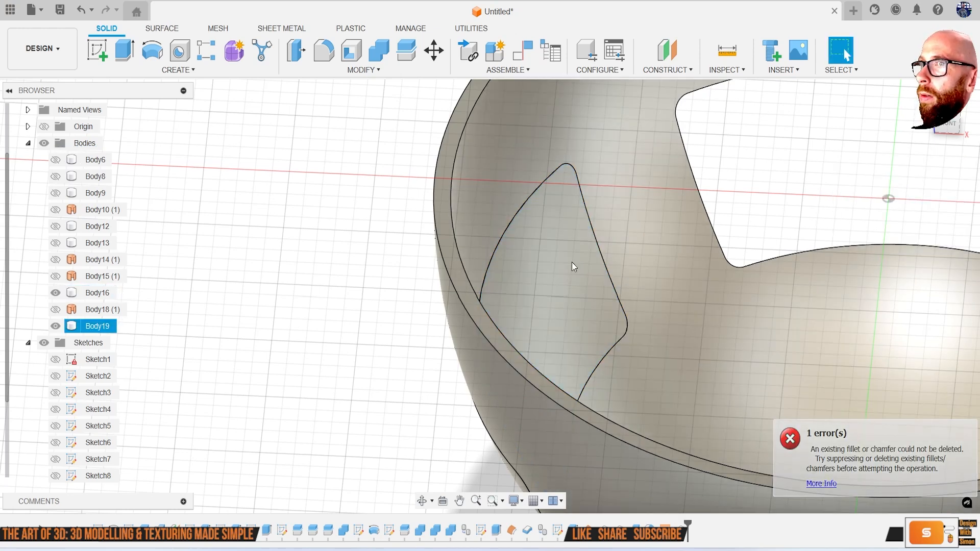
Hide the insert and try to offset the isolated panel's inner face by -0.1 mm
click(55, 292)
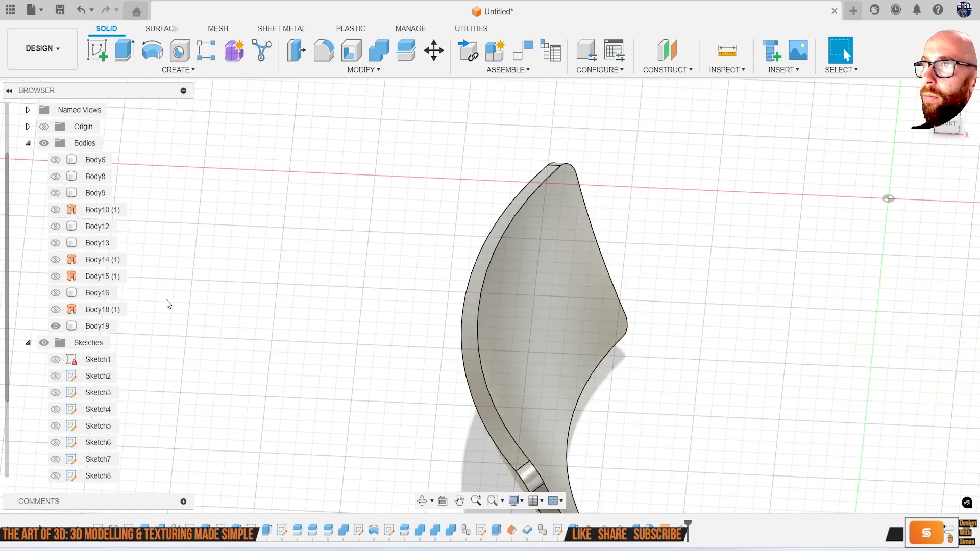
click(296, 50)
click(598, 325)
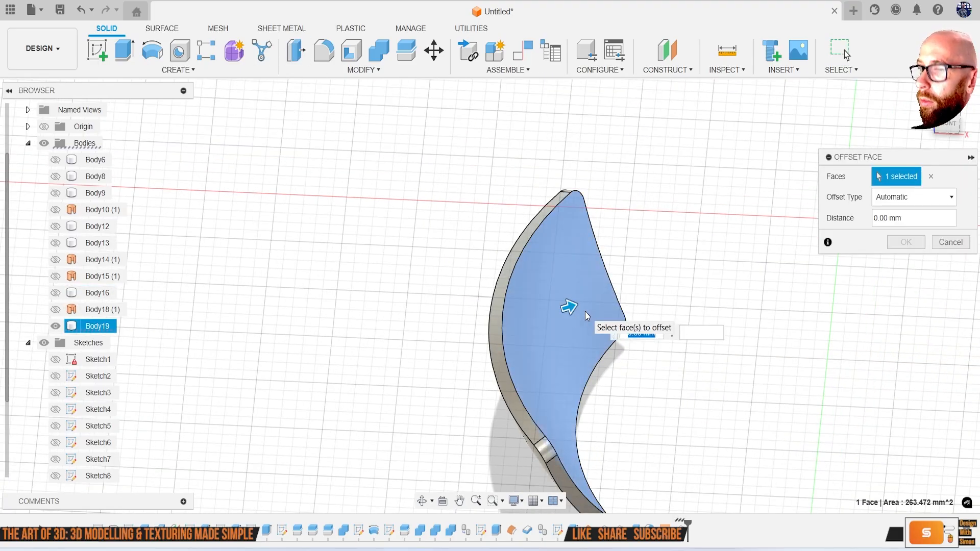
text(-.1)
key(BackSpace)
key(BackSpace)
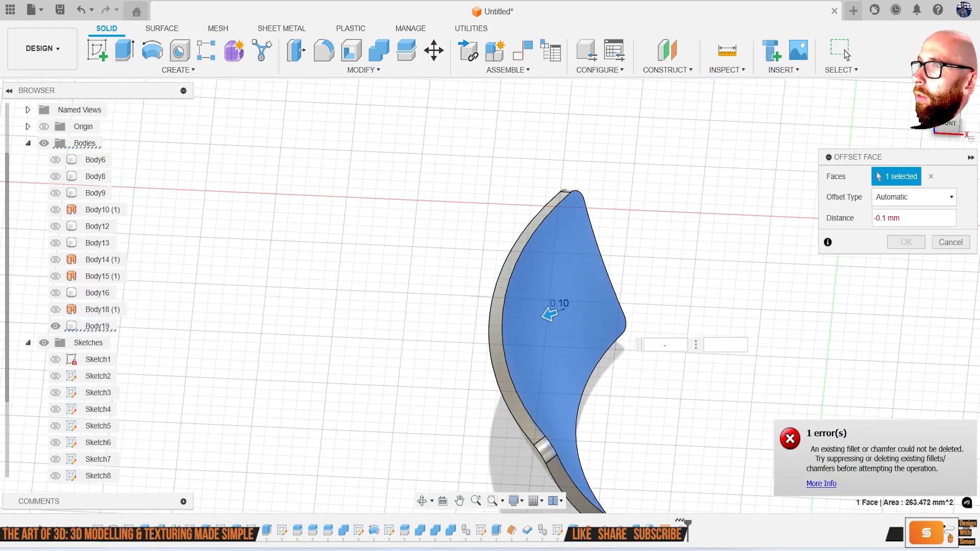
click(951, 242)
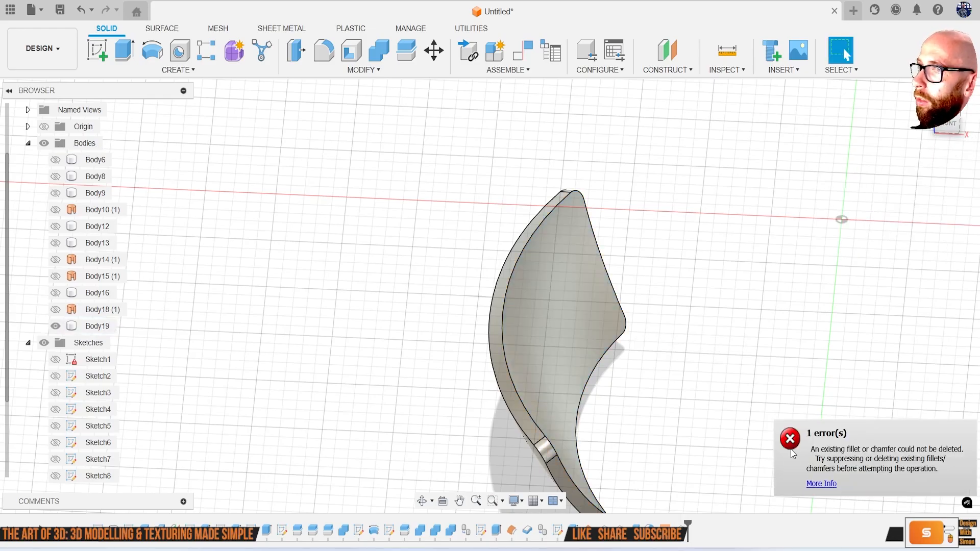
Delete the thicken feature of the window panel and show the patch surface and the insert
click(683, 531)
key(Delete)
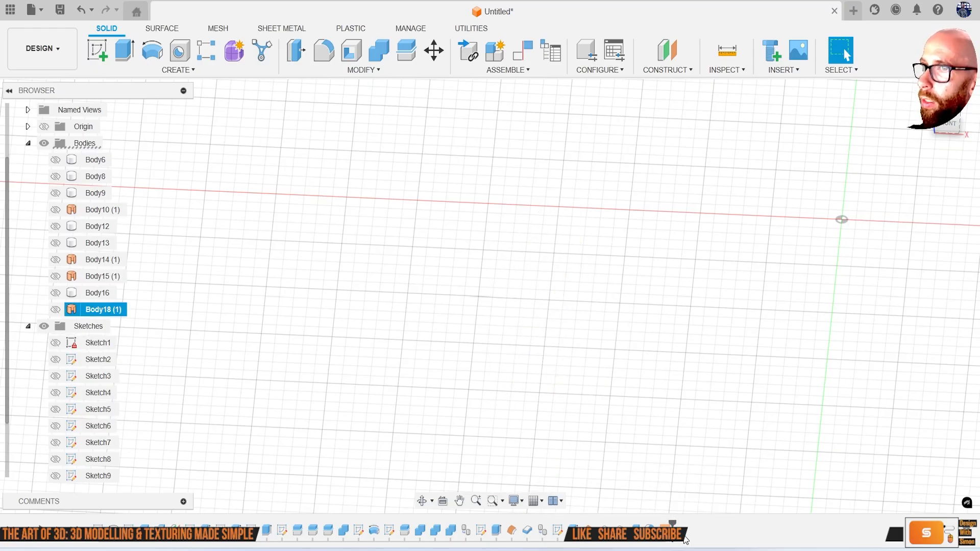
click(56, 310)
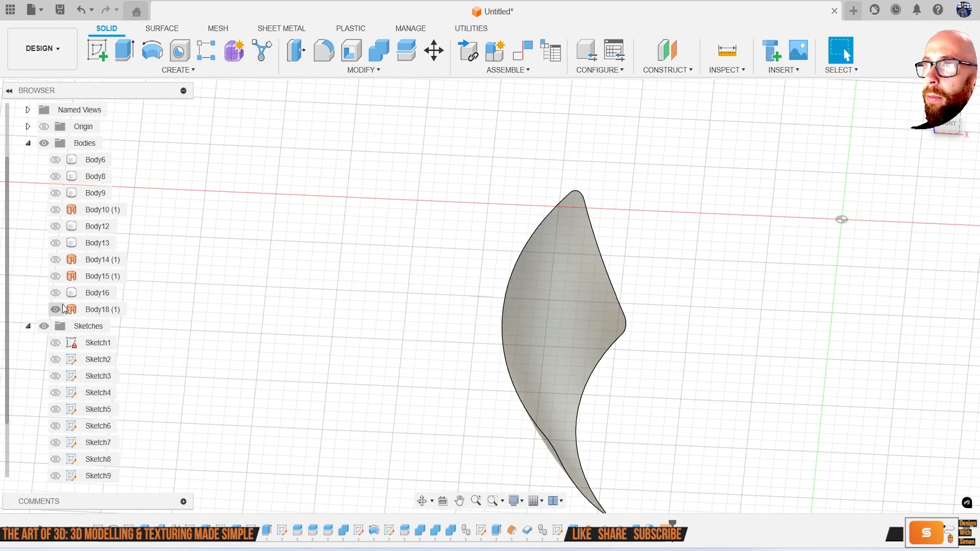
click(56, 293)
mouse_move(588, 293)
shift+middle_down()
mouse_move(599, 237)
mouse_move(577, 284)
shift+middle_up()
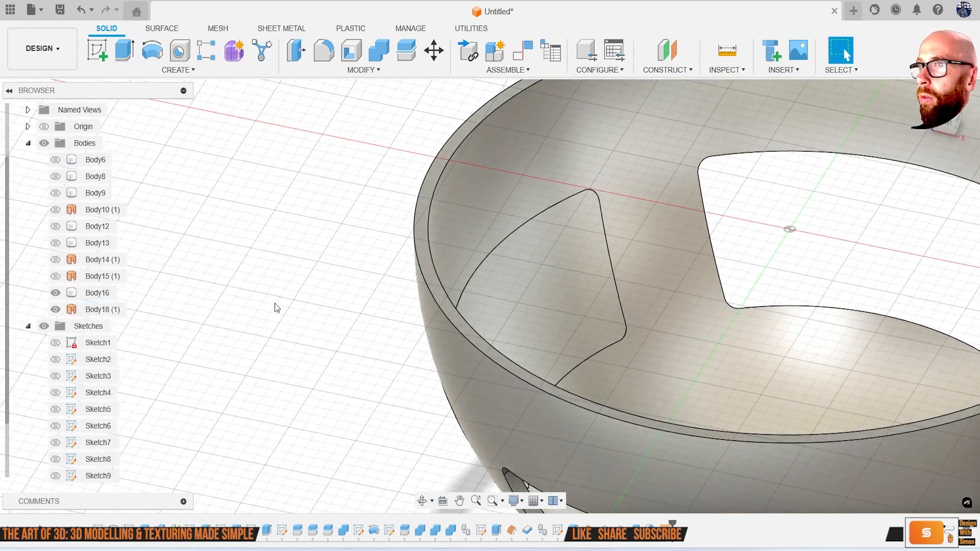
click(125, 311)
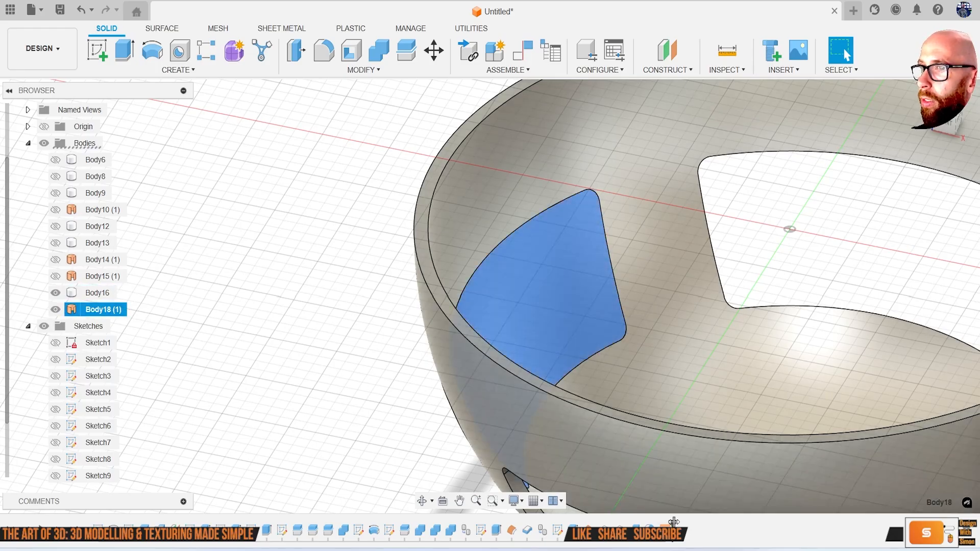
right_click(666, 530)
click(686, 394)
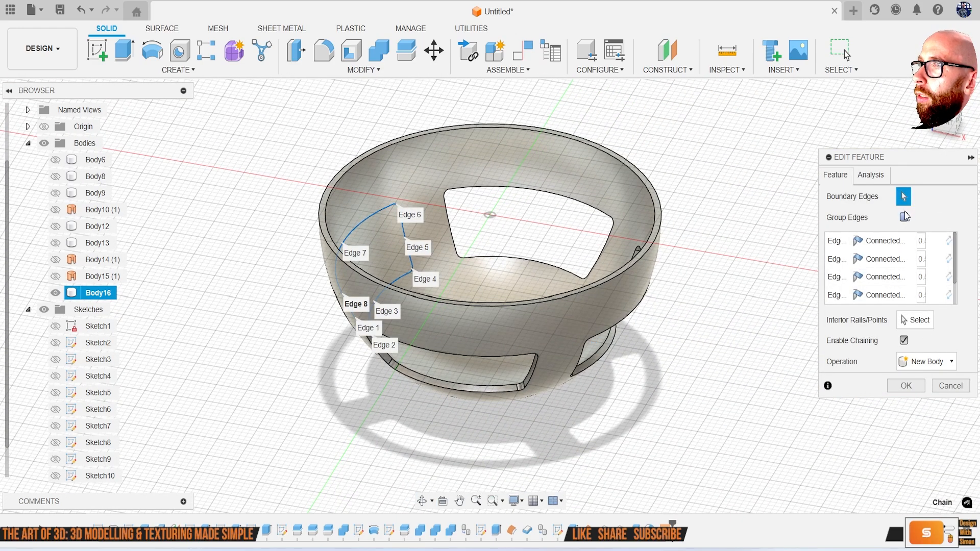
click(951, 385)
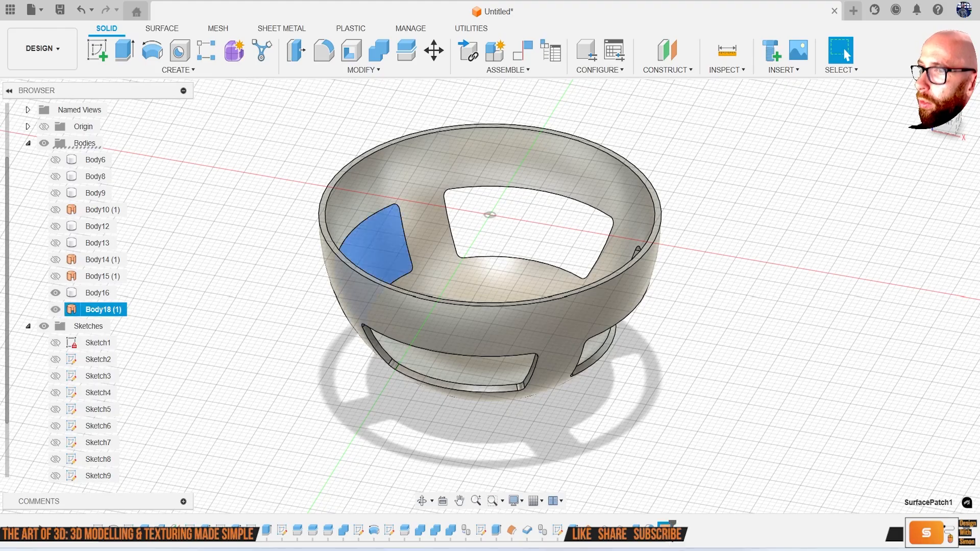
Delete the inner-edge window patch and patch the opening along its outer edge loop as a new surface body
key(Delete)
shift+middle_drag(552, 335, 627, 299)
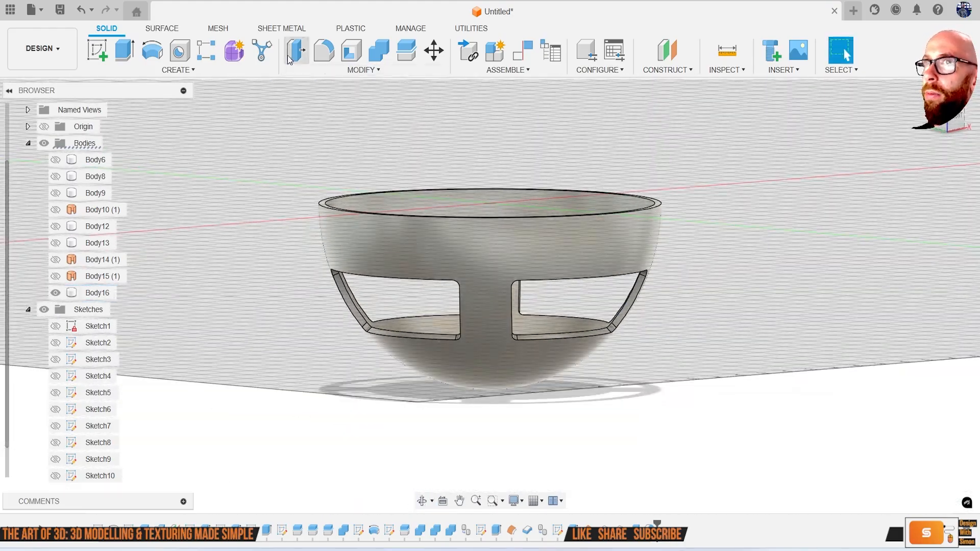
click(160, 29)
click(125, 50)
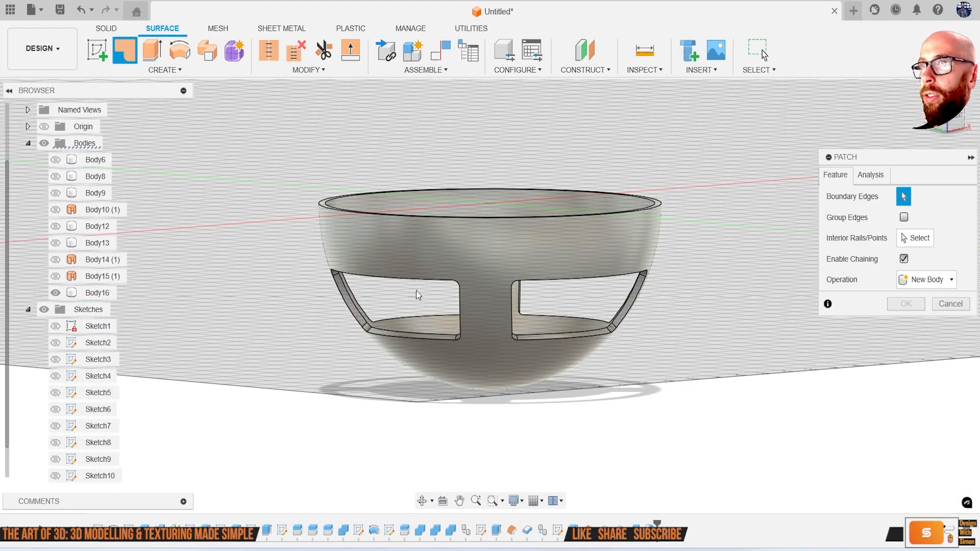
click(401, 277)
shift+middle_drag(390, 380, 835, 394)
click(909, 389)
scroll(406, 186, up, 5)
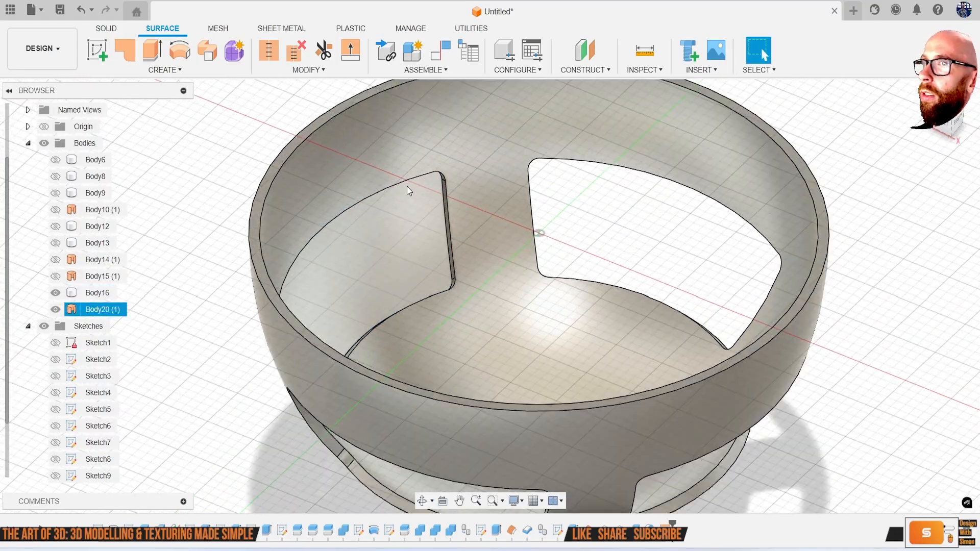
Thicken the new window patch 0.5 mm on one side as a new body
click(163, 69)
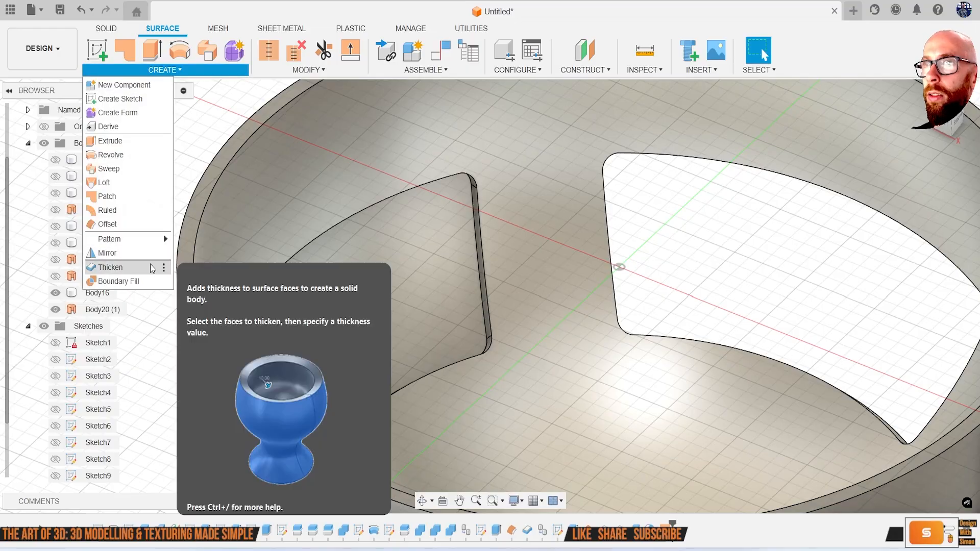
click(136, 264)
click(406, 314)
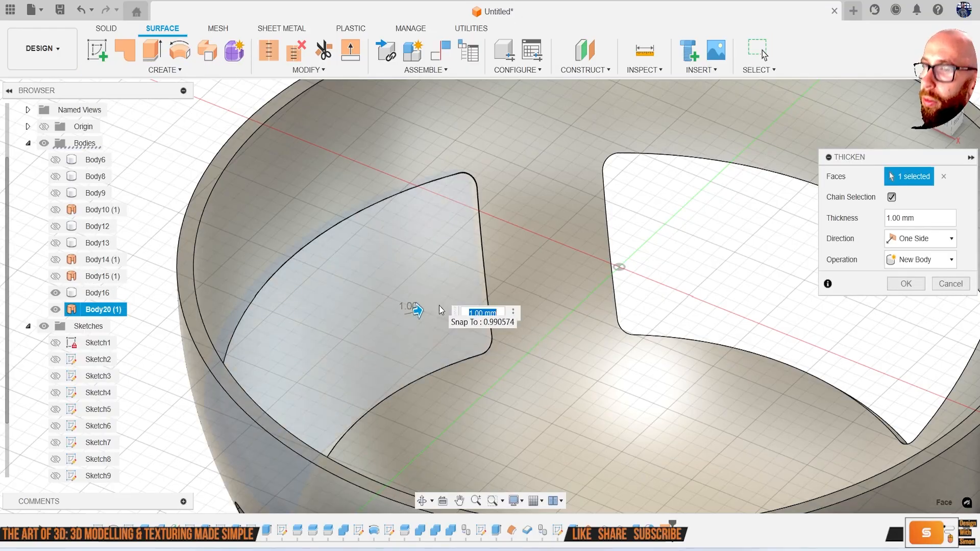
text(.5)
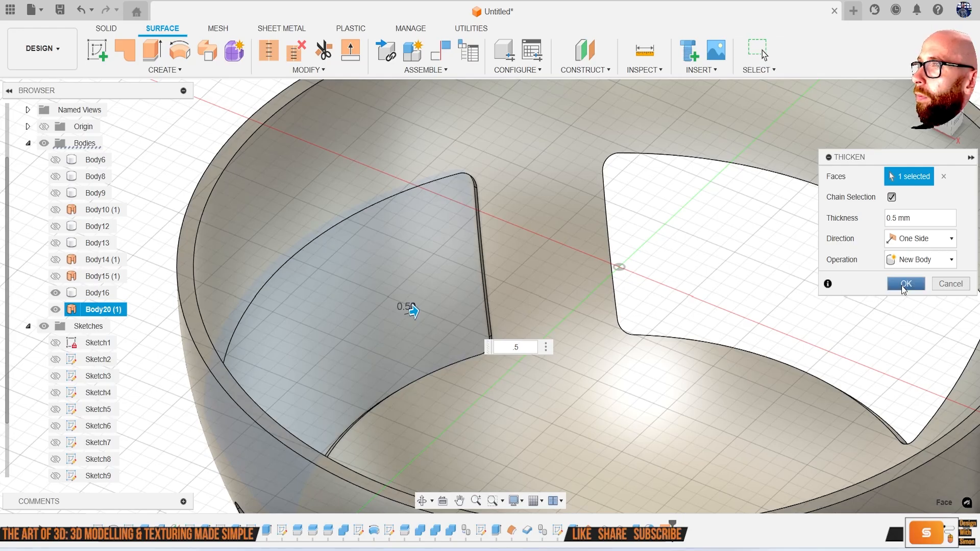
click(905, 284)
Examine the thickened panel alone and within the insert's window, leaving the insert hidden
shift+middle_drag(690, 291, 500, 292)
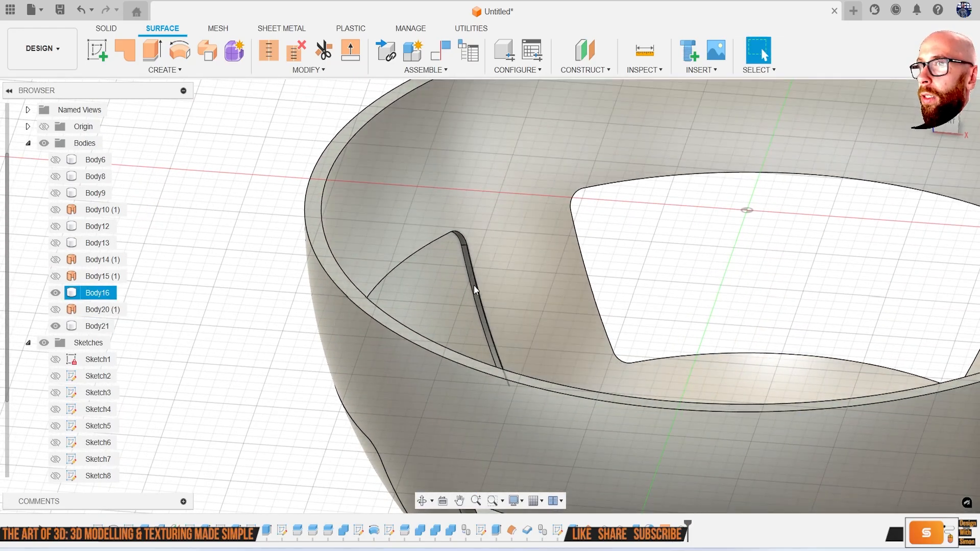
click(56, 295)
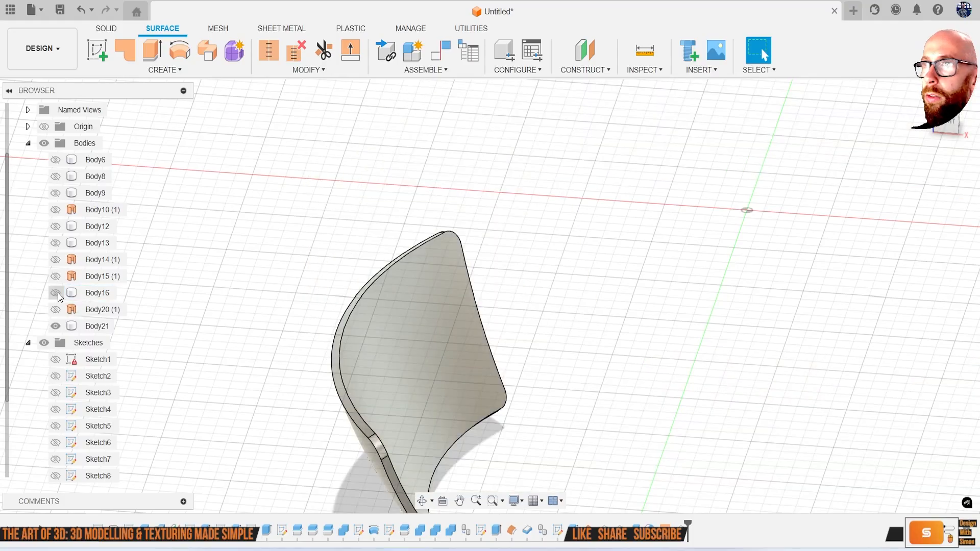
scroll(335, 324, down, 3)
shift+middle_drag(335, 326, 175, 312)
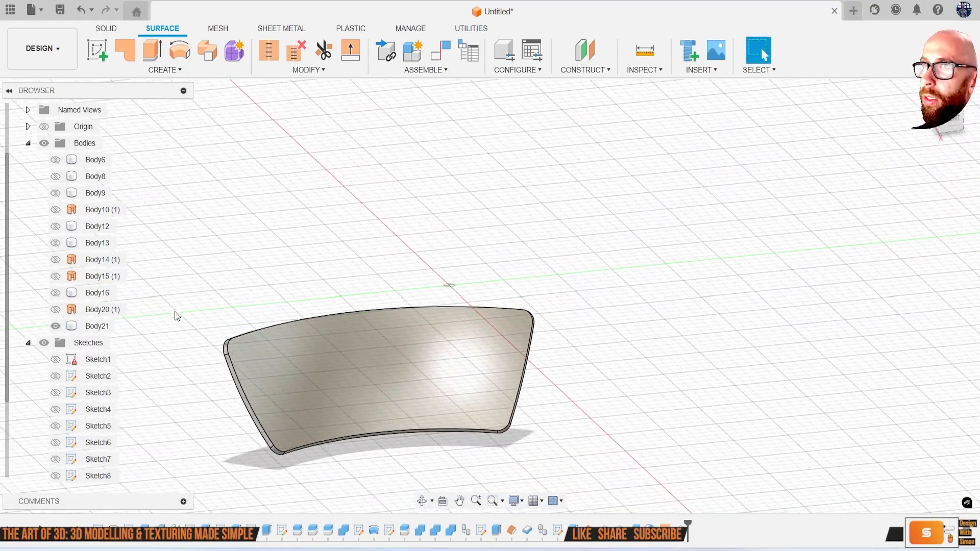
click(56, 293)
shift+middle_drag(60, 299, 190, 343)
click(55, 294)
shift+middle_drag(102, 304, 295, 277)
Fillet the perimeter of the window panel's large inner face with a 0.1 mm radius
key(f)
click(377, 356)
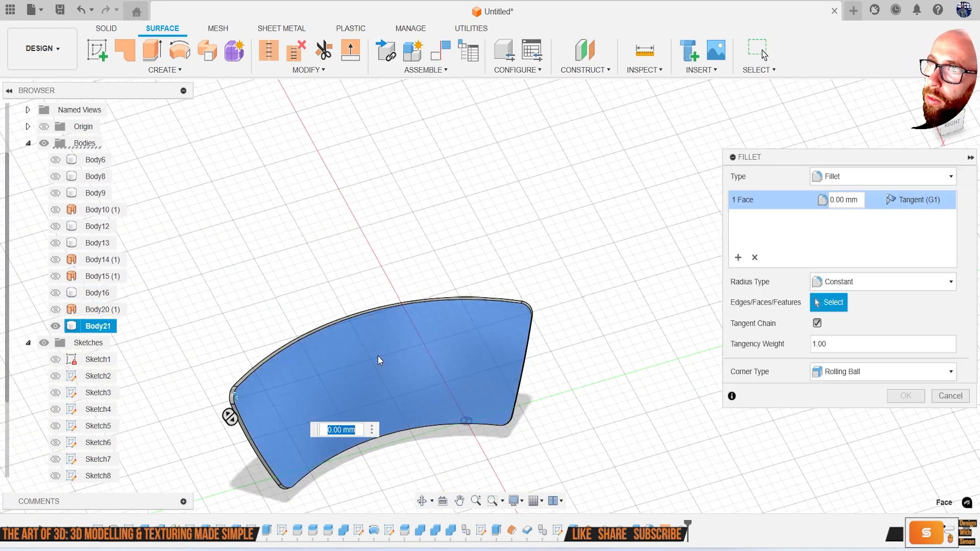
text(.1)
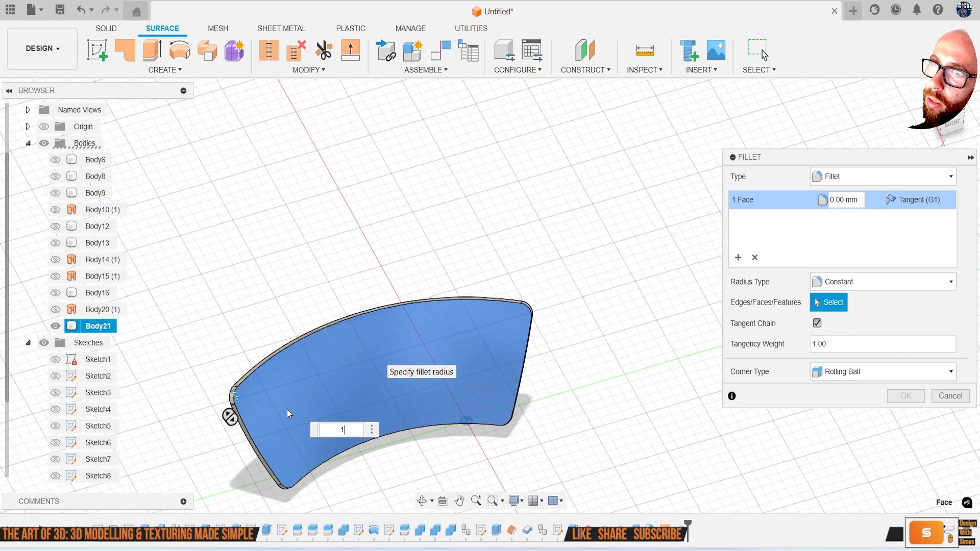
middle_drag(270, 411, 325, 360)
scroll(329, 352, down, 1)
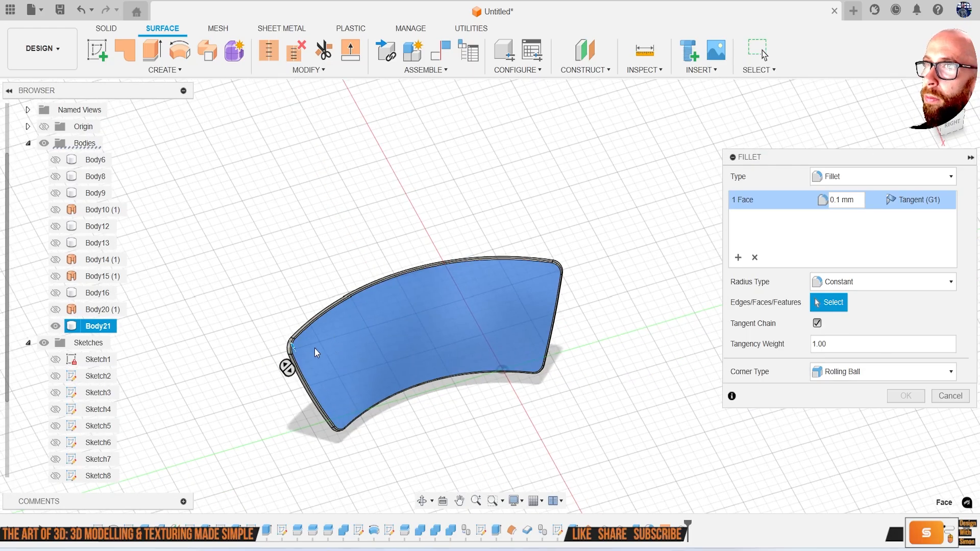
scroll(288, 352, up, 5)
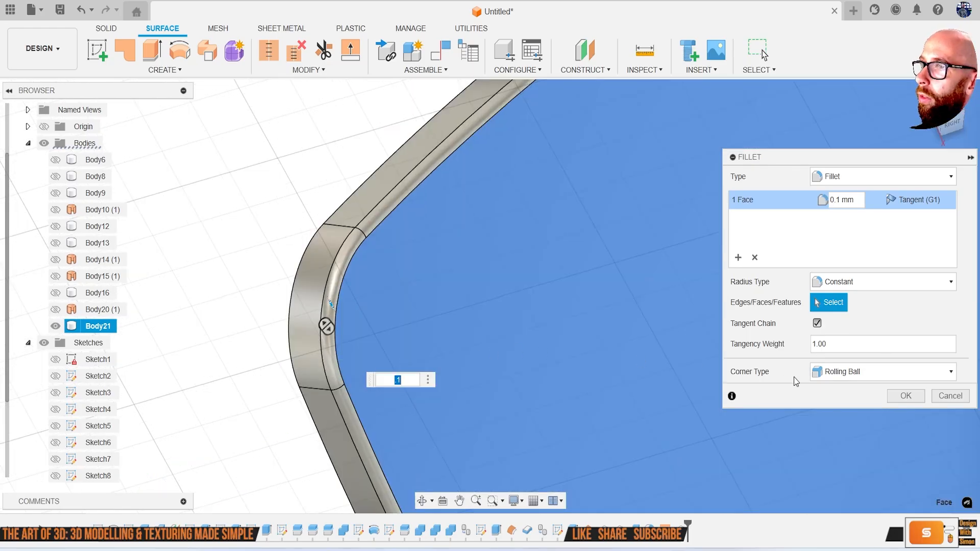
click(902, 399)
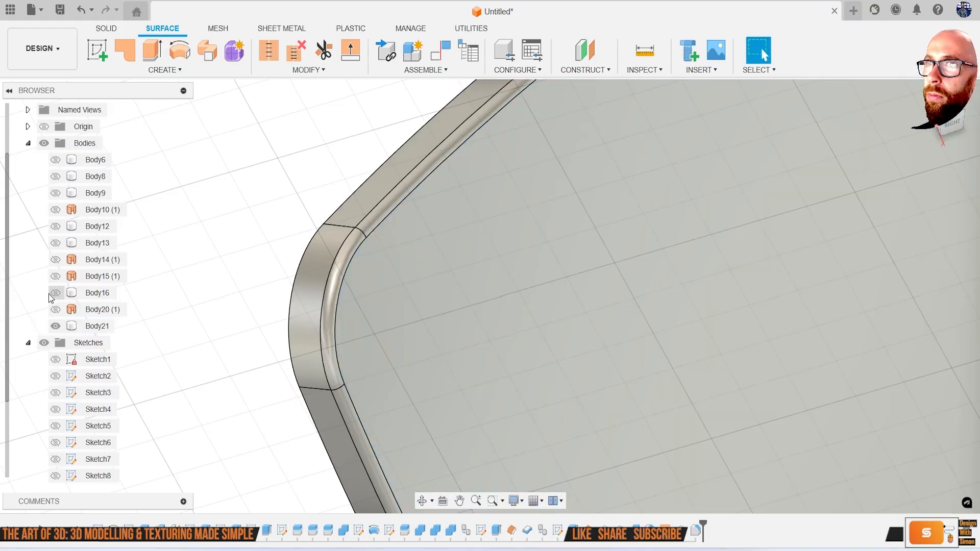
Show the bowl-shaped insert around the filleted window panel
click(56, 293)
scroll(300, 330, down, 5)
shift+middle_drag(490, 345, 582, 336)
scroll(498, 331, down, 6)
click(342, 223)
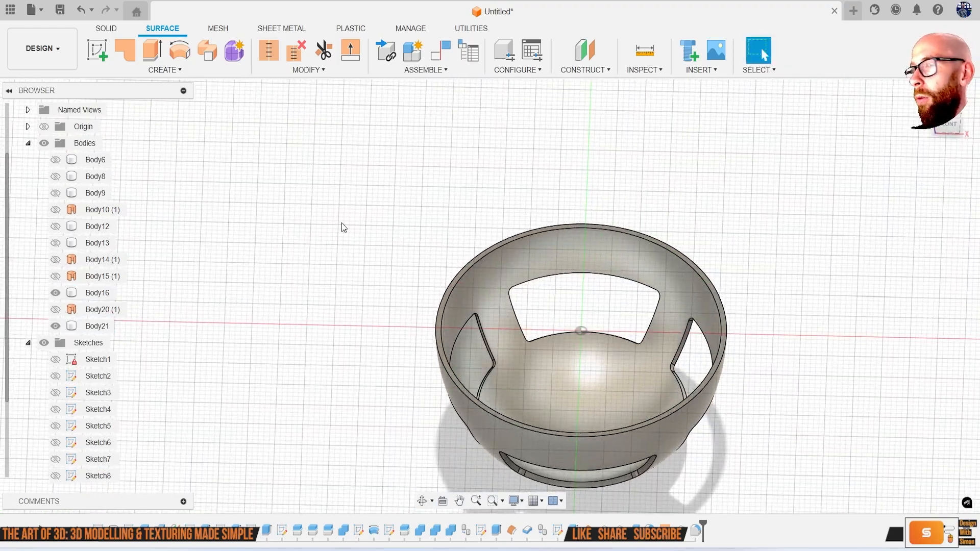
Circular-pattern the window panel body about the vertical Z axis with full distribution and a quantity of 4
click(107, 29)
click(179, 72)
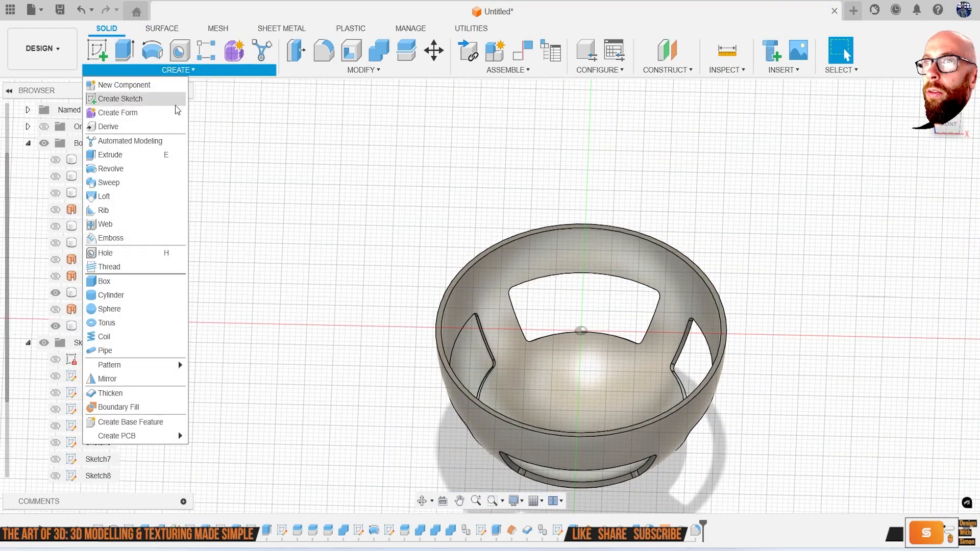
mouse_move(161, 365)
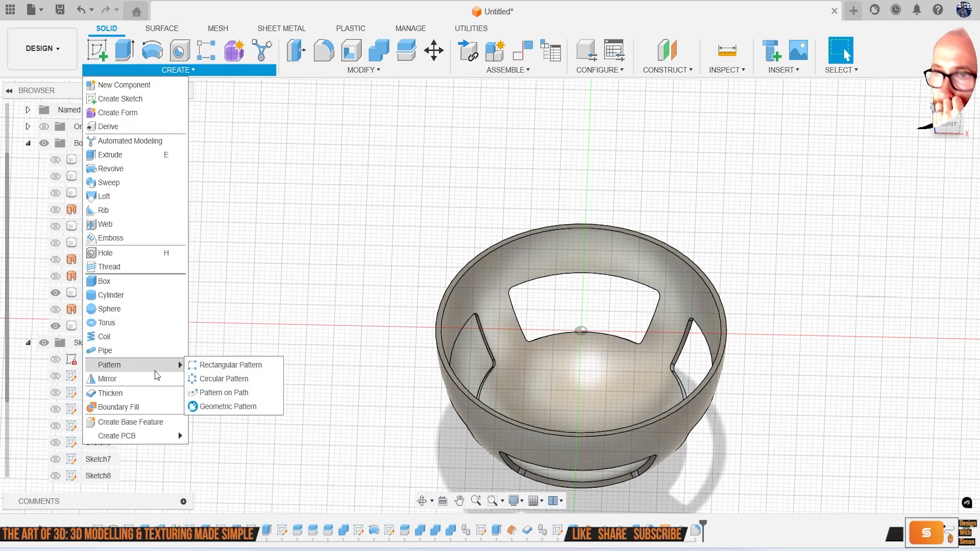
click(227, 378)
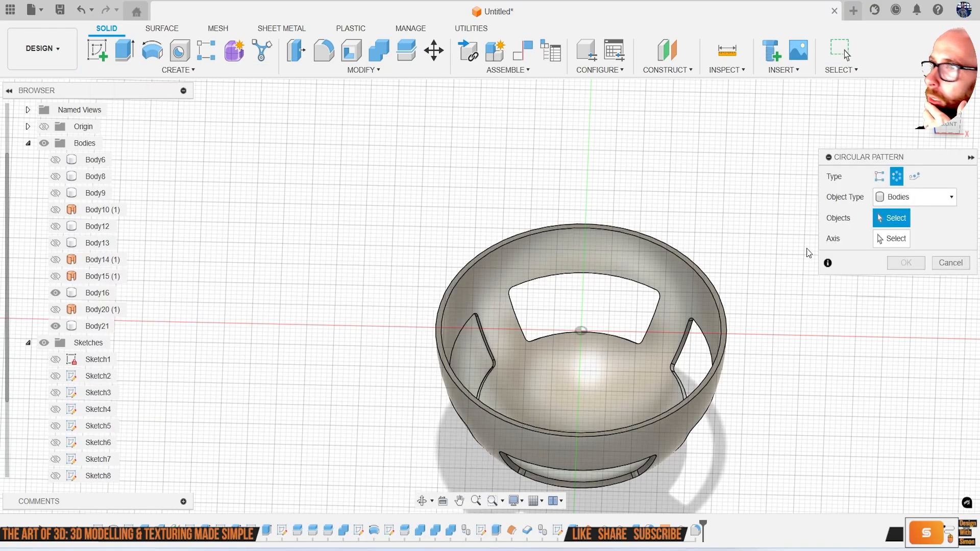
click(480, 355)
click(892, 238)
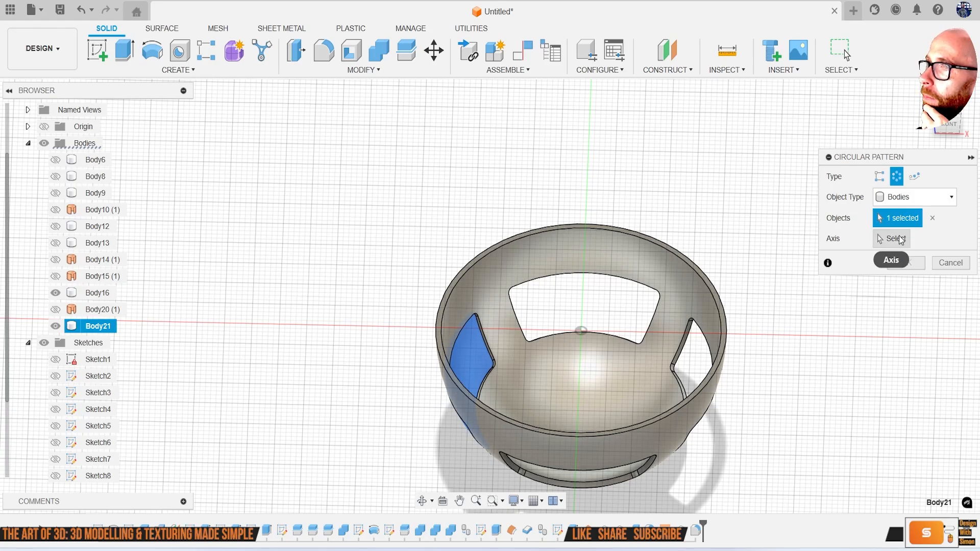
shift+middle_drag(665, 376, 591, 313)
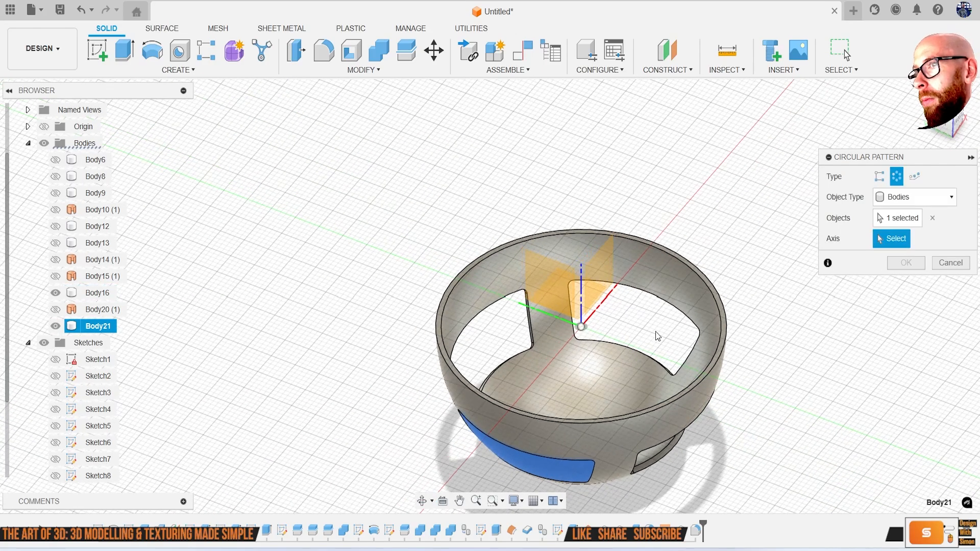
click(582, 307)
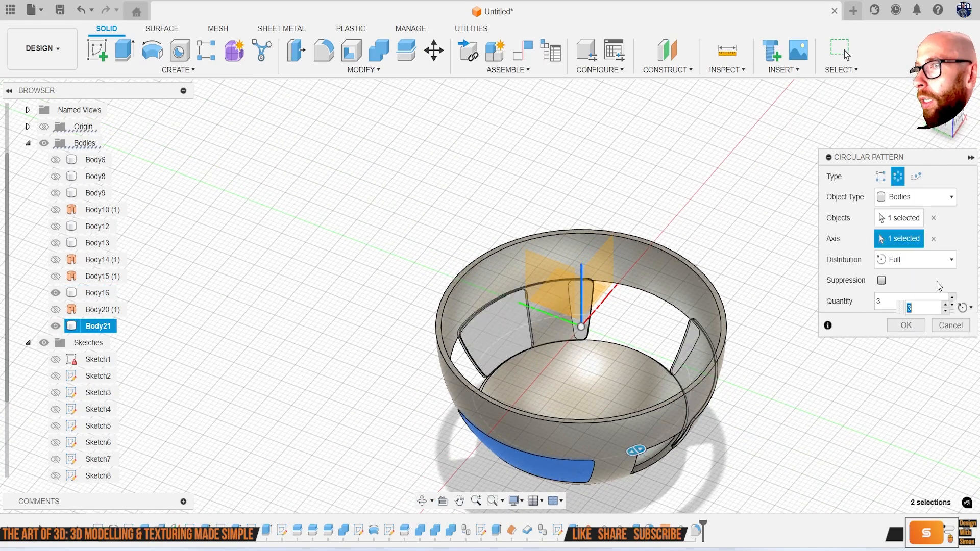
click(948, 306)
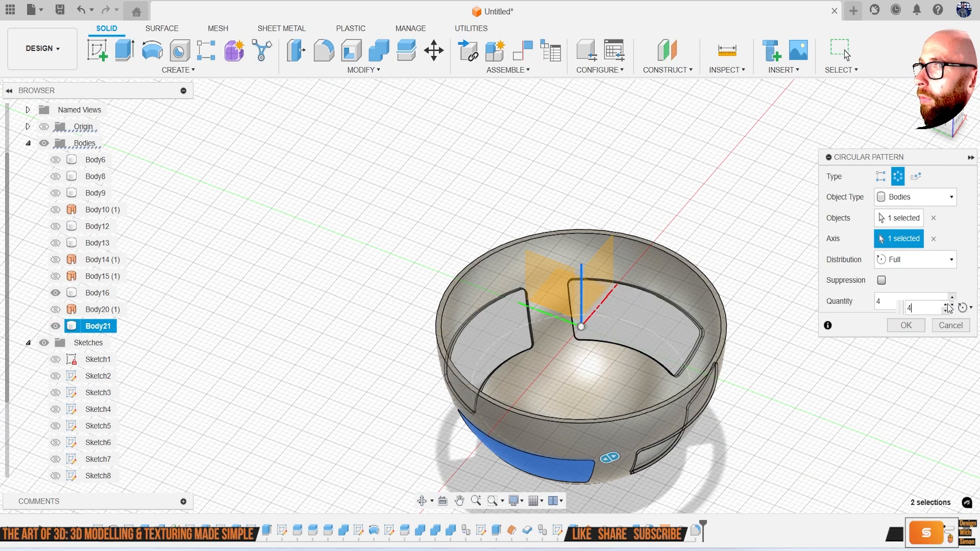
click(907, 325)
shift+middle_drag(794, 323, 496, 326)
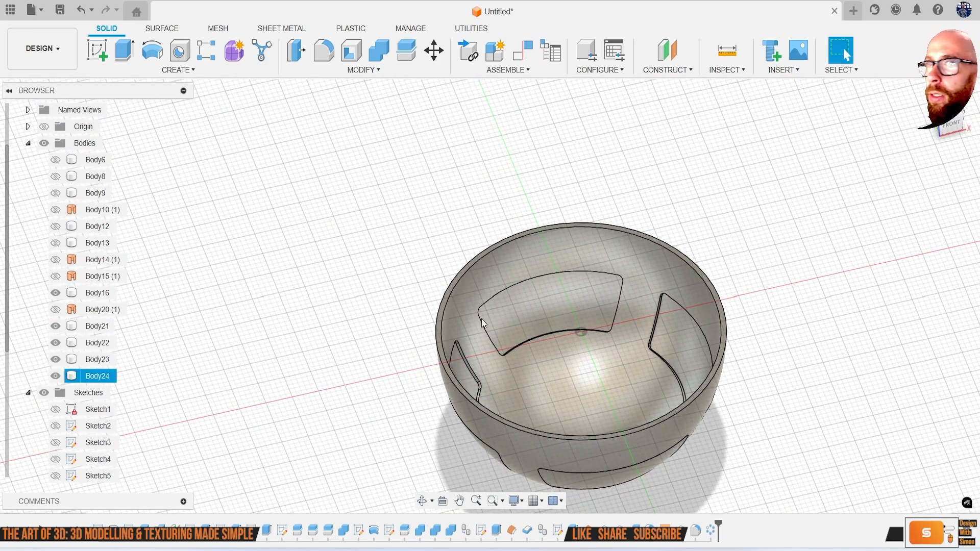
Hide all four window panels, leaving only the insert shown
click(55, 343)
click(55, 360)
click(55, 376)
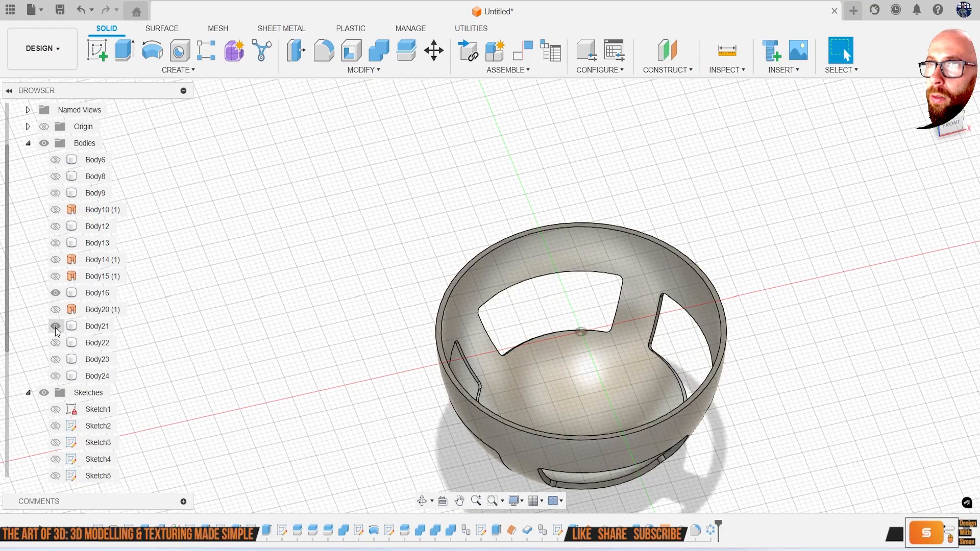
click(55, 326)
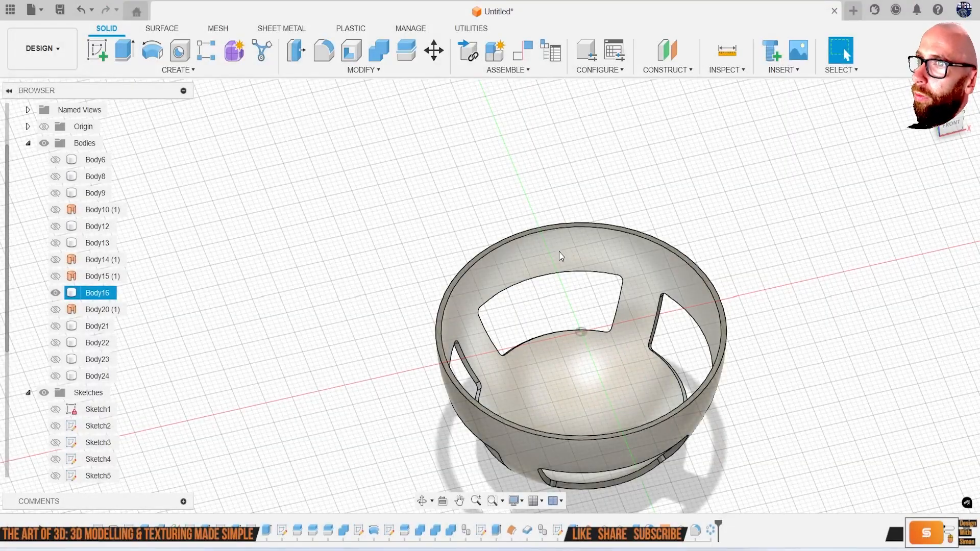
Inspect the inner rim edges of one of the insert's window openings, leaving nothing selected
click(562, 272)
shift+middle_drag(550, 356, 537, 323)
scroll(537, 324, up, 5)
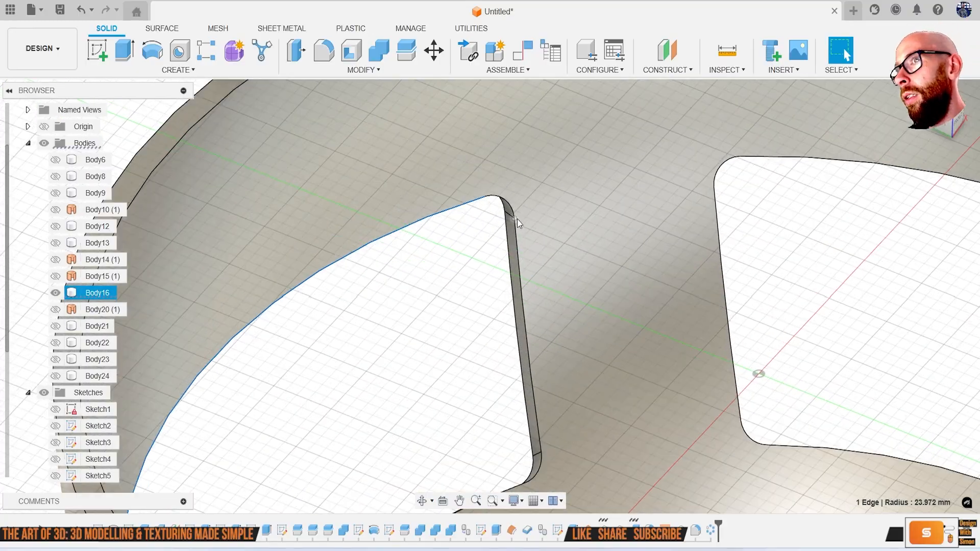
click(512, 203)
click(520, 255)
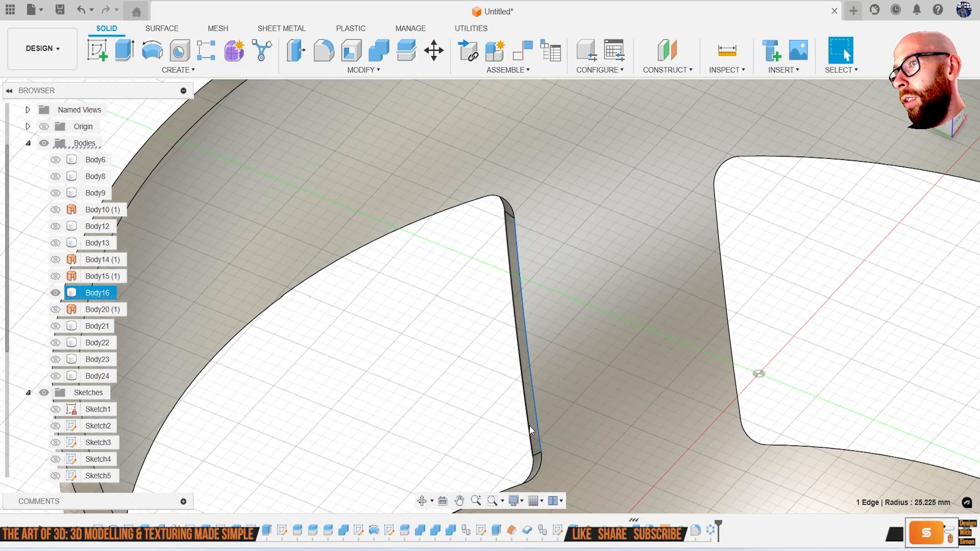
key(Escape)
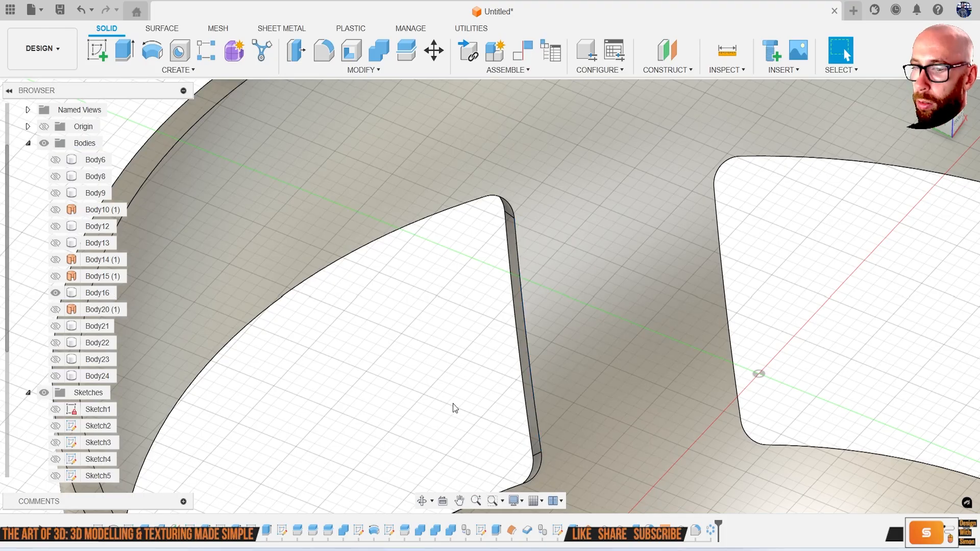
Fillet the inner and outer edge loops of all four window openings in the inner bowl (Body16) with a 0.1 mm constant radius
key(f)
click(474, 200)
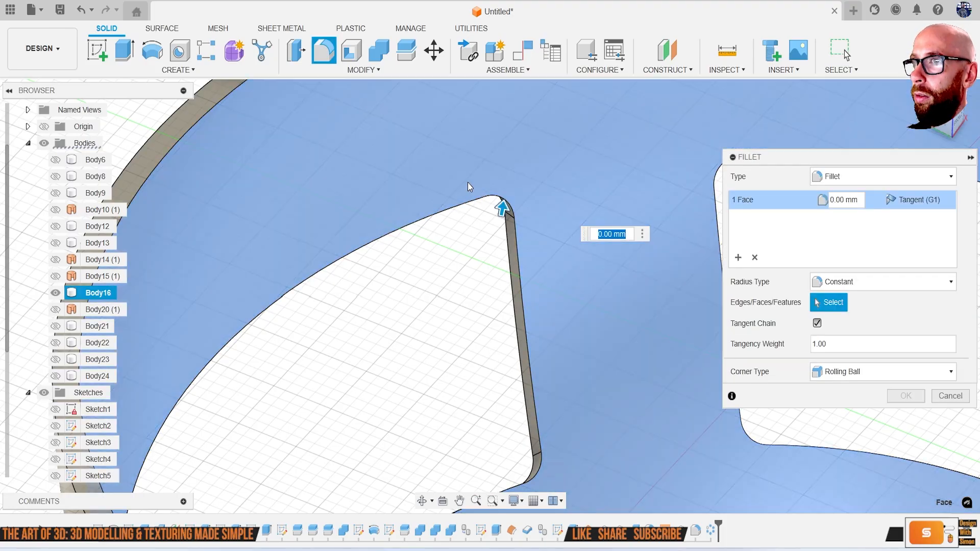
scroll(503, 303, down, 5)
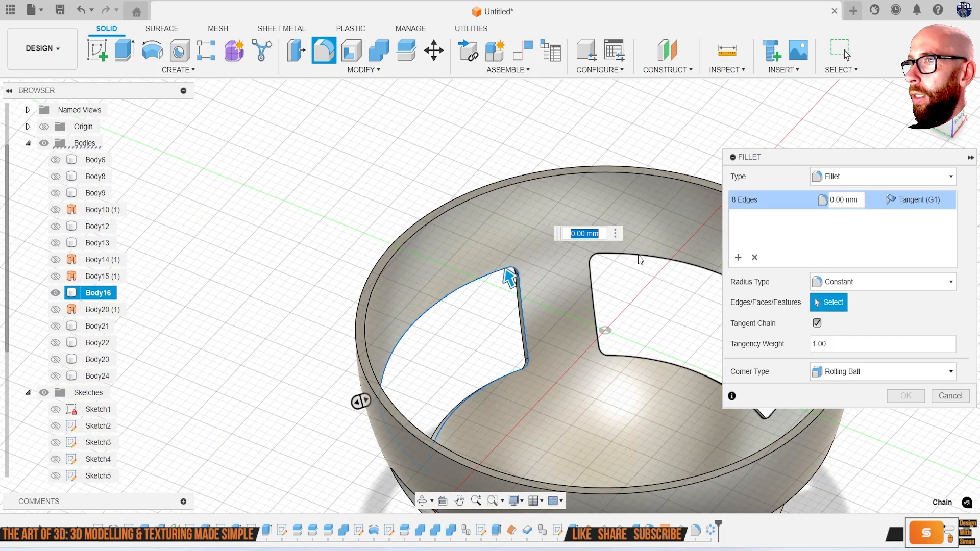
click(559, 350)
scroll(558, 350, up, 3)
shift+middle_drag(662, 351, 730, 306)
middle_drag(615, 160, 523, 300)
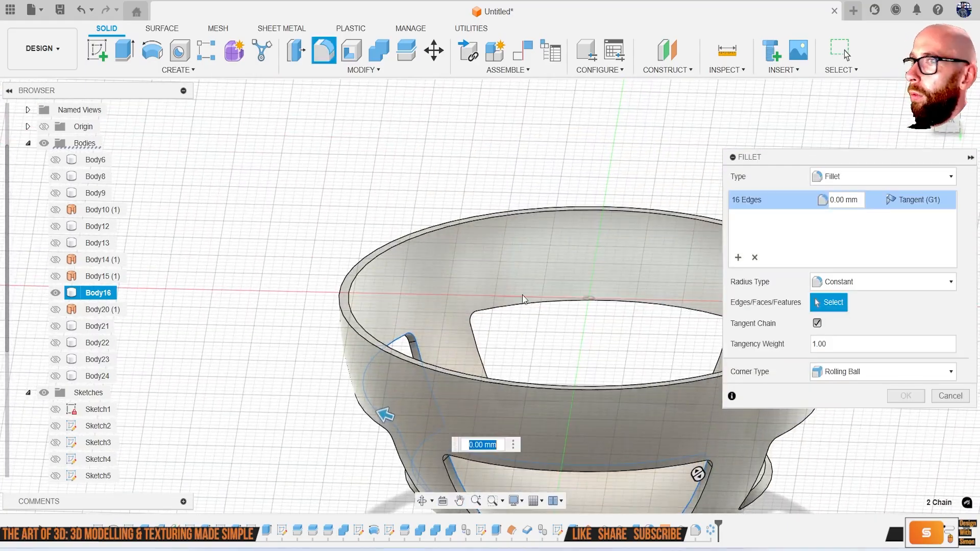
click(518, 305)
shift+middle_drag(489, 342, 553, 274)
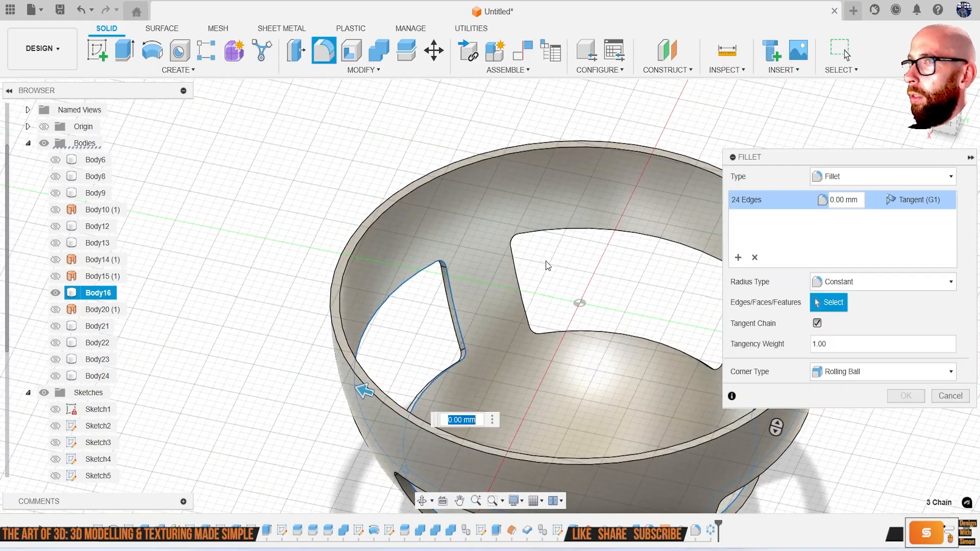
click(515, 305)
scroll(514, 304, down, 3)
shift+middle_drag(515, 305, 457, 381)
text(5)
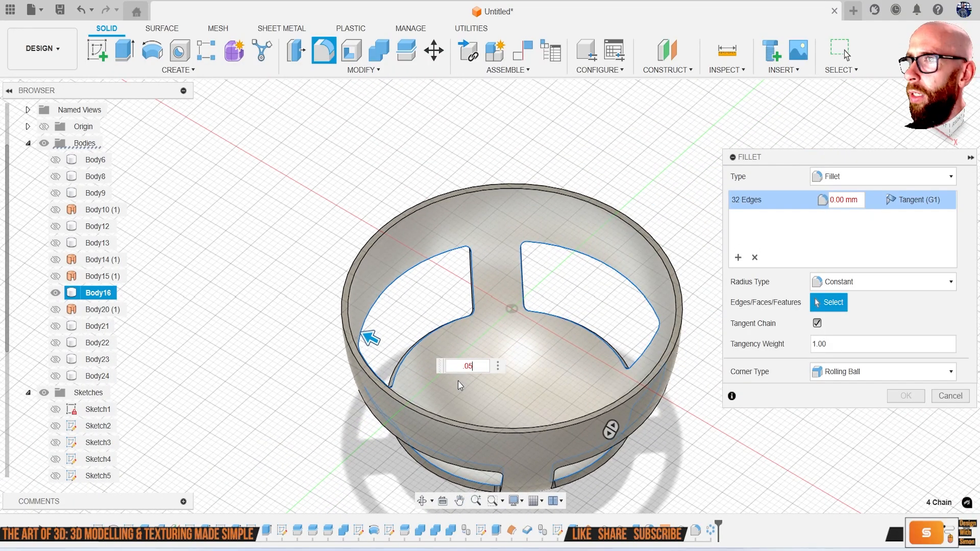
scroll(474, 274, up, 5)
scroll(475, 274, up, 3)
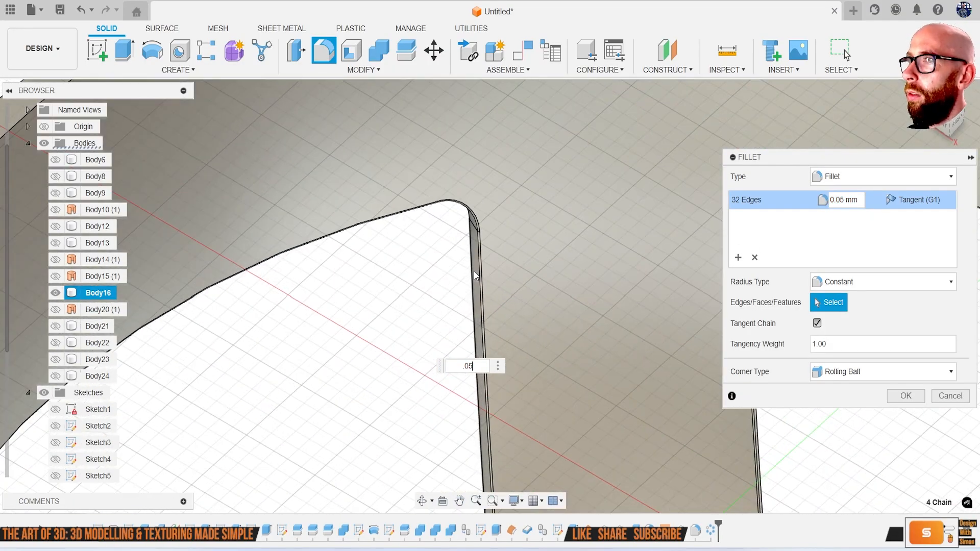
key(BackSpace)
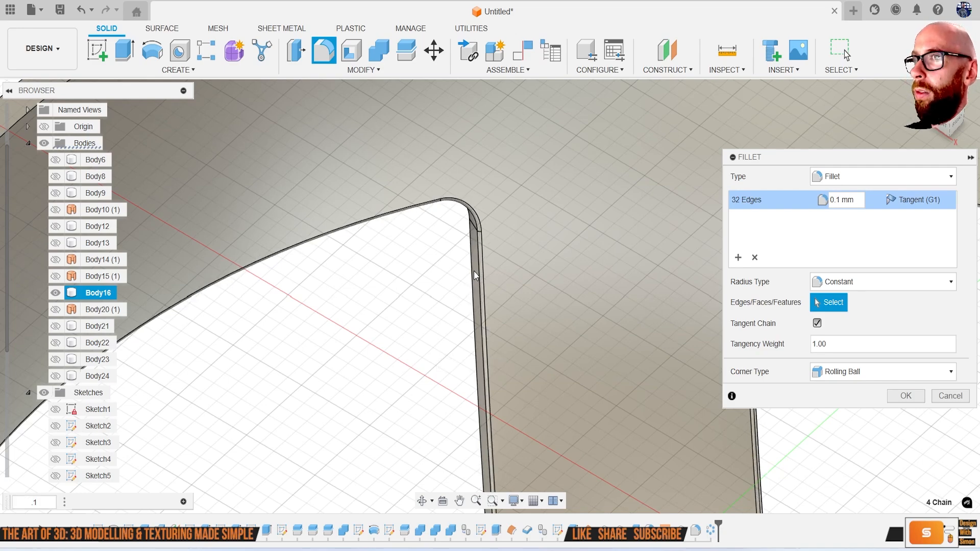
key(Return)
Show the four panel bodies, Body21 to Body24, inside the inner bowl's window openings
click(55, 326)
click(55, 342)
click(58, 372)
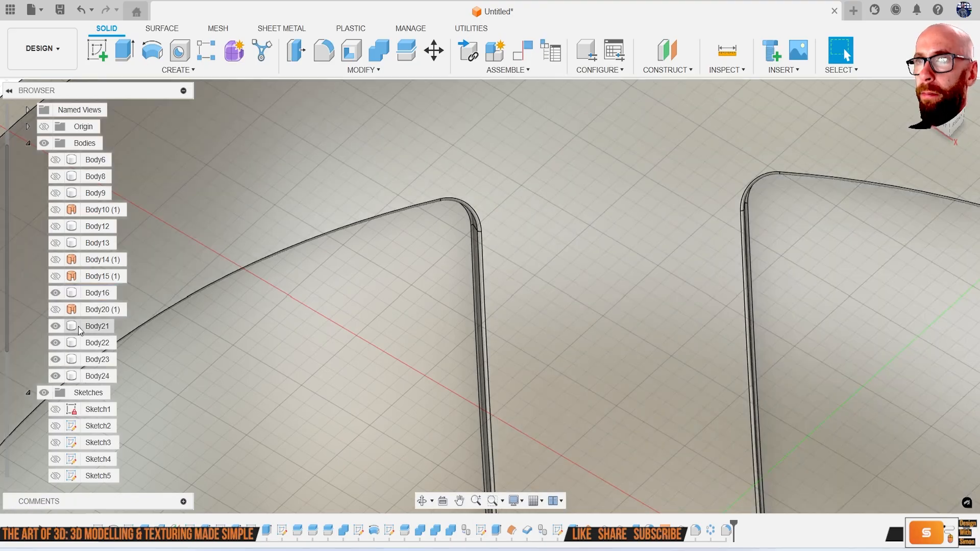
scroll(74, 349, up, 2)
scroll(357, 293, down, 8)
scroll(404, 305, down, 3)
shift+middle_drag(404, 306, 437, 317)
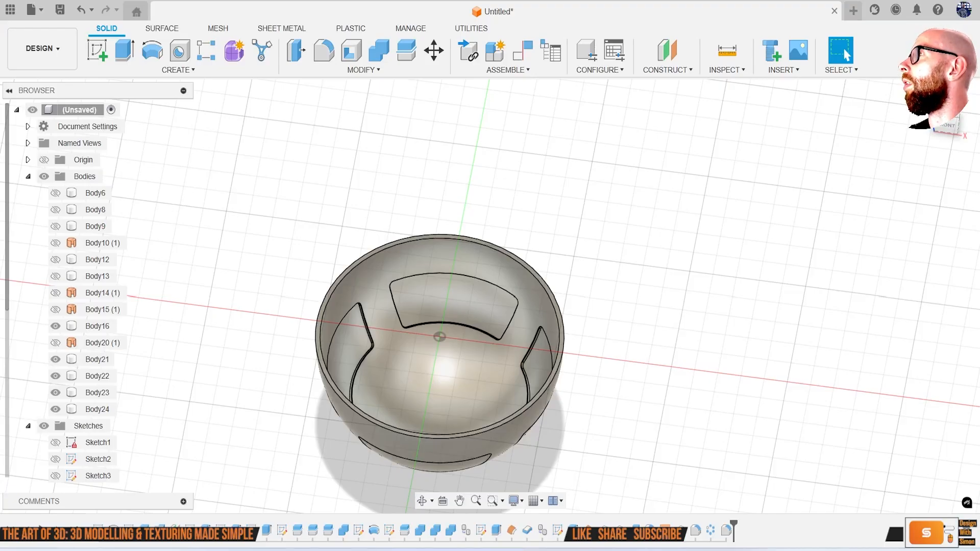
shift+middle_drag(684, 321, 585, 334)
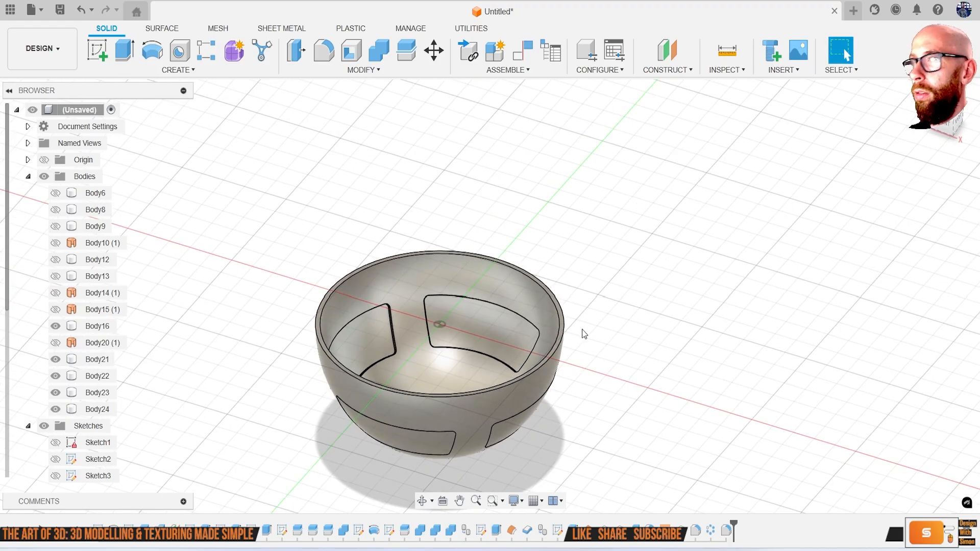
Temporarily show the outer lower shell (Body6) around the inner bowl to check their fit, and hide it again
click(55, 276)
click(59, 280)
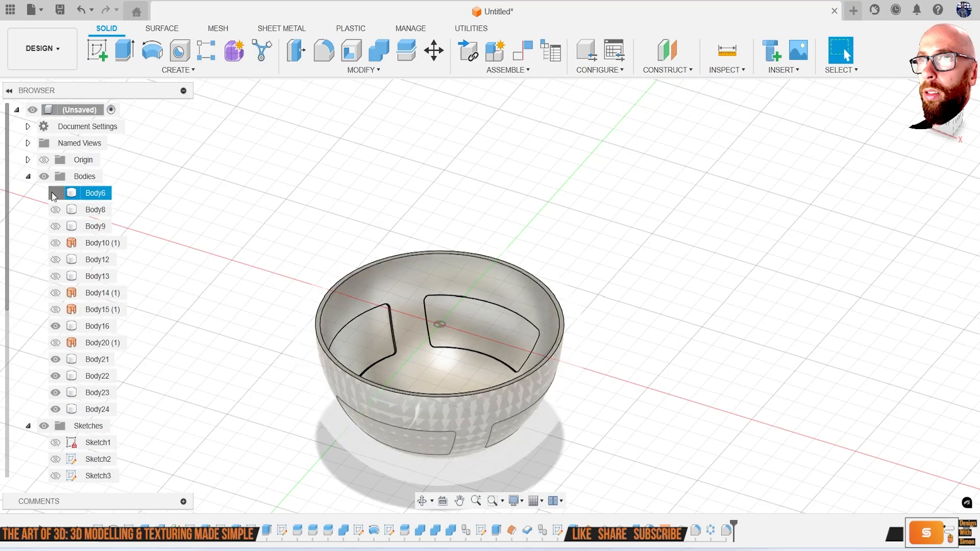
click(55, 194)
shift+middle_drag(338, 302, 303, 285)
click(206, 293)
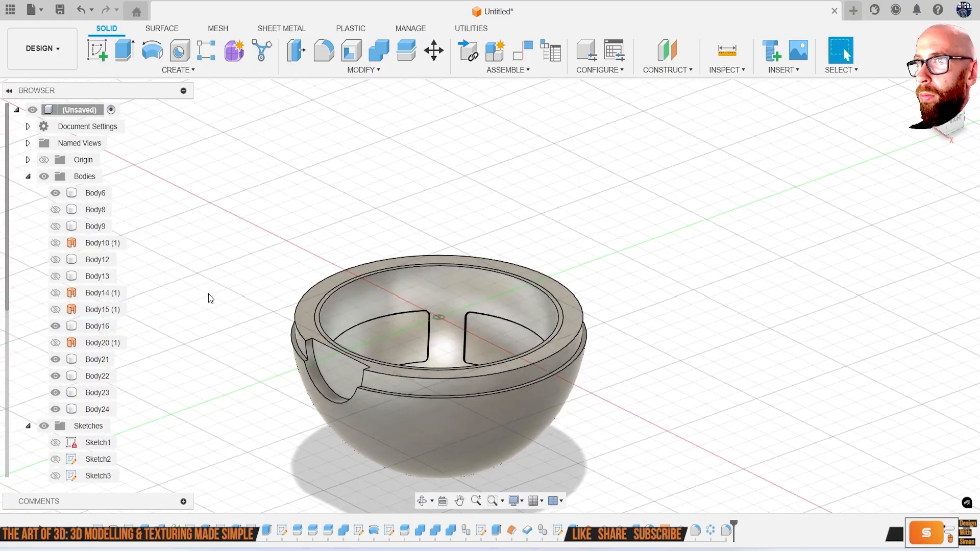
scroll(211, 296, up, 1)
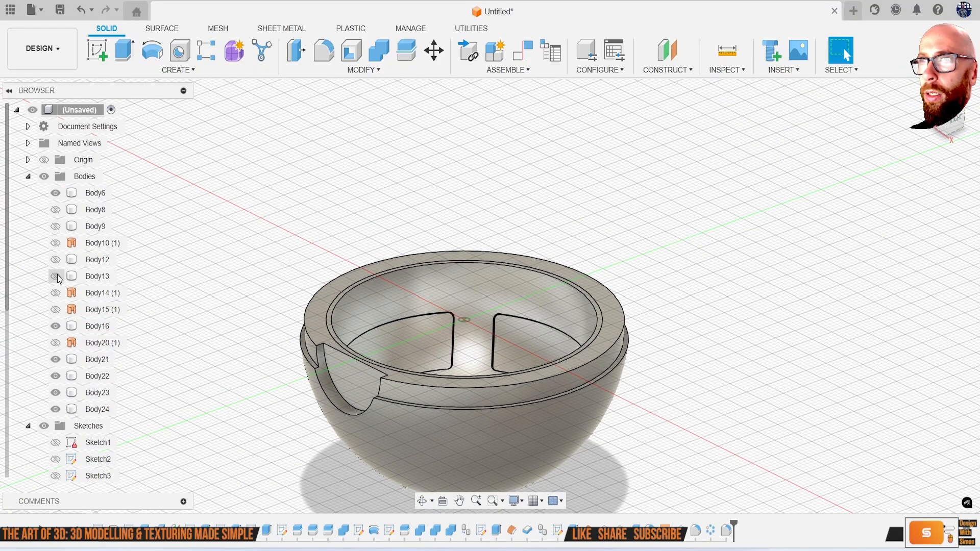
click(56, 210)
click(55, 210)
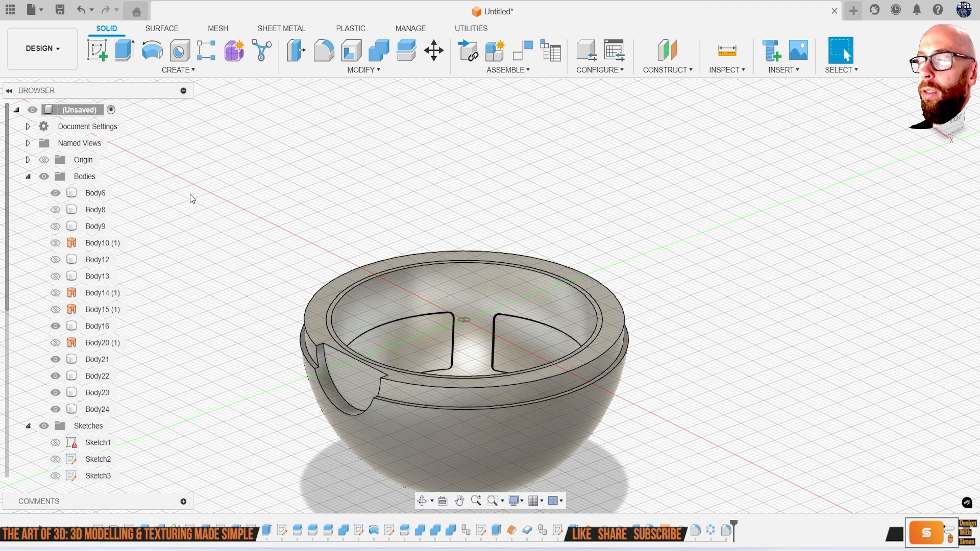
click(56, 193)
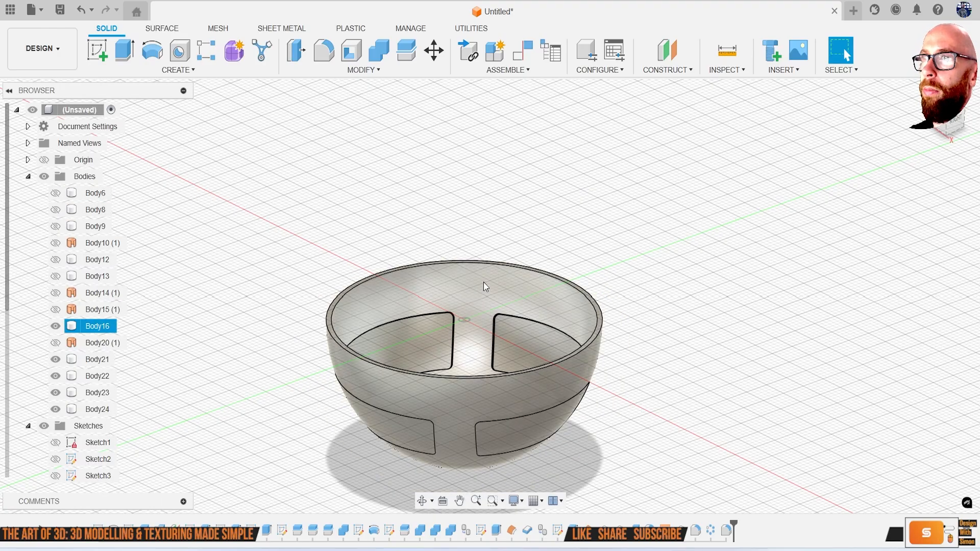
Mirror the inner bowl and its four panels across the bowl's flat rim face, using the New Body operation
click(162, 71)
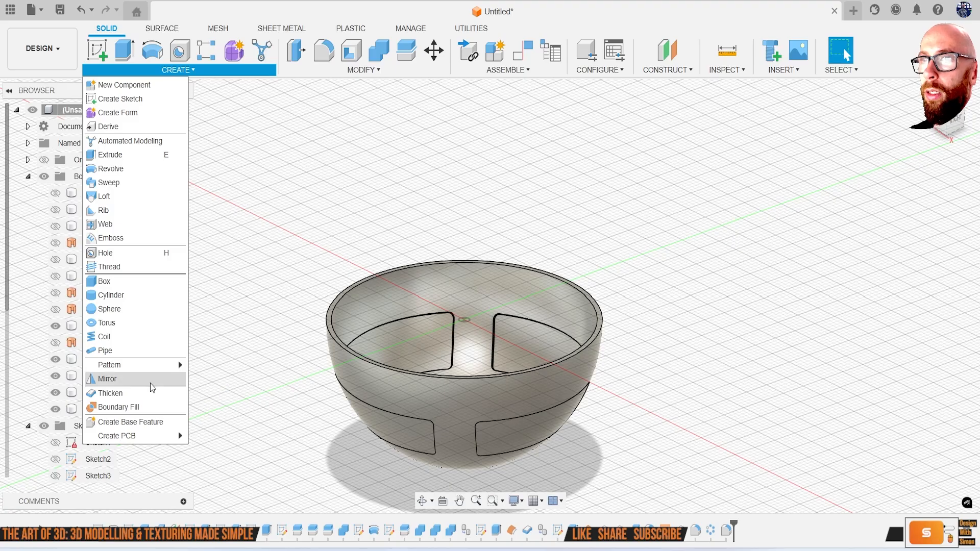
click(118, 379)
click(465, 335)
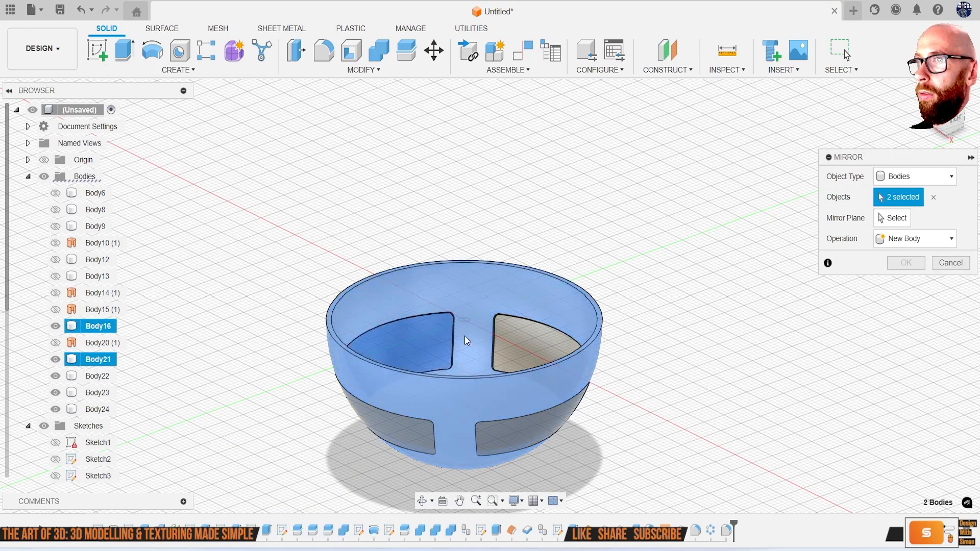
click(514, 386)
click(453, 423)
click(448, 424)
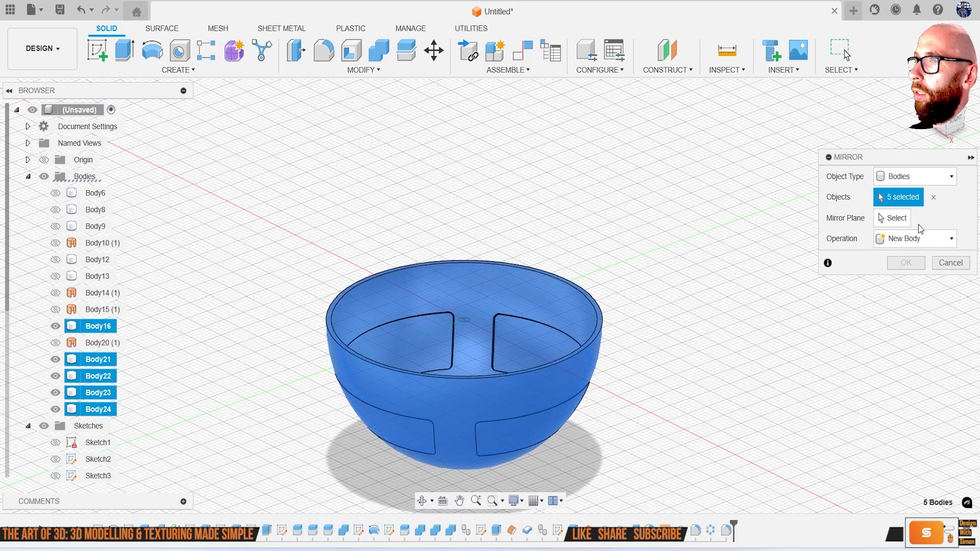
click(893, 218)
shift+middle_drag(498, 280, 562, 287)
scroll(529, 237, up, 5)
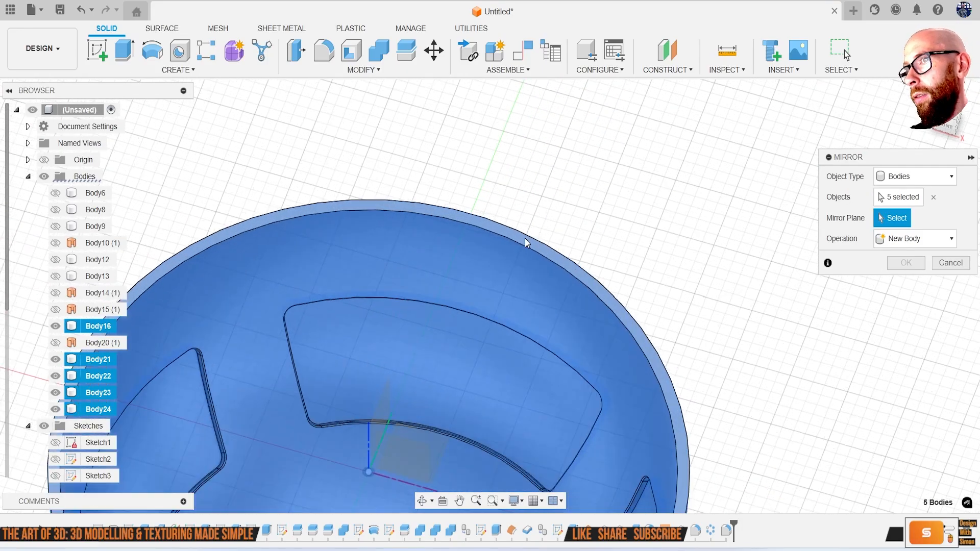
click(522, 237)
scroll(529, 247, down, 5)
scroll(528, 255, down, 4)
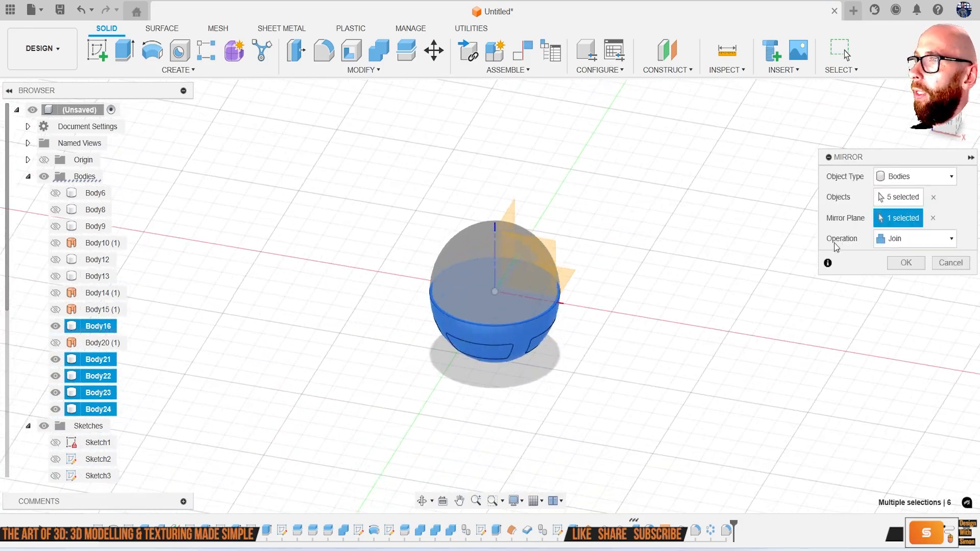
click(920, 240)
click(917, 264)
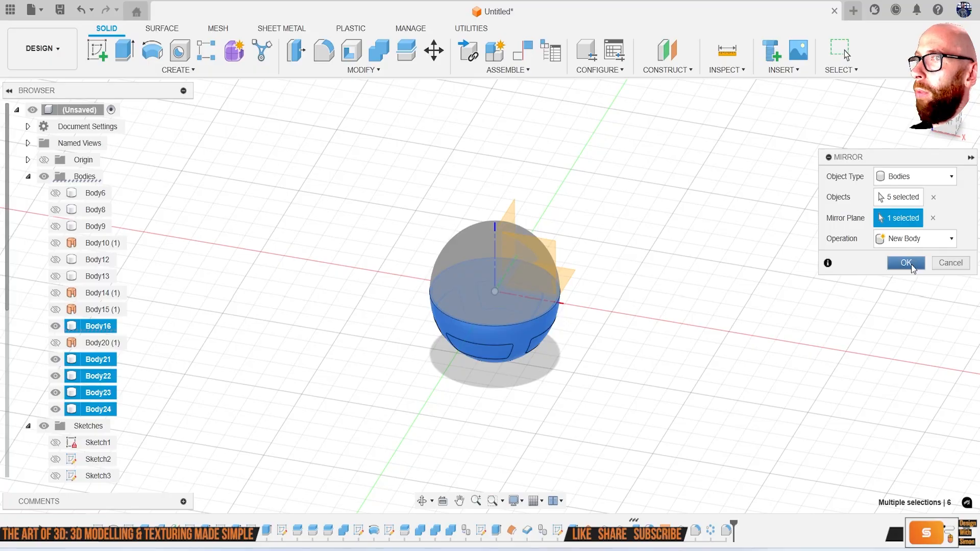
click(913, 265)
shift+middle_drag(599, 308, 582, 282)
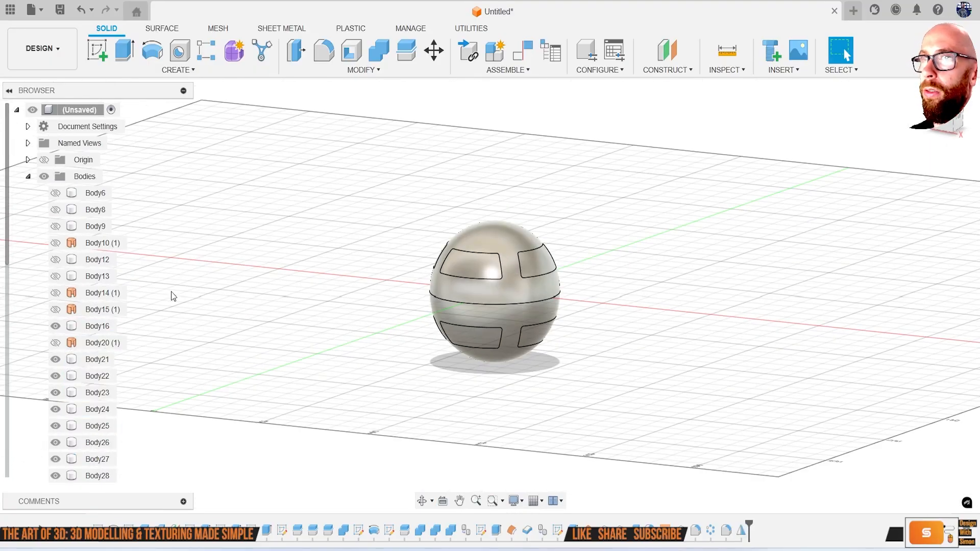
Hide the lower inner bowl (Body16) and all eight panels, Body21 to Body24 and Body26 to Body29, leaving only Body25 shown
scroll(54, 335, down, 3)
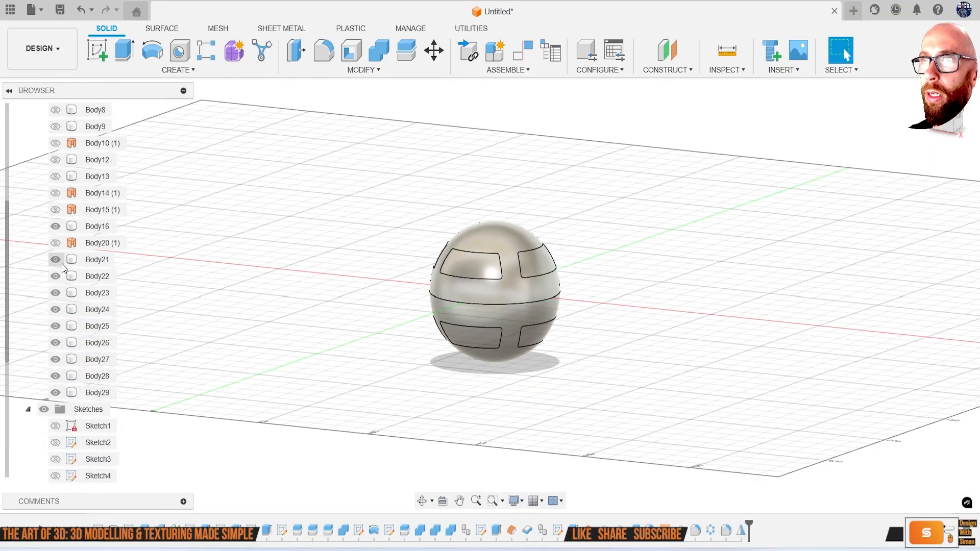
click(57, 279)
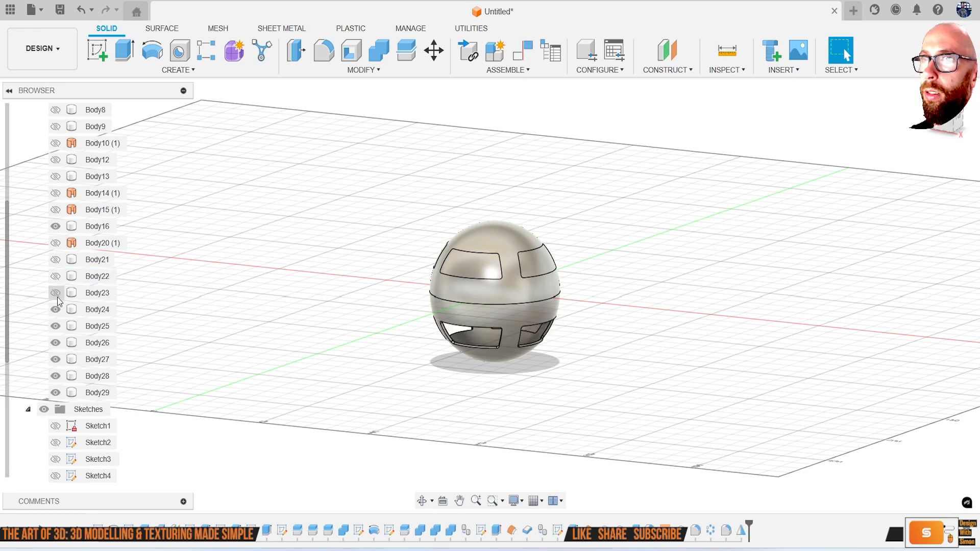
click(57, 326)
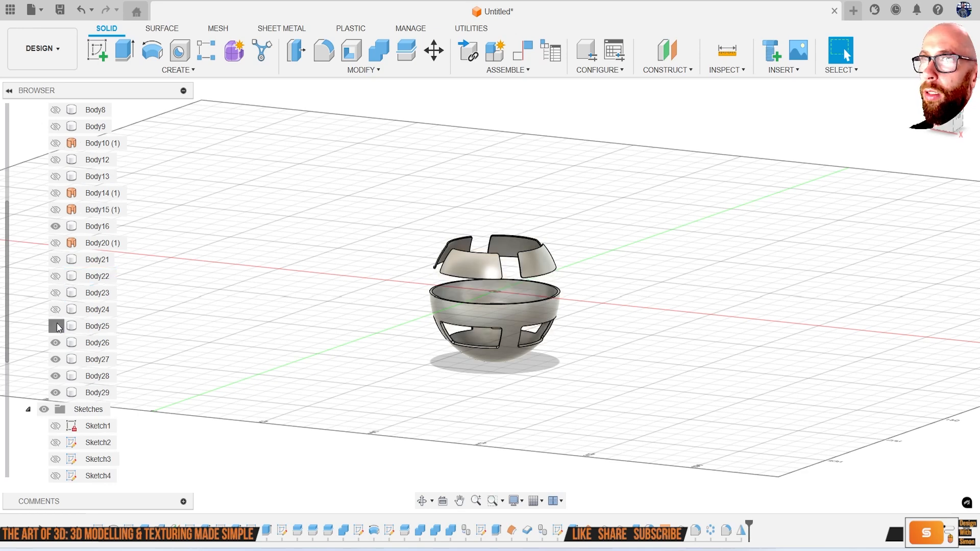
click(56, 326)
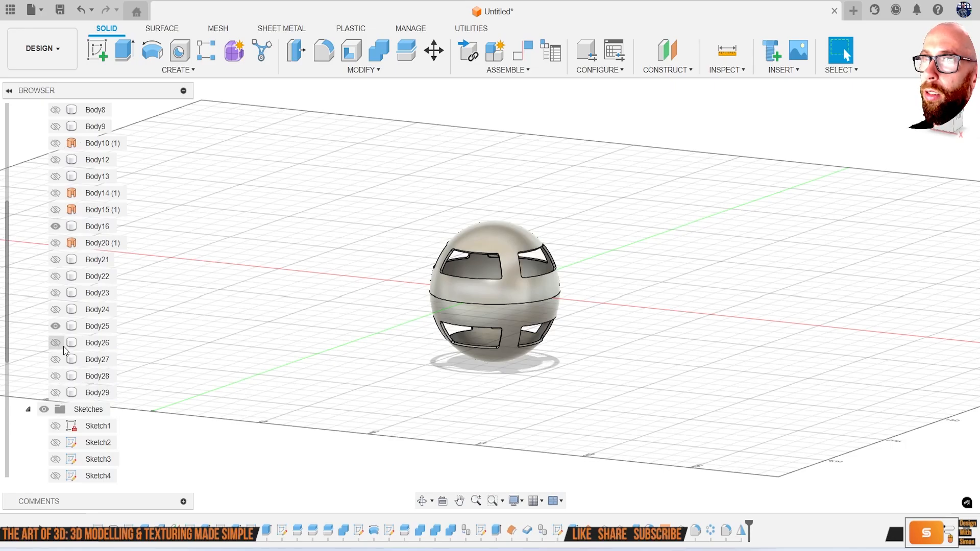
click(54, 227)
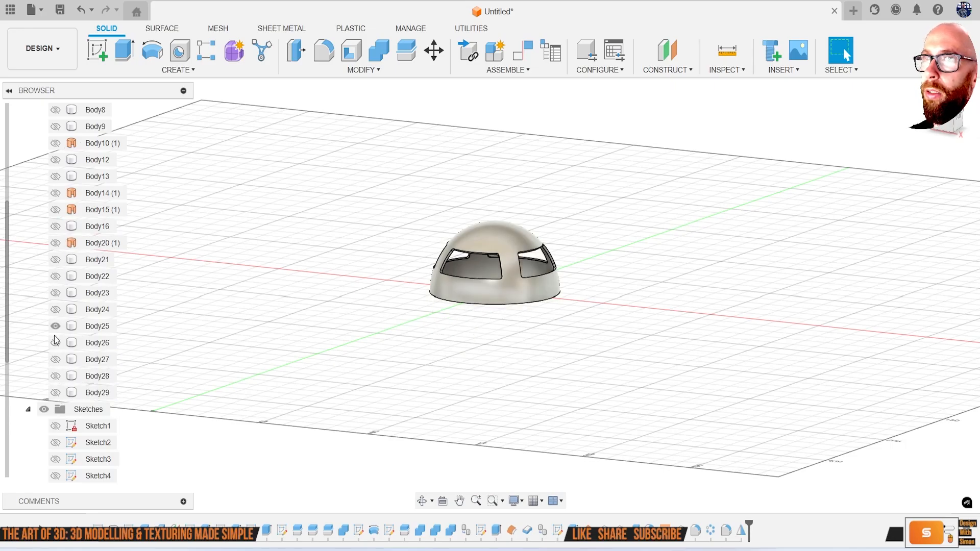
scroll(504, 296, down, 1)
scroll(466, 285, up, 6)
shift+middle_drag(466, 285, 511, 244)
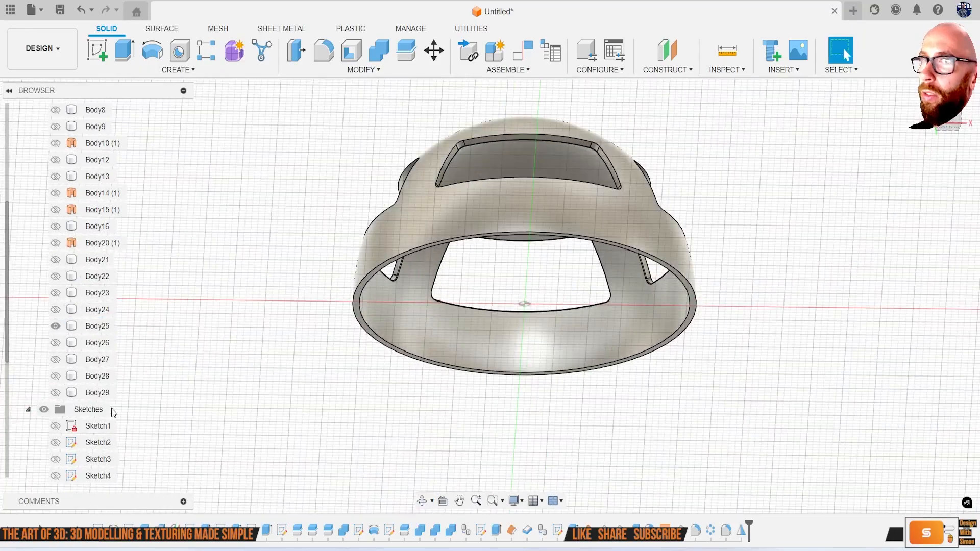
Show the mirrored panels, Body26 to Body29, in the openings of the upper inner shell
click(60, 397)
click(56, 376)
click(54, 363)
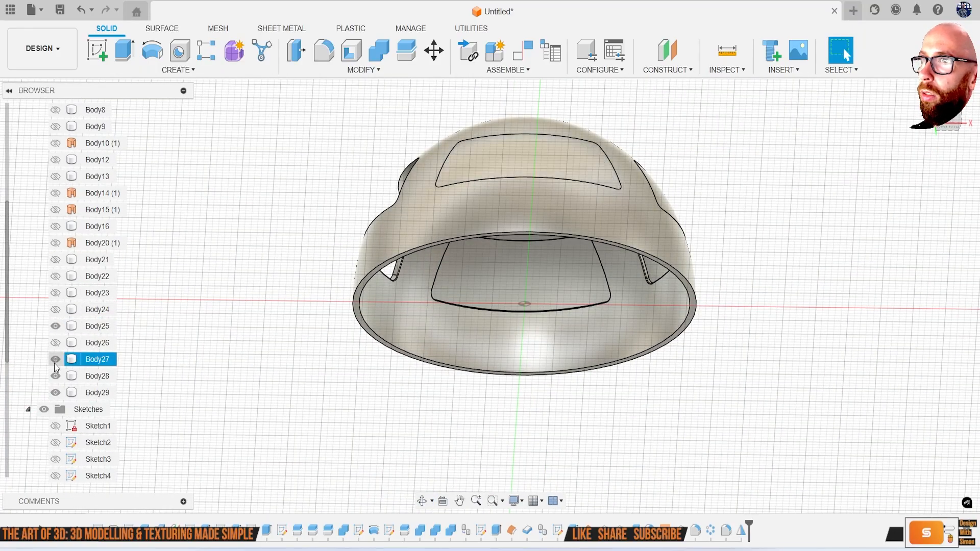
click(56, 342)
shift+middle_drag(327, 332, 352, 357)
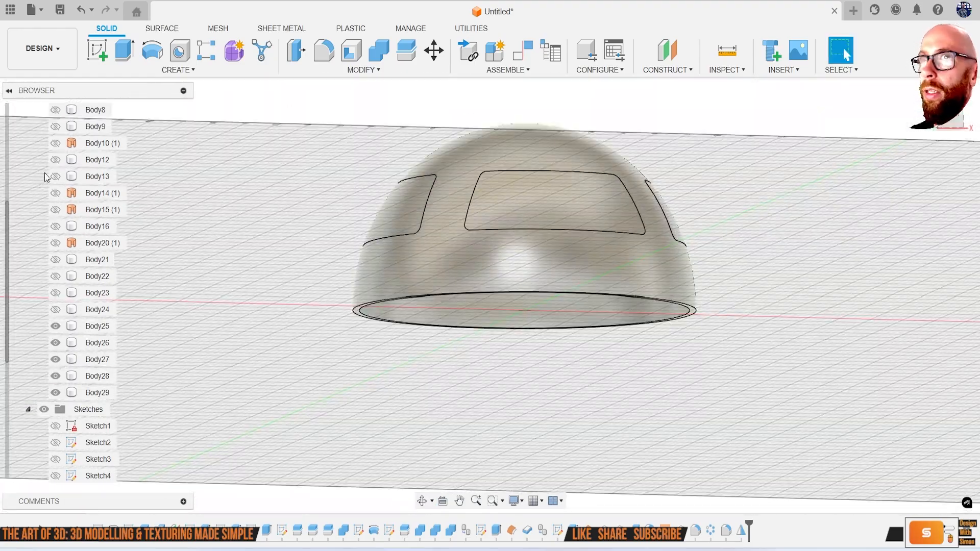
Show the outer upper shell (Body8) over the inner dome, toggling the lower shell (Body6) on and off to compare
scroll(62, 194, up, 3)
click(56, 193)
shift+middle_drag(274, 240, 356, 291)
click(55, 183)
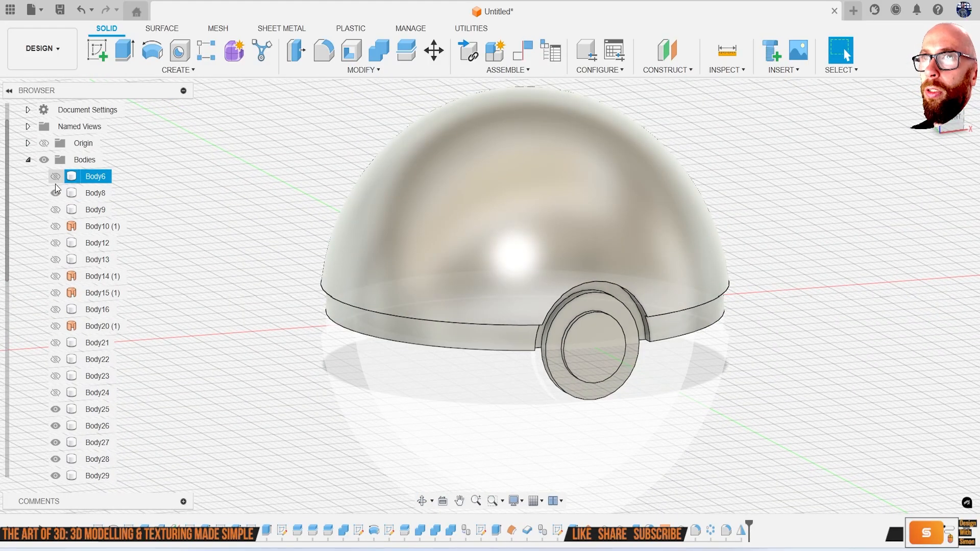
click(56, 181)
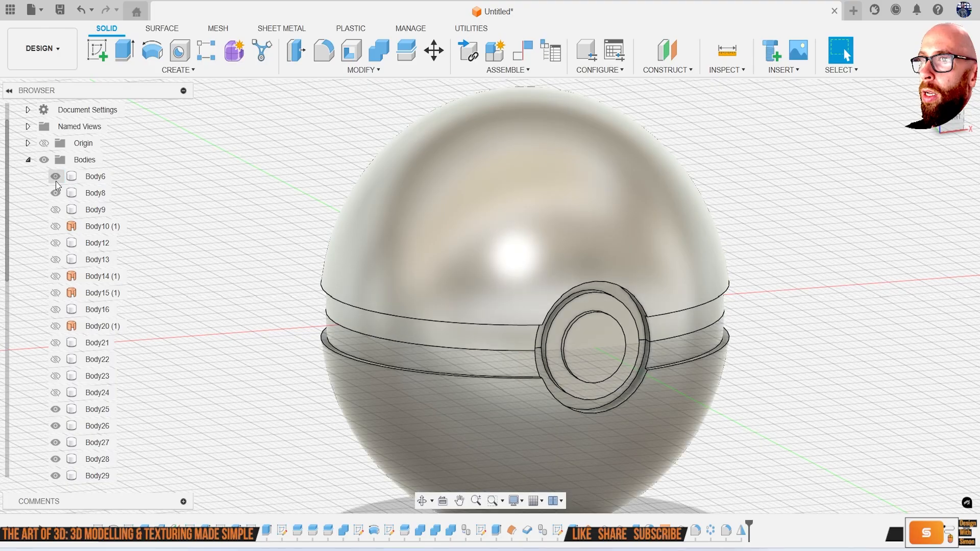
click(56, 181)
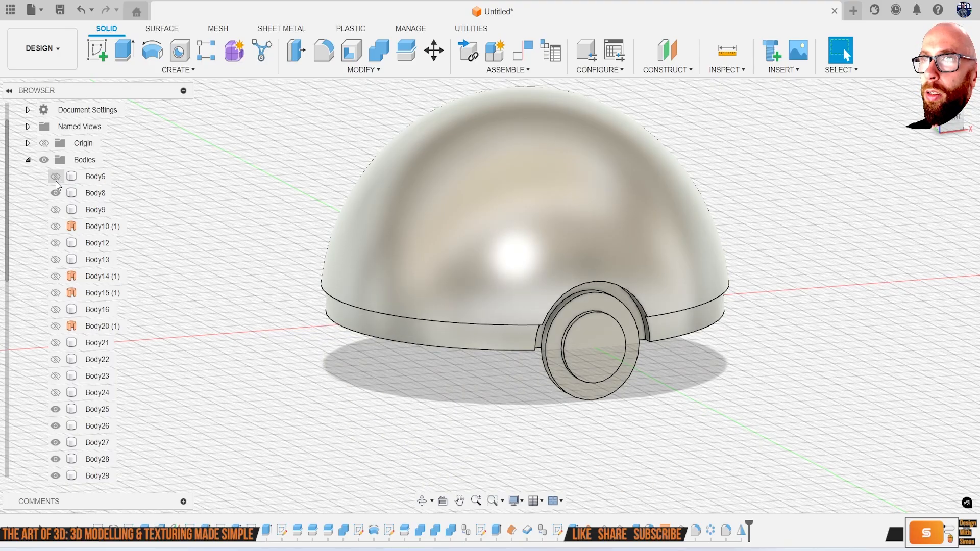
Hide the upper inner shell and its panels, Body25 to Body29, and show the outer lower shell (Body6)
scroll(72, 388, down, 2)
click(56, 410)
click(57, 393)
click(56, 376)
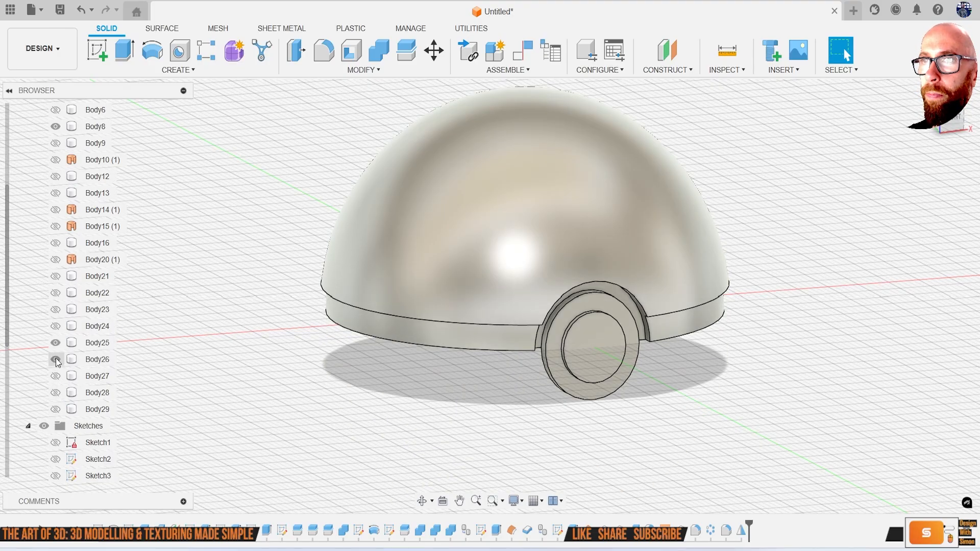
scroll(78, 313, up, 3)
click(56, 193)
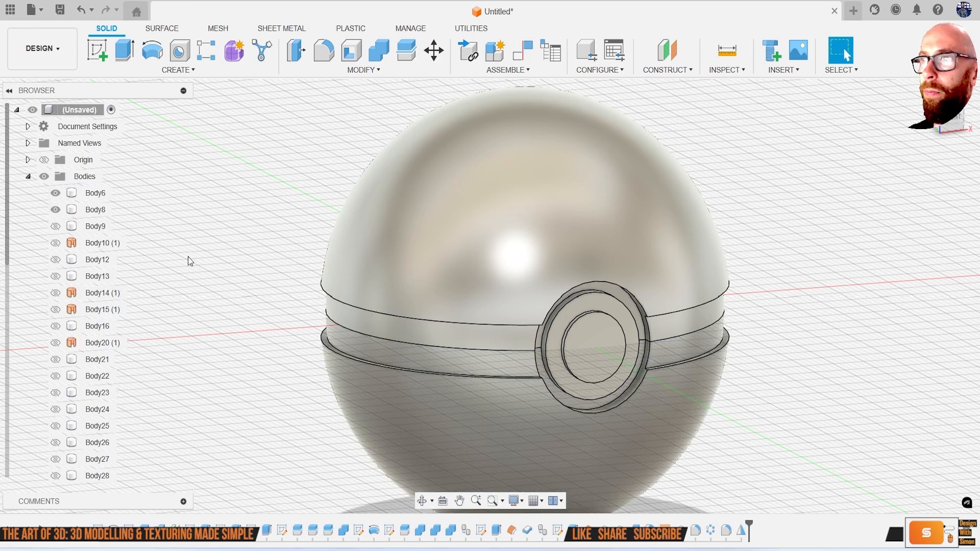
Sketch a centre rectangle at the origin on the vertical plane facing the button, spanning the width of the button's middle circle
scroll(299, 328, down, 3)
shift+middle_drag(299, 327, 386, 298)
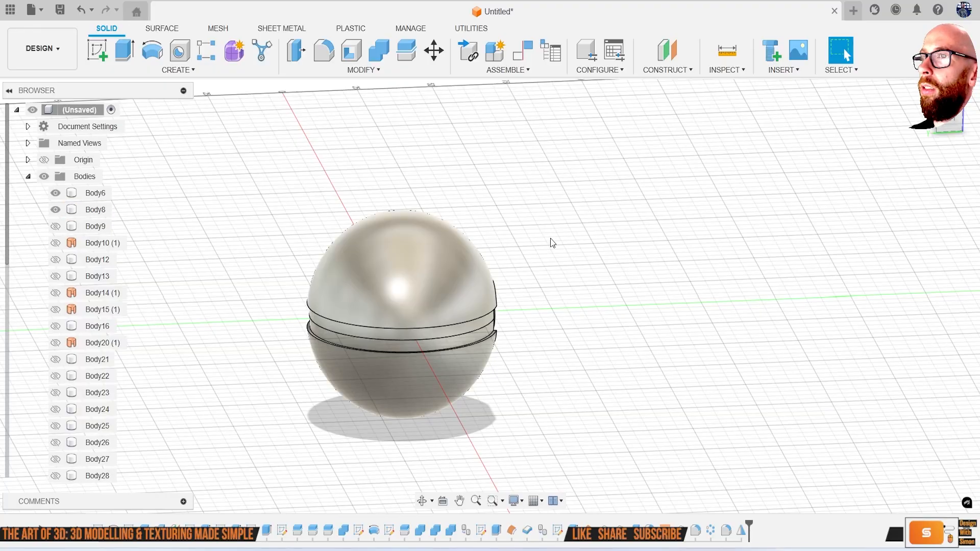
click(97, 50)
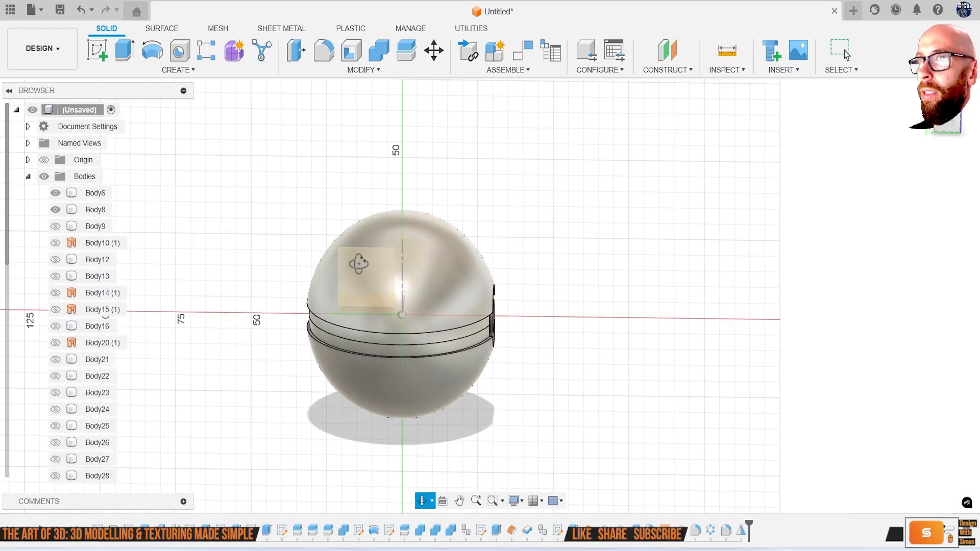
click(323, 275)
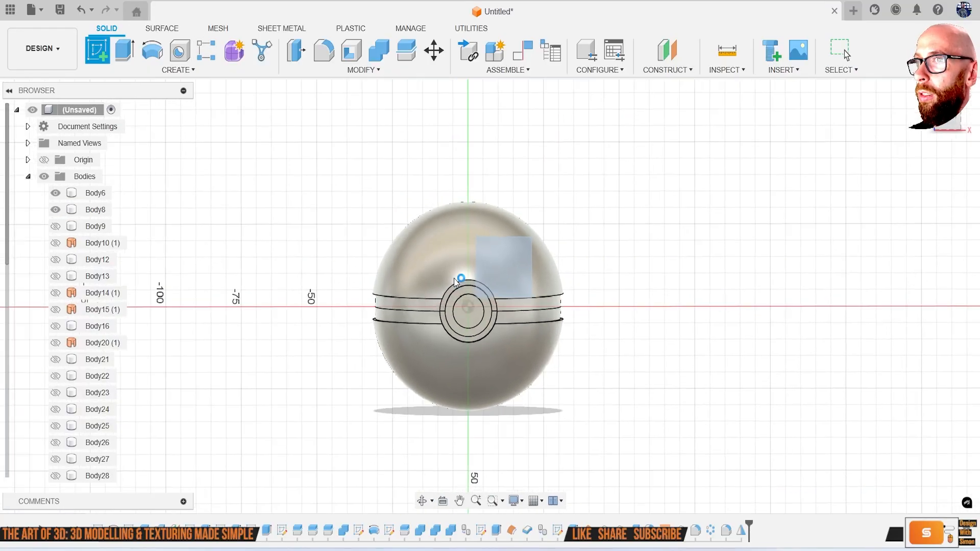
scroll(476, 299, up, 2)
key(r)
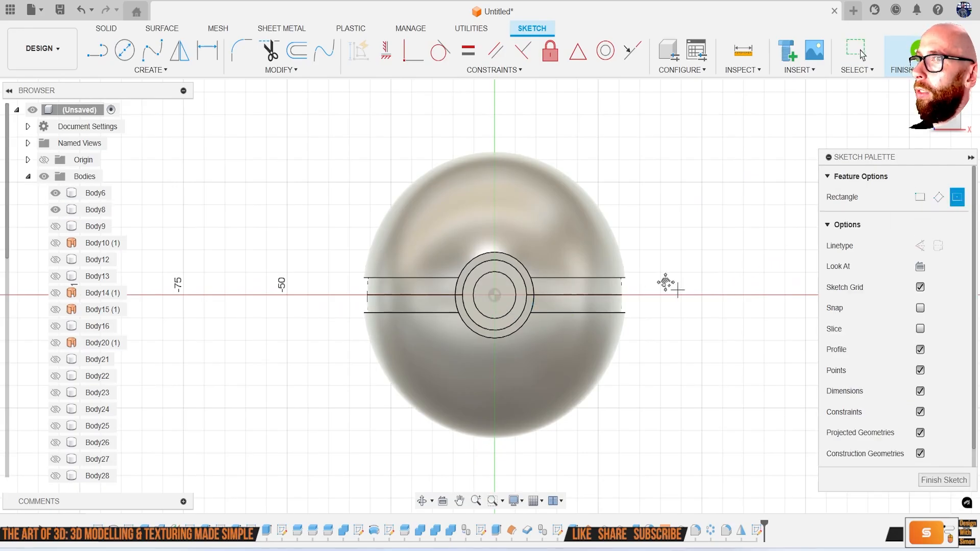
scroll(444, 284, up, 4)
click(366, 289)
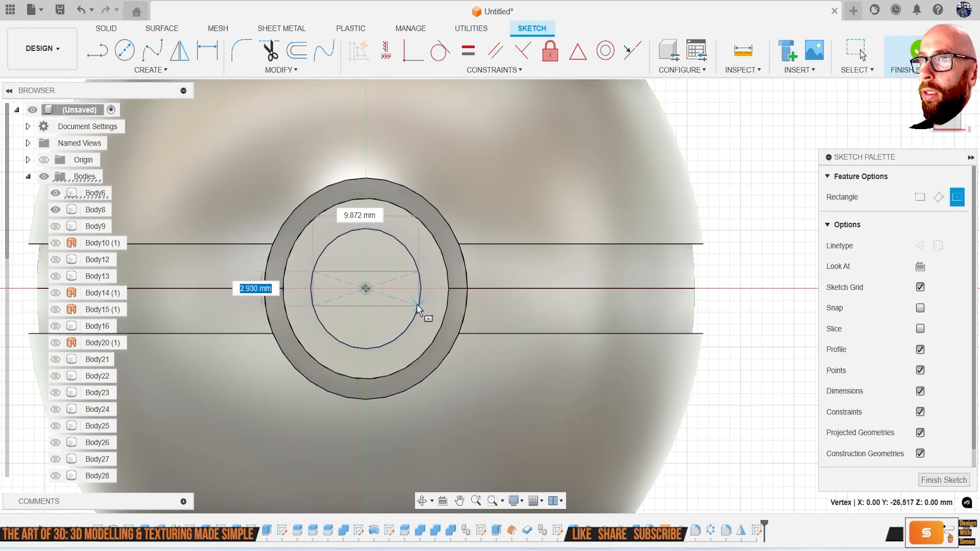
click(452, 320)
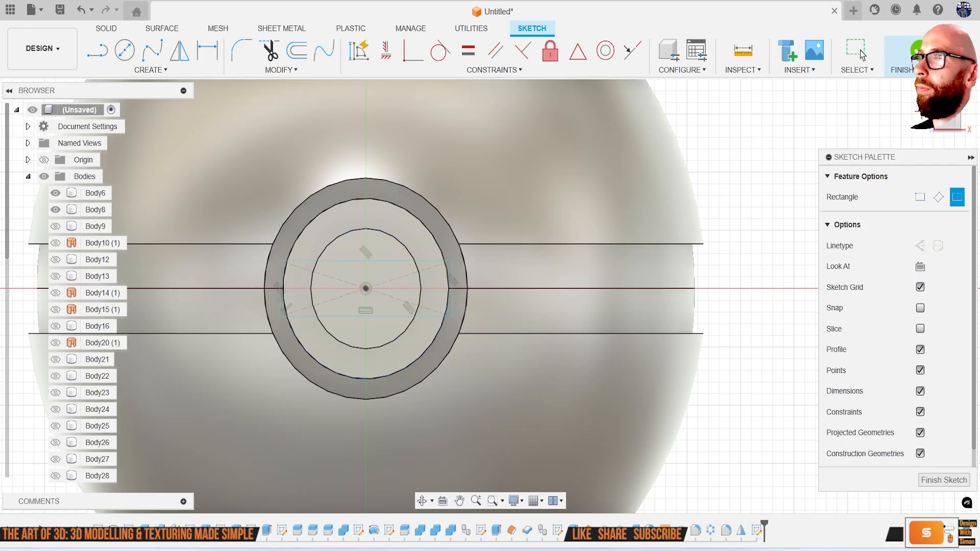
click(918, 53)
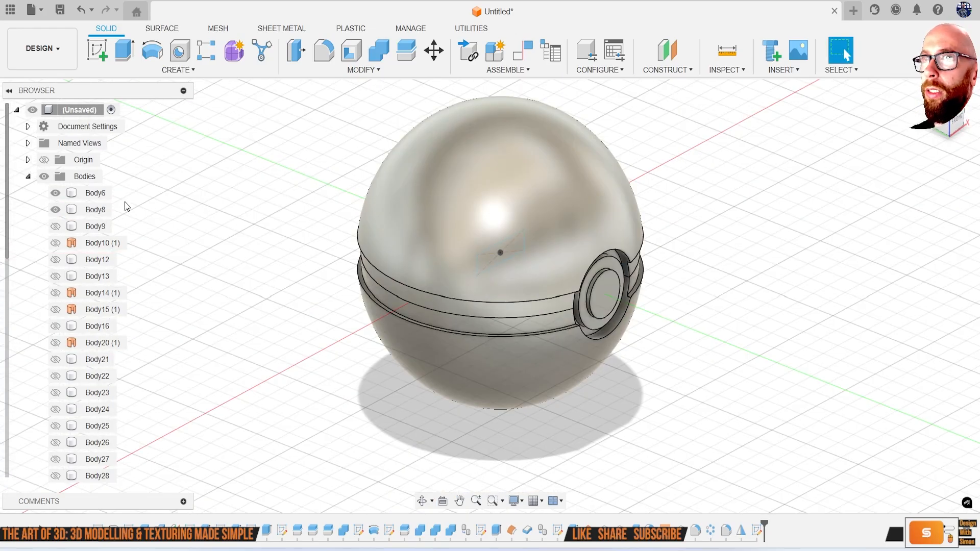
Duplicate the outer shells Body6 and Body8 in place, and hide the two originals
click(101, 194)
key(m)
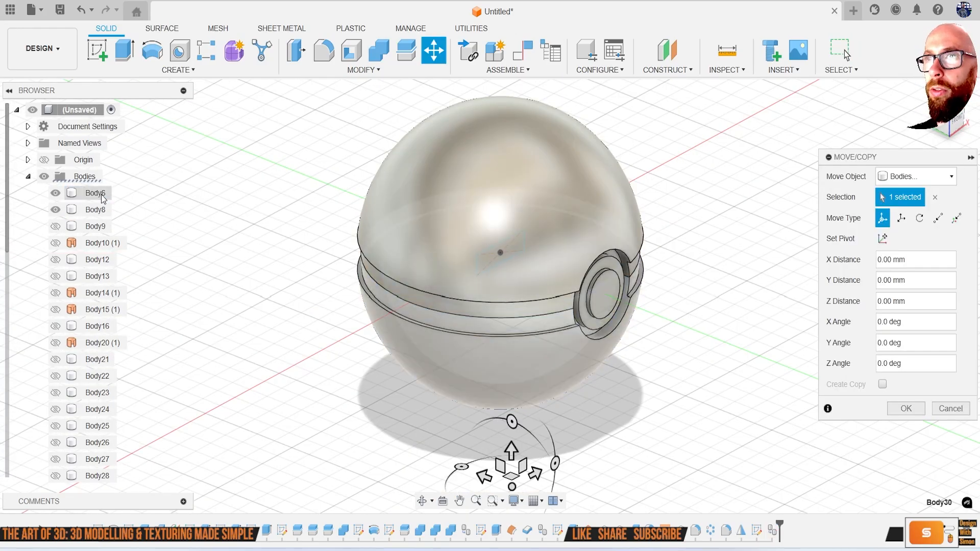
key(Escape)
click(97, 210)
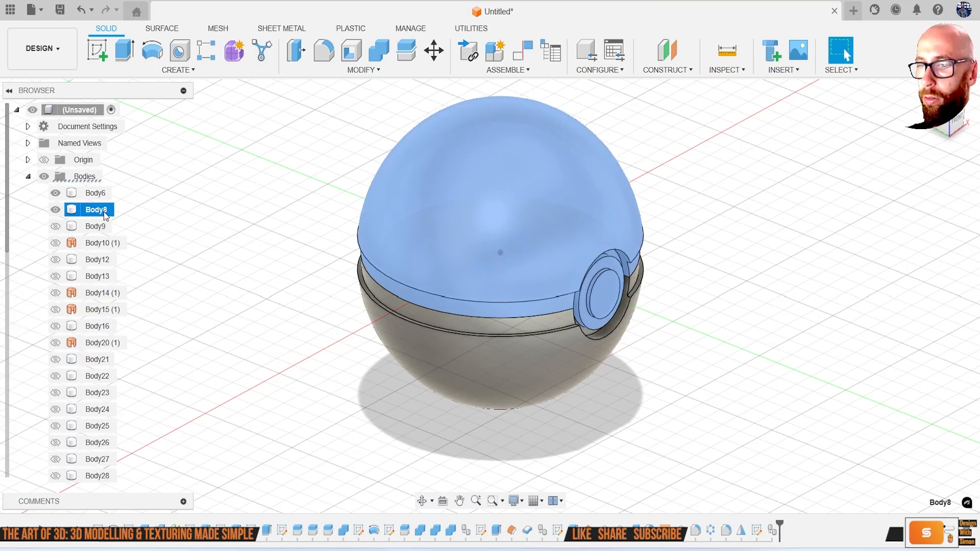
key(m)
key(Escape)
click(60, 194)
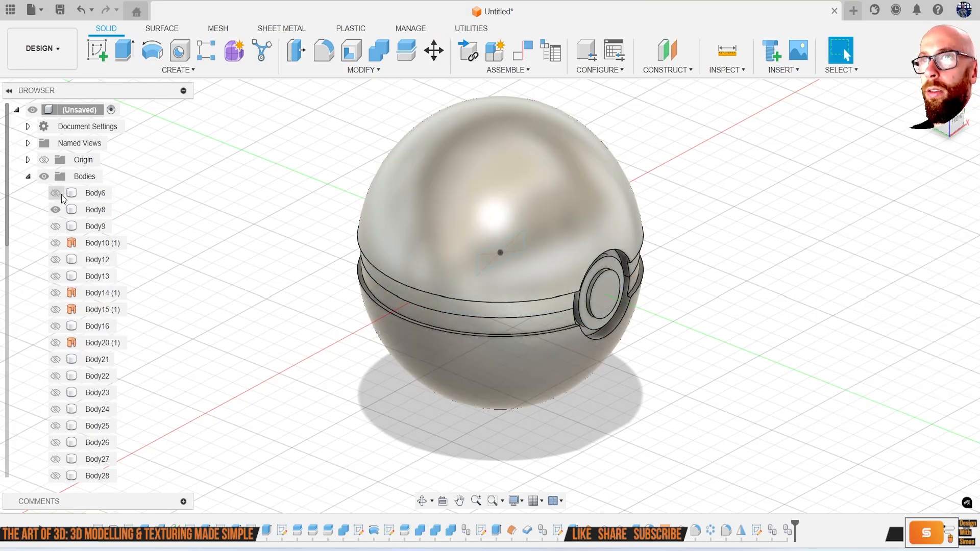
Extrude the rectangle about 40.6 mm towards the back with the Intersect operation, trimming the duplicated shells to a small two-part block
scroll(74, 350, down, 5)
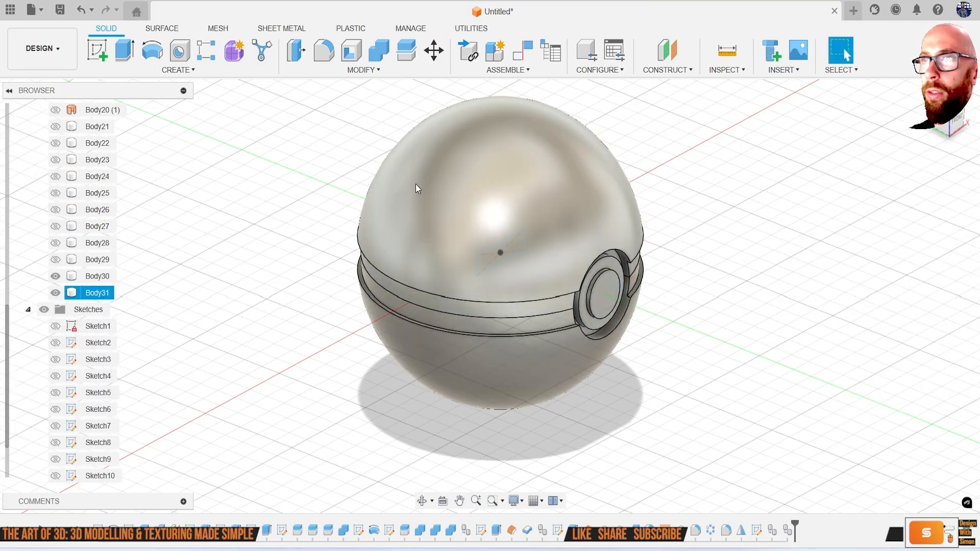
key(e)
shift+middle_drag(477, 300, 495, 251)
drag(496, 251, 328, 298)
shift+middle_drag(328, 297, 598, 292)
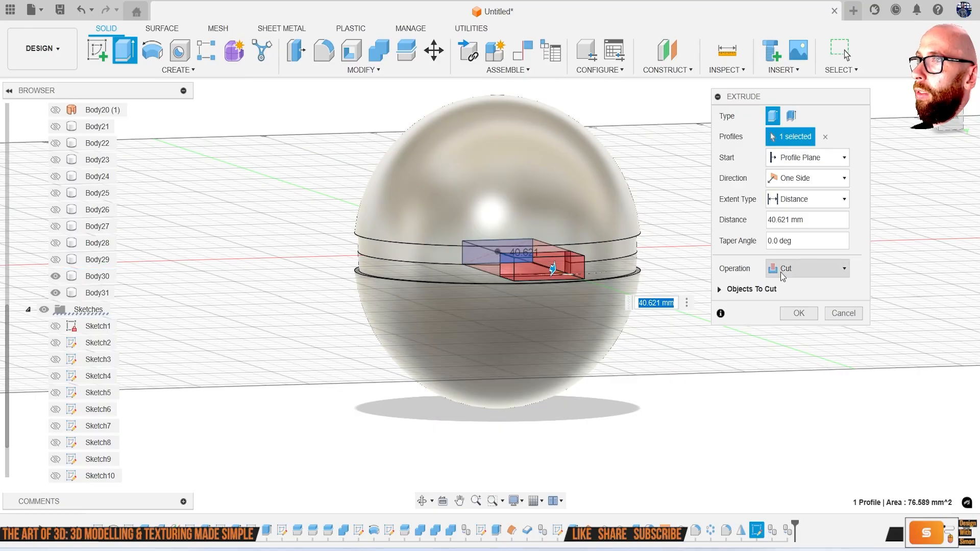
click(812, 272)
click(825, 316)
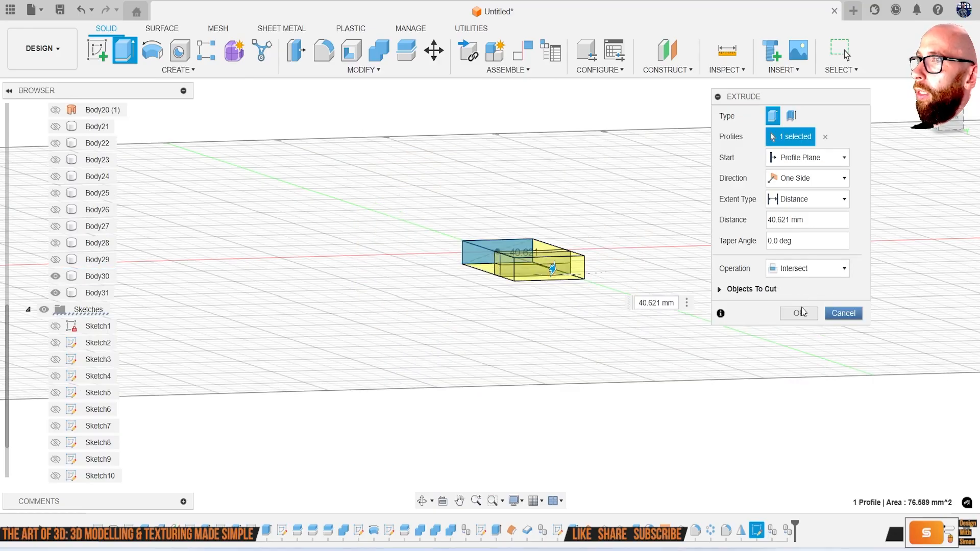
click(802, 312)
shift+middle_drag(780, 314, 480, 272)
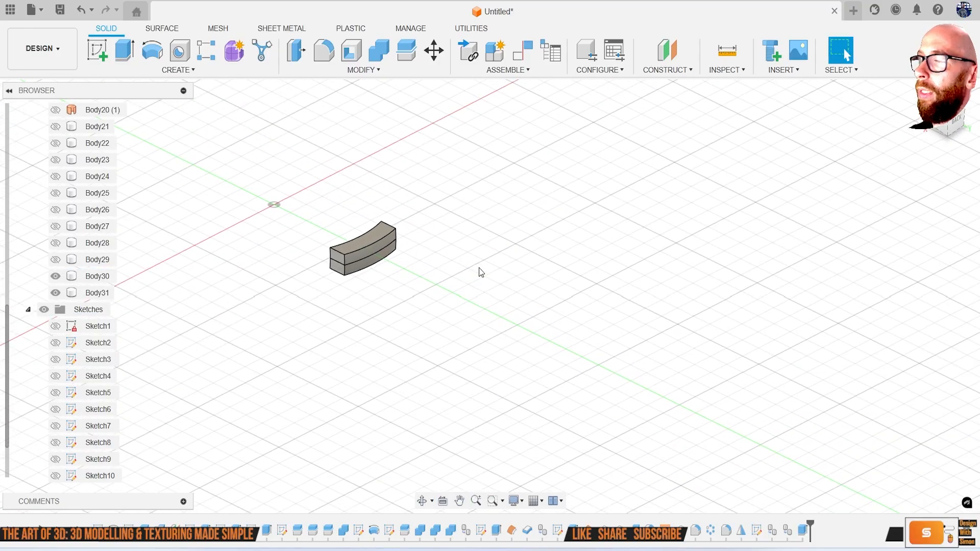
Create a circular pipe with a 3.844 mm section along the outer curved seam edge between the two blocks, as a new body
click(178, 70)
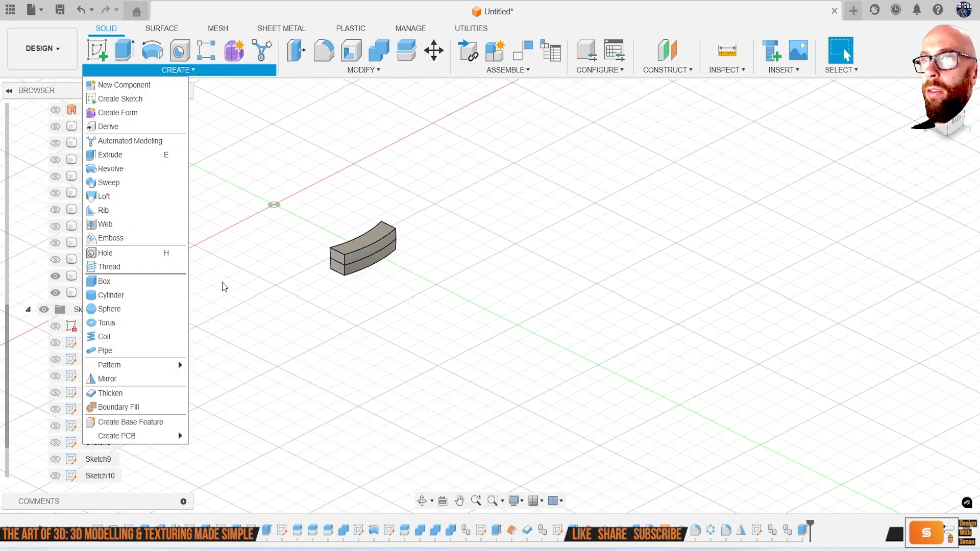
click(153, 350)
scroll(359, 268, up, 3)
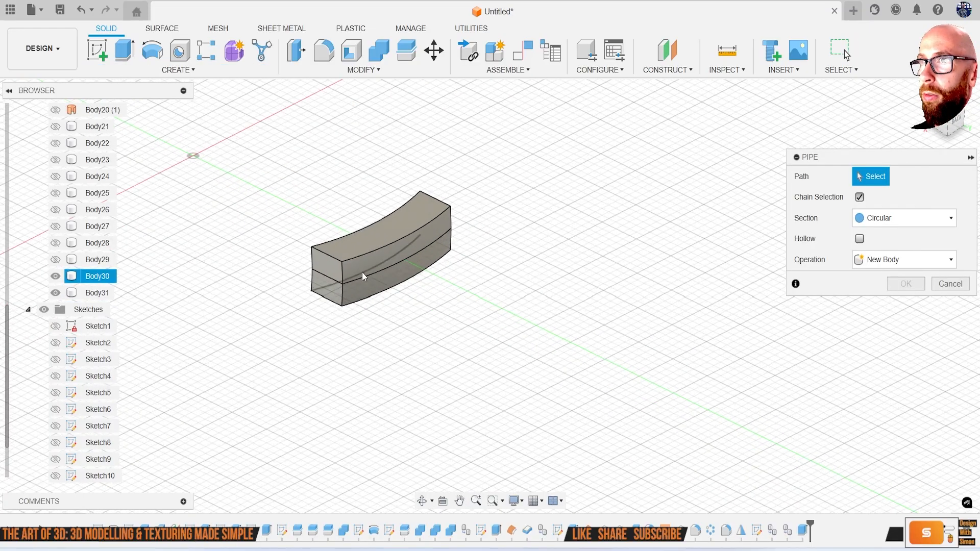
click(363, 282)
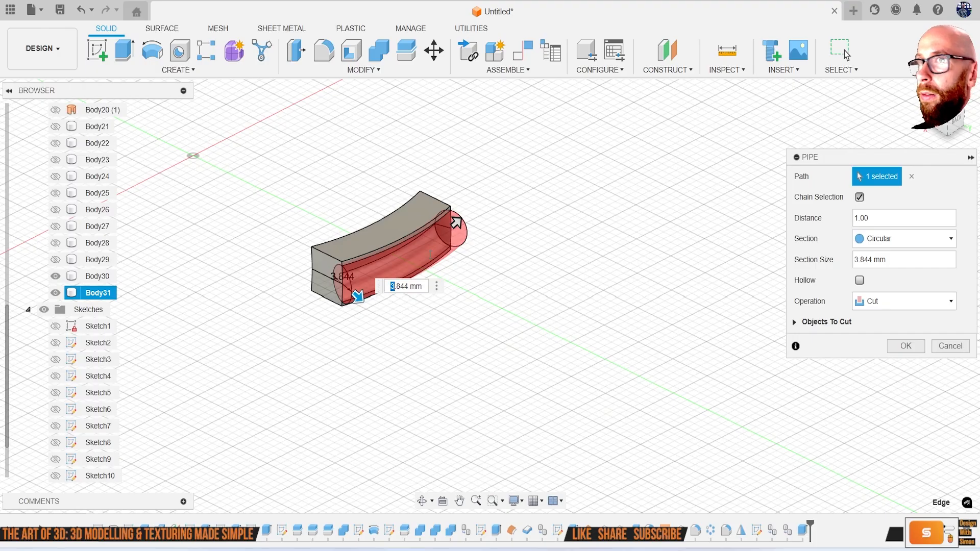
shift+middle_drag(540, 244, 633, 286)
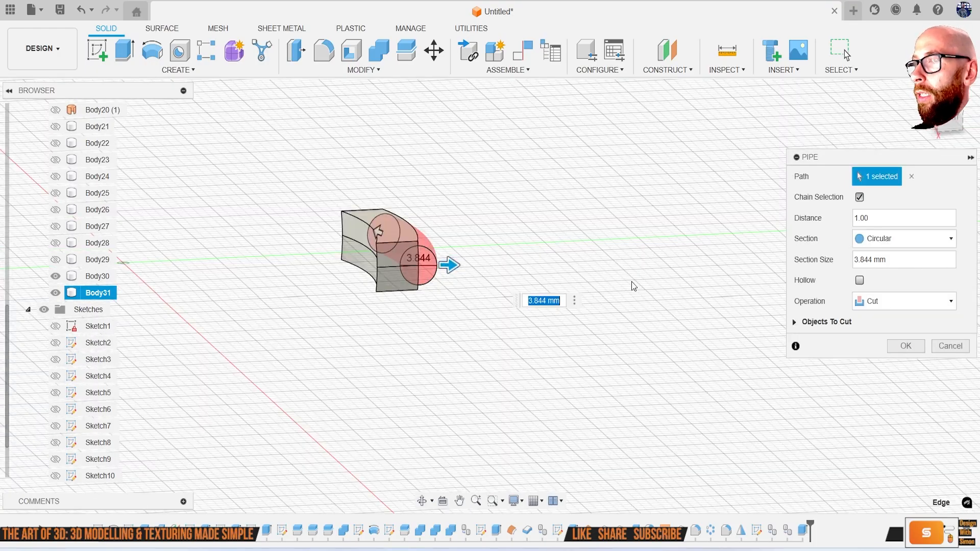
click(905, 302)
click(906, 358)
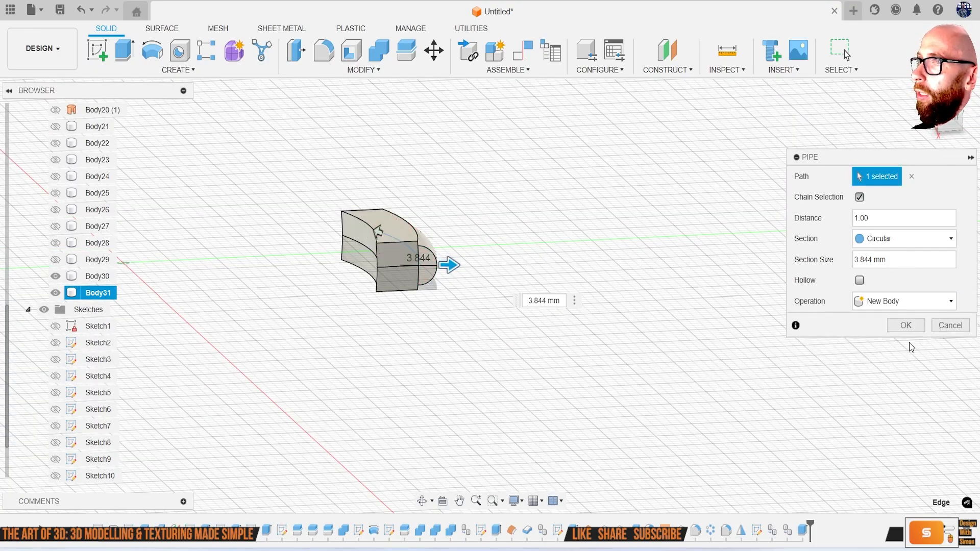
click(904, 326)
shift+middle_drag(505, 277, 388, 296)
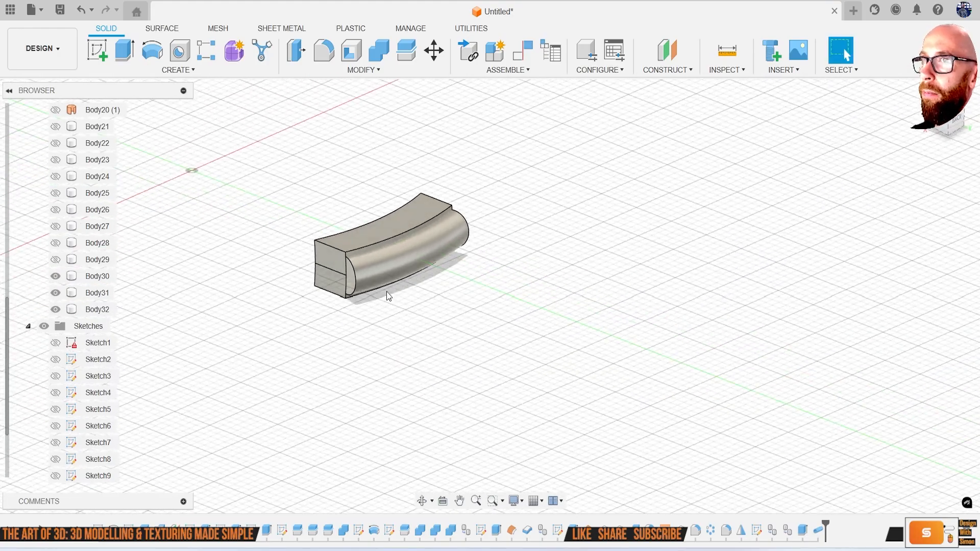
Hide the two trimmed blocks, Body30 and Body31, leaving only the pipe shown
click(55, 276)
click(55, 293)
scroll(72, 283, up, 2)
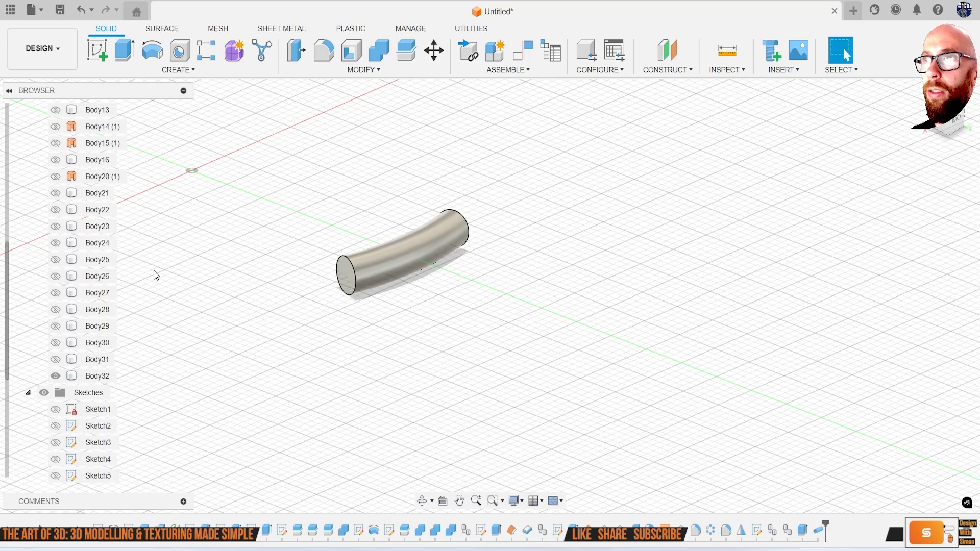
Sketch a centre rectangle about 9 mm wide and 15 mm tall at the origin on the XZ plane, across the pipe's middle
click(958, 125)
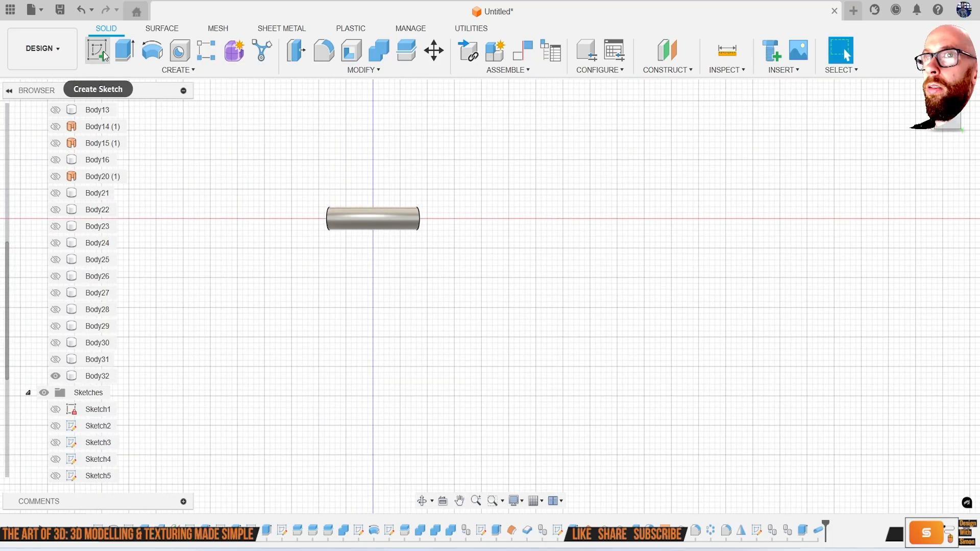
click(97, 51)
click(344, 162)
key(r)
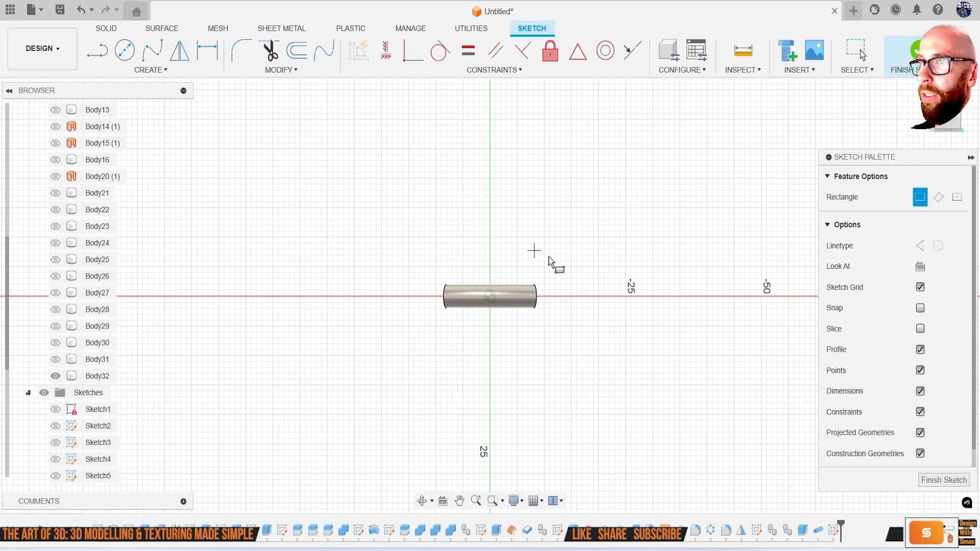
click(957, 197)
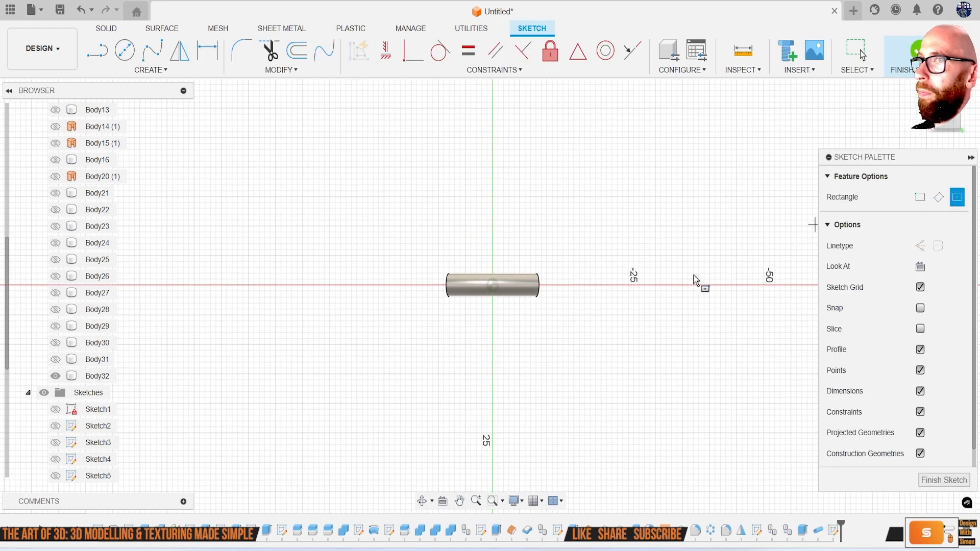
scroll(494, 276, up, 3)
click(471, 267)
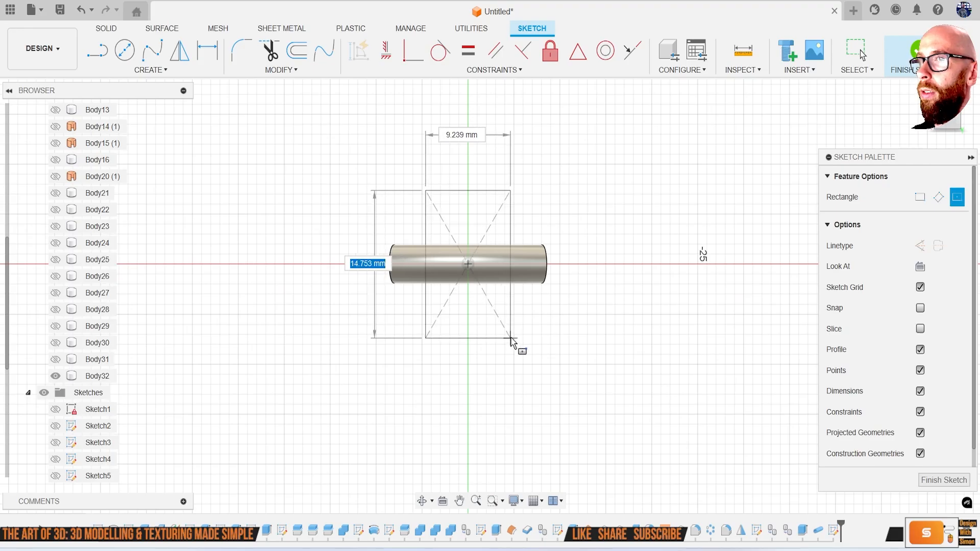
click(511, 342)
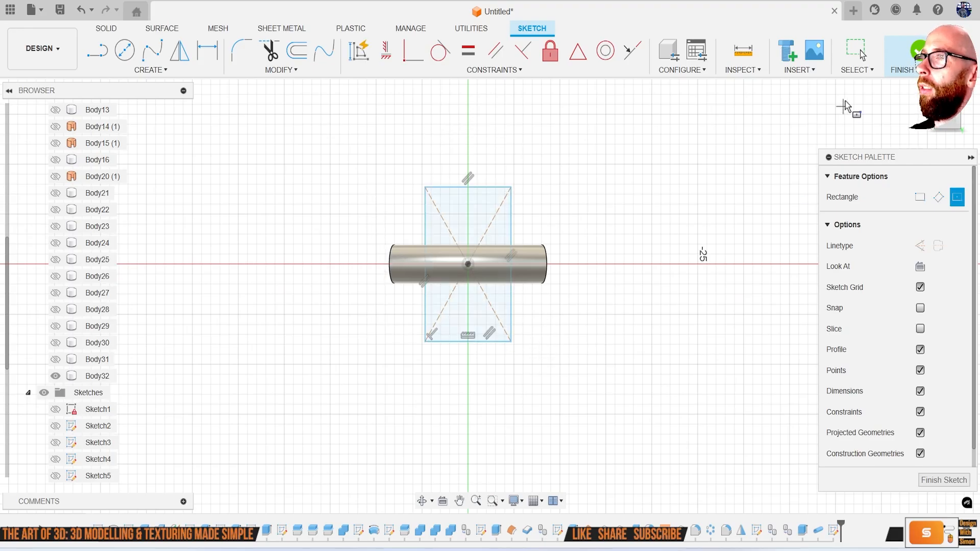
click(919, 52)
Split the pipe body into a middle section and two end pieces, using the sketched rectangle as the splitting tool
click(414, 56)
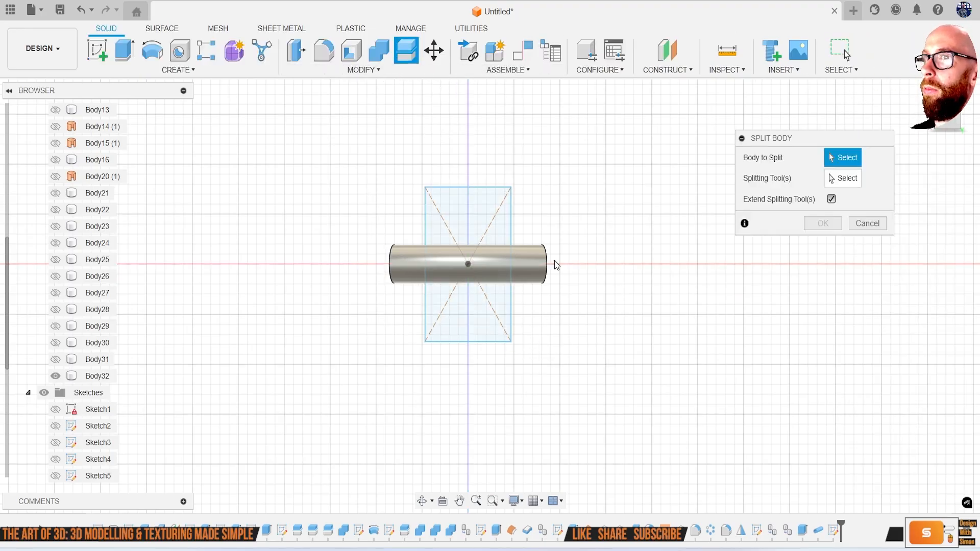
click(544, 276)
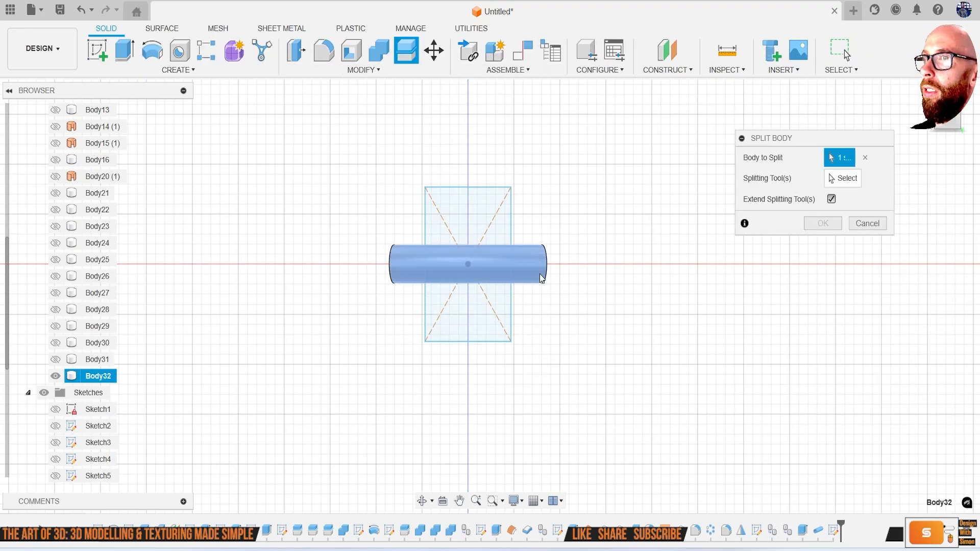
click(509, 221)
click(824, 229)
shift+middle_drag(659, 226, 467, 176)
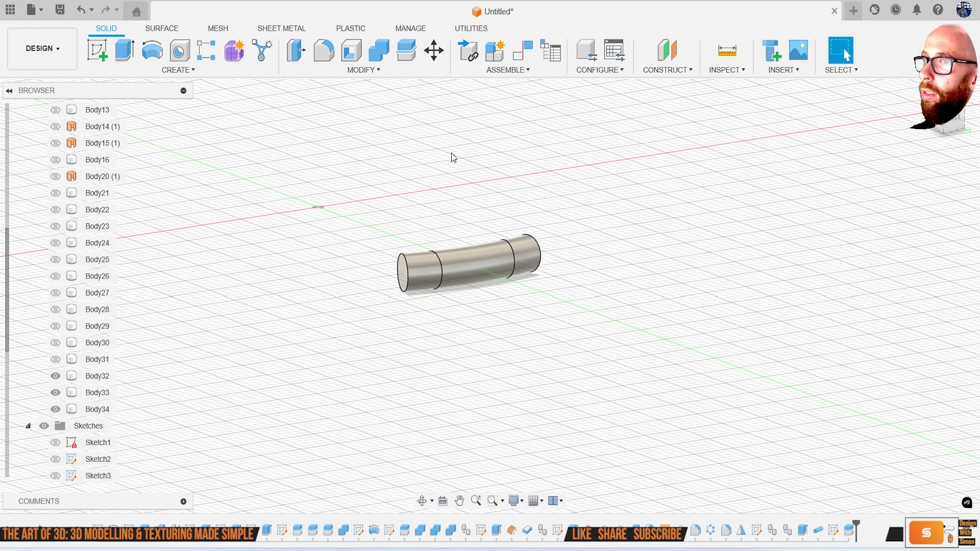
Offset the outer face of the pipe's middle section inward by 0.282 mm
click(290, 55)
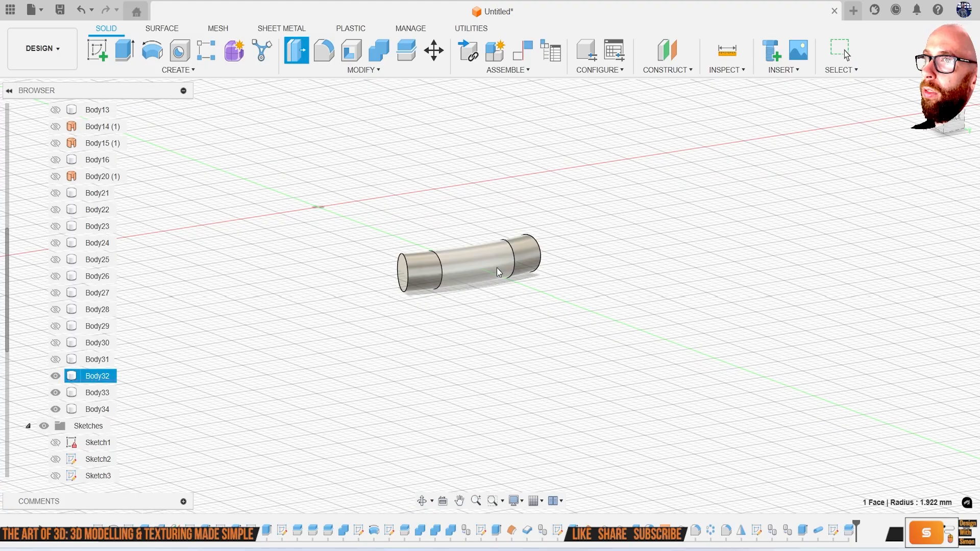
click(498, 267)
scroll(497, 267, up, 5)
drag(502, 267, 498, 270)
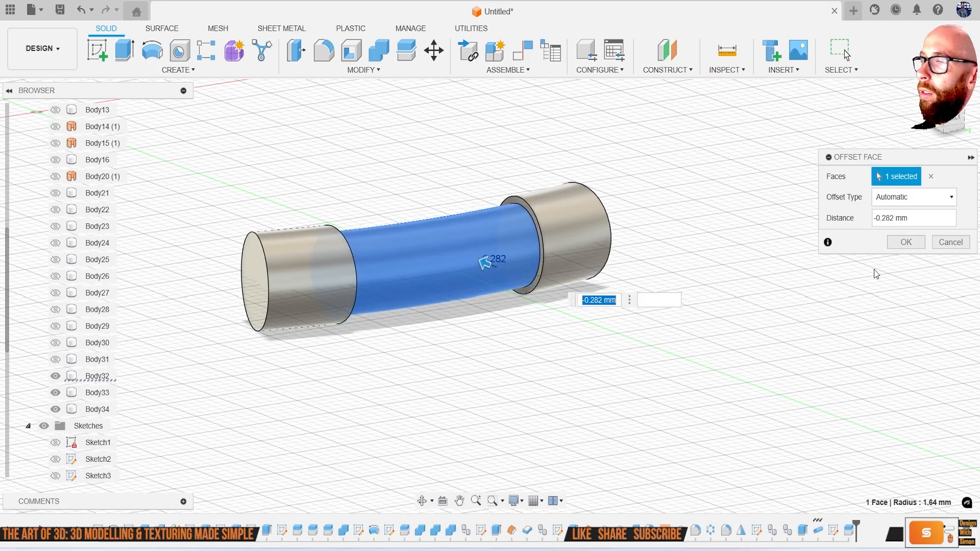
click(912, 243)
Fillet the outer circular end edges of both hinge end pieces with a 1.187 mm radius
key(f)
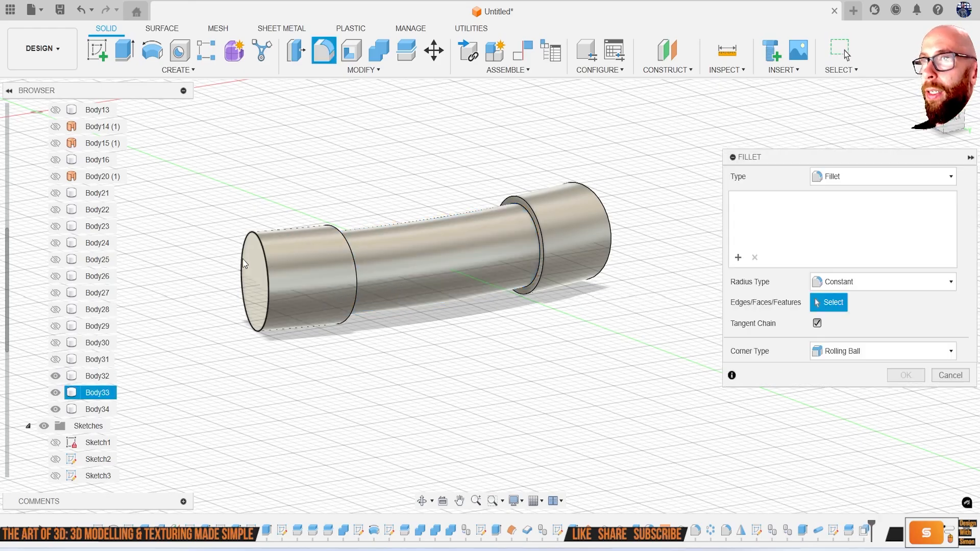
click(258, 265)
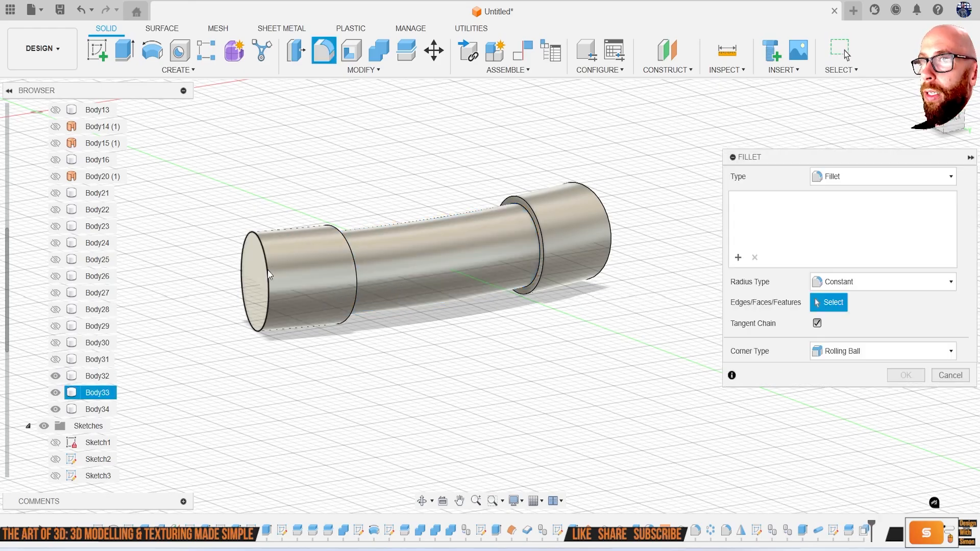
click(609, 208)
drag(619, 201, 606, 208)
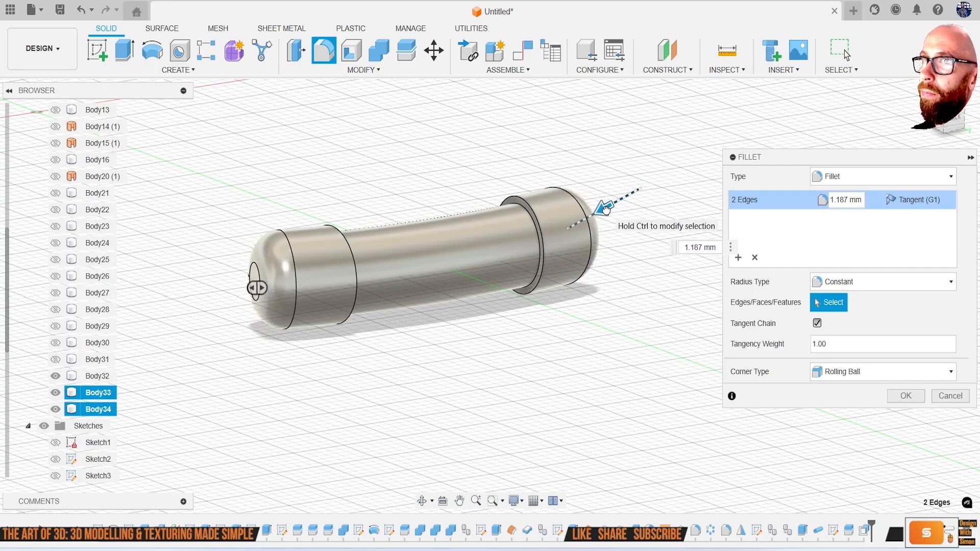
click(905, 396)
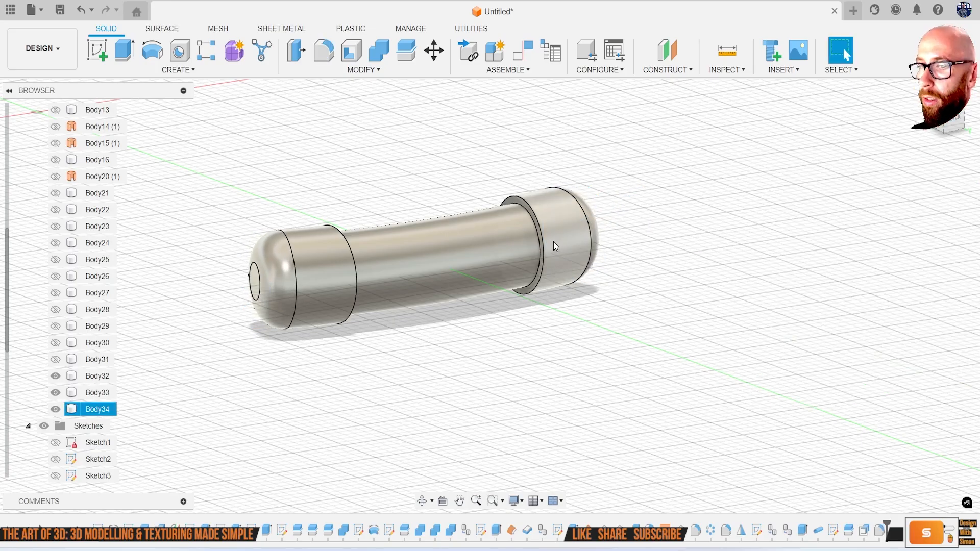
Fillet the four circular edges where the hinge pipe's middle section meets the end pieces with a 0.054 mm radius
key(f)
scroll(553, 241, up, 5)
scroll(530, 209, up, 3)
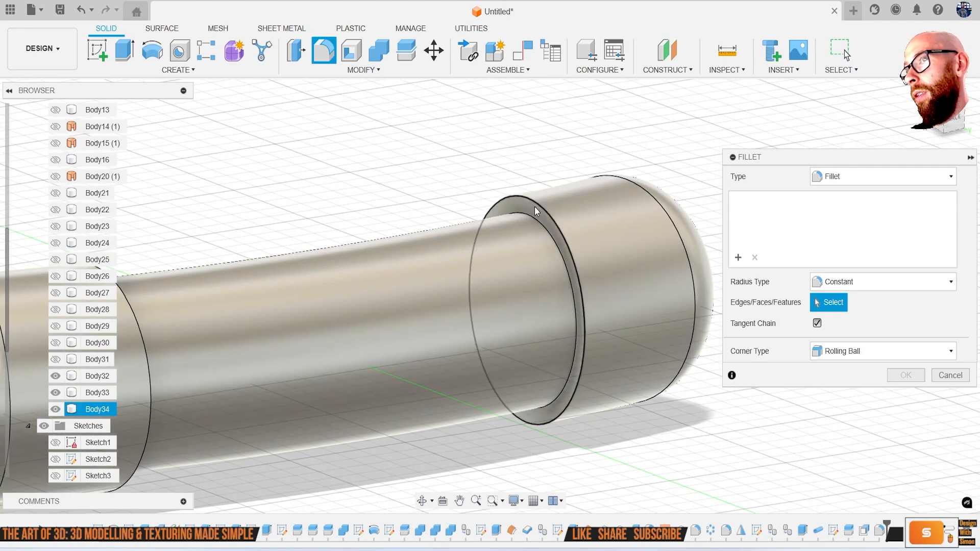
click(532, 215)
click(531, 219)
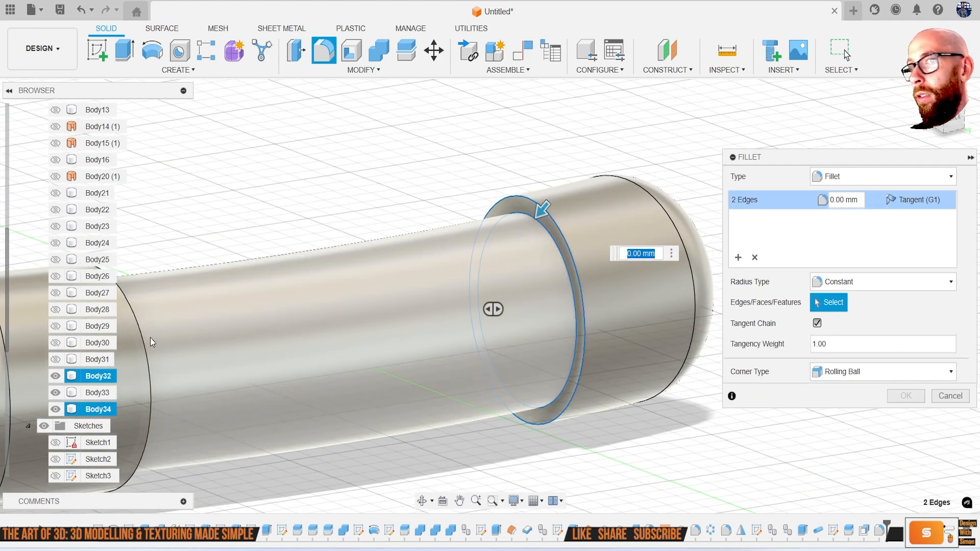
scroll(286, 330, down, 3)
click(333, 329)
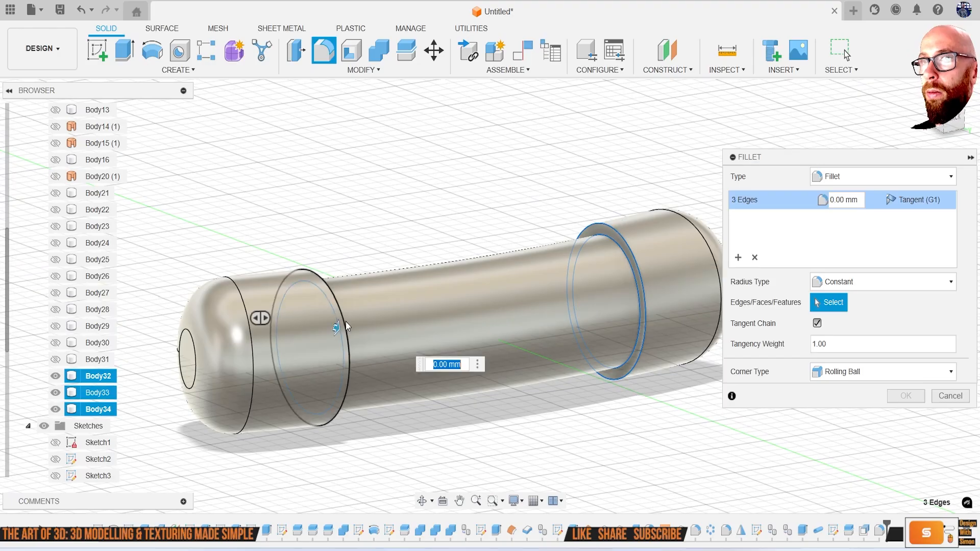
scroll(356, 309, up, 3)
drag(346, 325, 342, 326)
scroll(415, 324, down, 3)
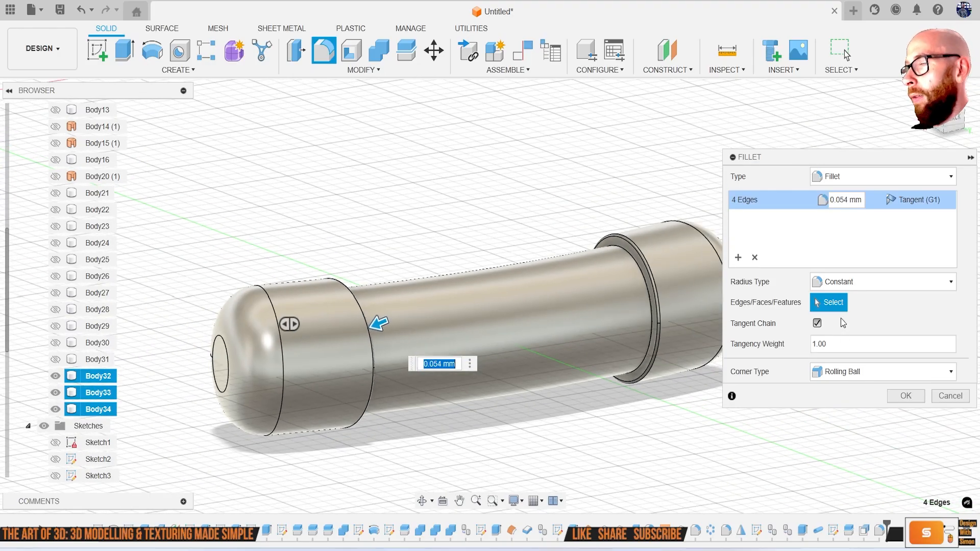
click(899, 393)
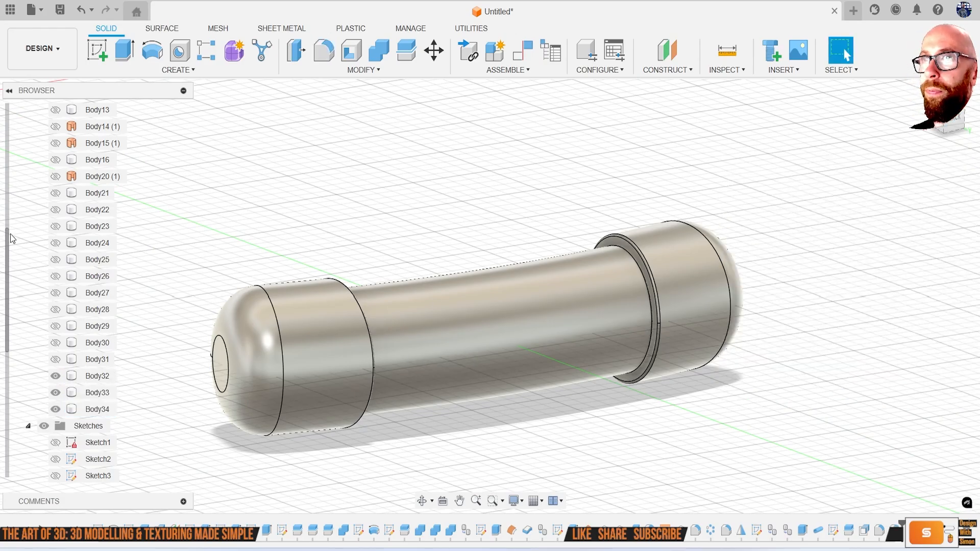
Show the outer halves, Body6 and Body8, together with the hinge pipe and view the assembled ball
click(55, 359)
click(55, 359)
scroll(61, 347, up, 4)
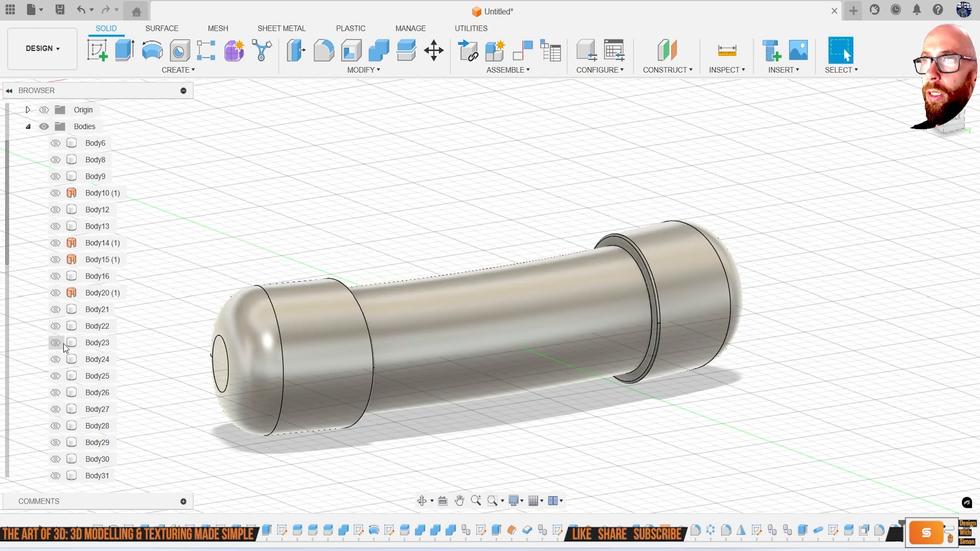
click(55, 193)
click(55, 209)
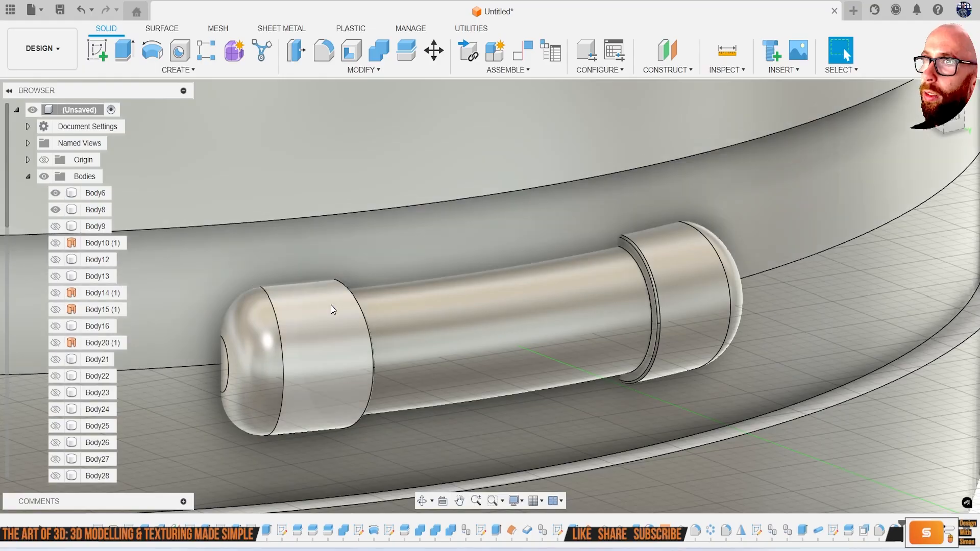
scroll(301, 318, down, 3)
shift+middle_drag(300, 319, 466, 313)
Hide the upper half Body8 and examine how the hinge pipe sits on the rim of the lower half
click(57, 212)
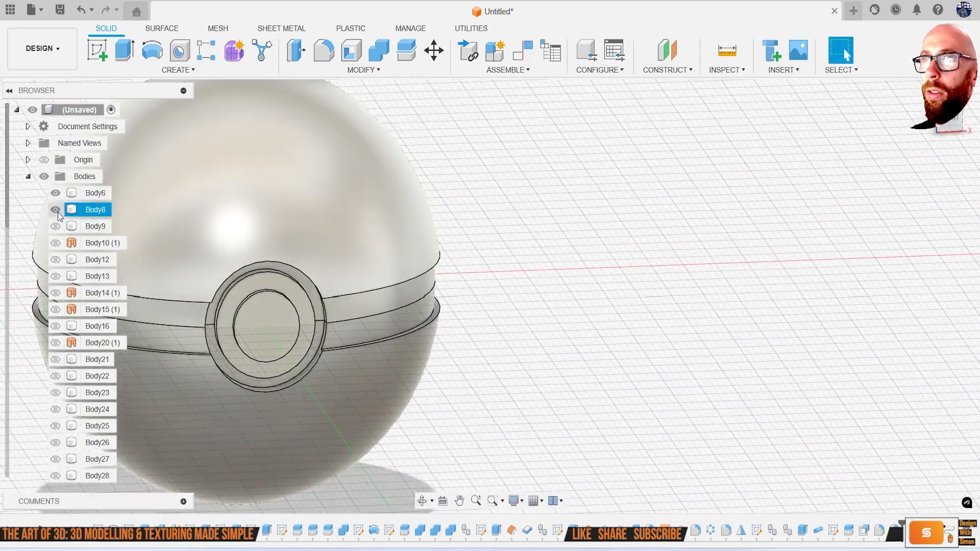
click(55, 210)
click(95, 193)
shift+middle_drag(214, 306, 377, 312)
middle_drag(227, 334, 419, 302)
scroll(331, 307, up, 7)
shift+middle_drag(264, 307, 235, 284)
scroll(255, 306, down, 5)
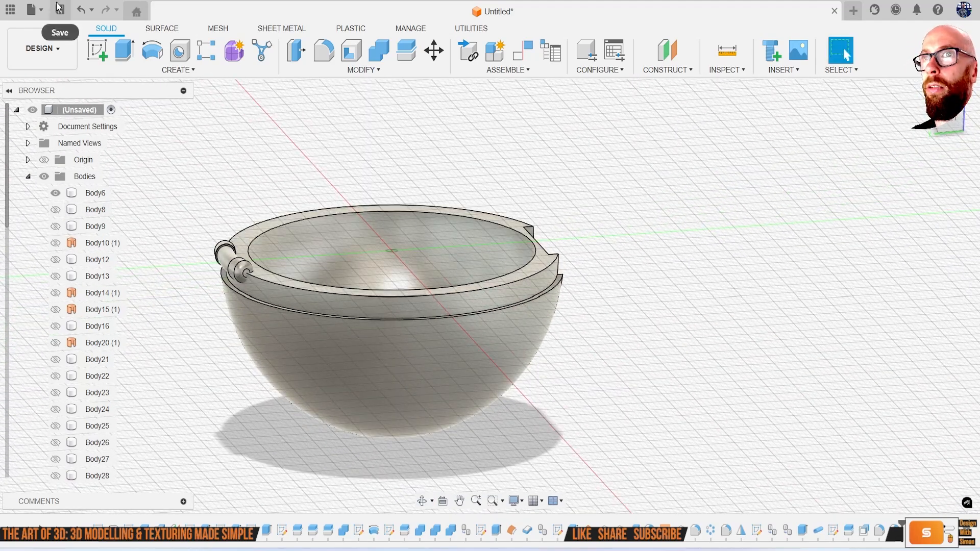
Save the design as "pokeball video" in the 2023 teaching groups location
key(ctrl+s)
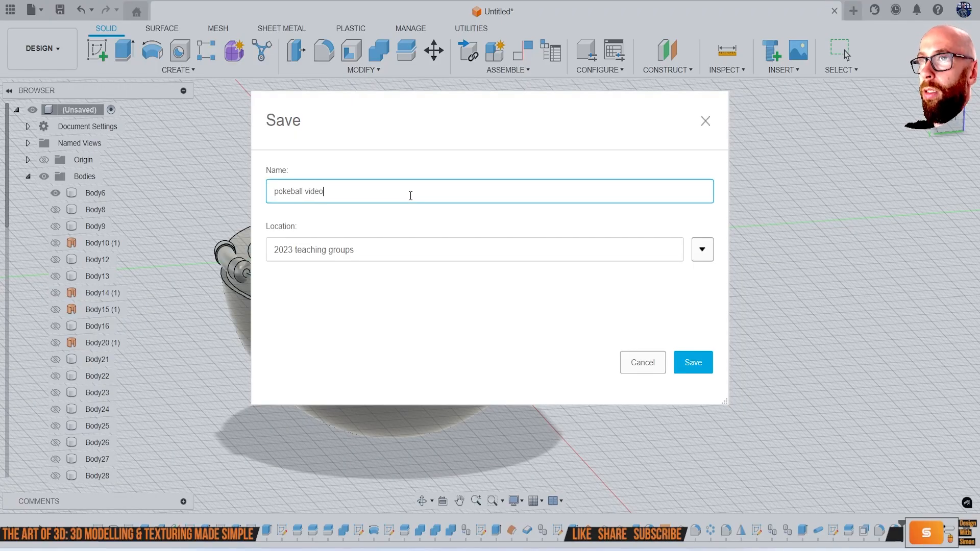
key(Return)
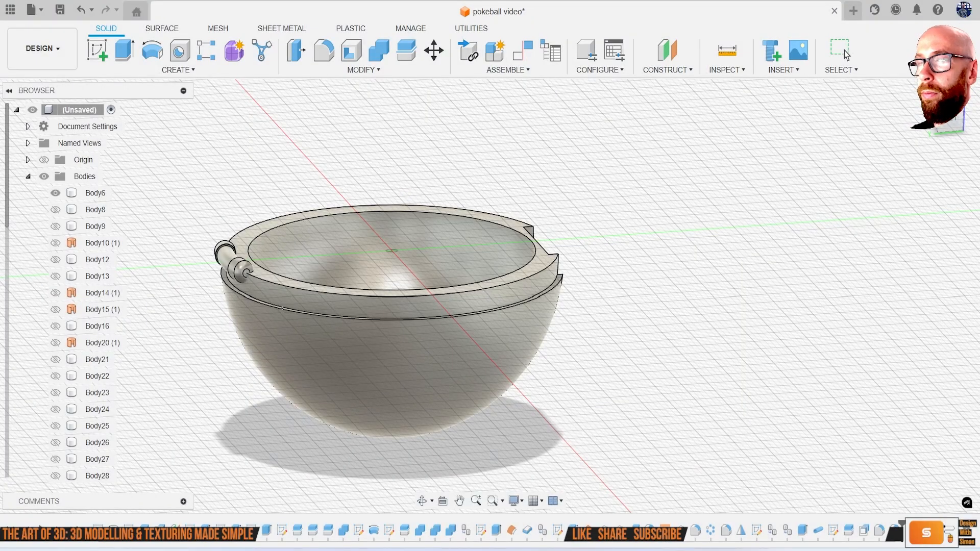
Hide the outer half Body6 and the hinge bodies Body32, Body33 and Body34 so leftover bodies can be checked individually
click(58, 210)
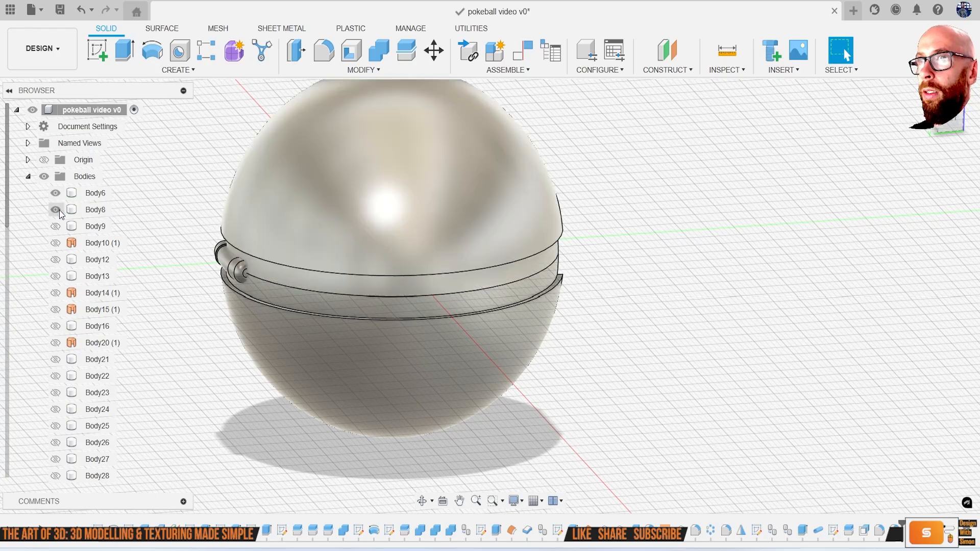
click(57, 210)
click(55, 193)
scroll(78, 311, down, 3)
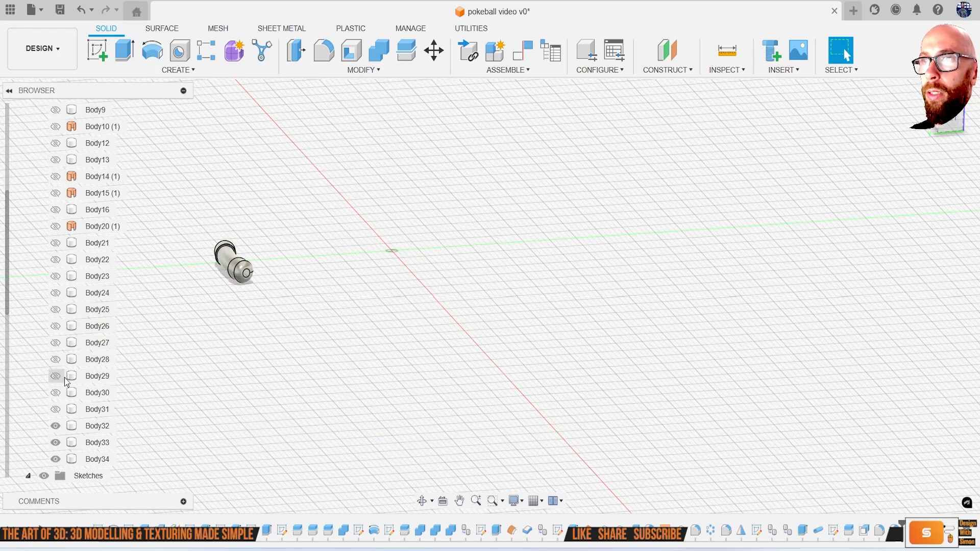
click(56, 443)
scroll(84, 342, up, 2)
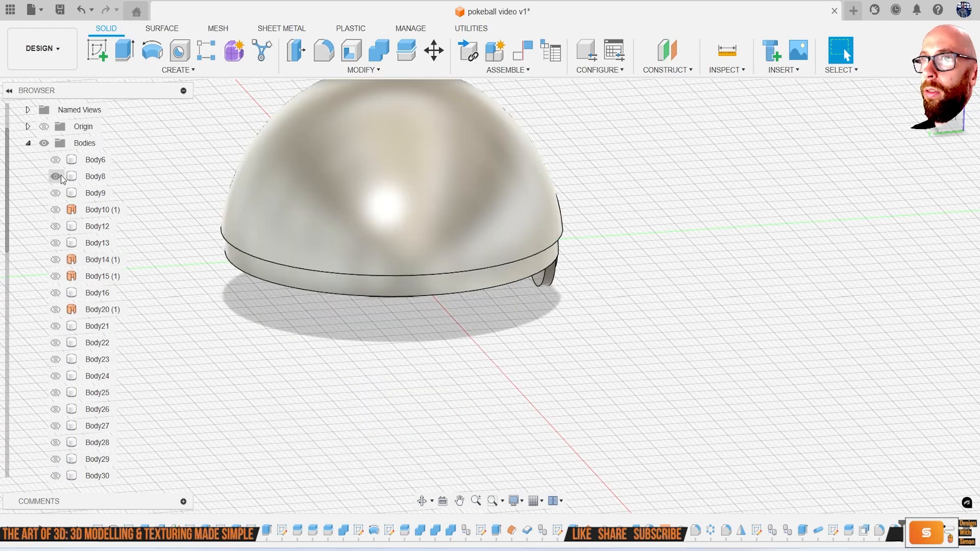
Remove the leftover Body9 and the strip-shaped surface Body10 from the design
click(62, 193)
click(92, 193)
right_click(101, 194)
click(164, 408)
click(57, 193)
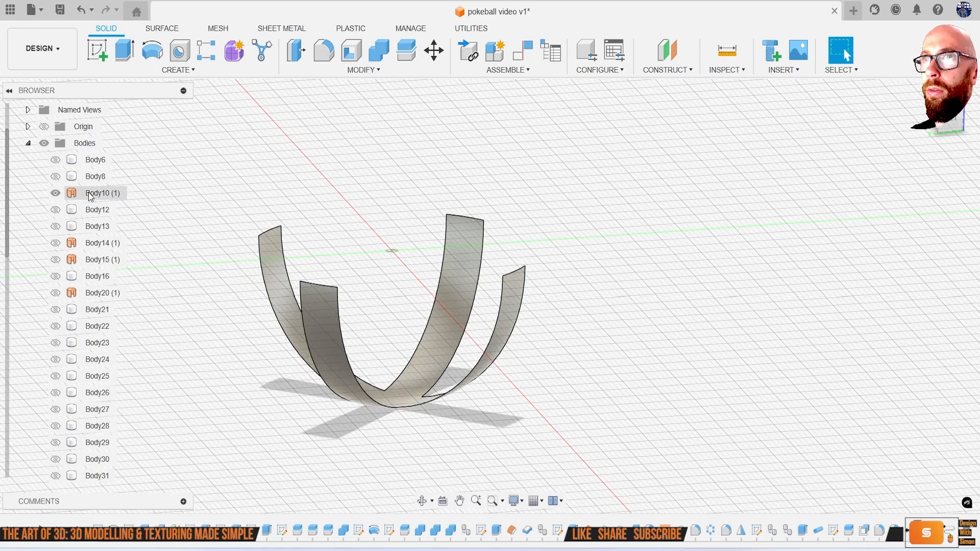
click(107, 193)
right_click(107, 195)
click(185, 432)
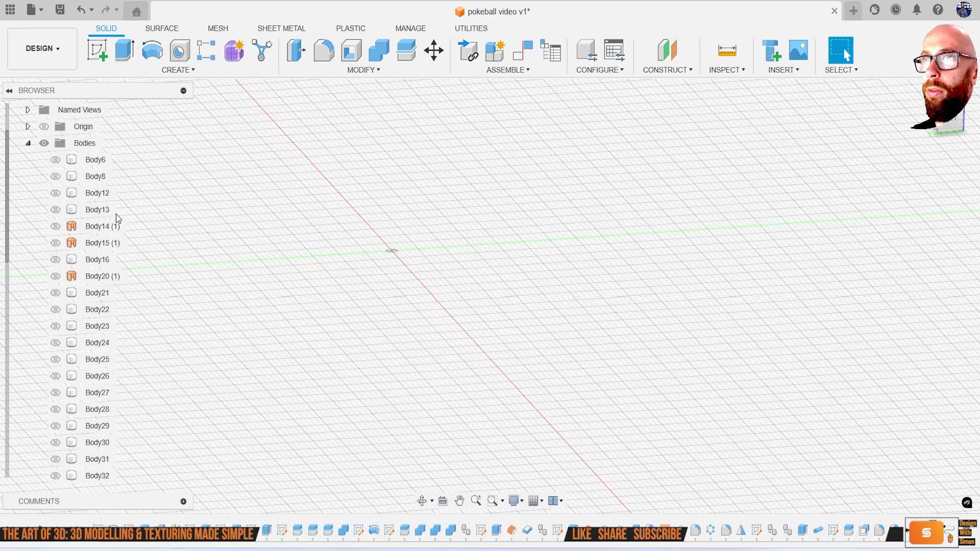
Show the leftover solids Body12 and Body13, and remove both from the design
click(55, 193)
click(55, 209)
mouse_move(221, 247)
shift+middle_down()
mouse_move(216, 258)
mouse_move(205, 245)
shift+middle_up()
right_click(79, 193)
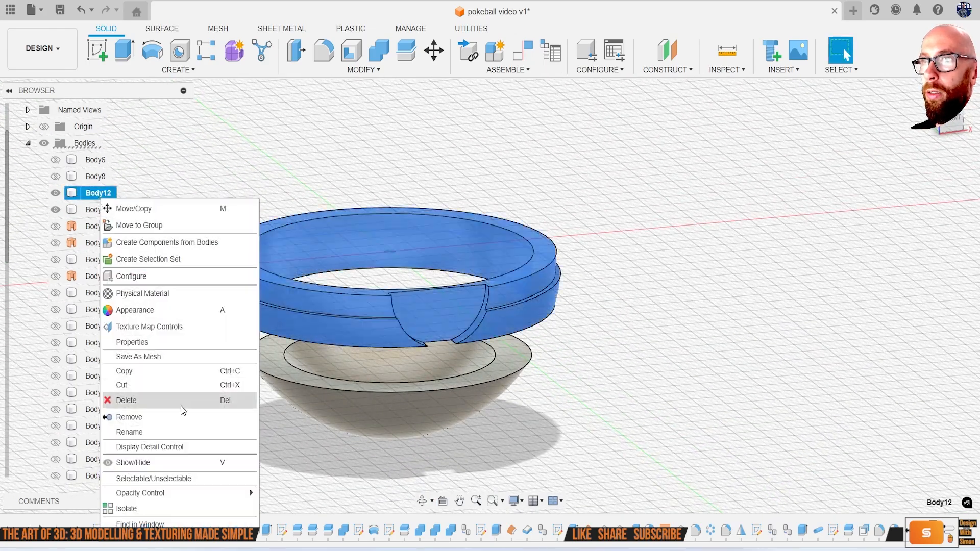
click(123, 403)
right_click(91, 200)
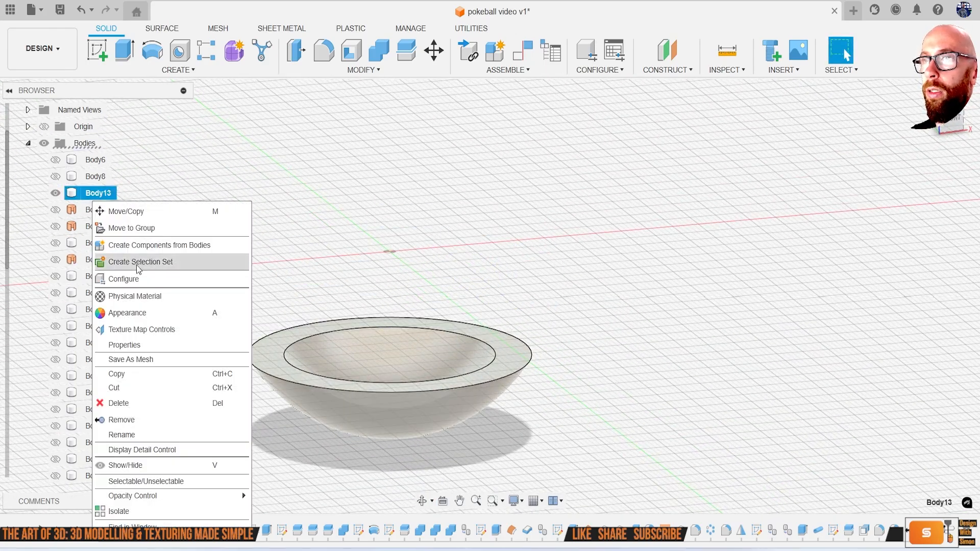
click(200, 425)
click(95, 193)
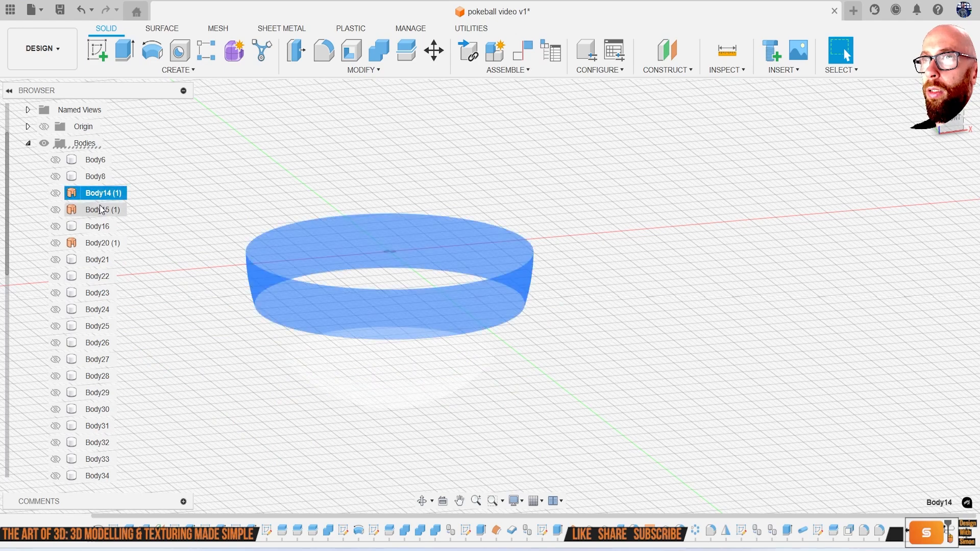
shift+click(100, 209)
right_click(102, 209)
click(190, 413)
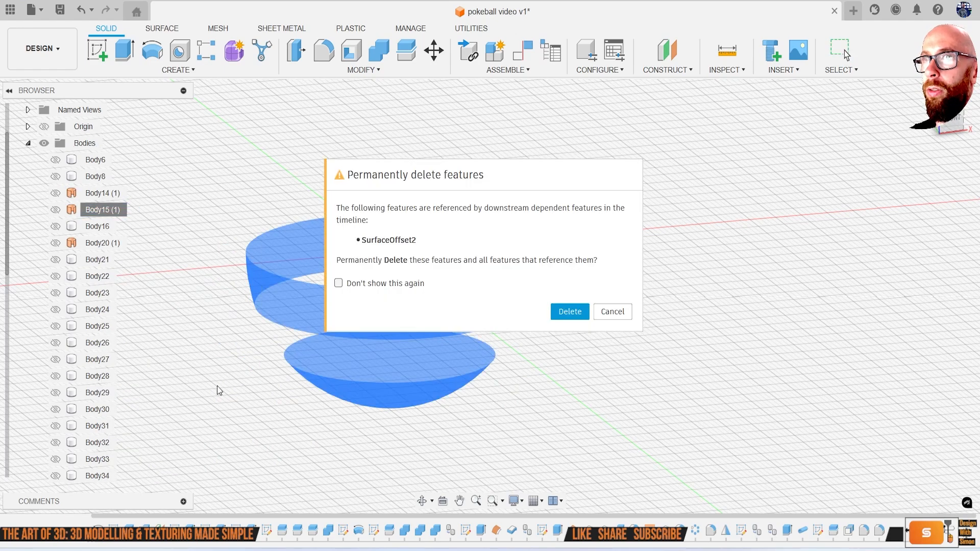
click(615, 312)
Remove the leftover surface bodies Body14, Body15 and Body20 while keeping the features that depend on them
click(106, 192)
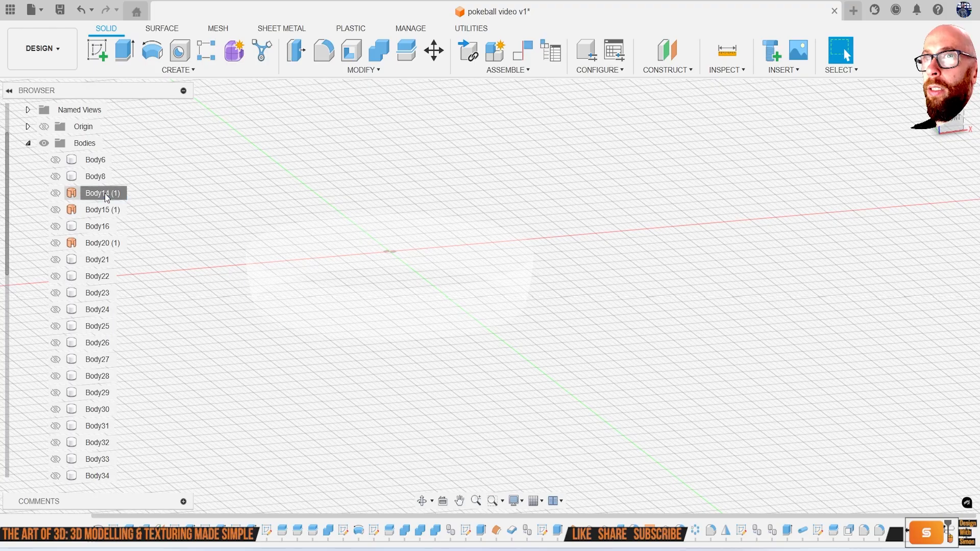
shift+click(112, 209)
right_click(111, 210)
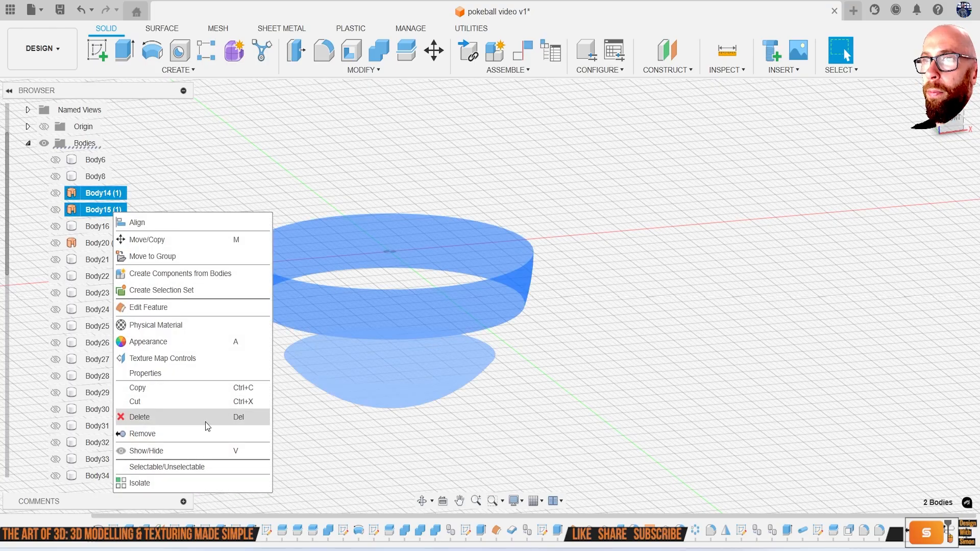
click(139, 417)
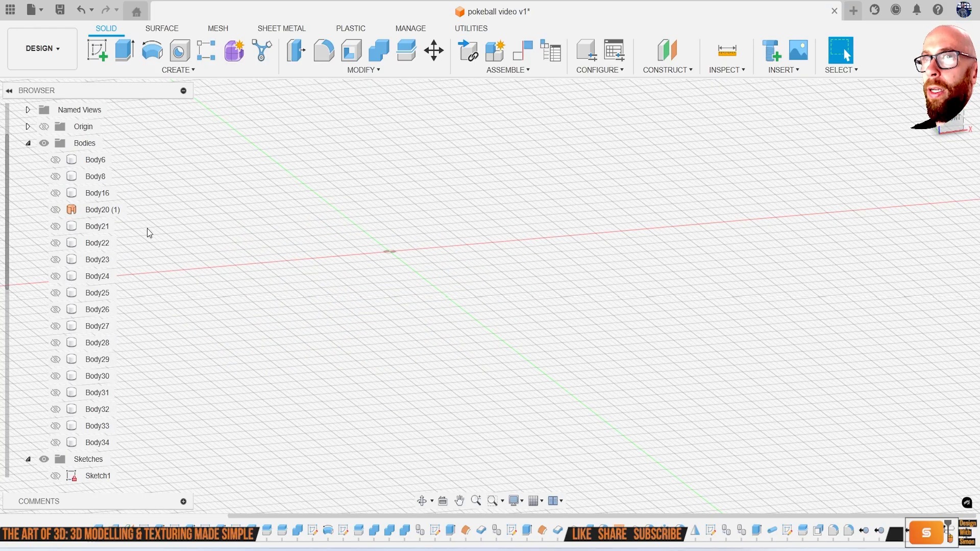
right_click(103, 209)
click(168, 426)
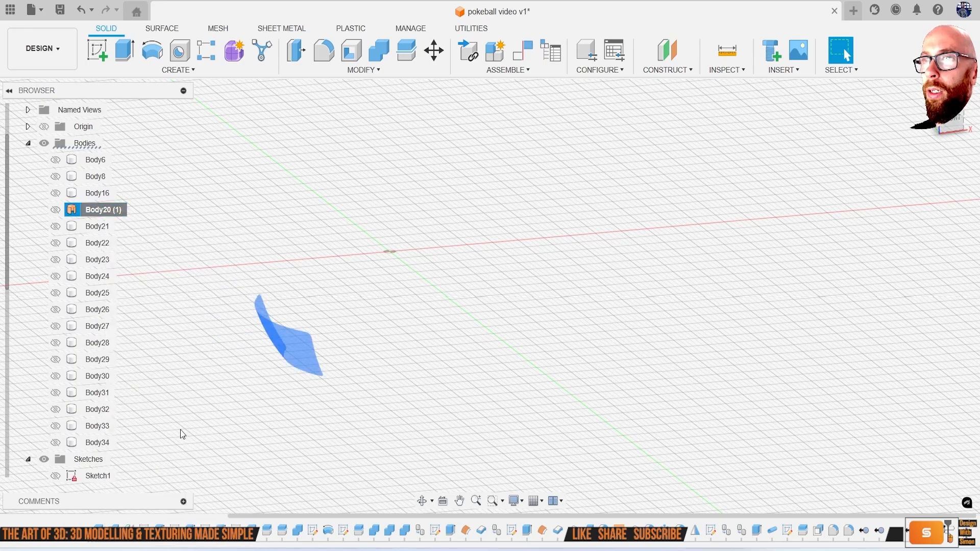
Check Body8, Body16 and Body21 through Body25 one at a time by toggling their visibility
click(55, 176)
click(56, 176)
click(56, 193)
click(57, 193)
click(56, 193)
click(56, 193)
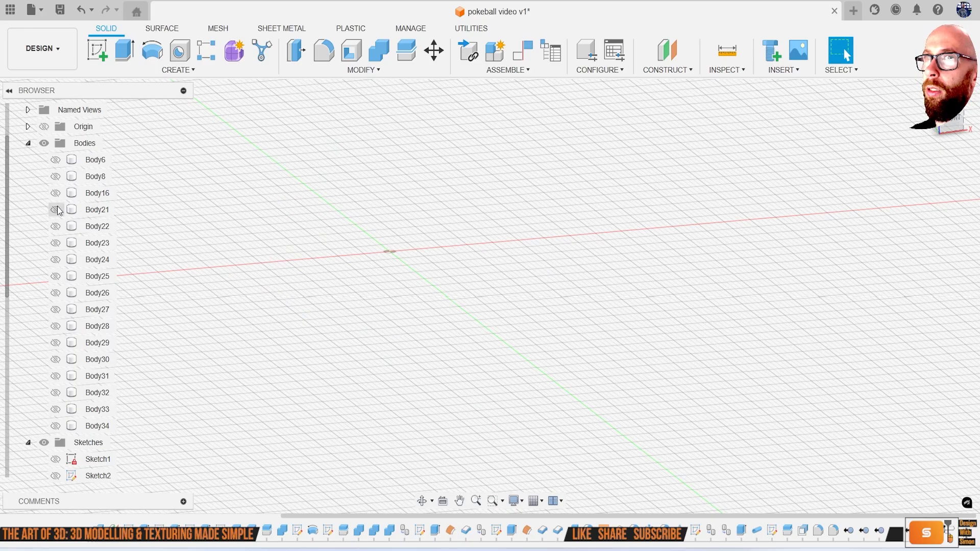
click(56, 209)
click(56, 210)
click(55, 227)
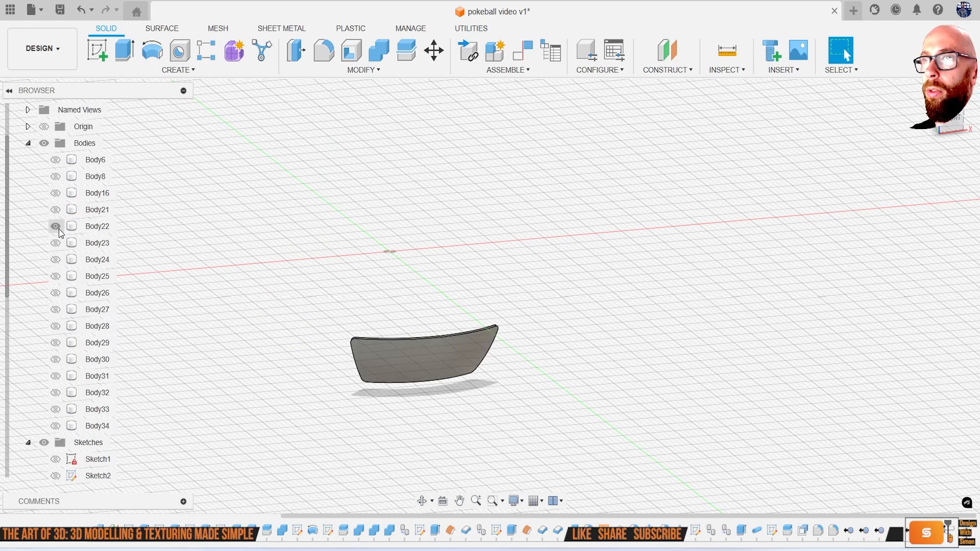
click(55, 226)
click(55, 243)
click(55, 243)
click(55, 259)
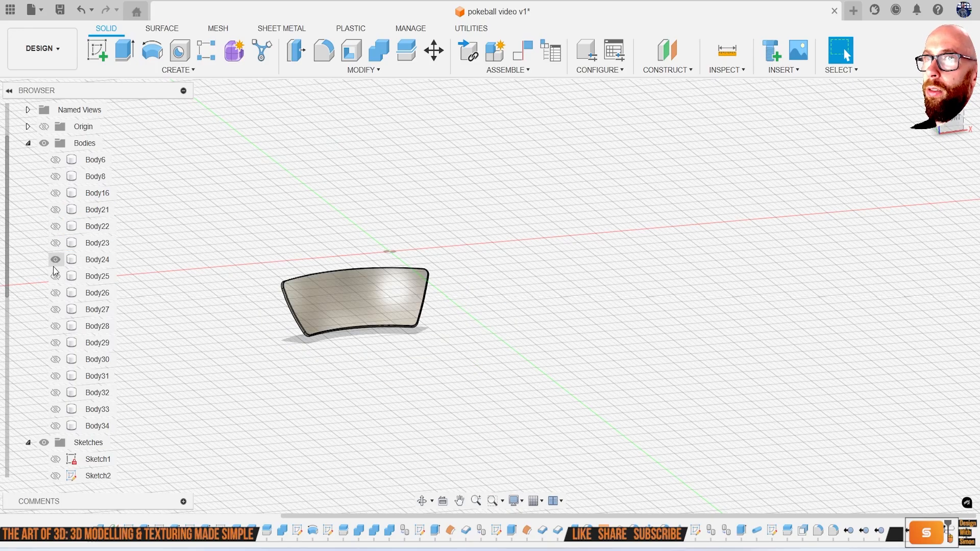
click(55, 277)
click(55, 276)
click(55, 259)
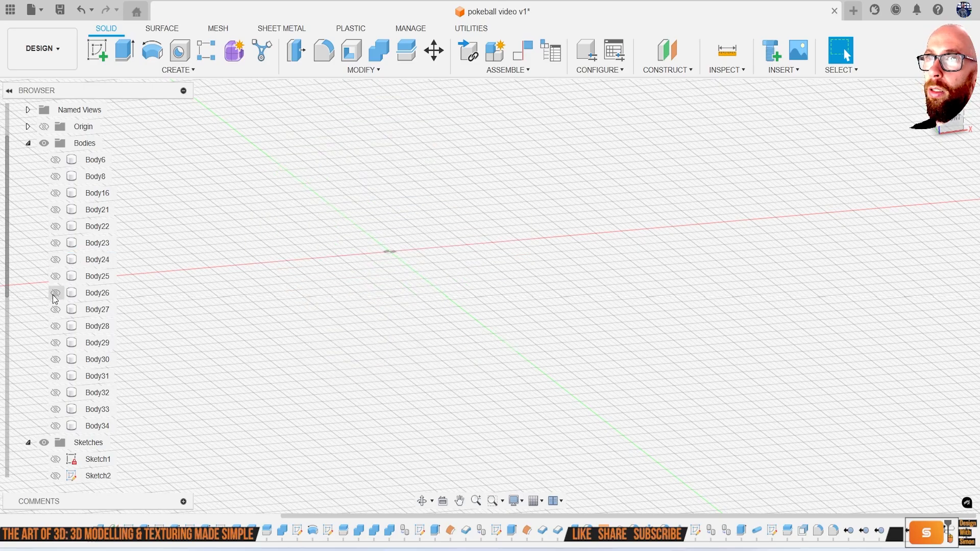
Show the four upper shell panels, Body26 through Body29
click(55, 292)
click(56, 310)
click(55, 327)
click(55, 343)
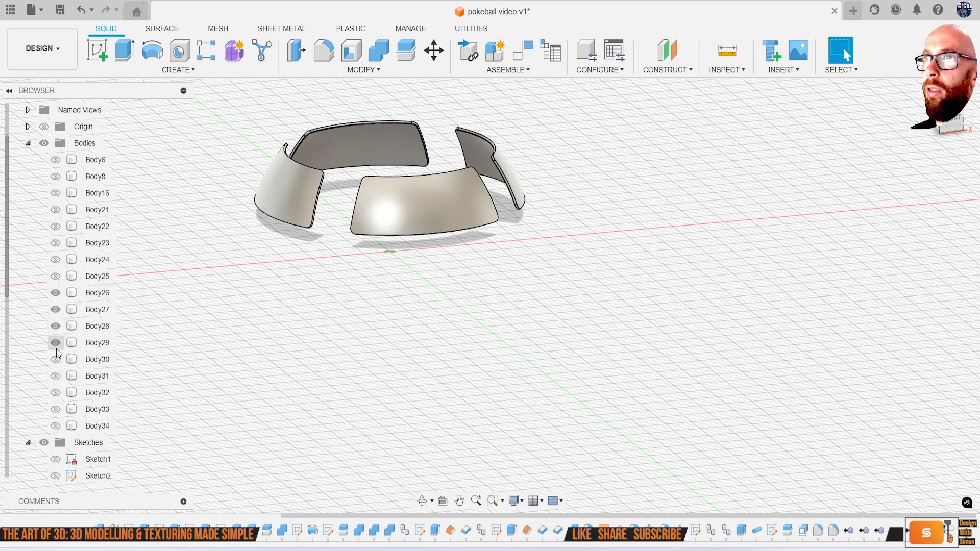
Show the leftover curved block bodies Body30 and Body31 in turn, and remove each from the design
click(60, 362)
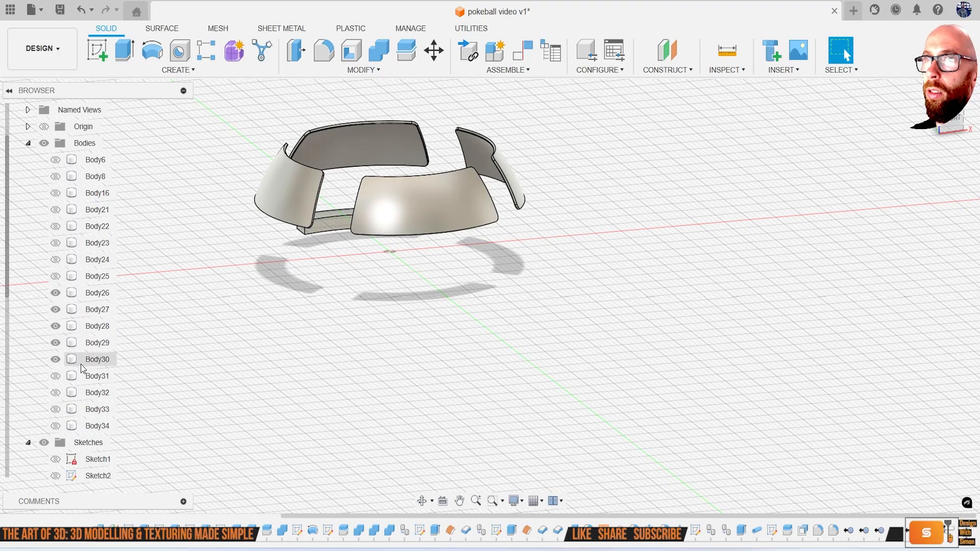
shift+middle_drag(153, 330, 272, 282)
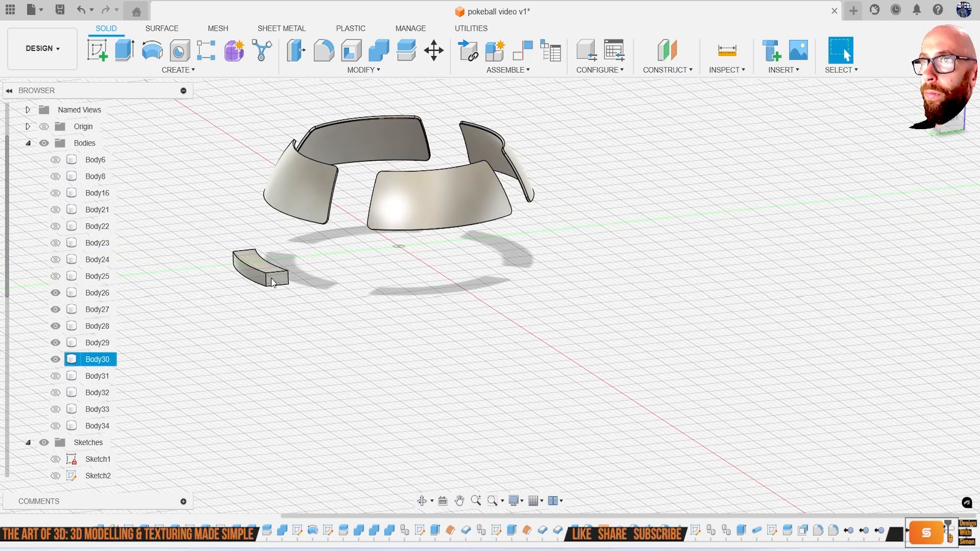
right_click(96, 368)
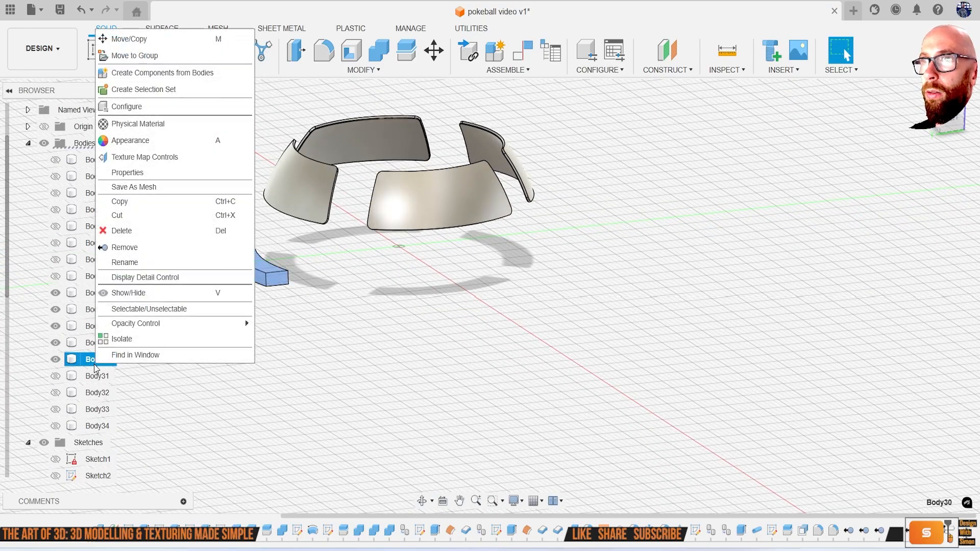
click(155, 253)
click(55, 360)
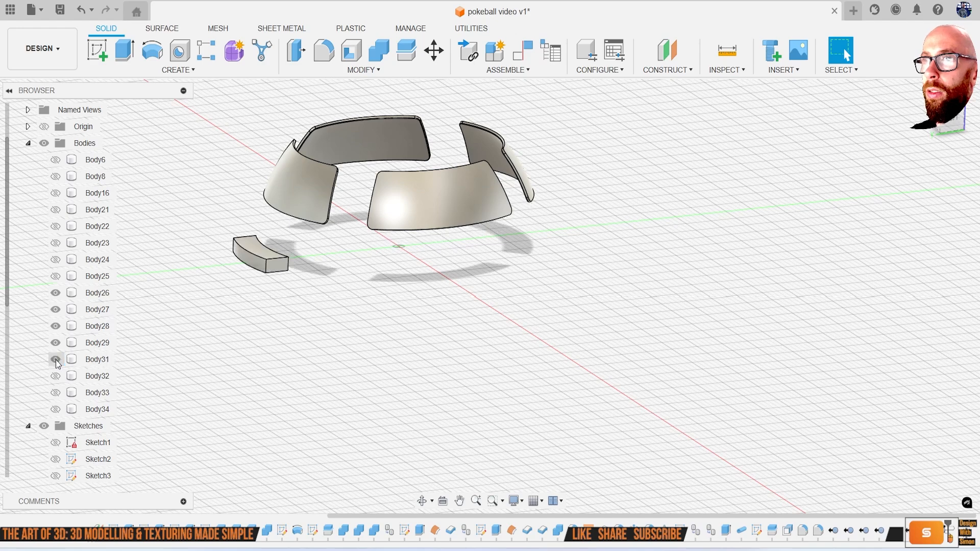
right_click(94, 362)
click(155, 245)
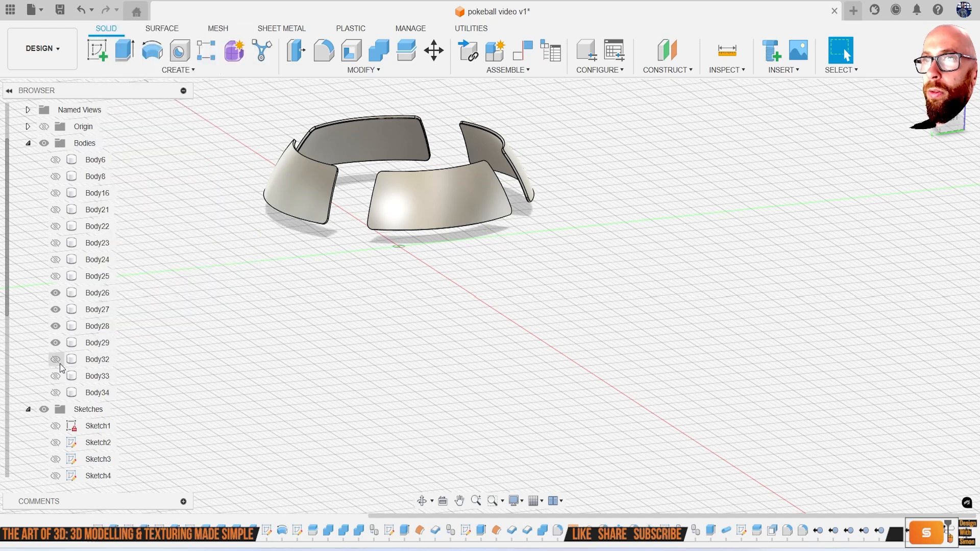
Show the three hinge pipe bodies, Body32, Body33 and Body34
click(55, 360)
shift+middle_drag(142, 365, 172, 374)
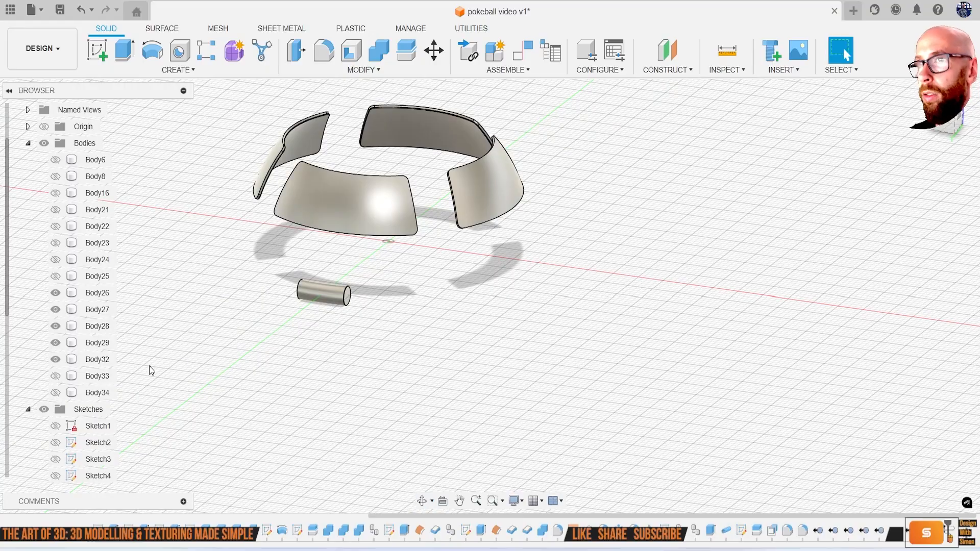
click(59, 376)
click(56, 392)
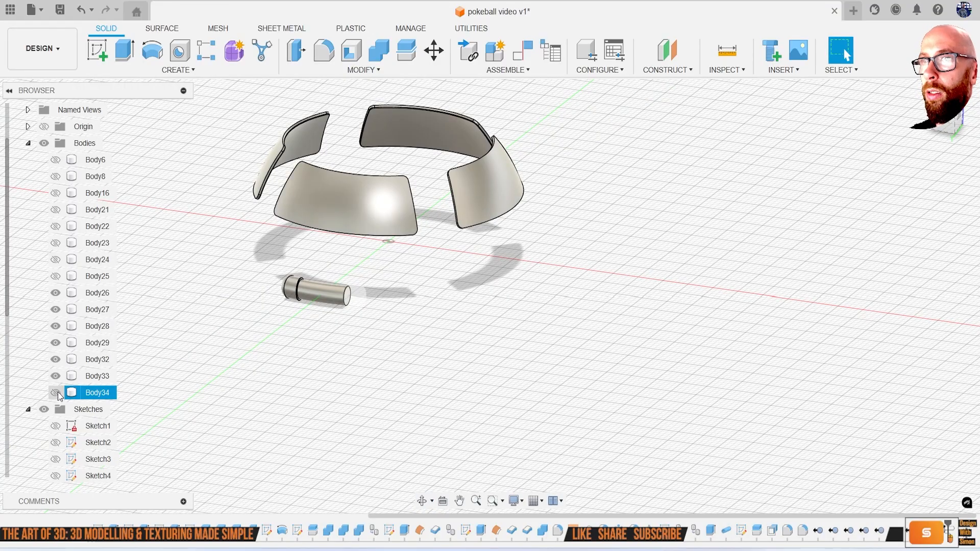
Show the remaining hidden bodies, Body6, Body8, Body16 and Body21 through Body25, to display the complete ball
click(56, 160)
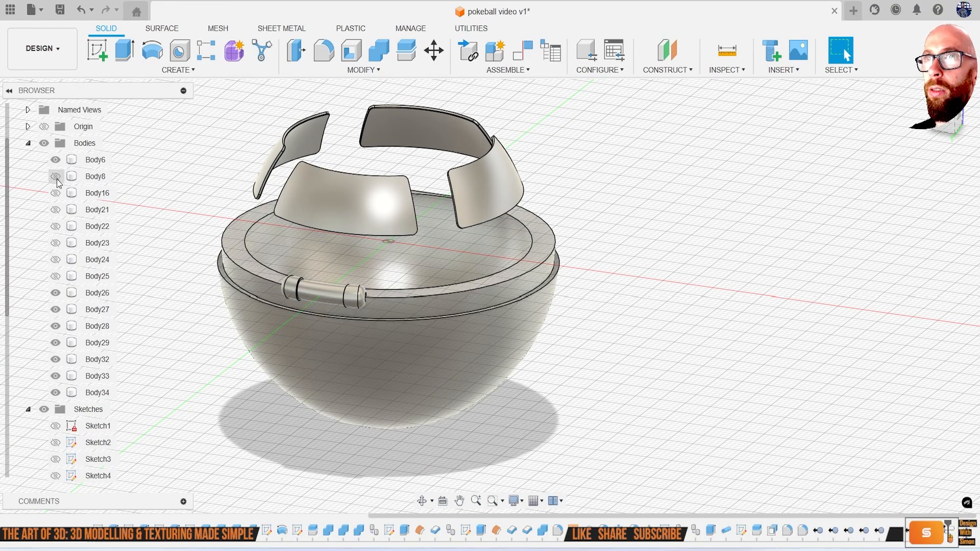
click(55, 176)
click(56, 193)
click(55, 209)
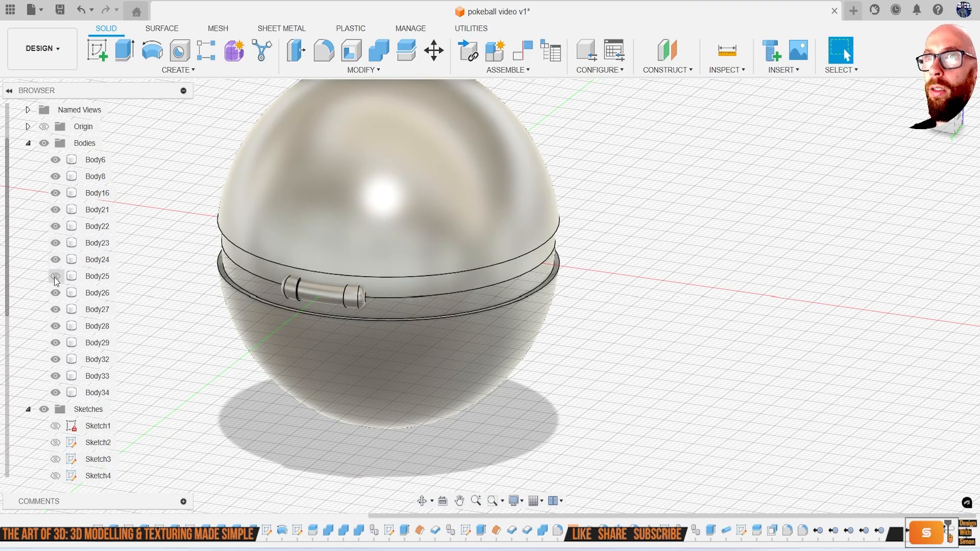
click(55, 278)
scroll(433, 276, down, 3)
shift+middle_drag(434, 276, 307, 230)
scroll(393, 221, up, 6)
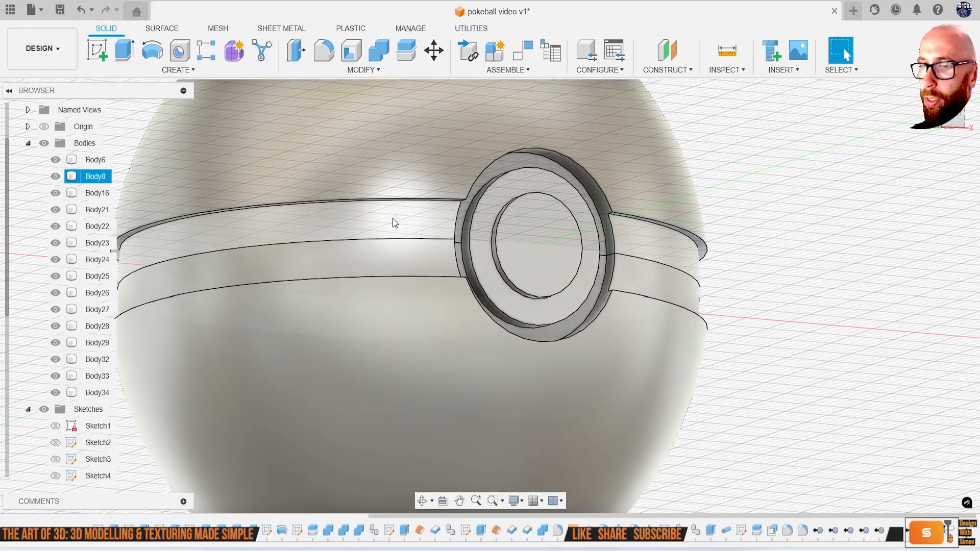
key(f)
shift+middle_drag(445, 195, 434, 204)
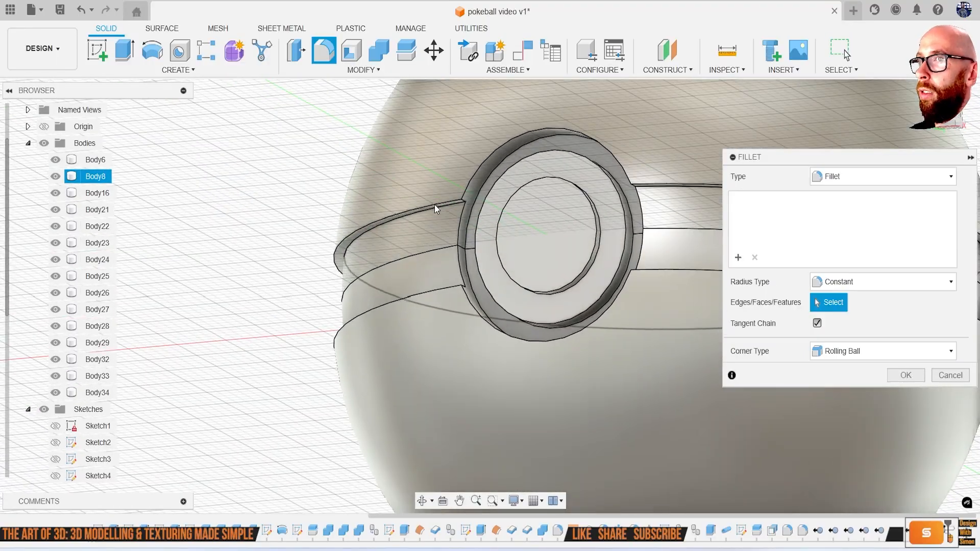
scroll(424, 250, up, 8)
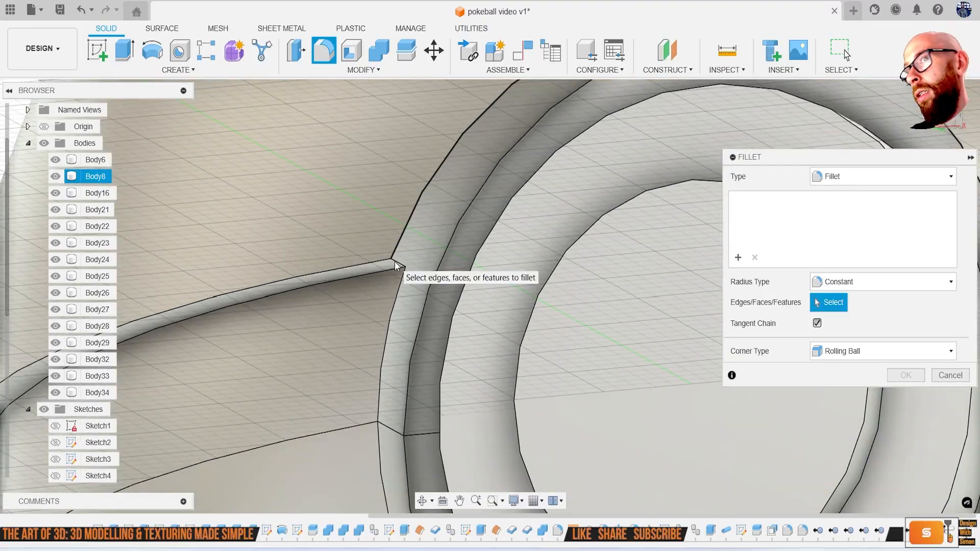
click(394, 262)
scroll(401, 298, down, 5)
scroll(411, 244, up, 5)
click(385, 271)
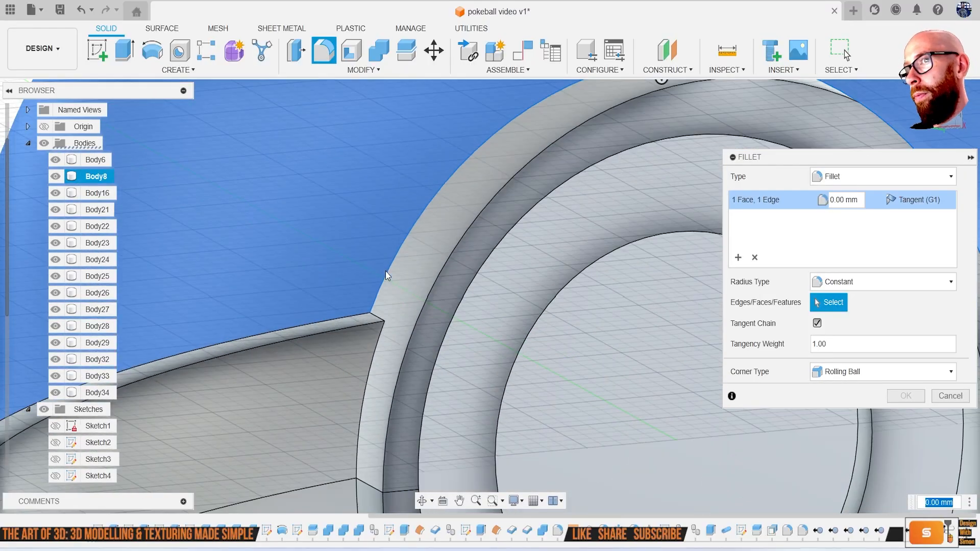
click(385, 271)
scroll(374, 293, up, 1)
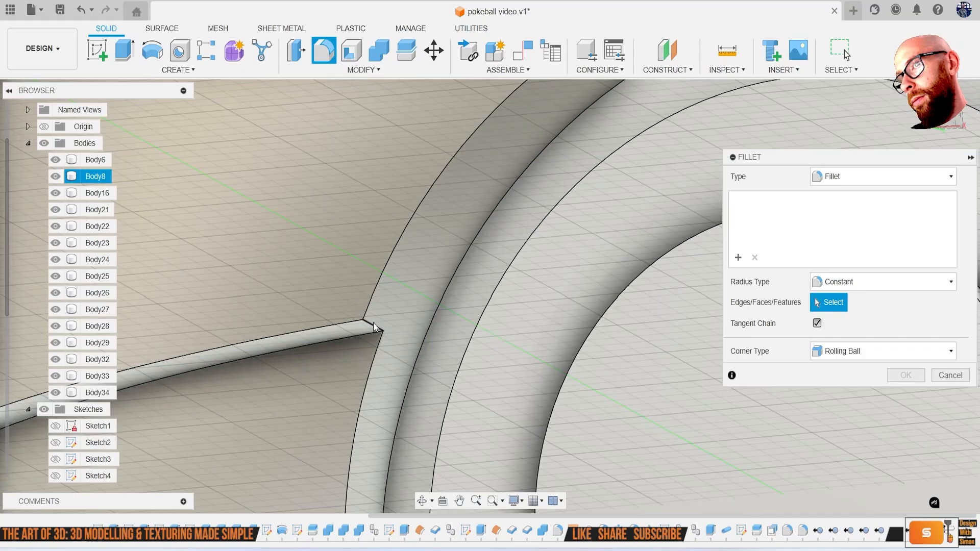
click(372, 324)
scroll(372, 323, down, 6)
shift+middle_drag(374, 327, 472, 265)
middle_drag(473, 266, 449, 282)
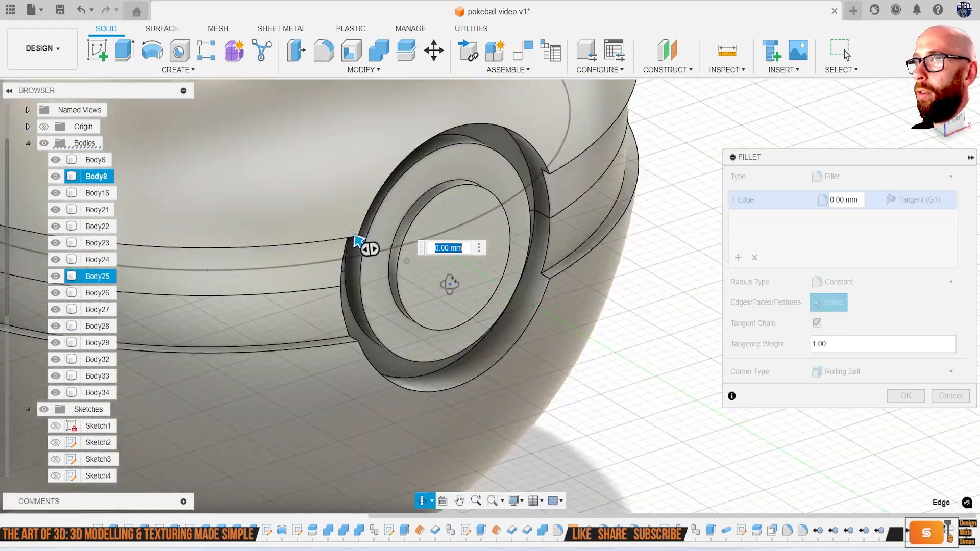
scroll(359, 334, up, 5)
click(345, 354)
scroll(409, 317, down, 6)
middle_drag(441, 274, 250, 391)
scroll(412, 298, up, 6)
click(354, 312)
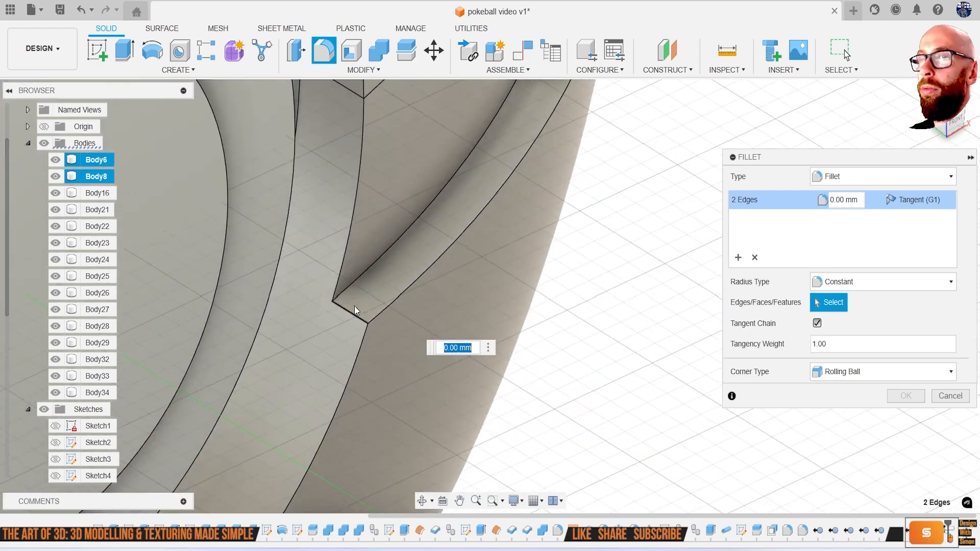
scroll(351, 313, down, 5)
shift+middle_drag(388, 265, 393, 256)
scroll(394, 257, up, 3)
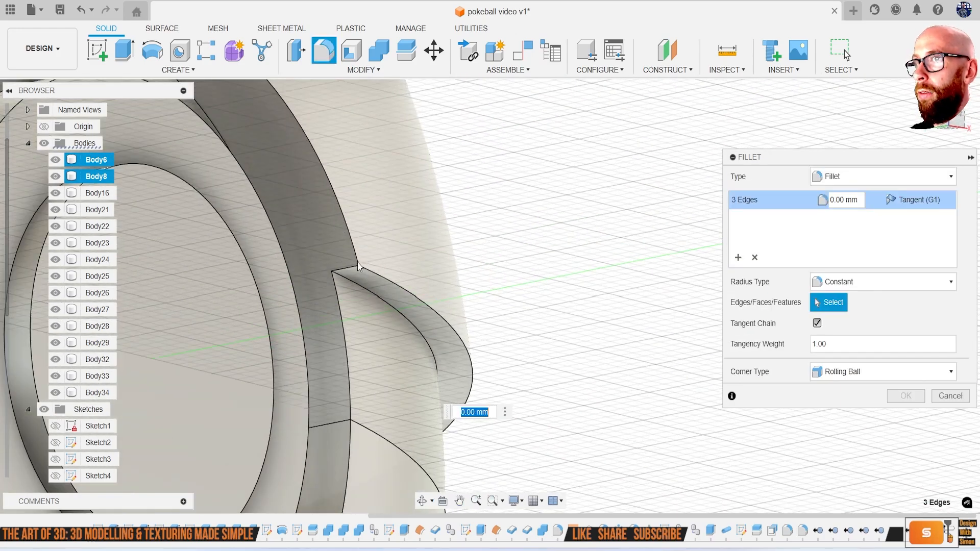
click(362, 264)
text(1)
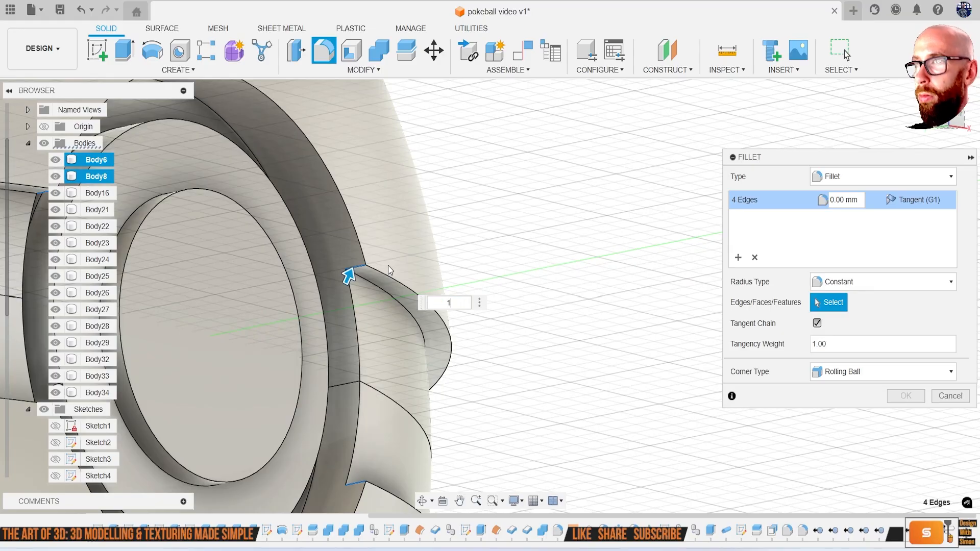
scroll(388, 265, down, 3)
shift+middle_drag(389, 261, 412, 213)
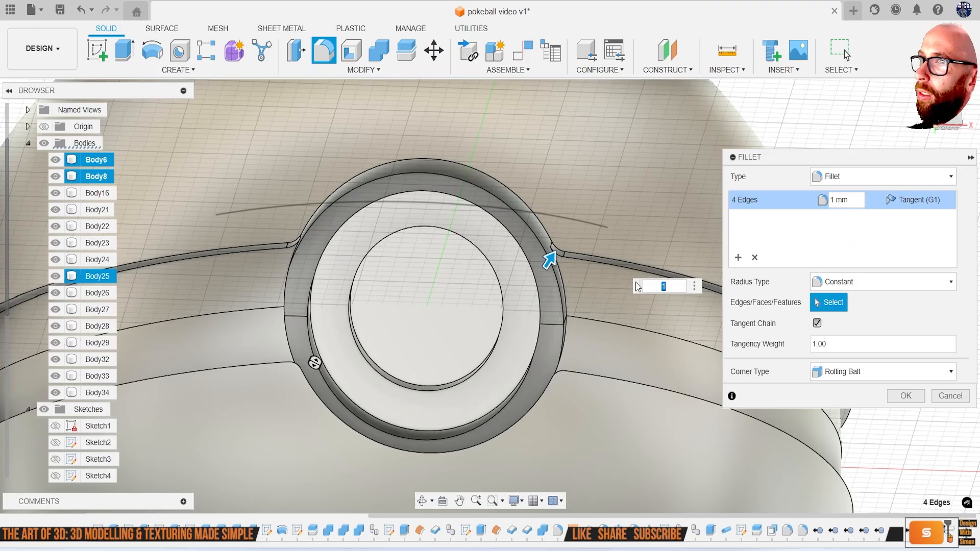
scroll(653, 282, up, 6)
text(.1)
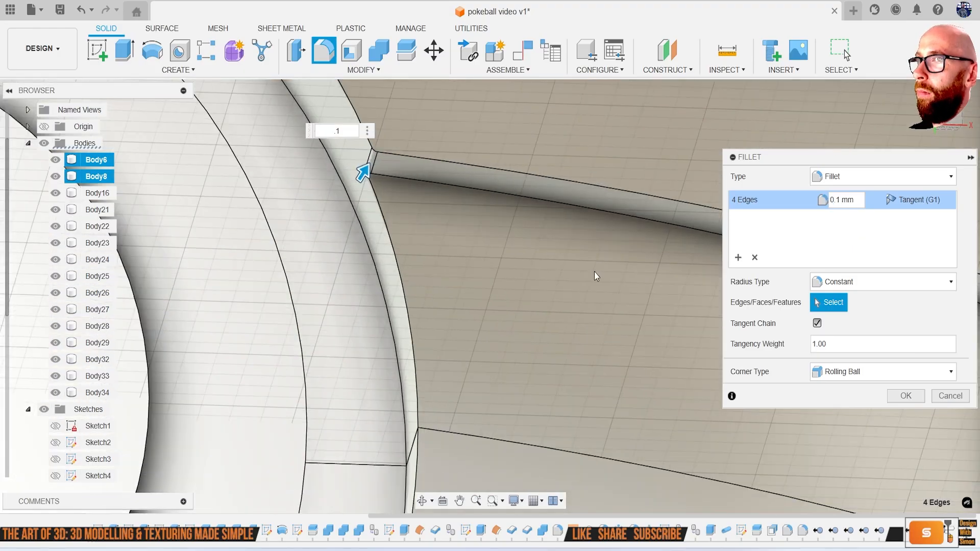
click(951, 397)
scroll(610, 286, down, 10)
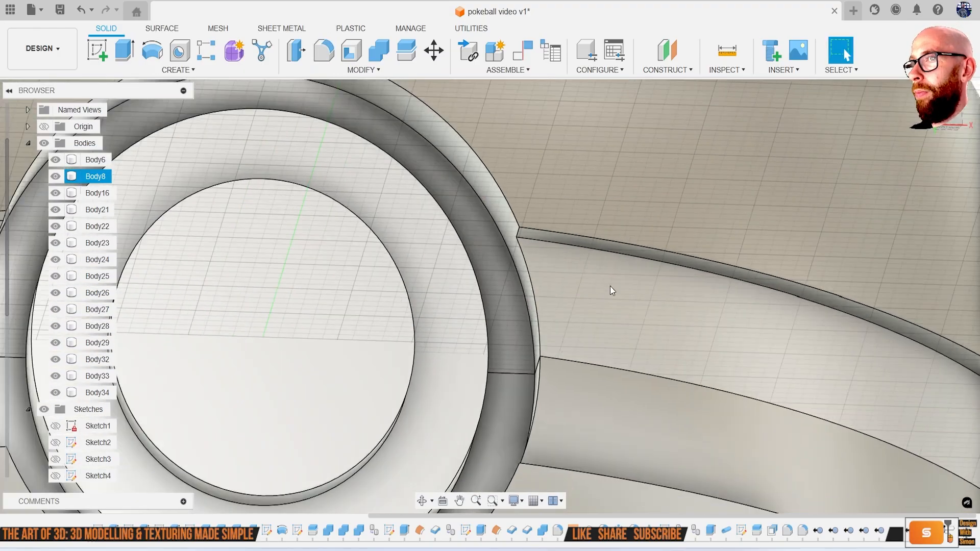
key(f)
click(582, 255)
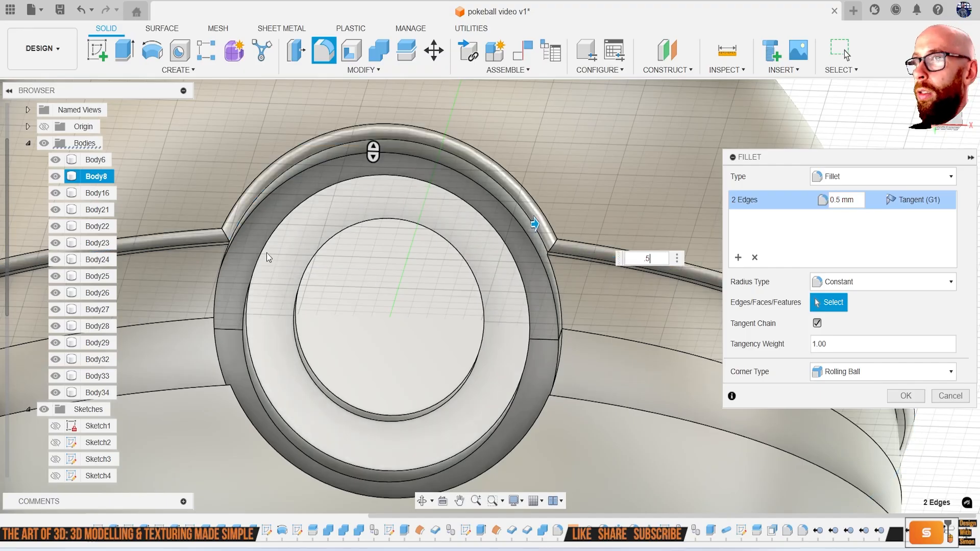
scroll(265, 240, down, 3)
scroll(262, 225, down, 3)
shift+middle_drag(257, 258, 246, 235)
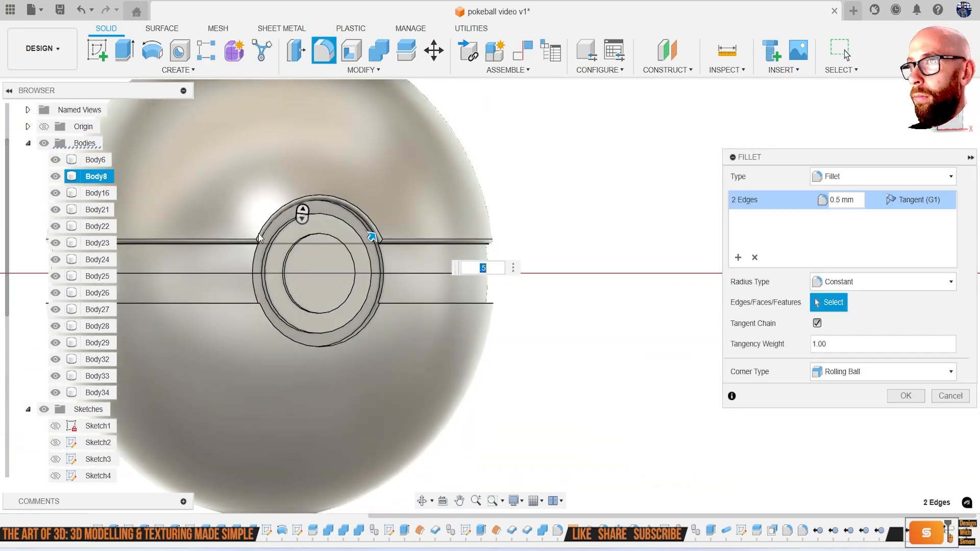
scroll(235, 232, up, 10)
shift+middle_drag(285, 273, 299, 238)
shift+middle_drag(310, 276, 286, 223)
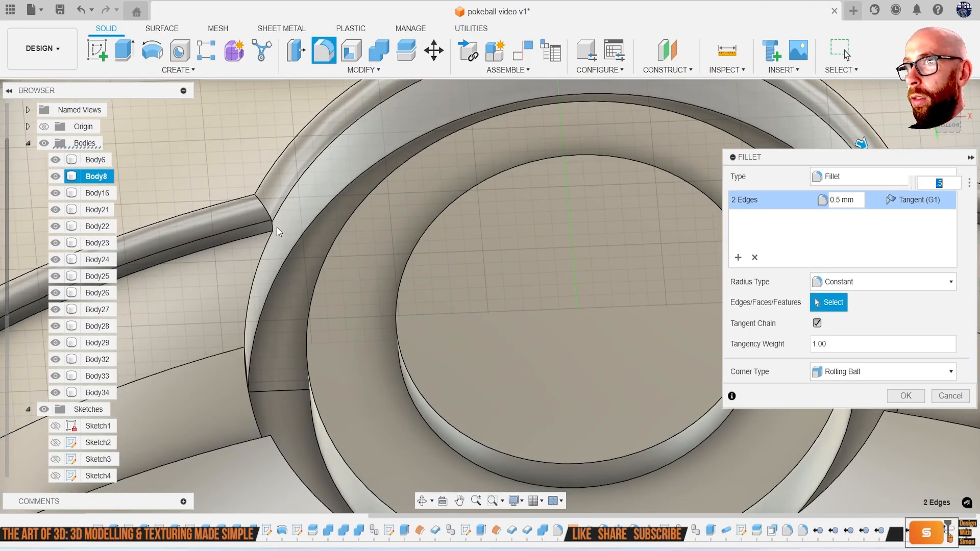
click(274, 227)
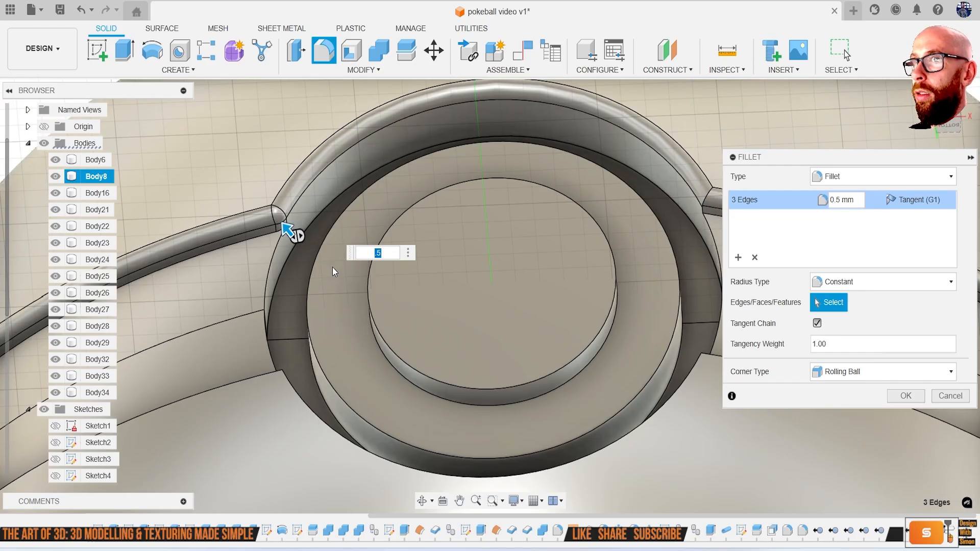
shift+middle_drag(325, 239, 346, 228)
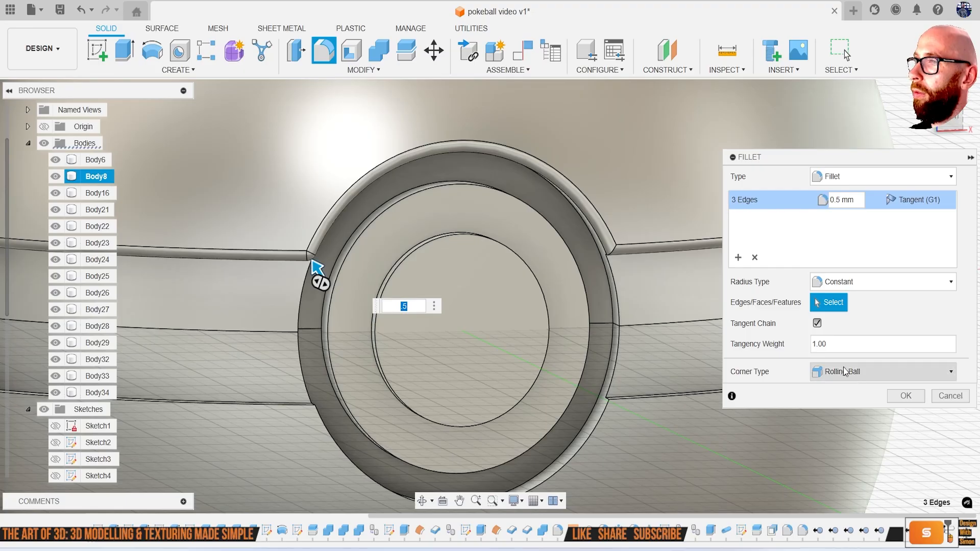
click(950, 396)
Fillet the four short corner edges where the band groove meets the button ring on both outer halves with a 0.3 mm radius
shift+middle_drag(473, 291, 392, 290)
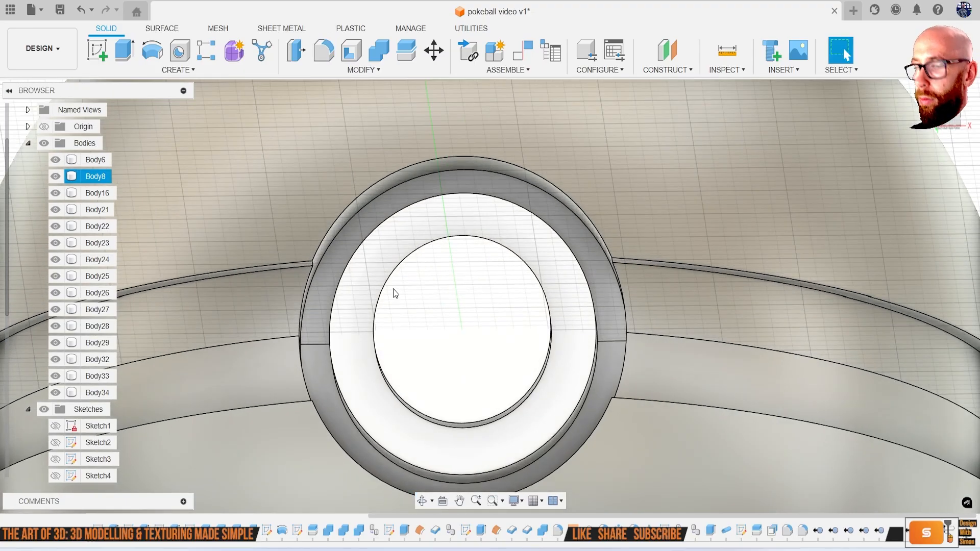
scroll(362, 290, up, 3)
key(f)
click(276, 246)
shift+middle_drag(558, 298, 550, 226)
click(550, 226)
scroll(558, 292, down, 5)
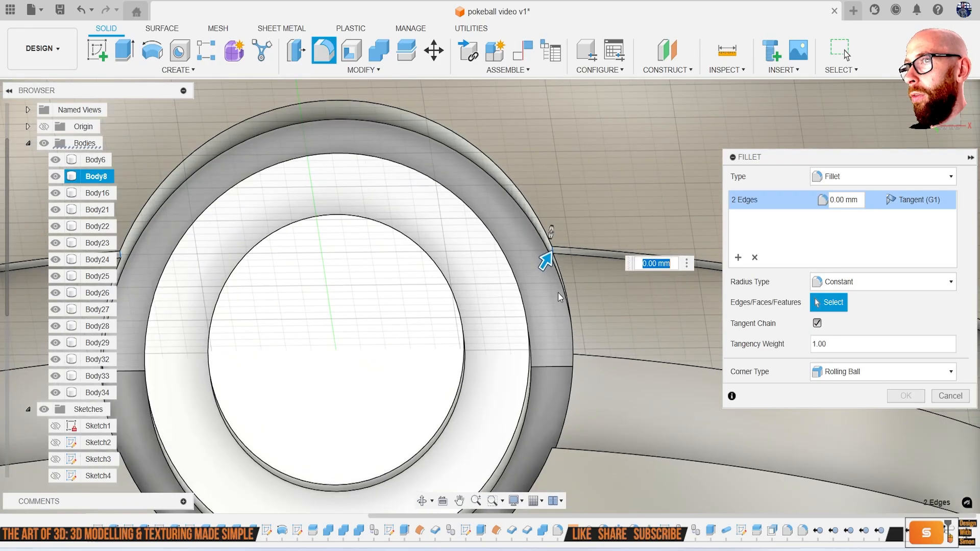
shift+middle_drag(577, 350, 603, 389)
scroll(540, 412, up, 4)
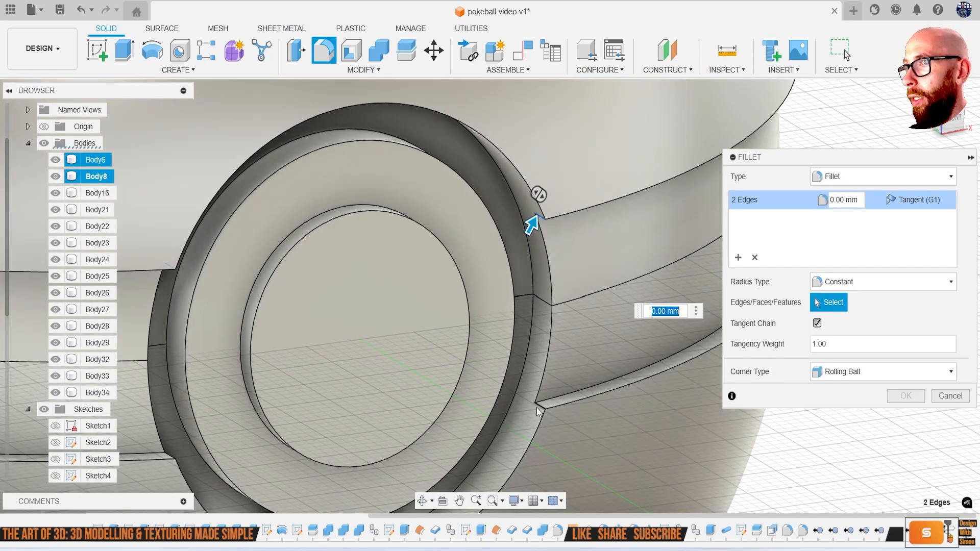
click(537, 407)
scroll(462, 387, down, 5)
middle_drag(462, 362, 493, 370)
scroll(459, 358, up, 5)
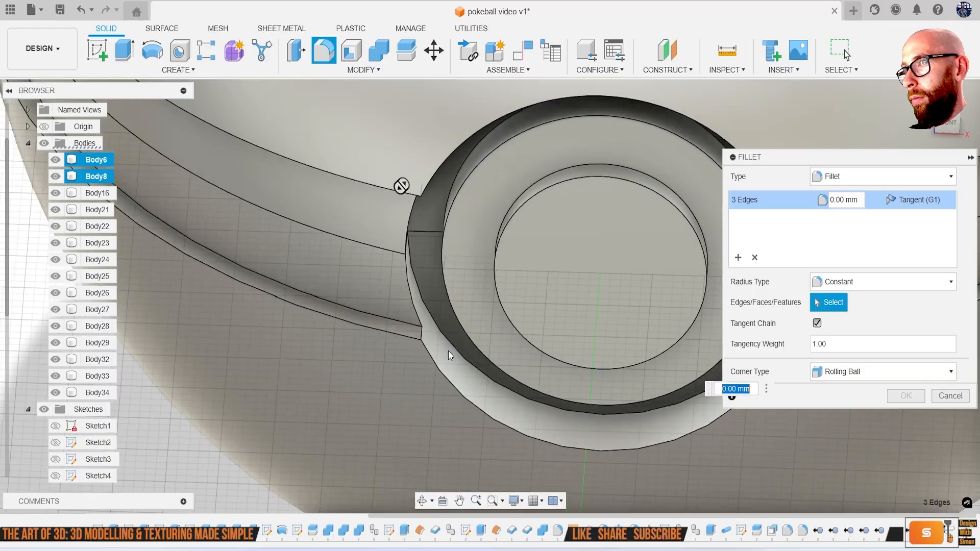
click(413, 328)
text(.2)
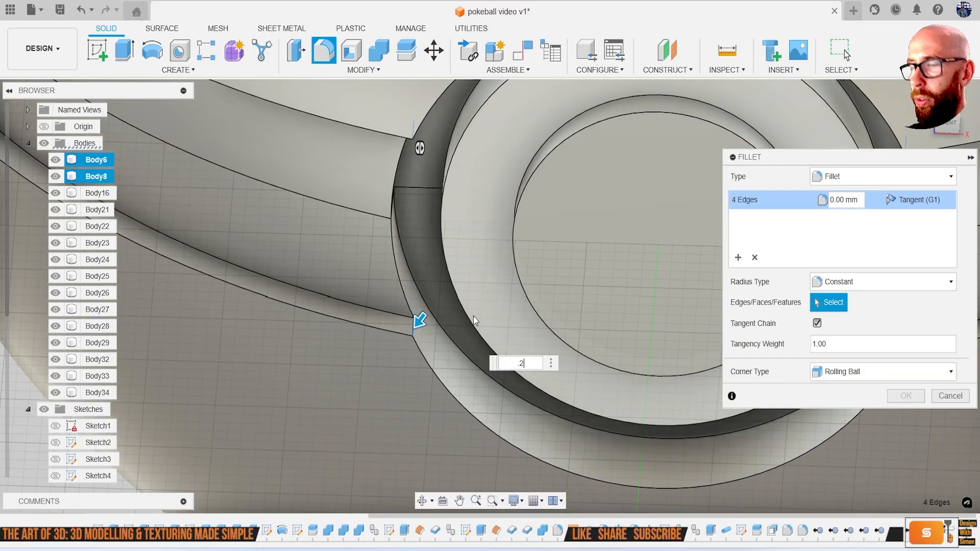
shift+middle_drag(474, 316, 528, 259)
shift+middle_drag(532, 223, 492, 181)
scroll(493, 182, up, 3)
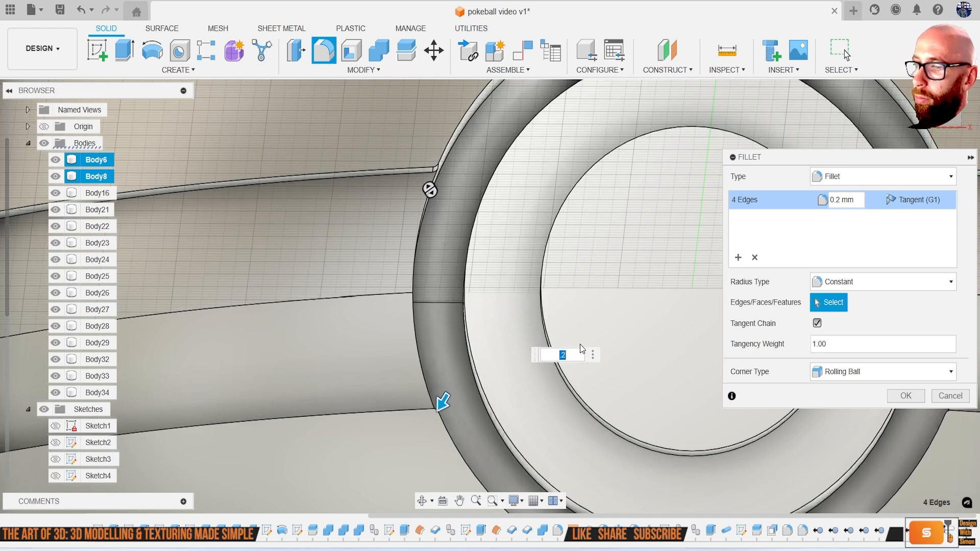
text(5)
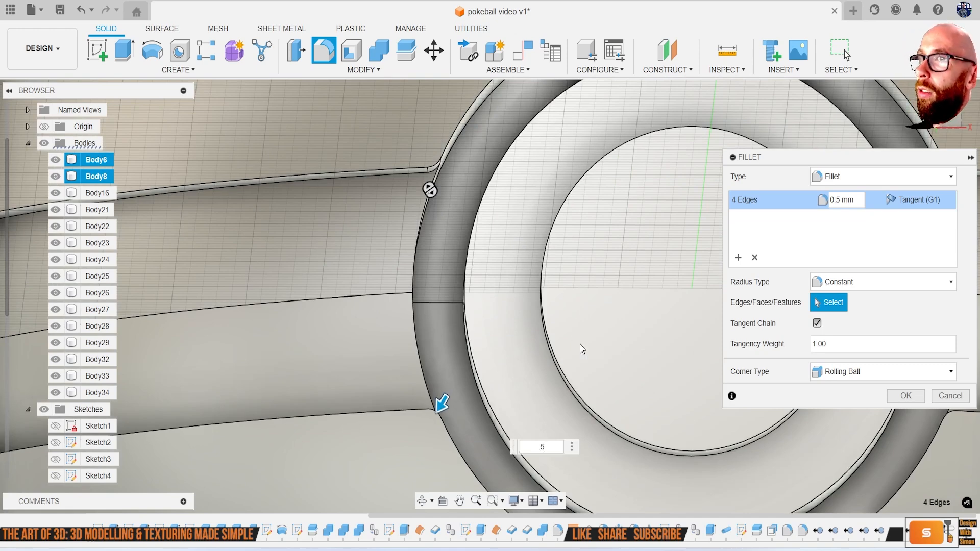
key(BackSpace)
text(3)
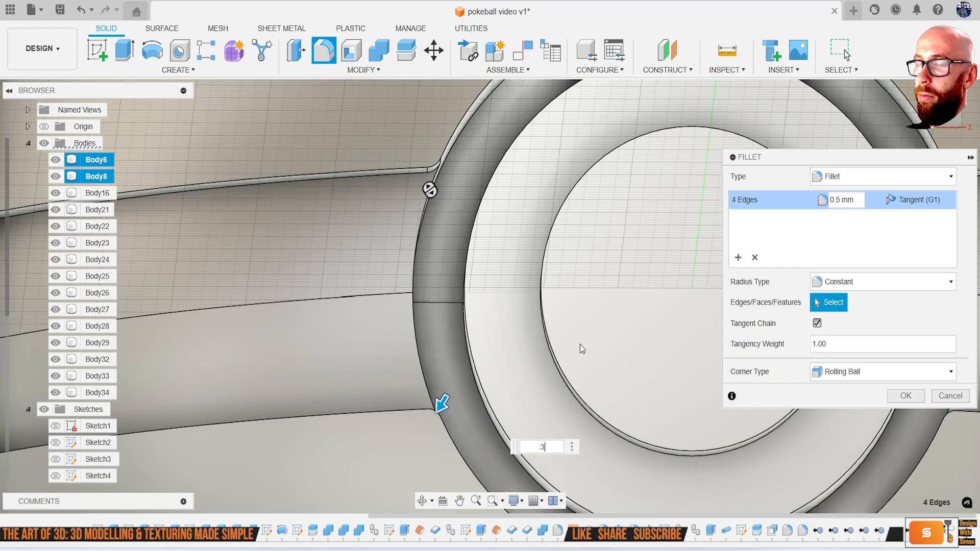
key(Return)
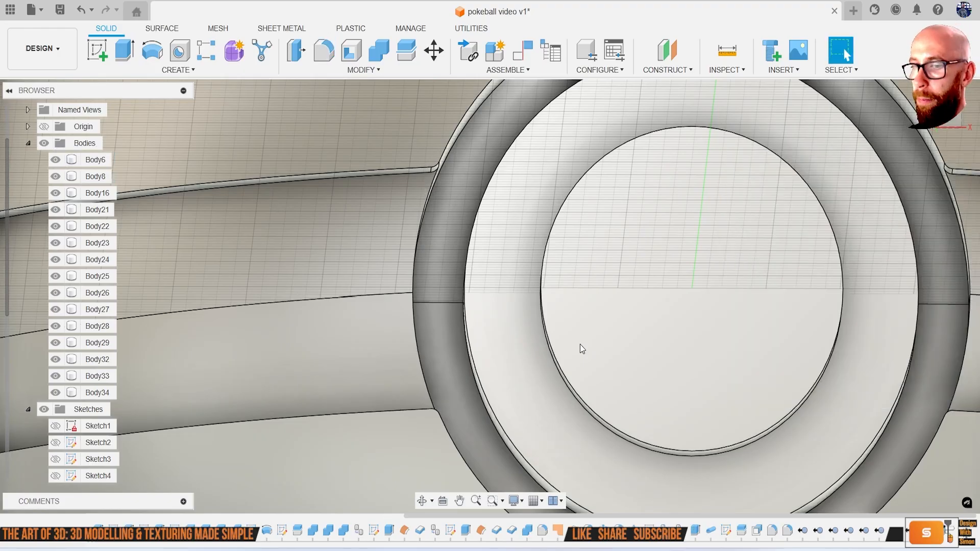
Fillet the outer edge chains along the band groove and around the button ring on both outer halves with a 0.3 mm radius
key(f)
click(406, 171)
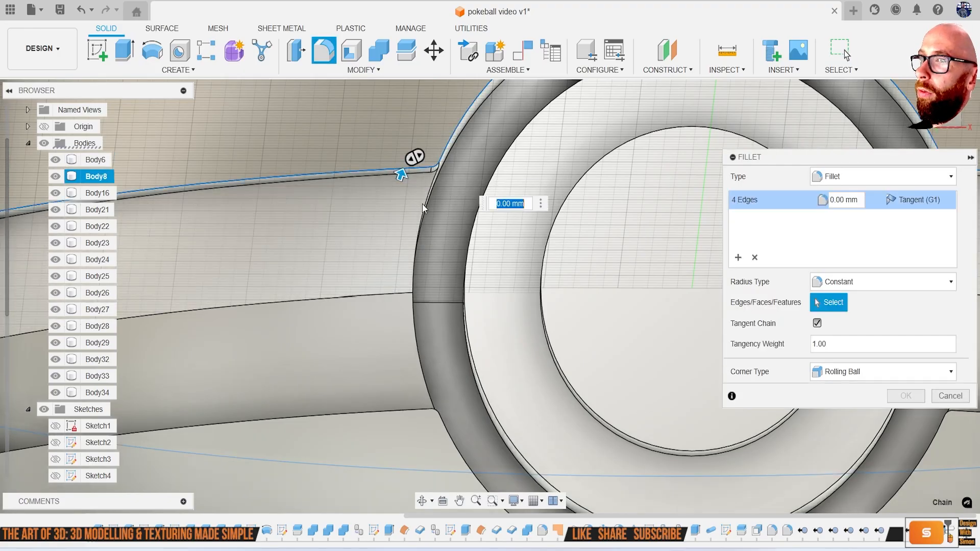
scroll(415, 190, down, 3)
click(424, 346)
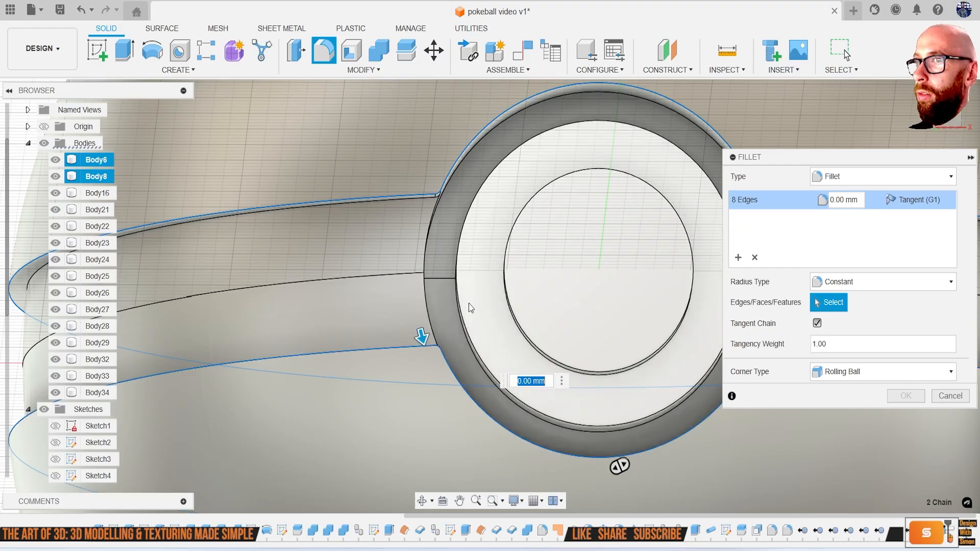
text(.5)
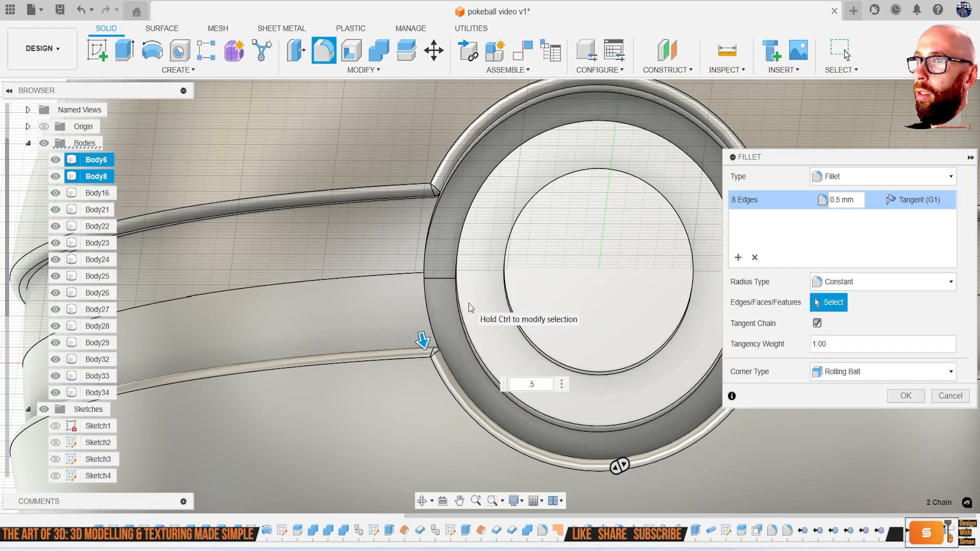
key(BackSpace)
text(3)
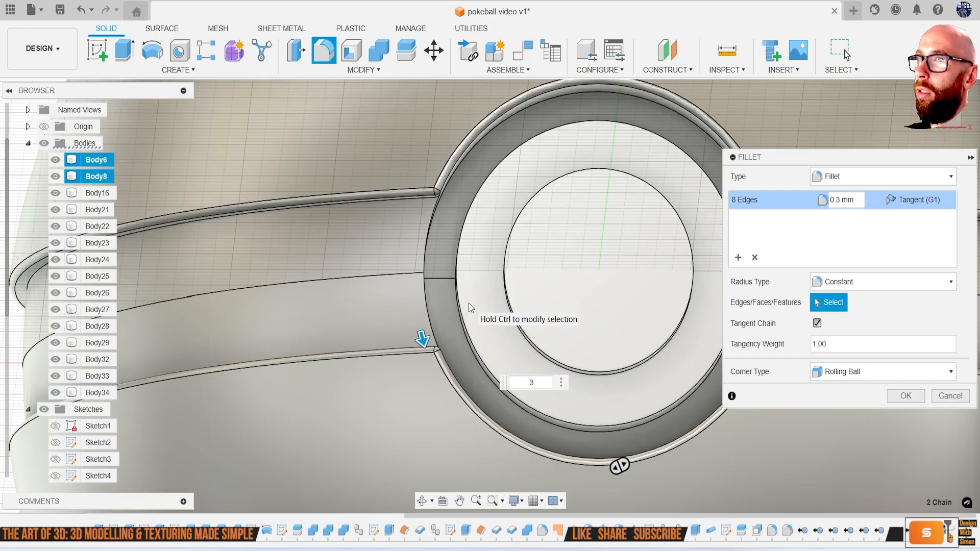
key(Return)
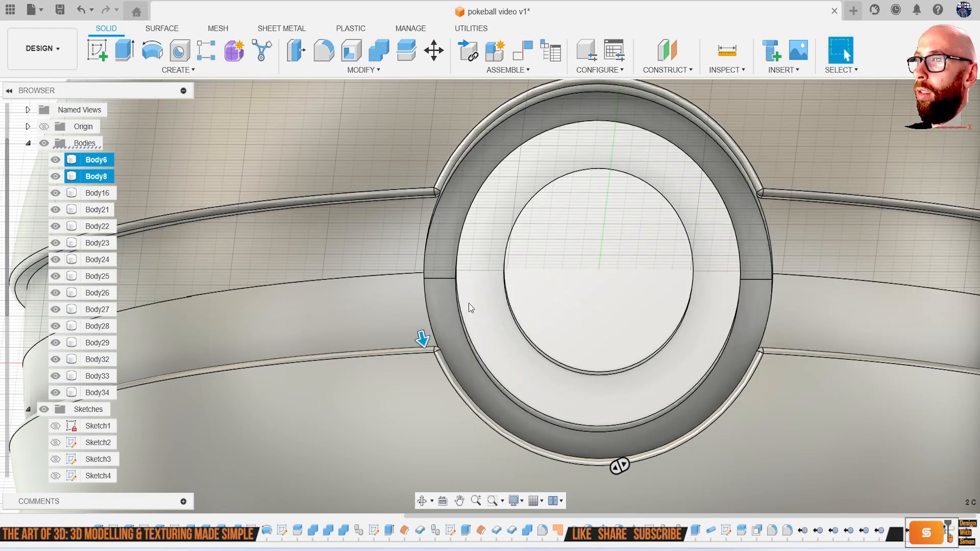
Fillet the outer circular edge of the button ring and the raised centre button's edge with a 0.3 mm radius
scroll(466, 283, down, 5)
shift+middle_drag(470, 280, 575, 271)
scroll(568, 268, up, 5)
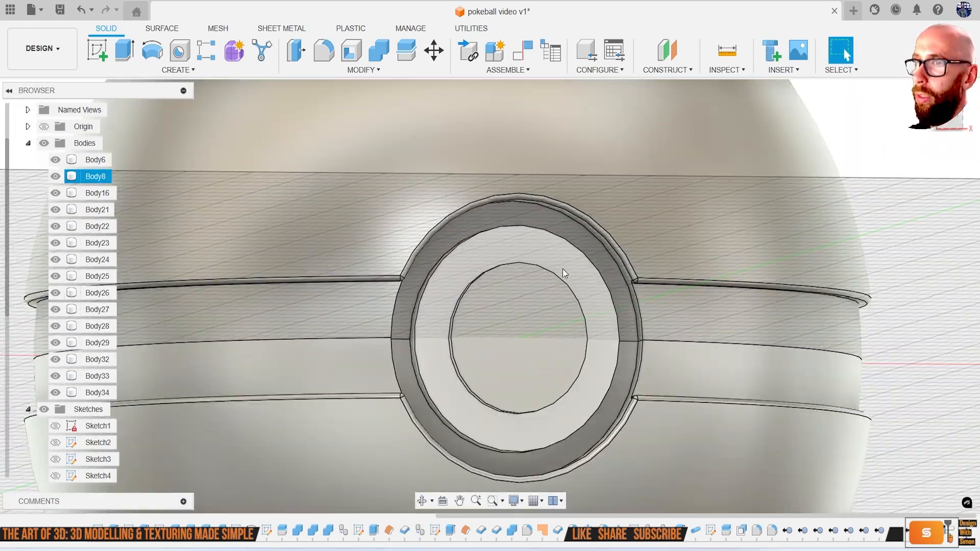
key(f)
scroll(562, 269, up, 3)
click(498, 216)
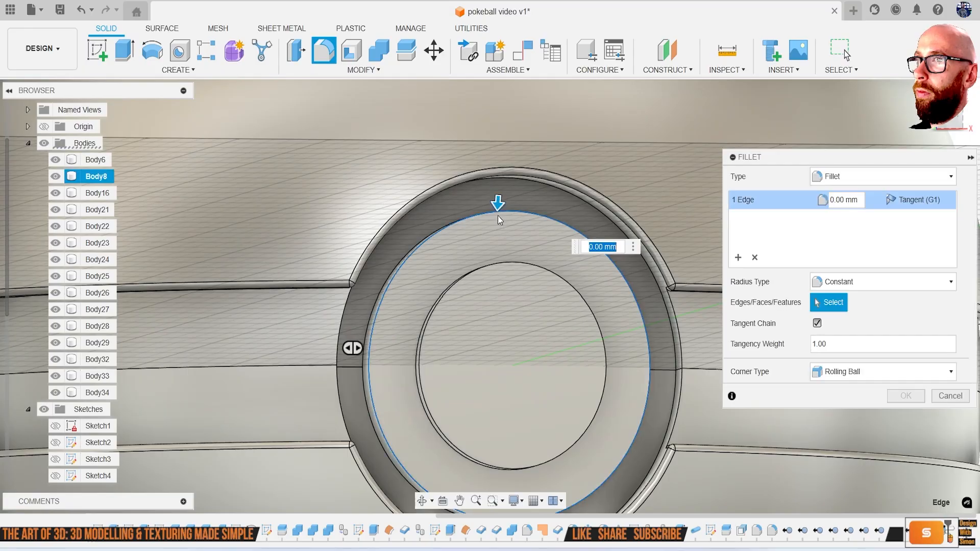
click(516, 263)
text(0.5)
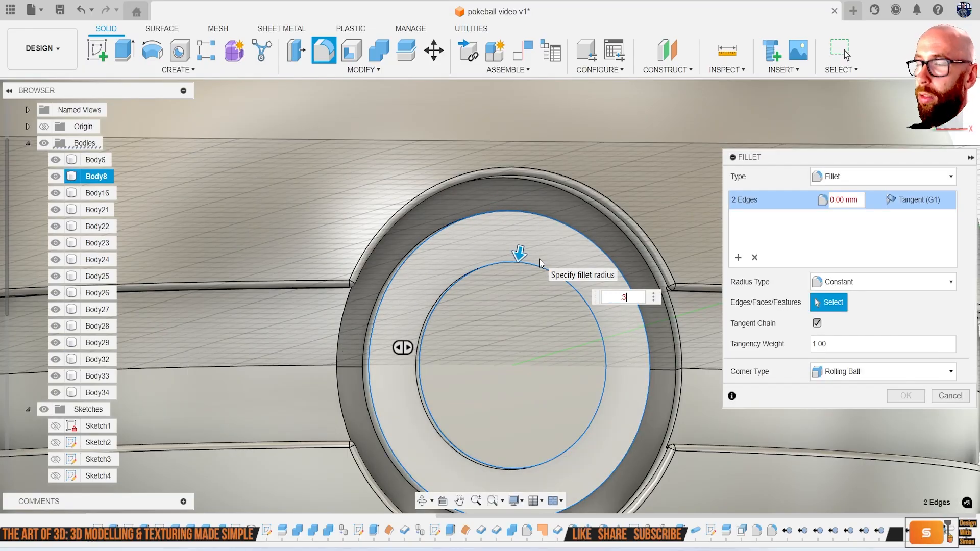
key(Return)
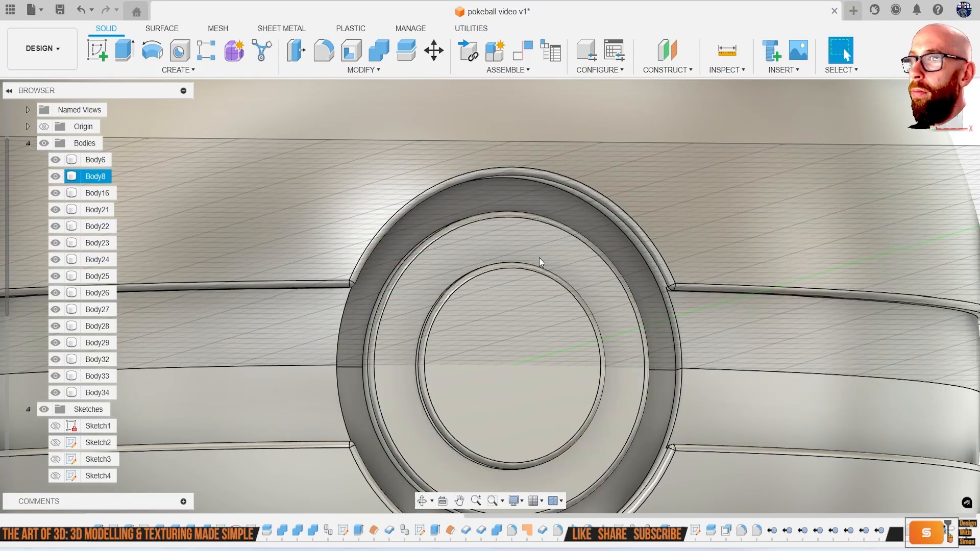
scroll(540, 260, down, 5)
shift+middle_drag(564, 260, 586, 269)
scroll(573, 276, down, 1)
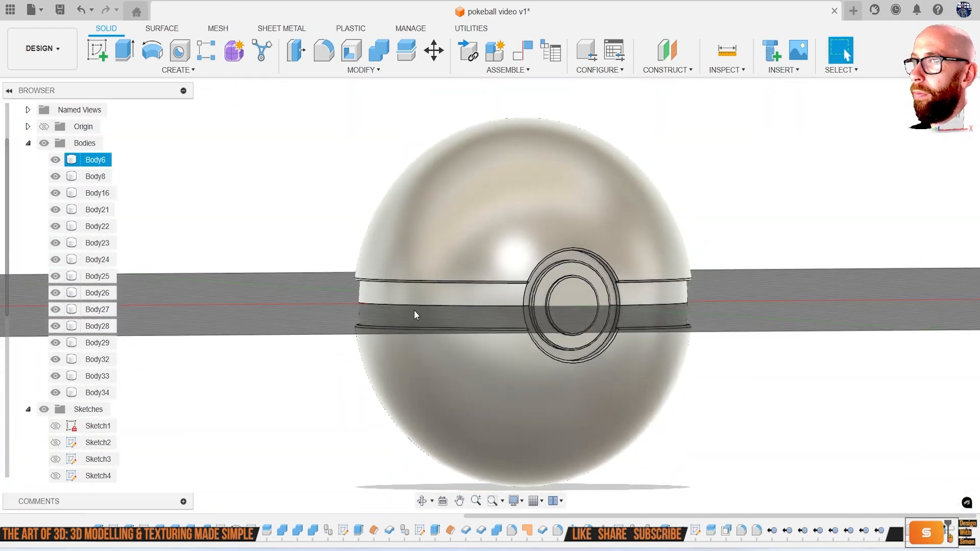
scroll(433, 317, up, 5)
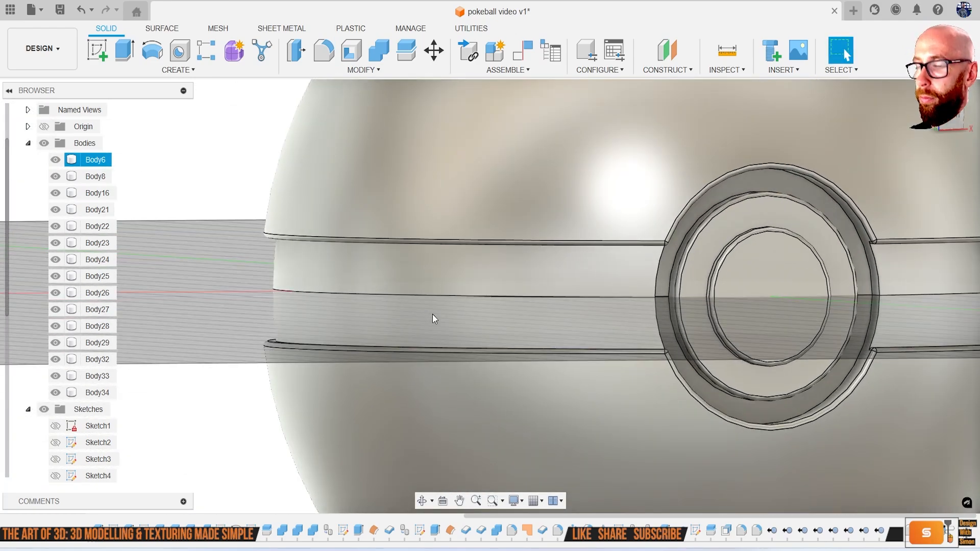
key(f)
click(442, 296)
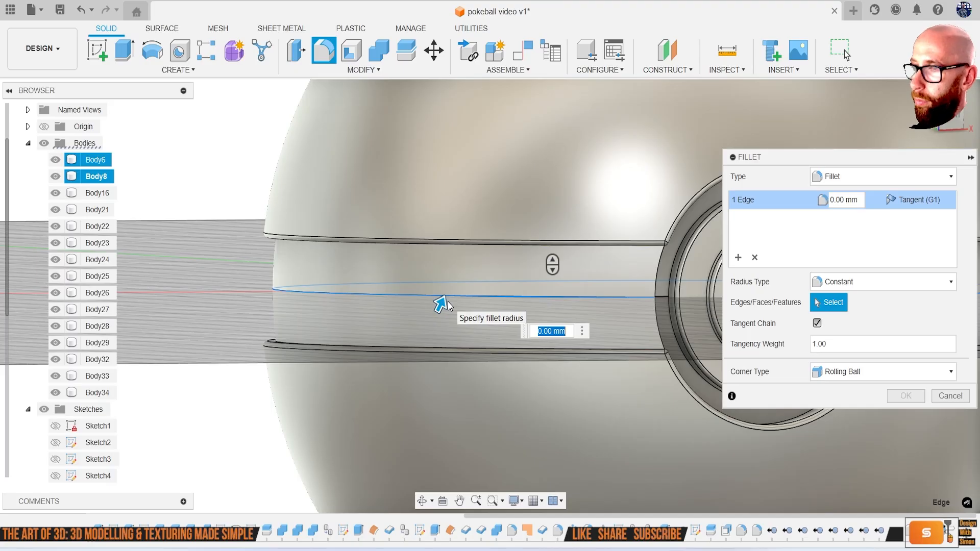
shift+middle_drag(586, 268, 480, 311)
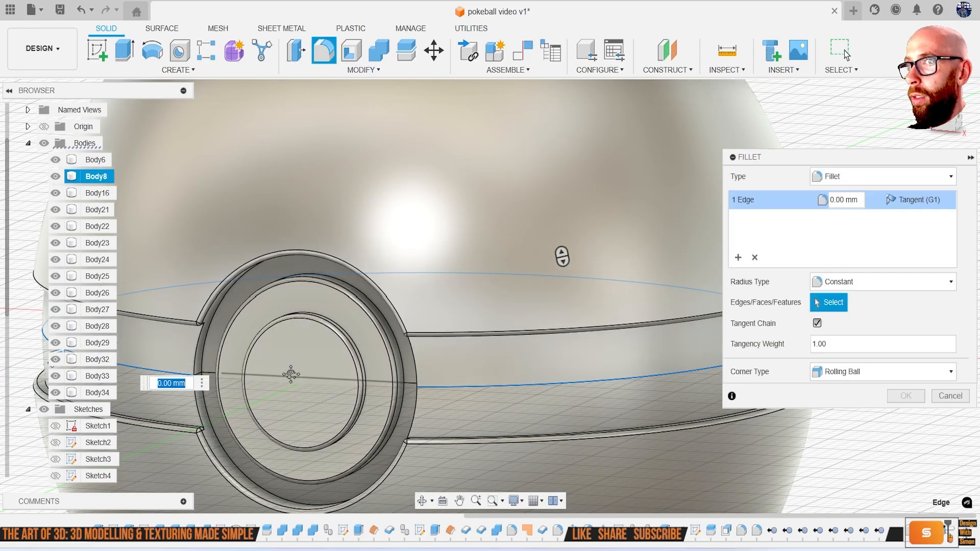
middle_drag(282, 379, 361, 316)
scroll(330, 315, up, 8)
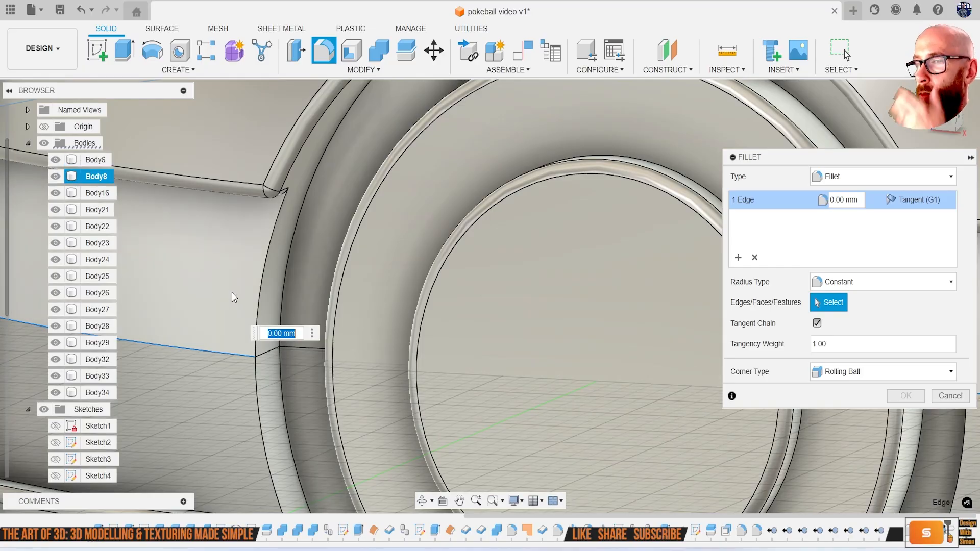
click(278, 349)
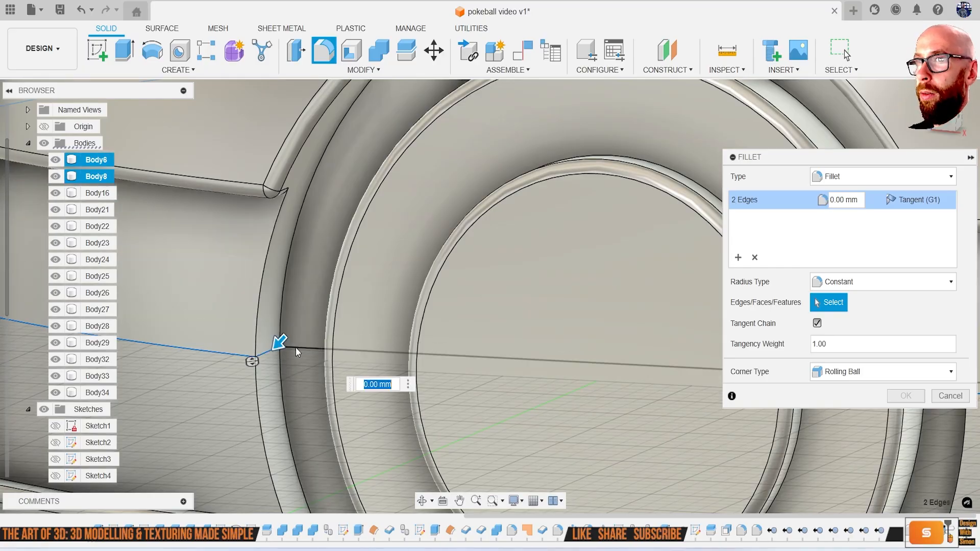
click(257, 309)
text(.3)
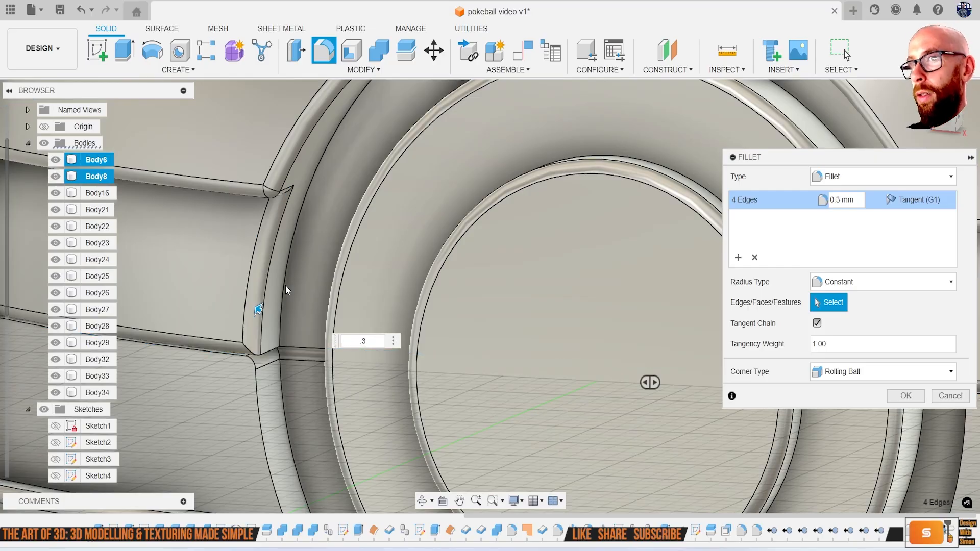
shift+middle_drag(285, 290, 278, 395)
click(270, 394)
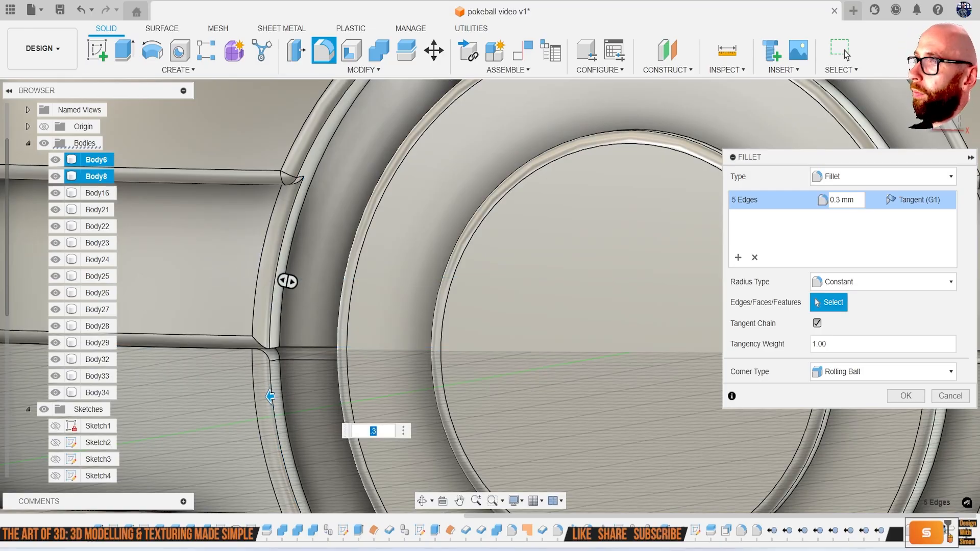
click(951, 396)
Hide the lower outer half, Body6, and isolate the upper outer half, Body8, with its seam face in view
click(55, 160)
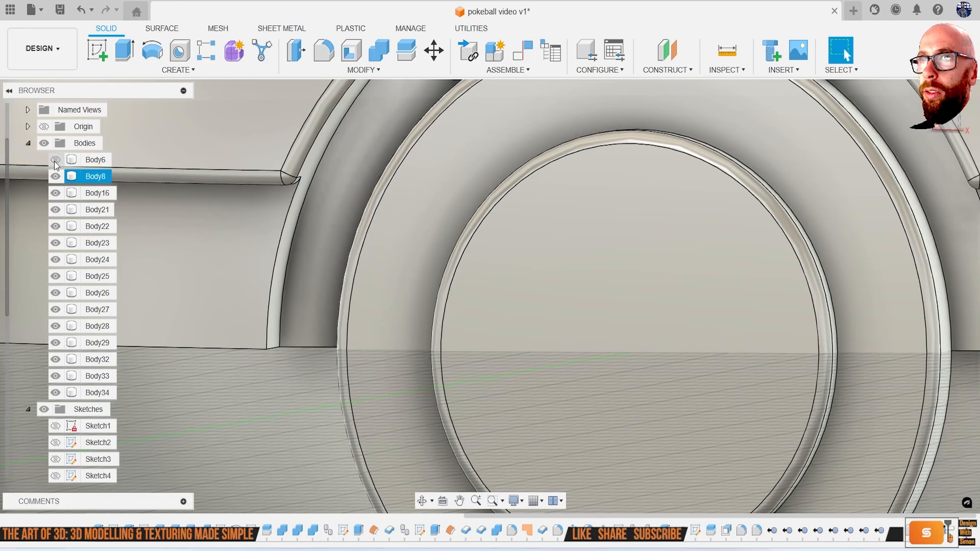
scroll(99, 266, up, 1)
scroll(401, 303, down, 5)
scroll(305, 309, down, 2)
shift+middle_drag(305, 310, 323, 290)
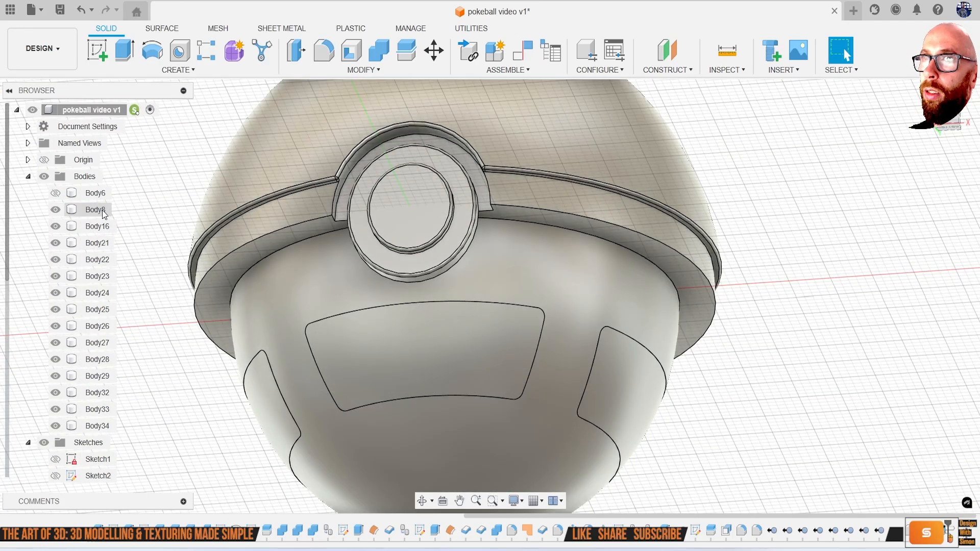
click(95, 195)
click(56, 210)
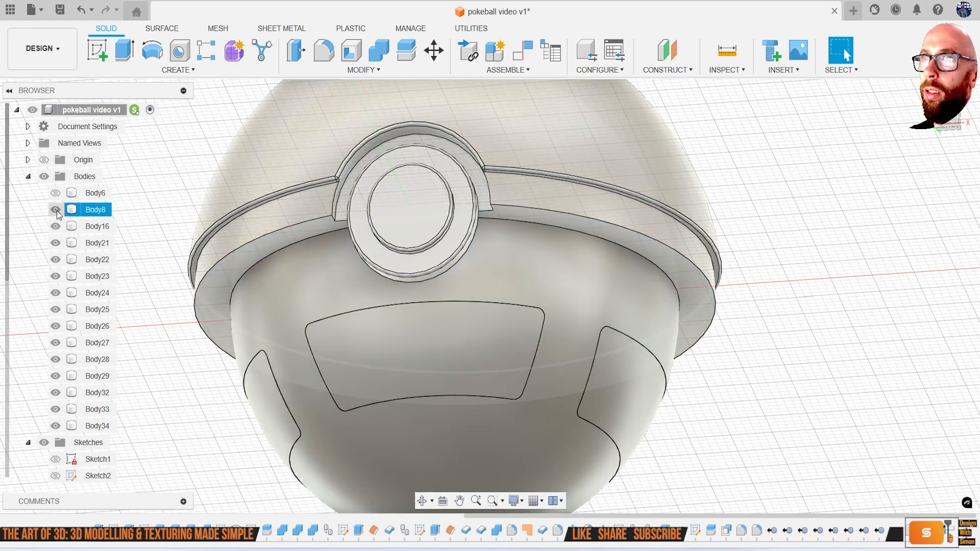
click(56, 210)
right_click(103, 212)
click(174, 537)
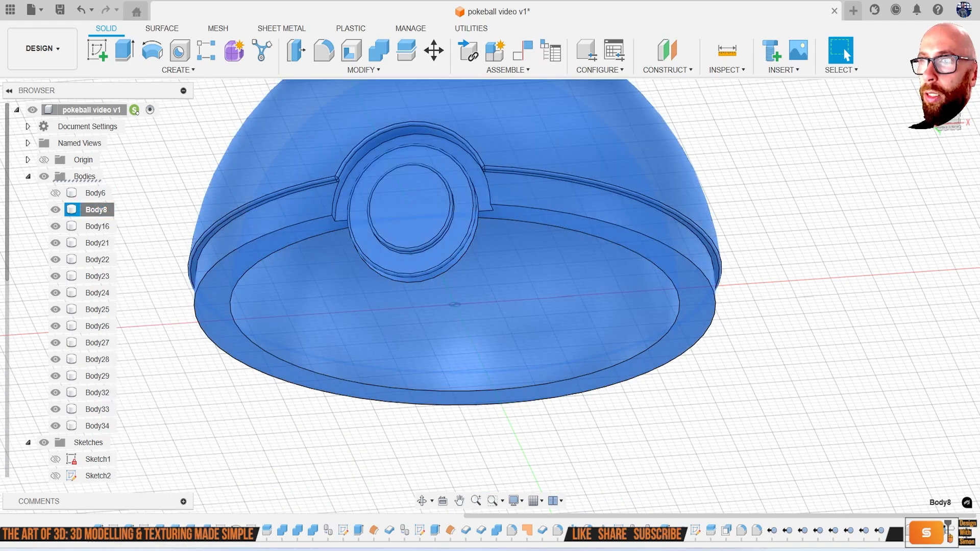
click(194, 425)
key(f)
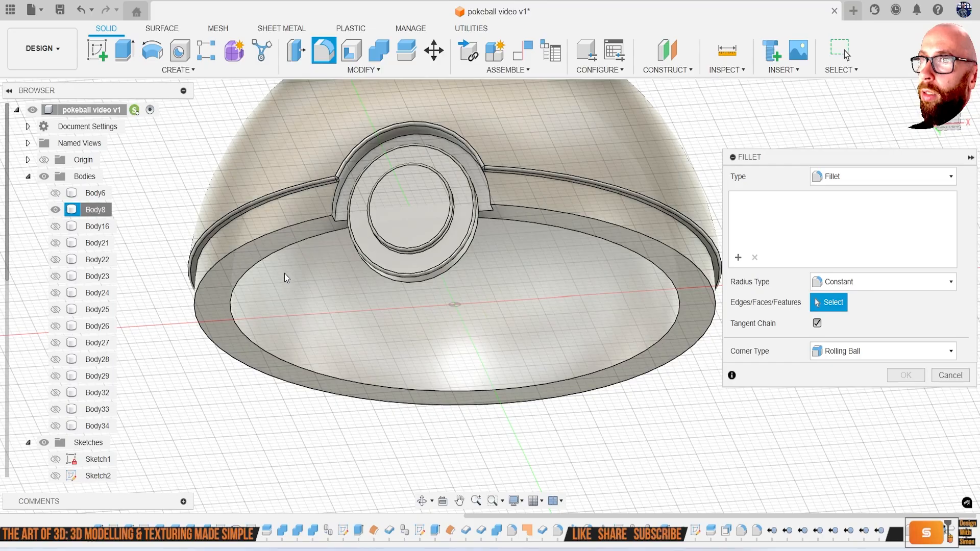
scroll(284, 274, up, 3)
shift+middle_drag(285, 272, 292, 249)
click(332, 172)
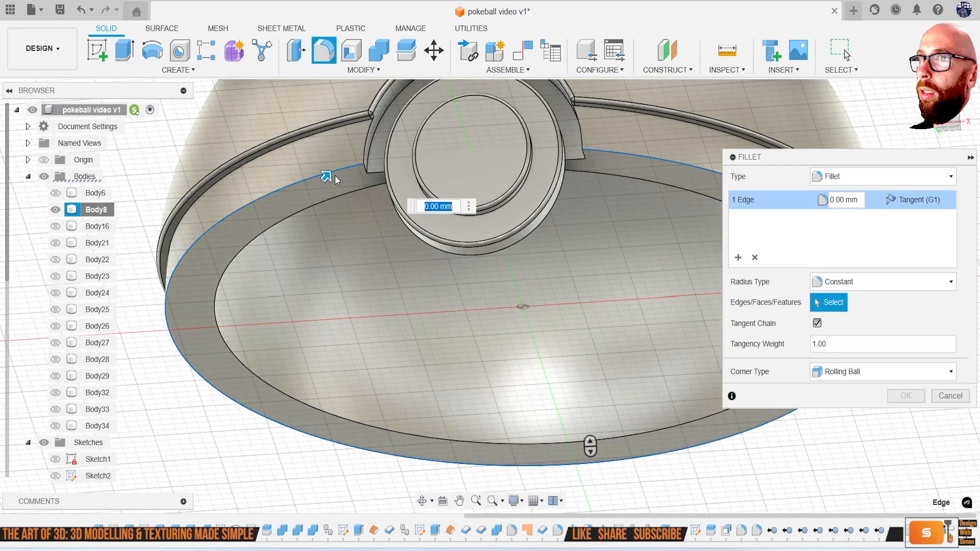
scroll(379, 160, up, 2)
scroll(378, 161, up, 2)
click(372, 207)
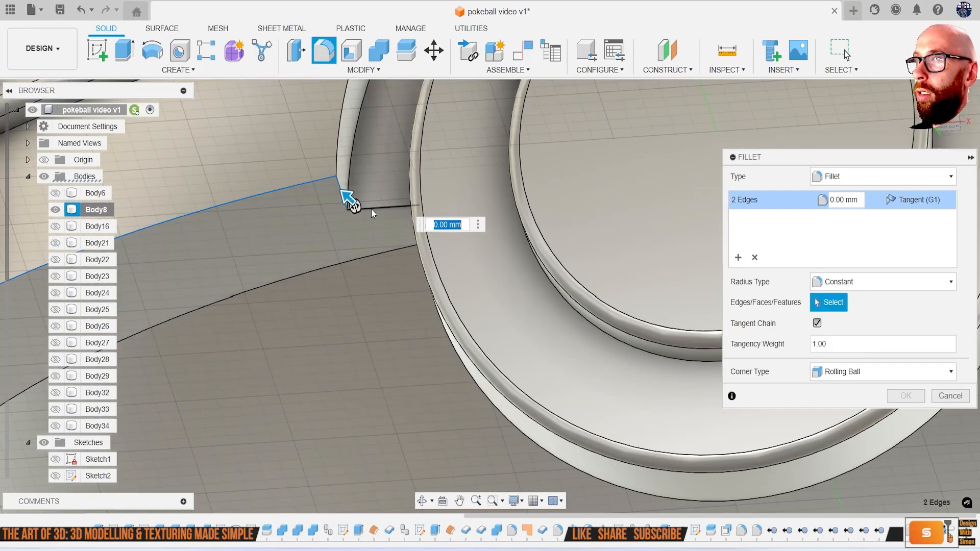
click(324, 179)
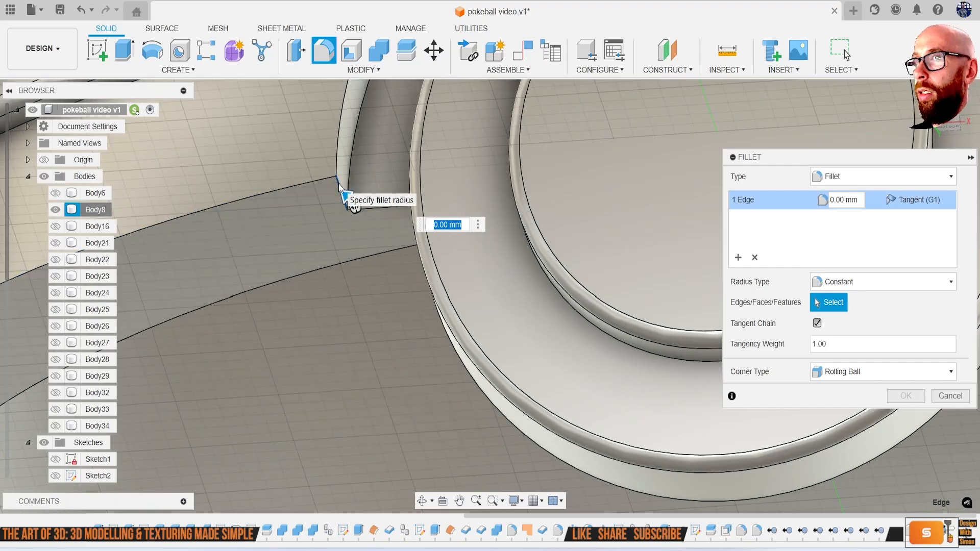
click(339, 184)
click(343, 191)
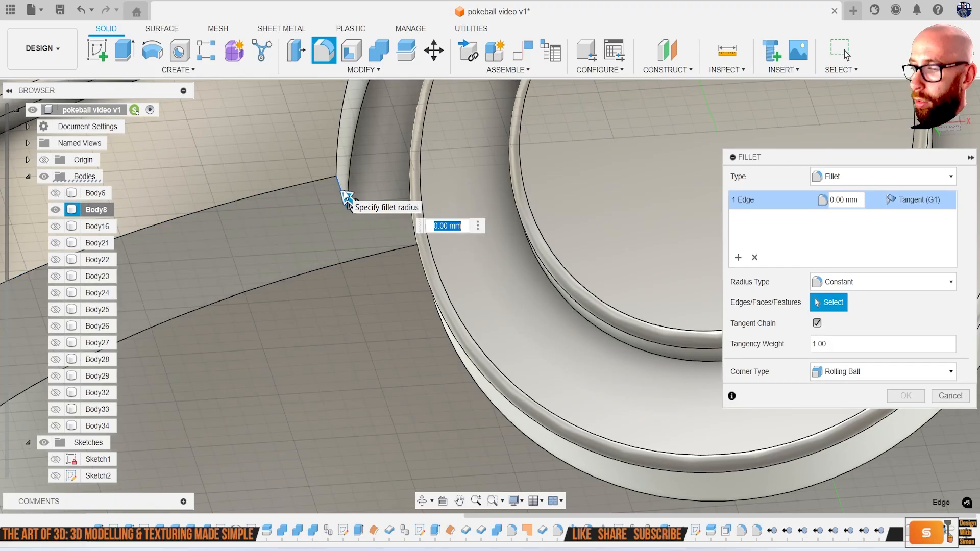
text(.1)
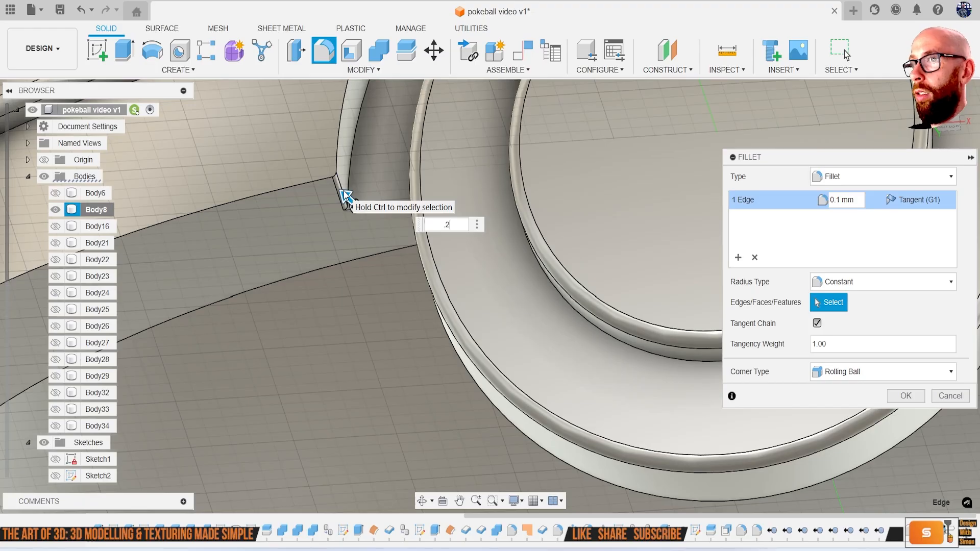
scroll(344, 196, down, 5)
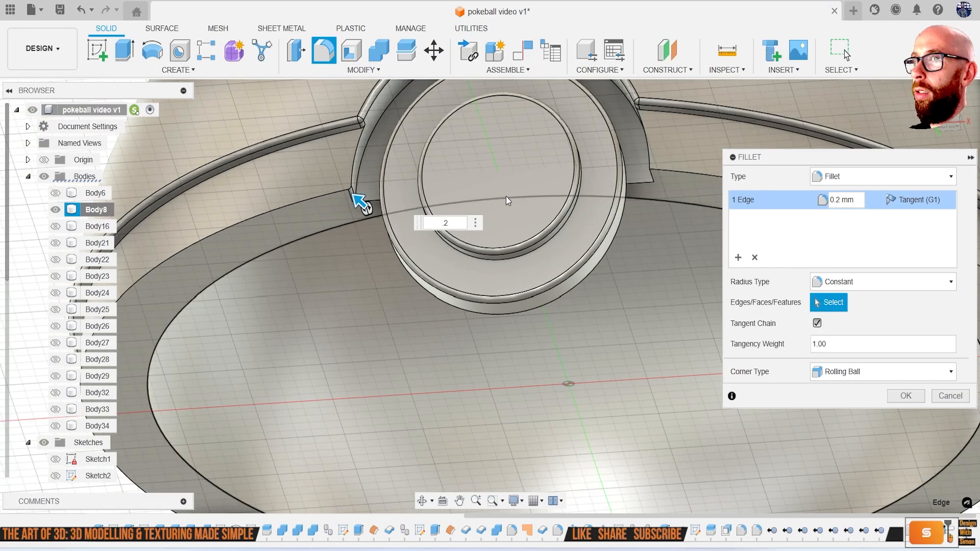
middle_drag(594, 174, 490, 241)
scroll(532, 241, up, 3)
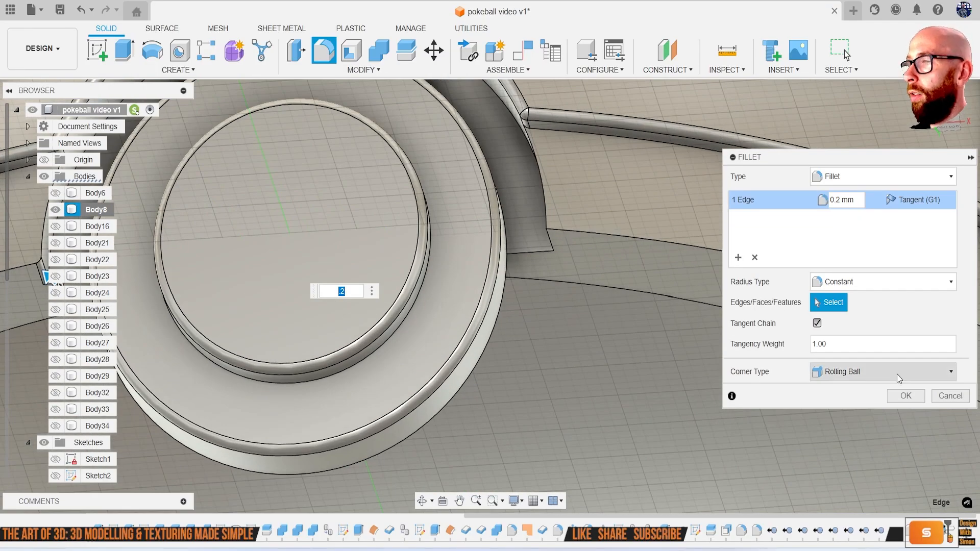
click(944, 397)
Check the radius of the existing four-edge corner fillet where the band groove meets the button ring
click(906, 532)
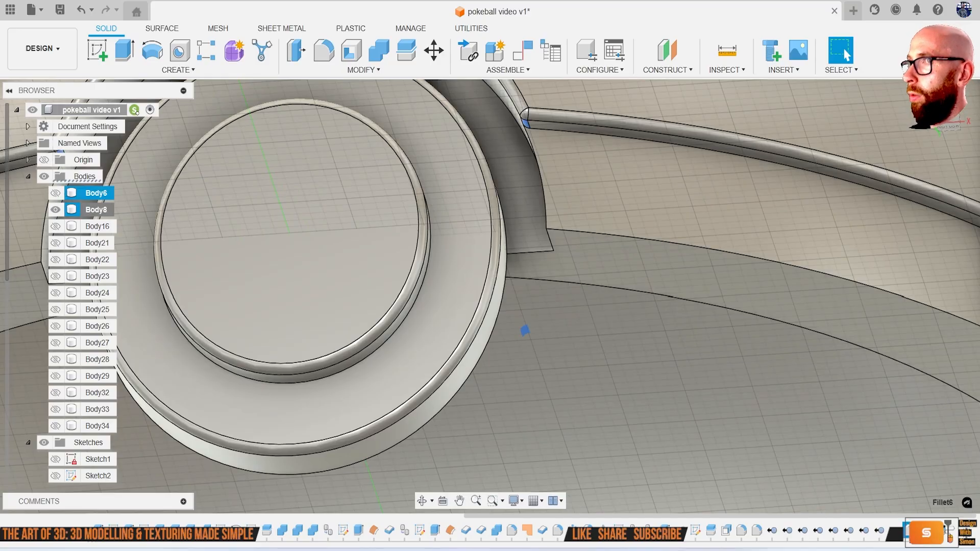
right_click(906, 533)
click(907, 404)
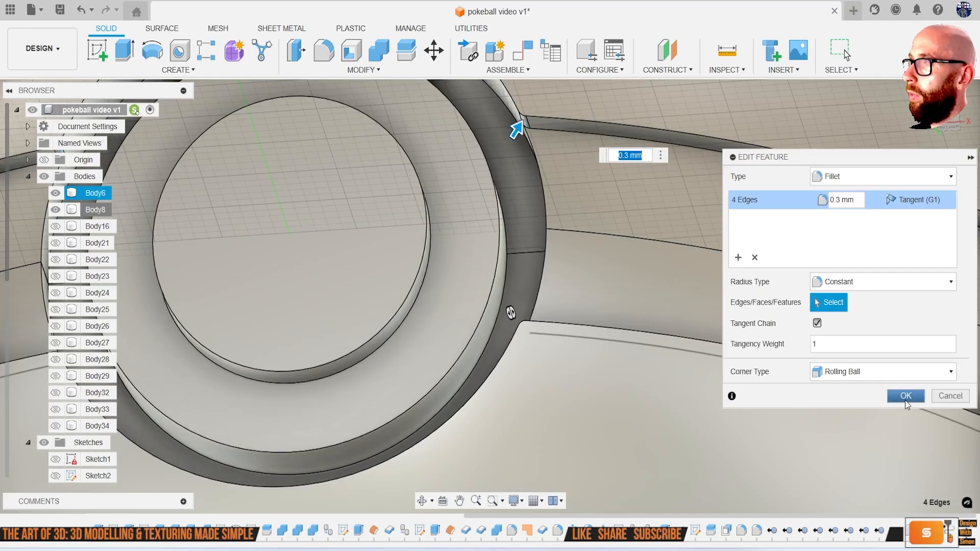
click(937, 397)
Fillet the two short corner edges where the upper half's seam face meets the button recess with a 0.3 mm radius
key(f)
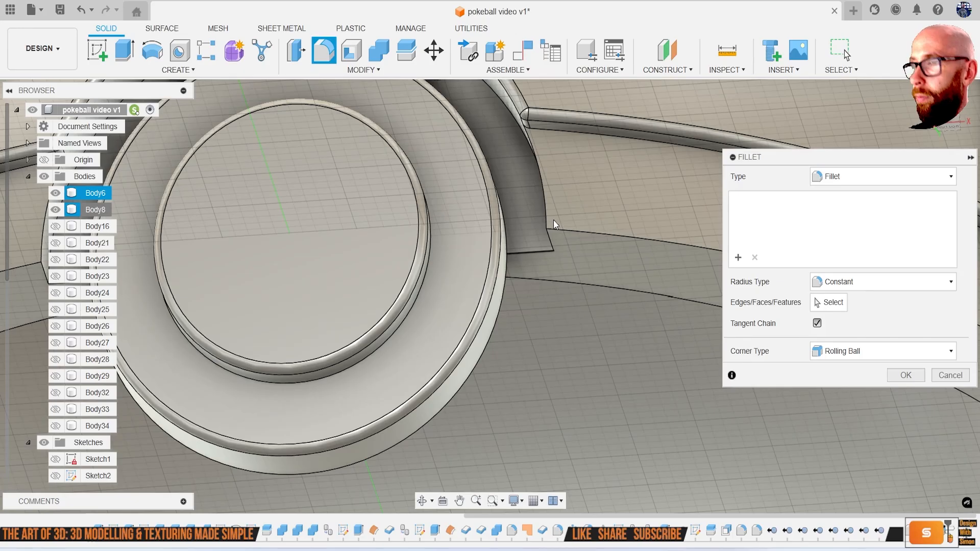
click(550, 238)
shift+middle_drag(550, 238, 403, 305)
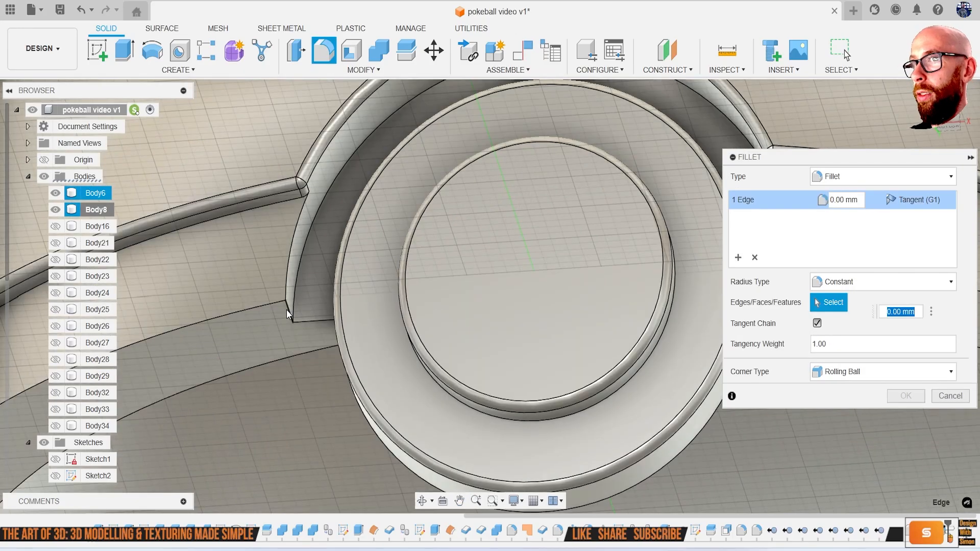
key(BackSpace)
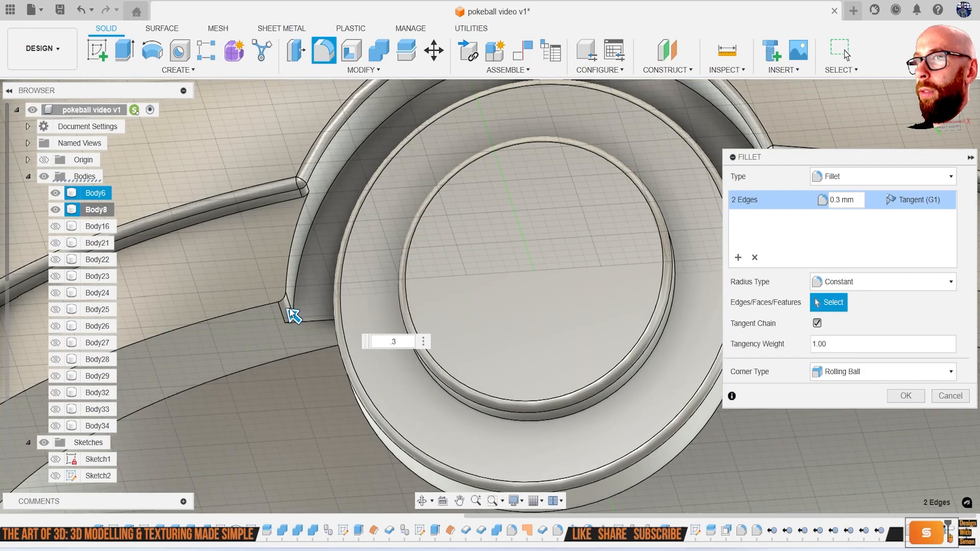
key(Return)
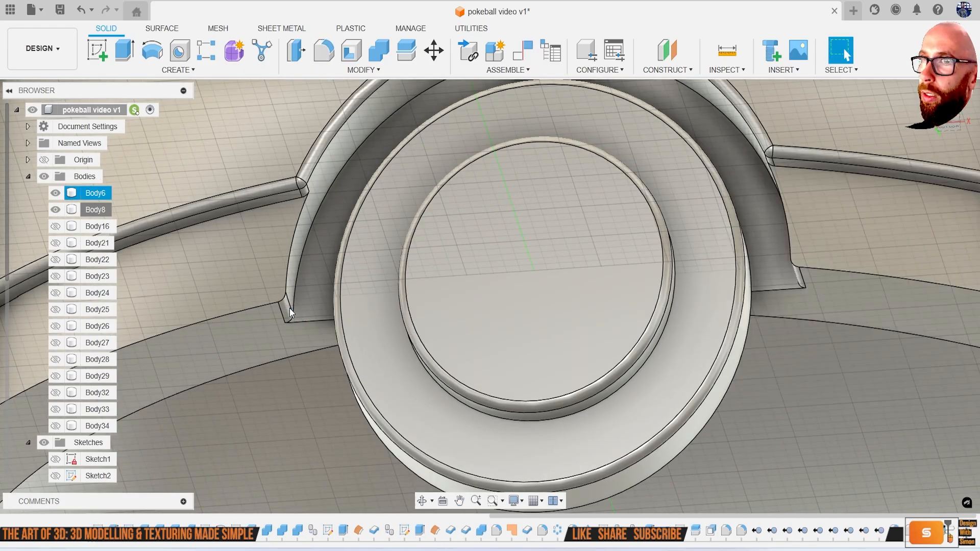
Check the radius of the existing eight-edge fillet along the band groove and button ring
right_click(913, 544)
click(876, 393)
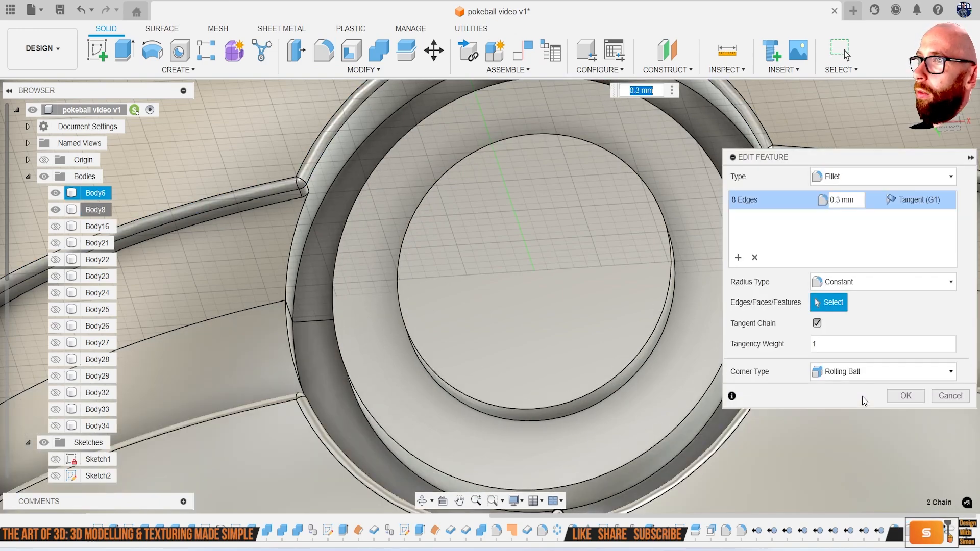
click(950, 397)
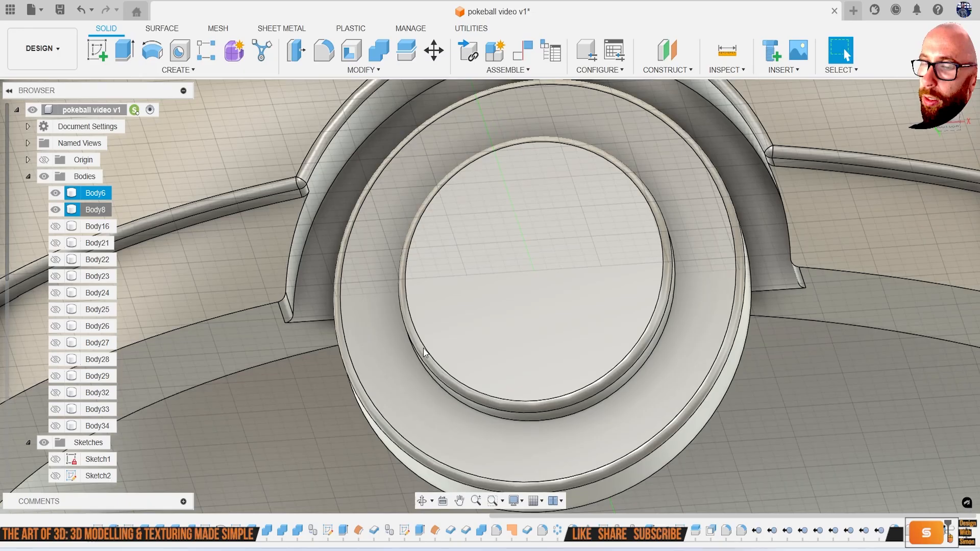
Fillet the upper half's outer seam edge and the adjoining button recess edges on both sides with a 0.3 mm radius
key(f)
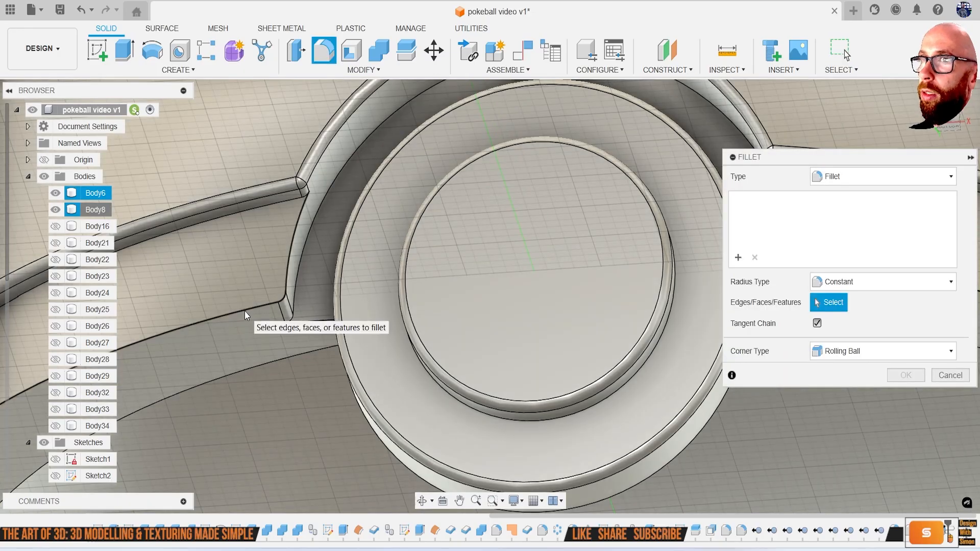
click(245, 312)
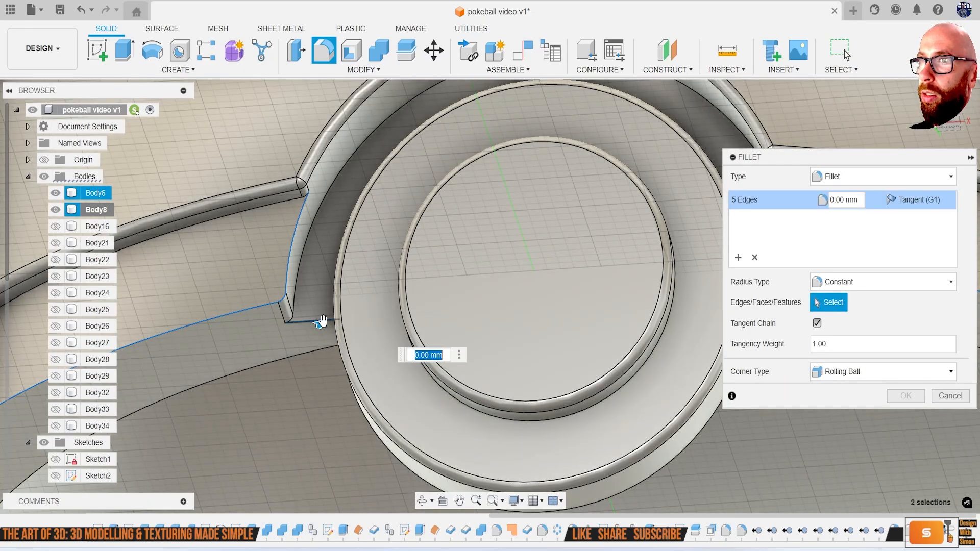
scroll(321, 321, down, 5)
click(620, 311)
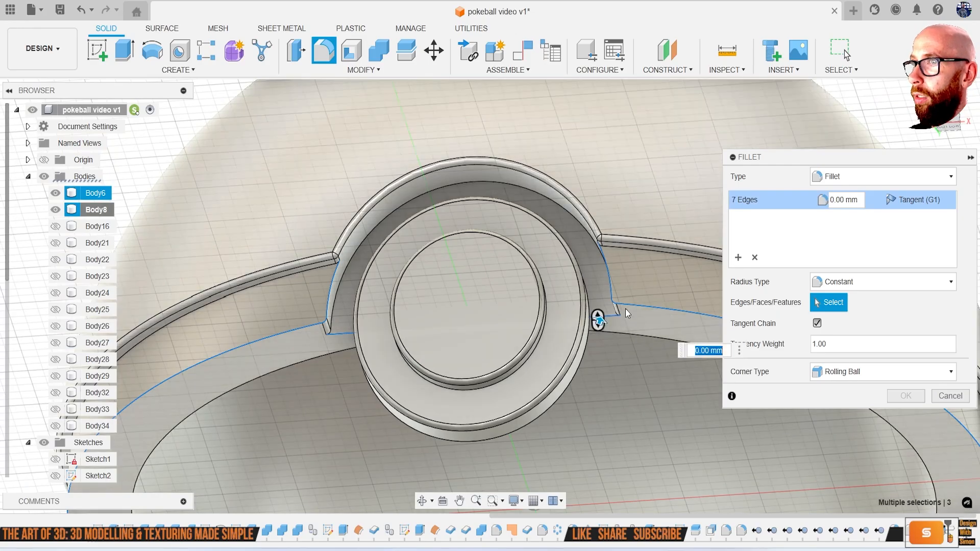
text(.3)
mouse_move(394, 336)
shift+middle_down()
mouse_move(408, 372)
mouse_move(398, 363)
mouse_move(407, 343)
shift+middle_up()
scroll(356, 335, up, 6)
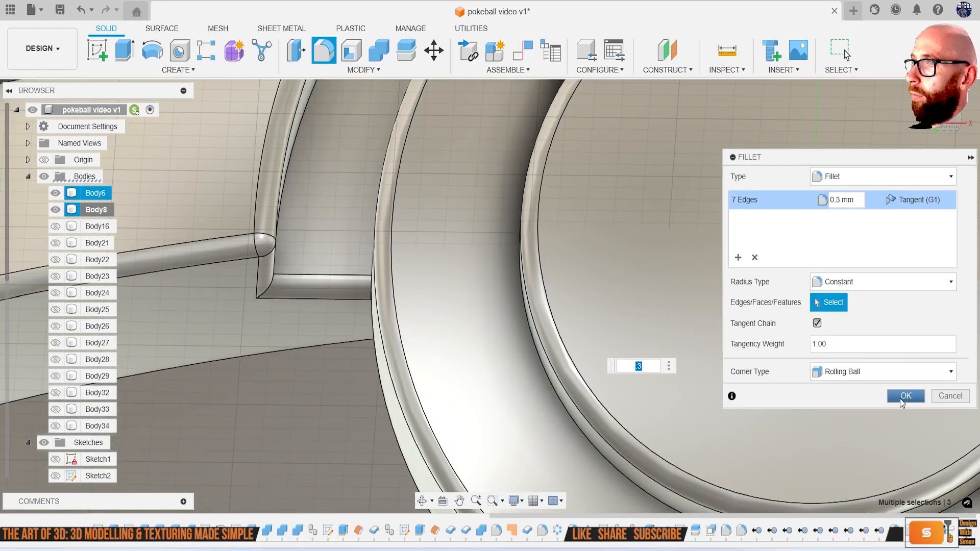
click(900, 400)
Bring back the lower outer half, Body6, hide the upper half, Body8, and view the lower half's seam face at the button recess
scroll(725, 360, down, 8)
shift+middle_drag(721, 360, 738, 398)
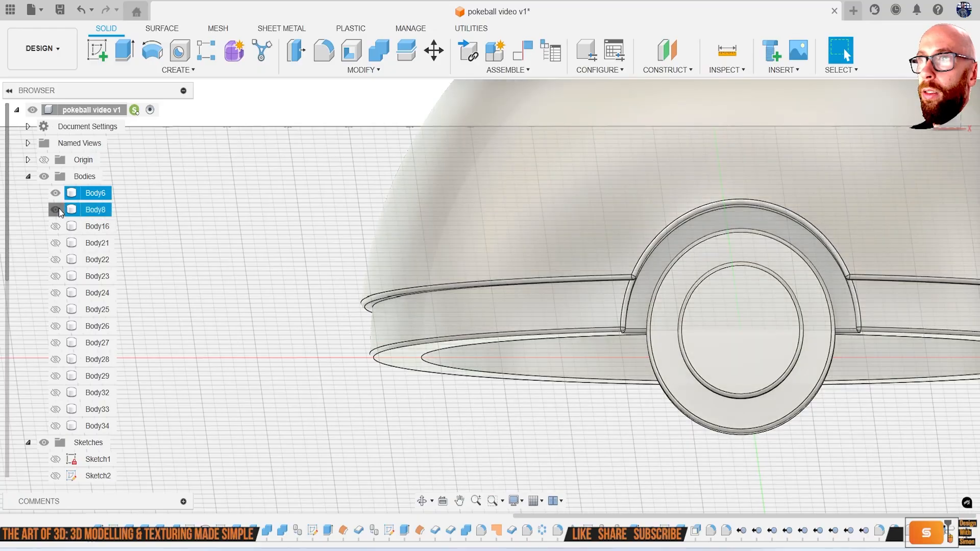
click(59, 209)
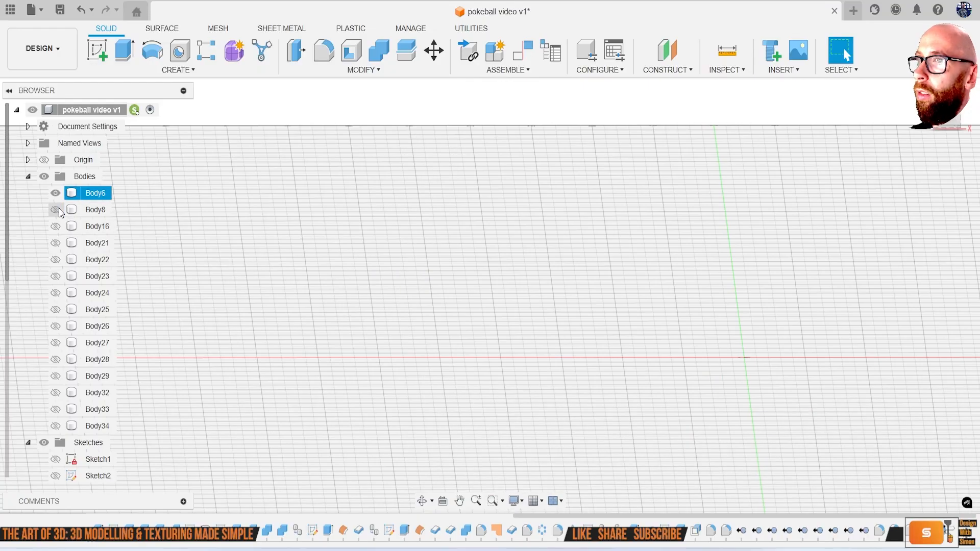
click(60, 208)
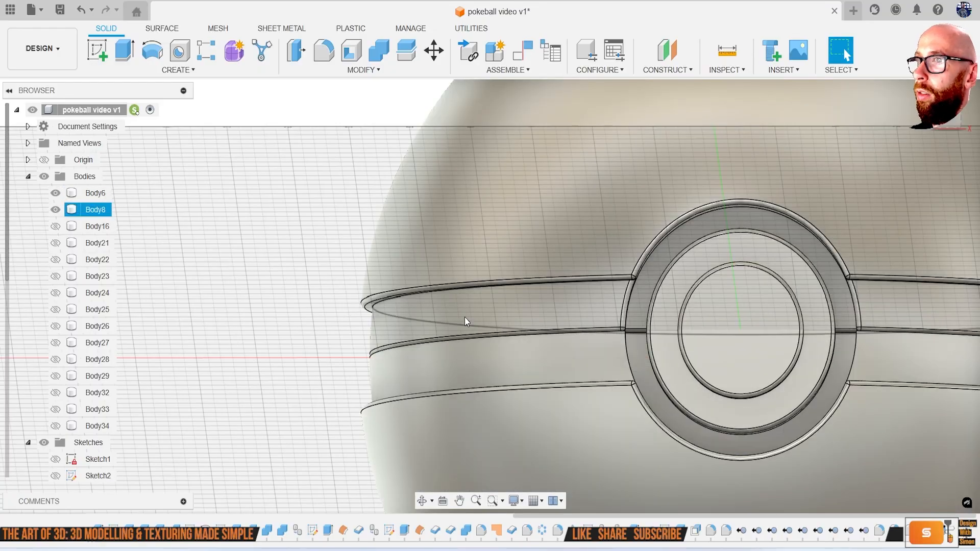
mouse_move(394, 317)
shift+middle_down()
mouse_move(433, 331)
mouse_move(390, 319)
shift+middle_up()
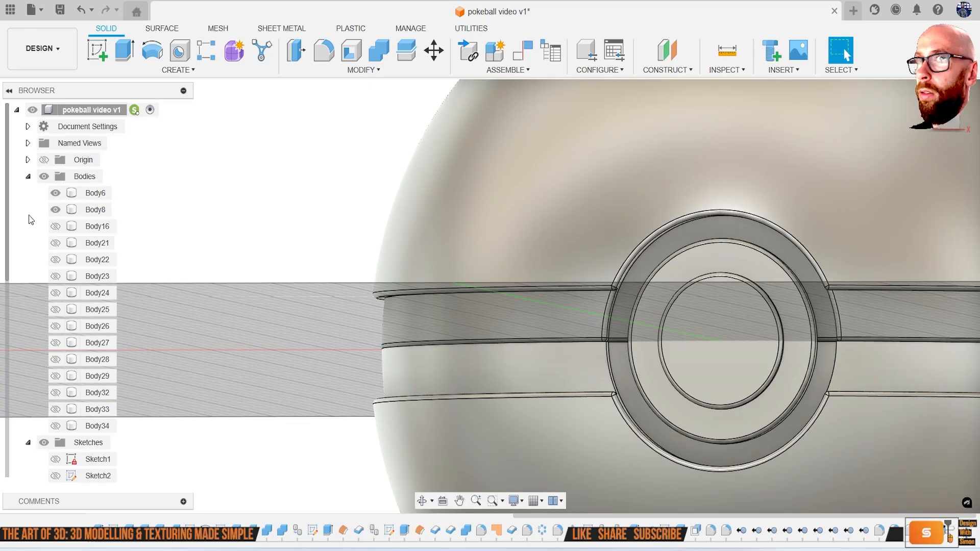
click(56, 210)
shift+middle_drag(546, 334, 552, 377)
scroll(648, 364, up, 5)
shift+middle_drag(626, 360, 593, 358)
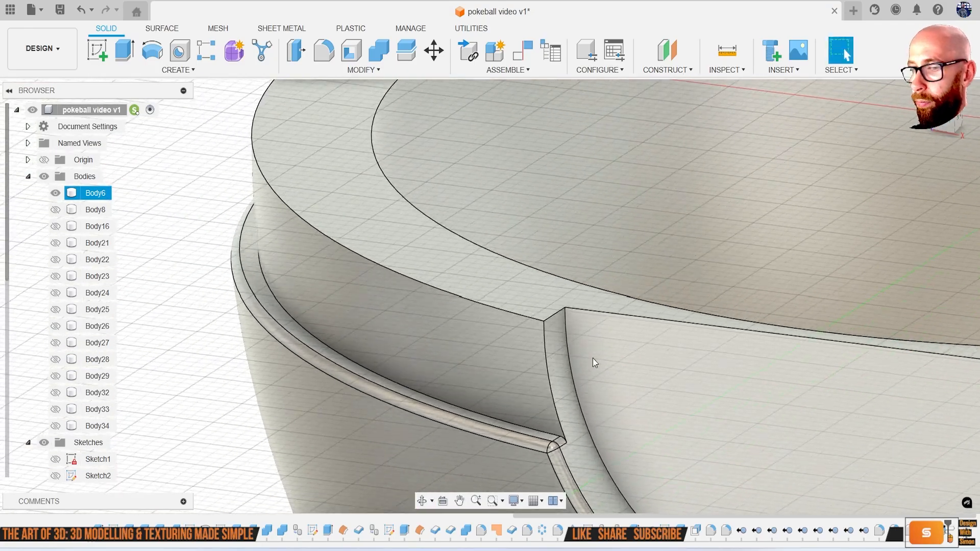
Start a 0.3 mm fillet on the two short corner edges where the lower half's seam face meets the button recess
key(f)
scroll(559, 337, up, 2)
click(537, 303)
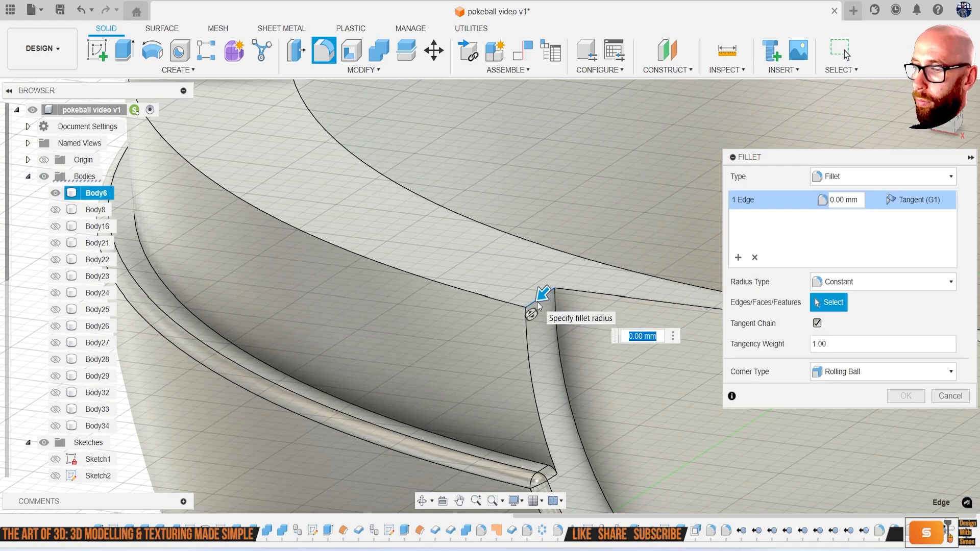
text(.3)
scroll(562, 334, down, 3)
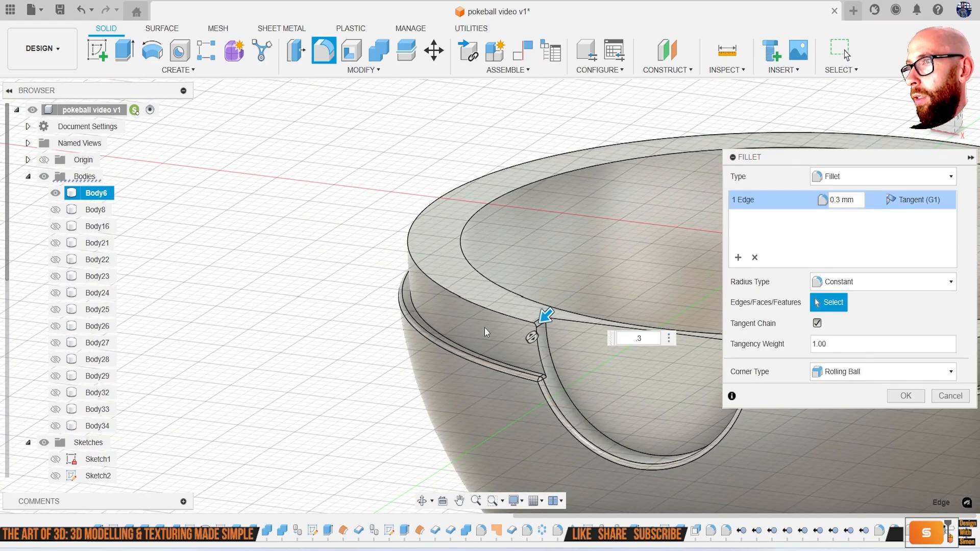
shift+middle_drag(613, 373, 605, 372)
middle_drag(704, 327, 446, 293)
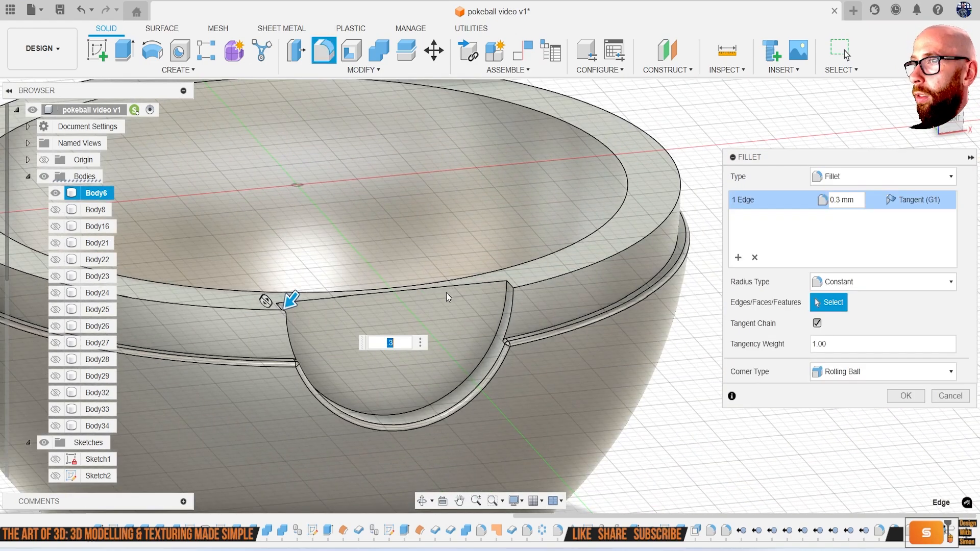
scroll(472, 296, up, 4)
click(561, 270)
scroll(547, 284, down, 4)
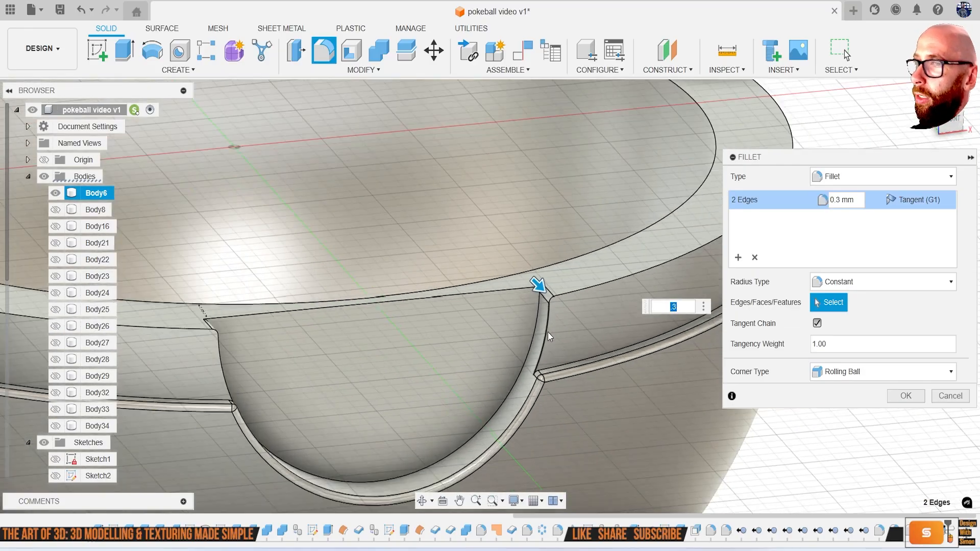
Add the outer seam edge, both recess side edges and the recess's straight seam edge to the 0.3 mm fillet and finish it
click(574, 293)
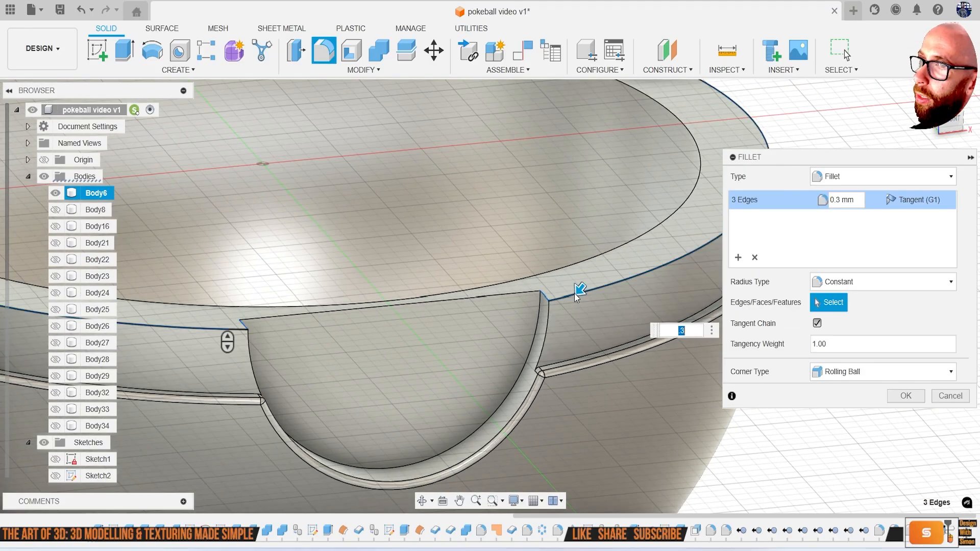
click(547, 326)
click(251, 348)
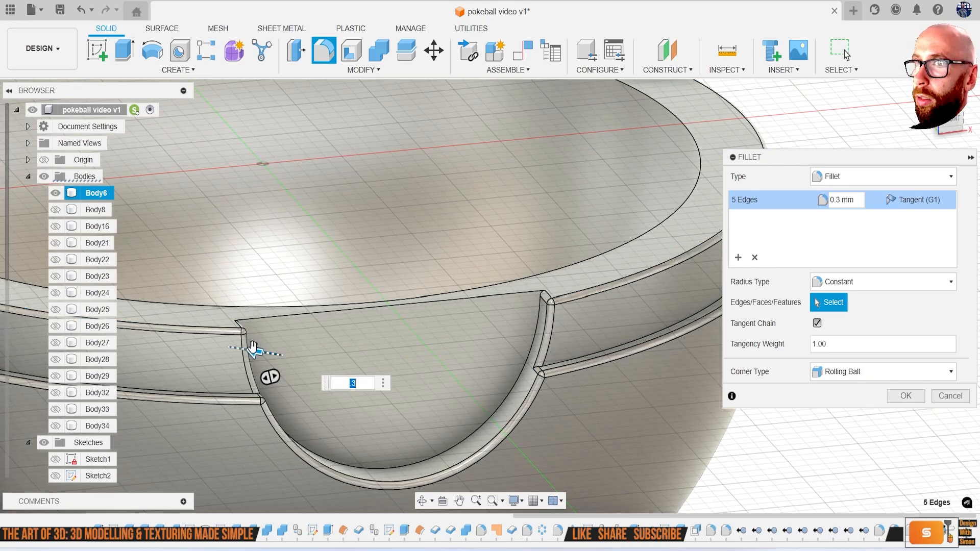
shift+middle_drag(307, 342, 262, 347)
click(268, 313)
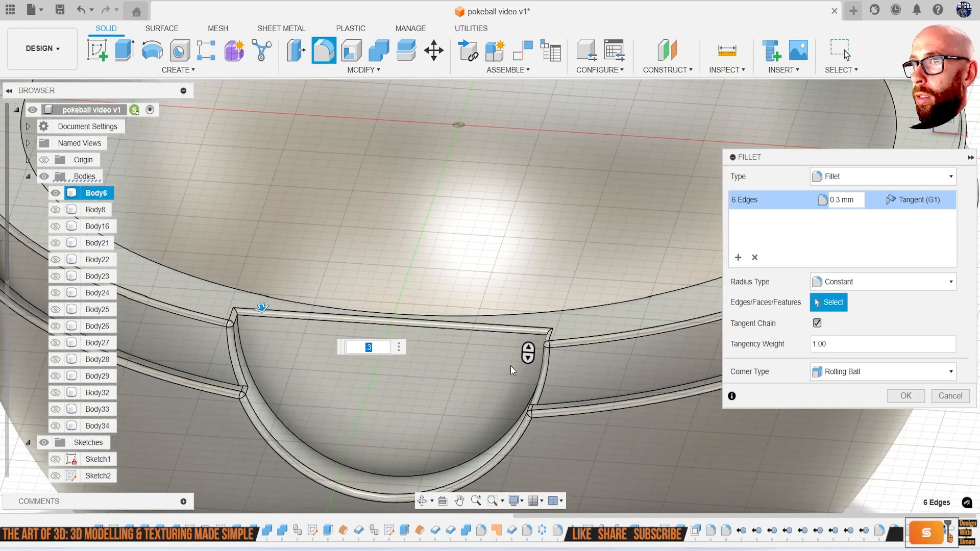
click(903, 397)
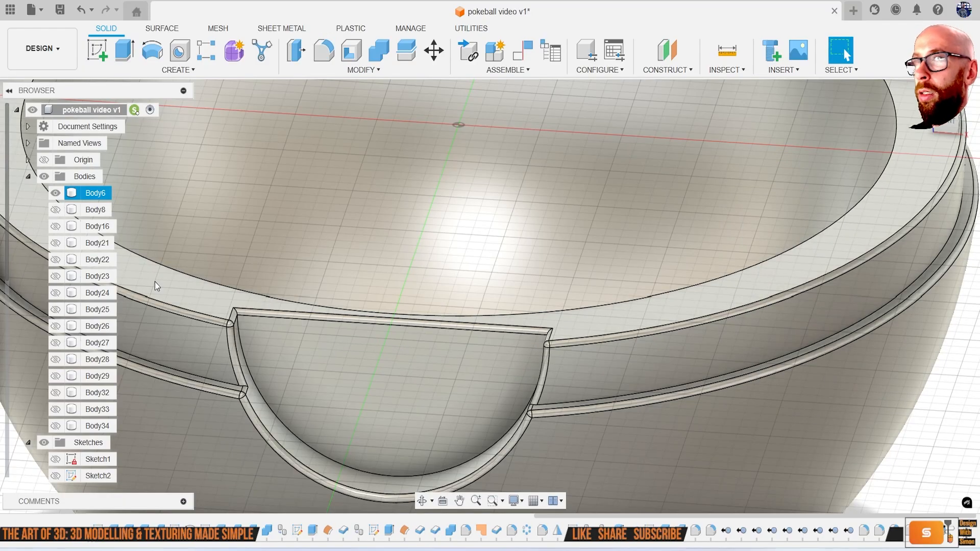
Show the upper outer half, Body8, again and view the whole ball from the hinge side
click(55, 210)
shift+middle_drag(210, 287, 434, 276)
scroll(274, 281, down, 7)
shift+middle_drag(384, 298, 156, 319)
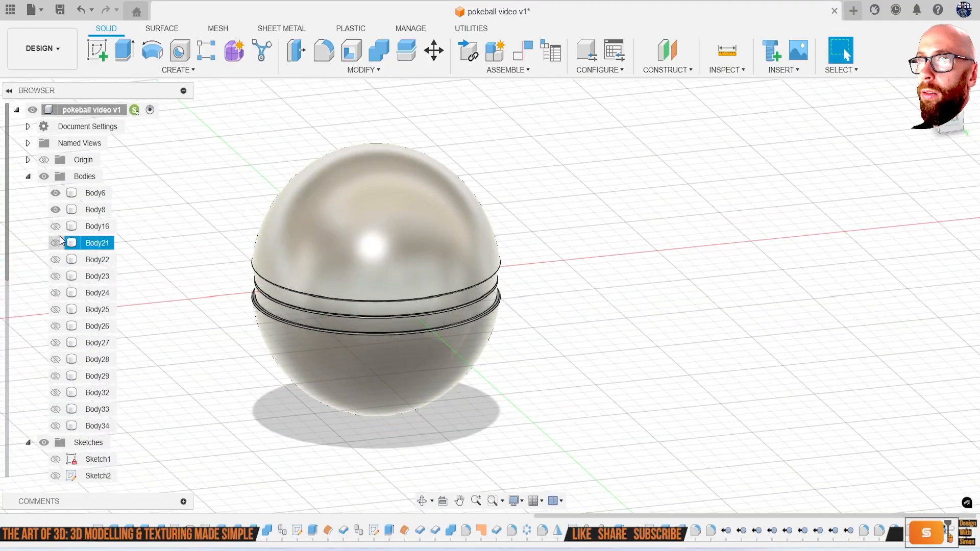
Show all remaining bodies, Body16 through Body34, and save the design with the hinge pipe in view
click(57, 227)
click(56, 243)
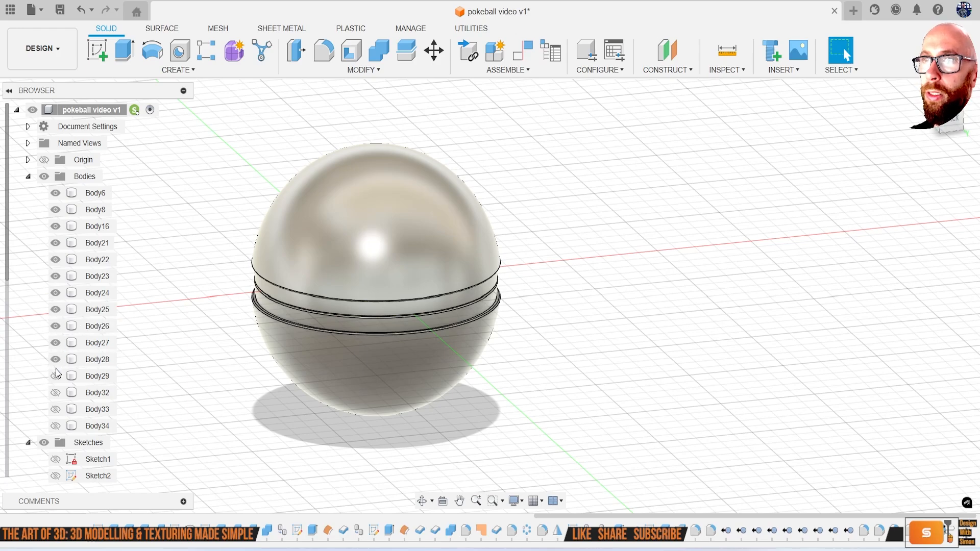
click(59, 412)
click(58, 426)
shift+middle_drag(353, 337, 411, 266)
scroll(468, 302, up, 8)
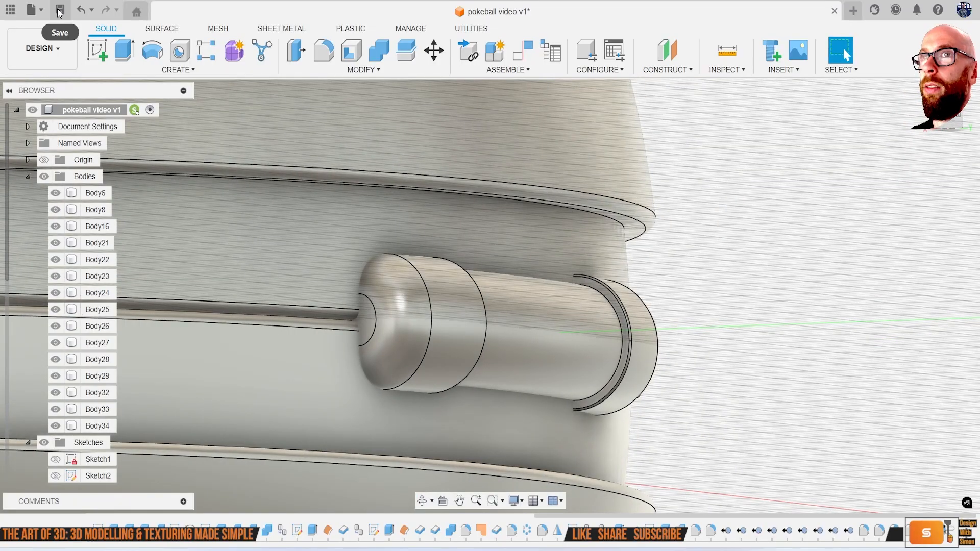
key(ctrl+s)
click(506, 292)
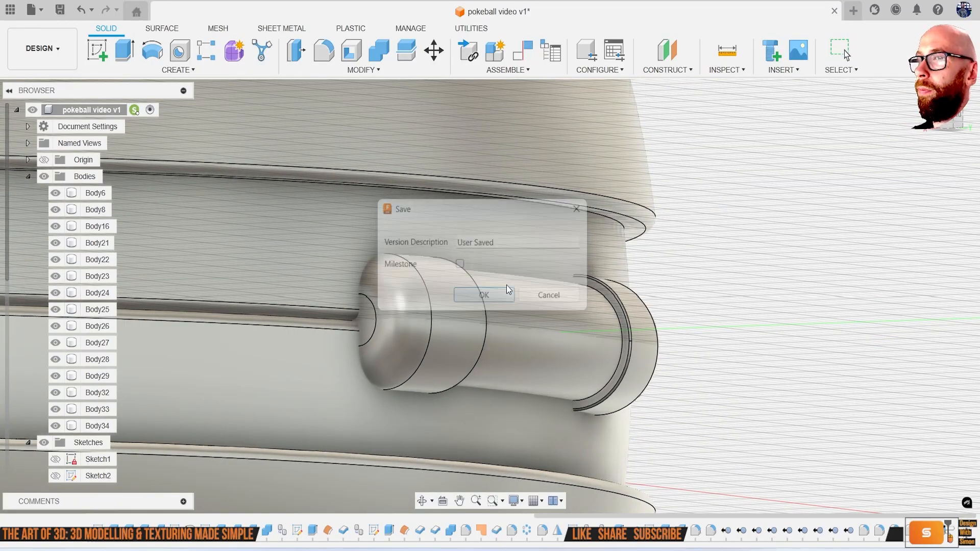
Cut the hinge bodies Body32, Body33 and Body34 out of the upper outer half, Body8, with Combine, keeping the tool bodies
click(381, 53)
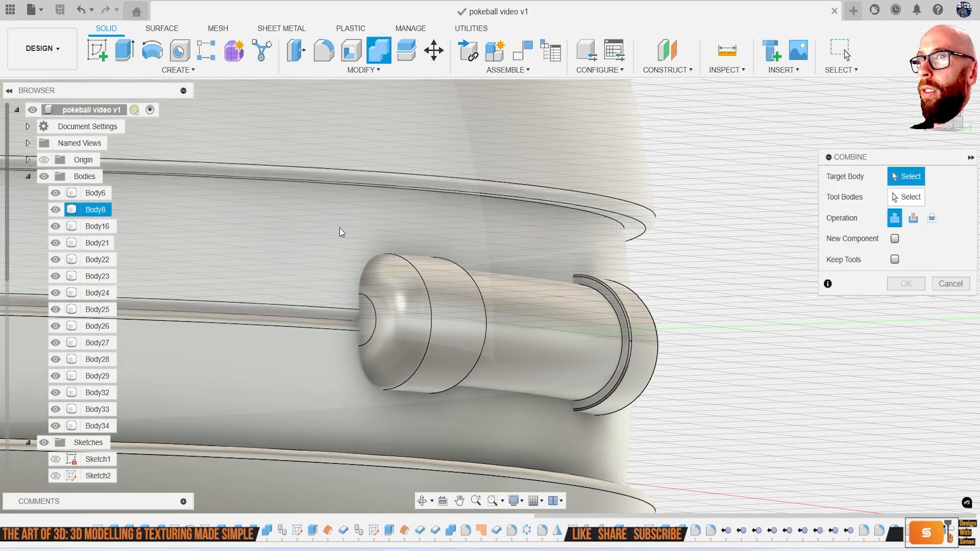
click(337, 229)
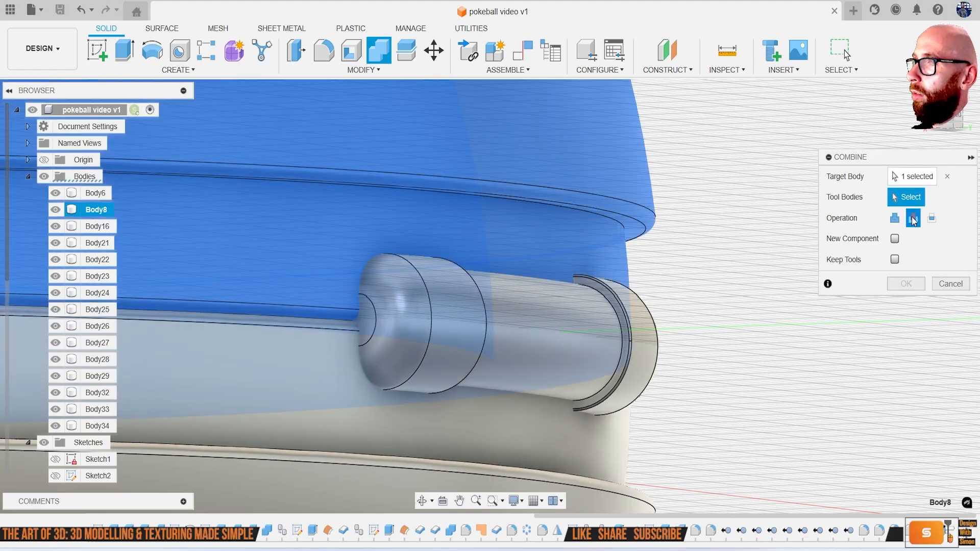
click(895, 260)
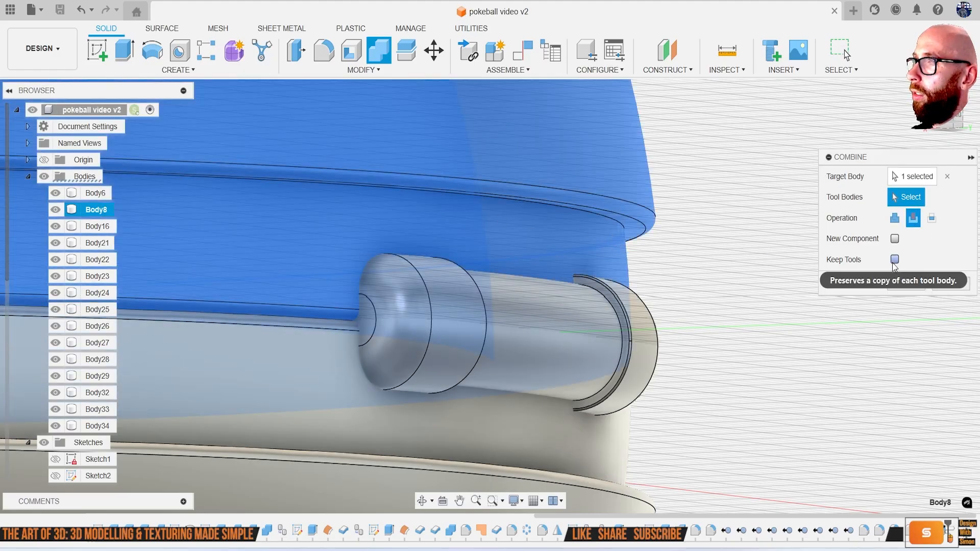
click(456, 348)
click(541, 343)
mouse_move(645, 332)
shift+middle_down()
mouse_move(615, 333)
mouse_move(631, 332)
shift+middle_up()
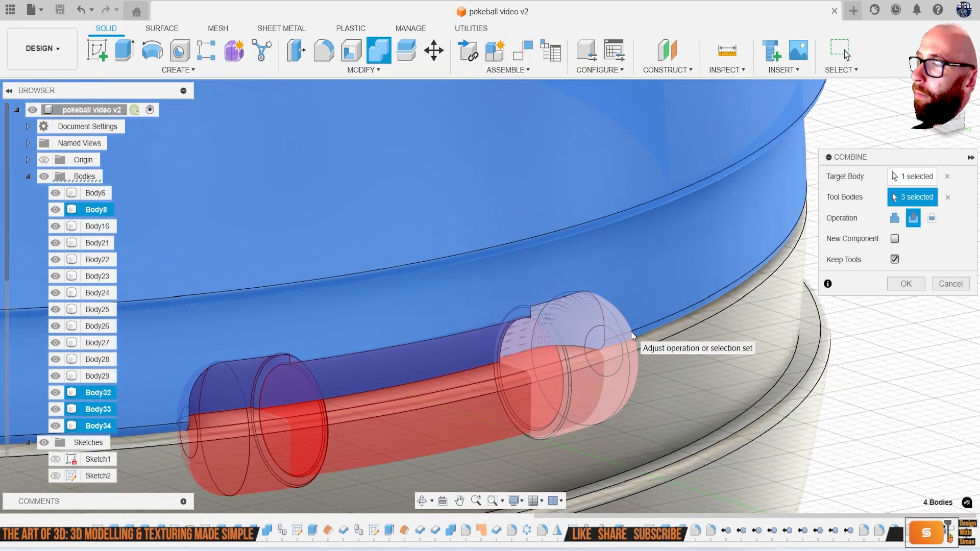
click(907, 284)
Isolate the upper outer half, Body8, and bring its hinge recess into view
click(97, 194)
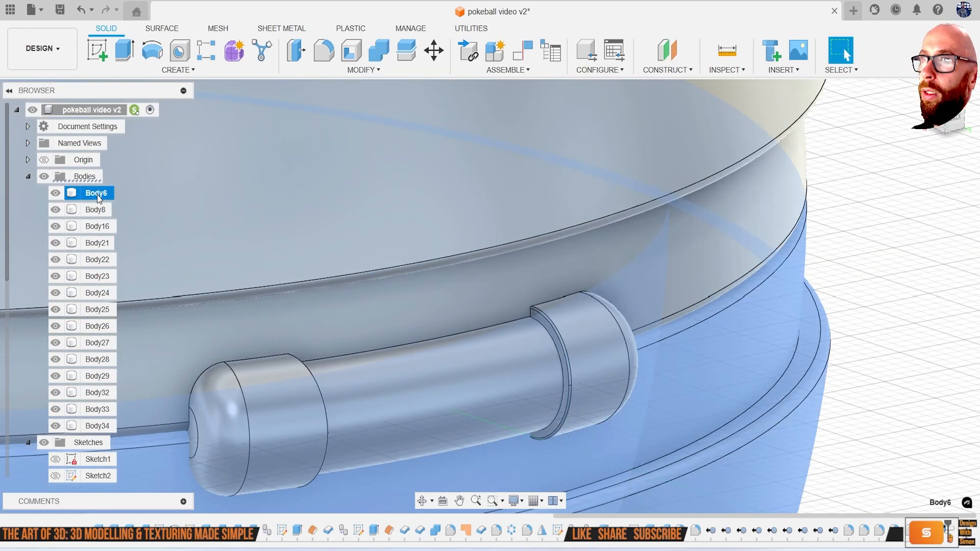
click(96, 209)
right_click(98, 210)
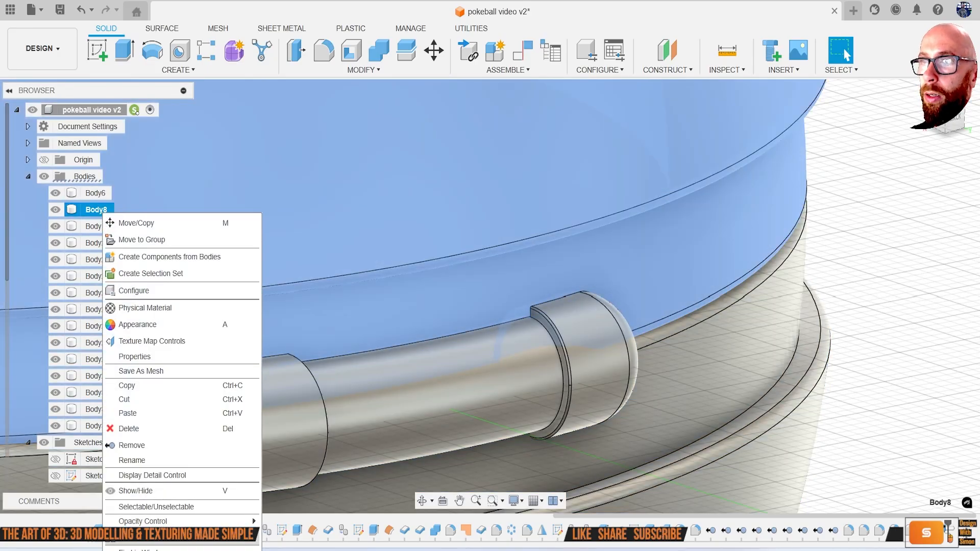
key(Escape)
right_click(97, 210)
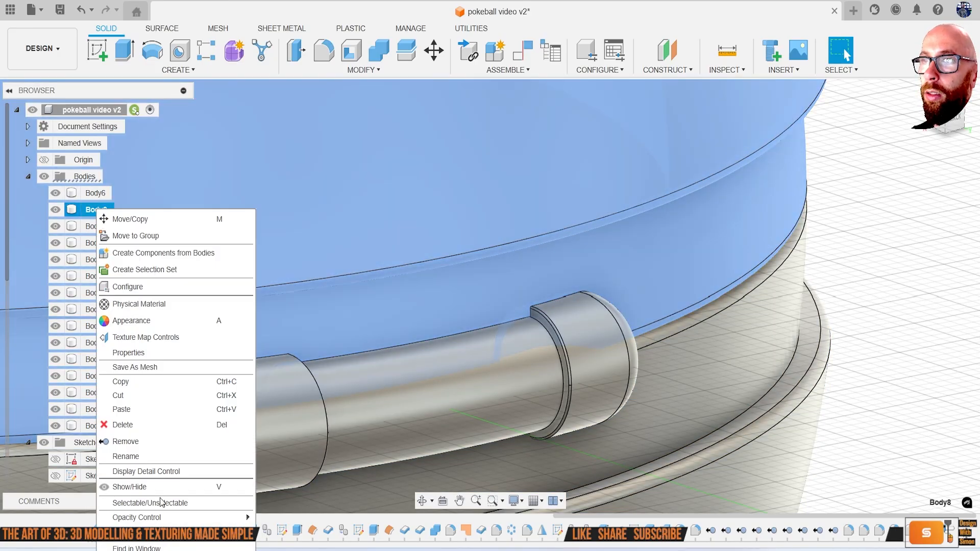
click(129, 533)
scroll(241, 486, down, 3)
click(317, 468)
shift+middle_drag(316, 468, 360, 357)
scroll(337, 337, up, 4)
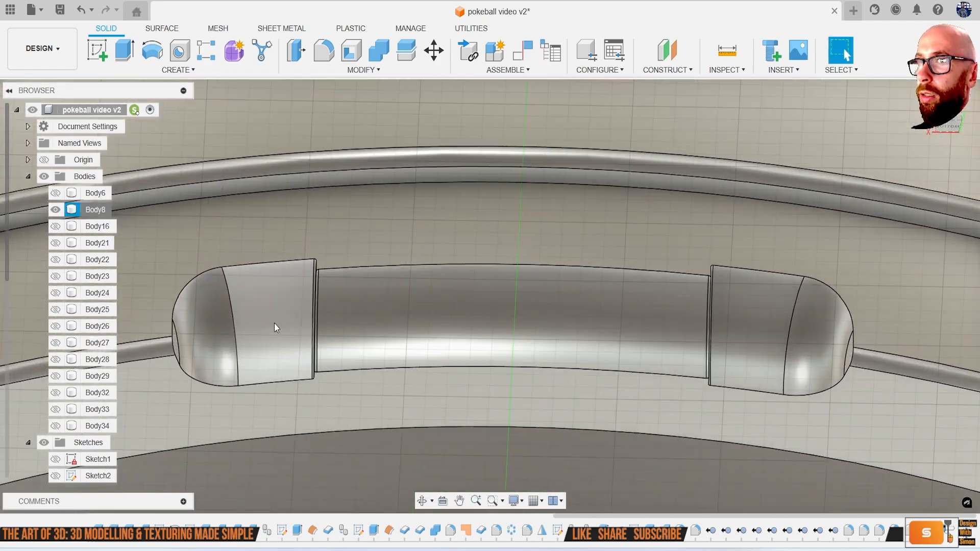
Try to fillet the outline edges of the hinge recess in Body8 with a 0.1 mm radius
key(f)
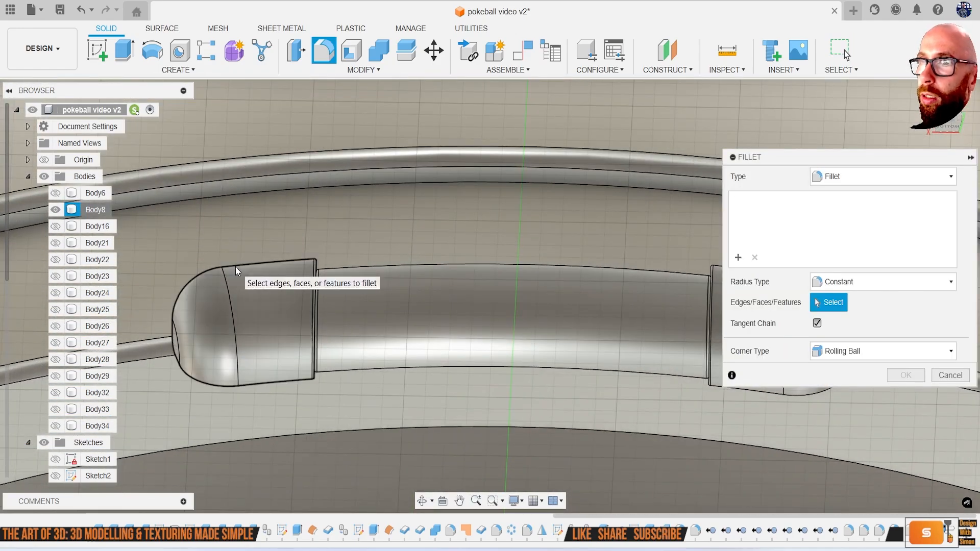
click(232, 266)
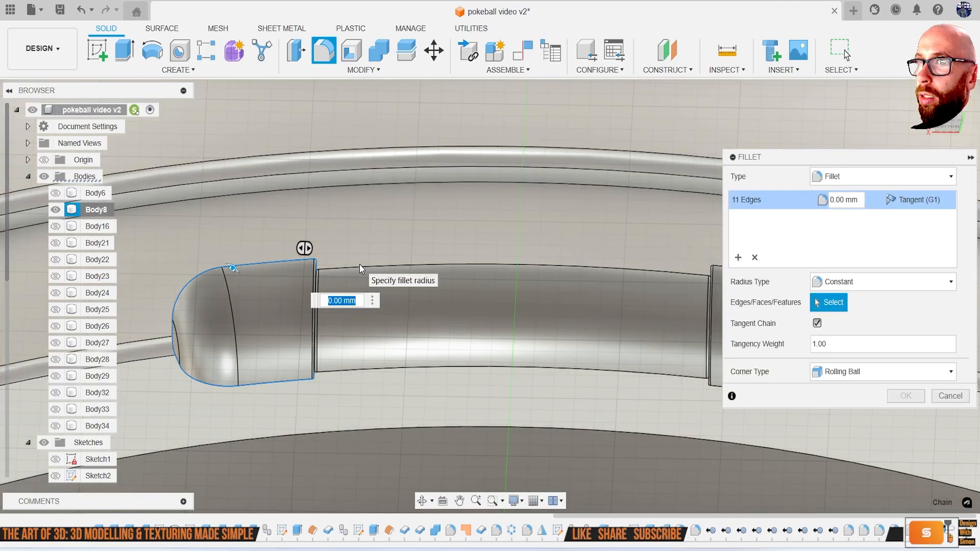
click(359, 267)
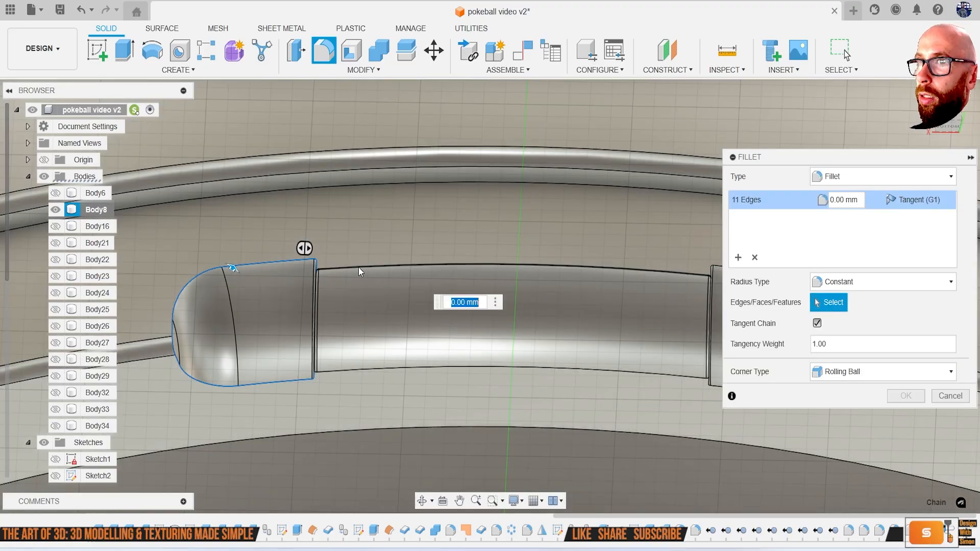
click(375, 369)
middle_drag(618, 349, 453, 308)
click(566, 228)
shift+middle_drag(565, 228, 558, 343)
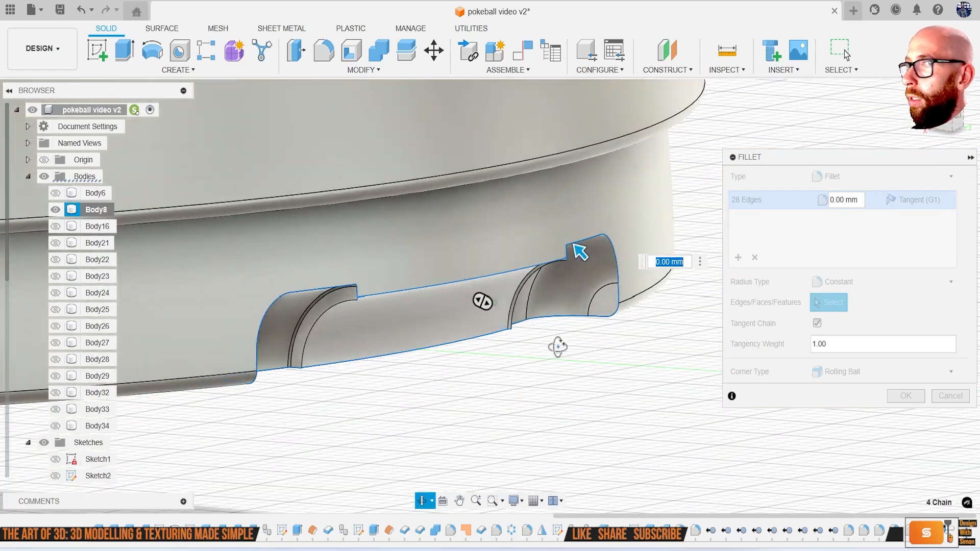
text(.1)
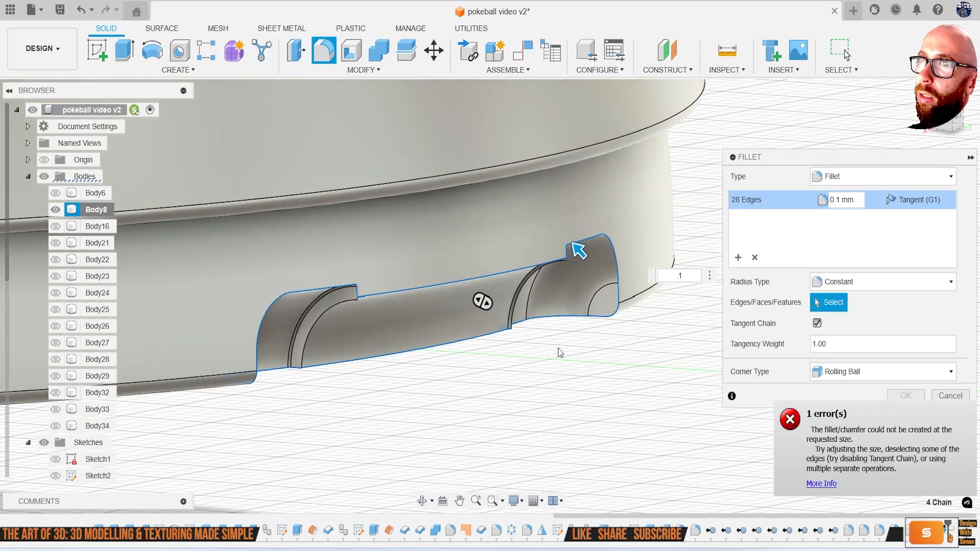
key(Escape)
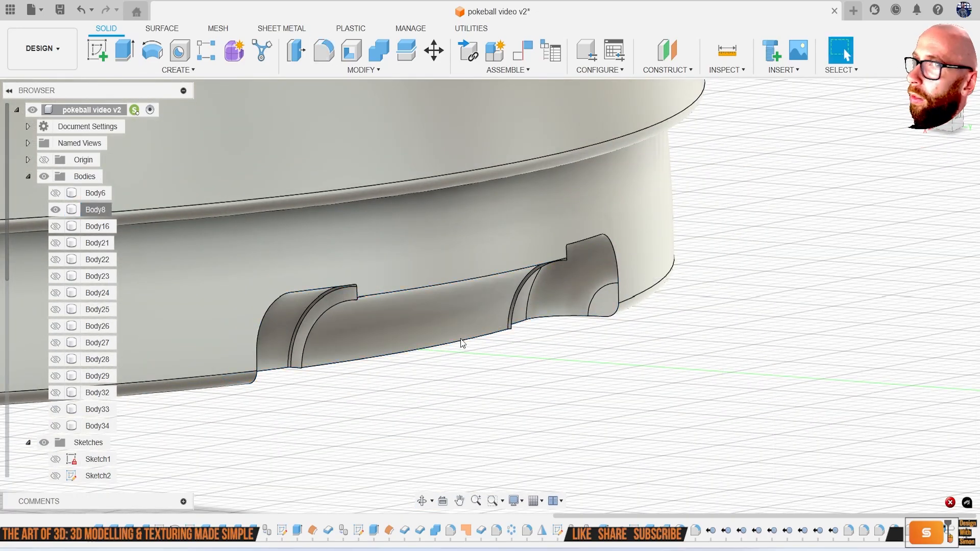
Fillet the outline edges of the two rounded end pockets of Body8's hinge recess with a 0.1 mm radius
scroll(324, 301, up, 5)
scroll(312, 301, up, 1)
scroll(312, 300, down, 3)
shift+middle_drag(312, 300, 283, 255)
shift+middle_drag(360, 273, 264, 287)
key(f)
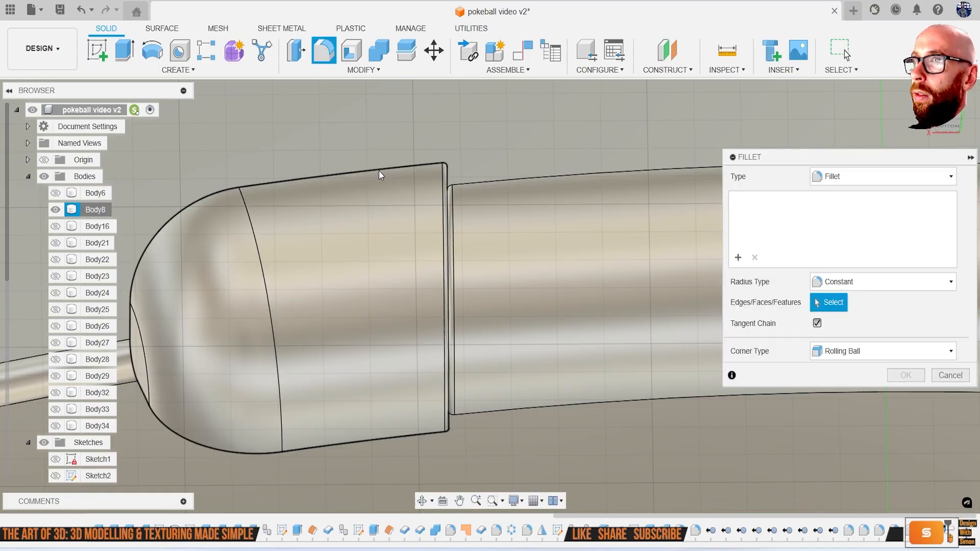
click(379, 170)
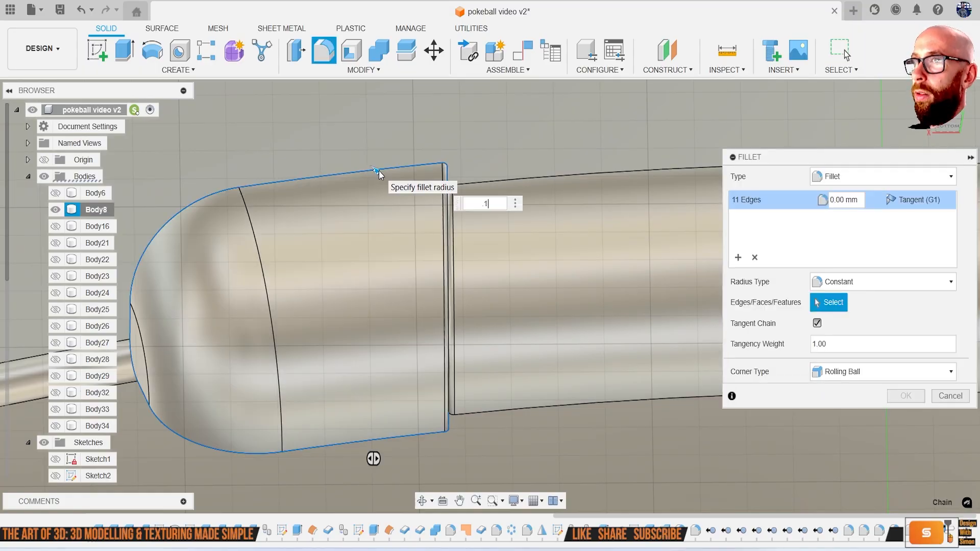
scroll(478, 211, down, 5)
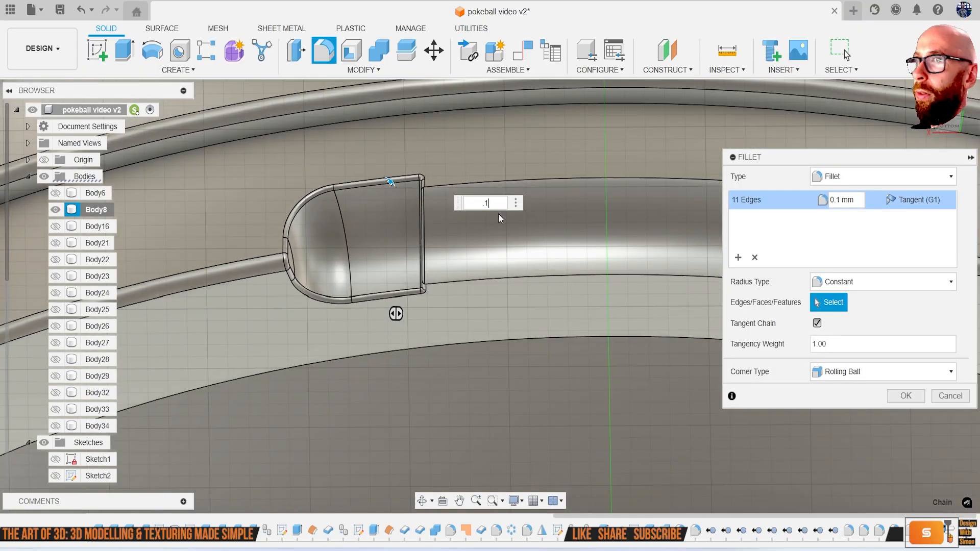
middle_drag(477, 211, 241, 211)
click(509, 178)
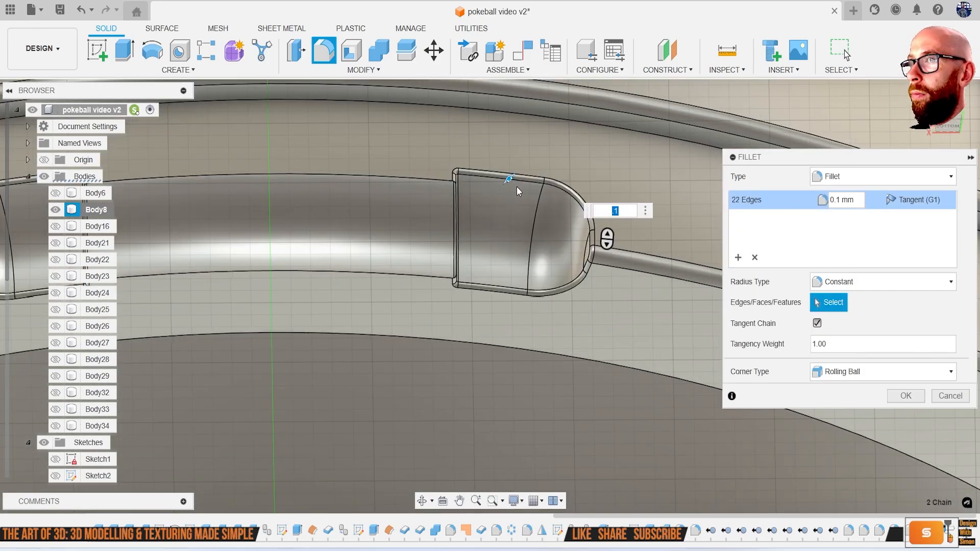
click(904, 395)
Try to fillet the two long edges of the middle hinge recess section in Body8 with a 0.1 mm radius
middle_drag(467, 311, 587, 308)
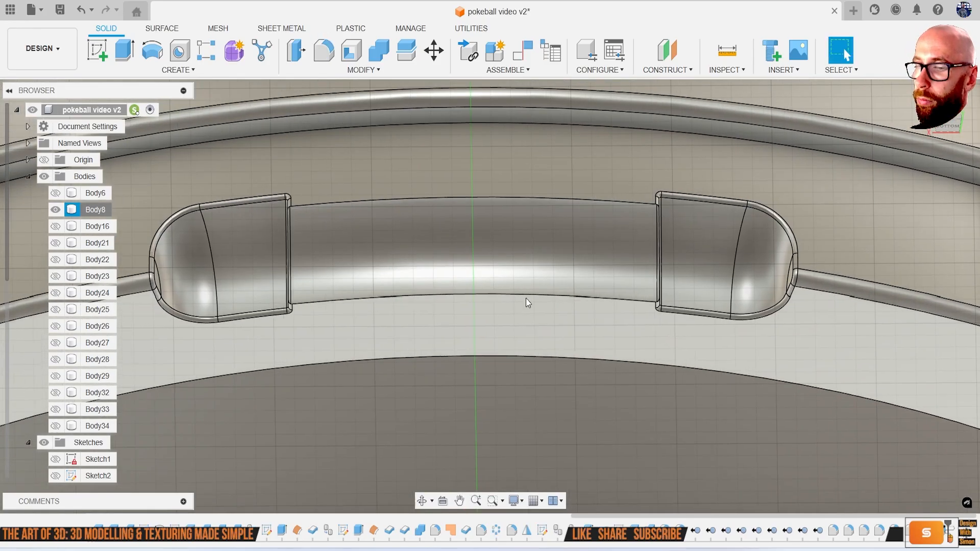
key(f)
click(342, 200)
click(349, 300)
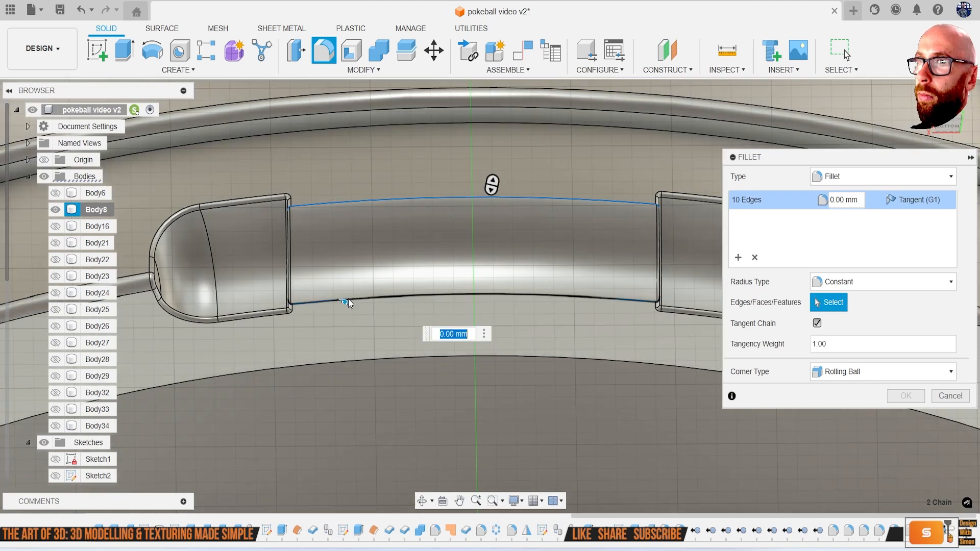
text(1)
key(BackSpace)
key(BackSpace)
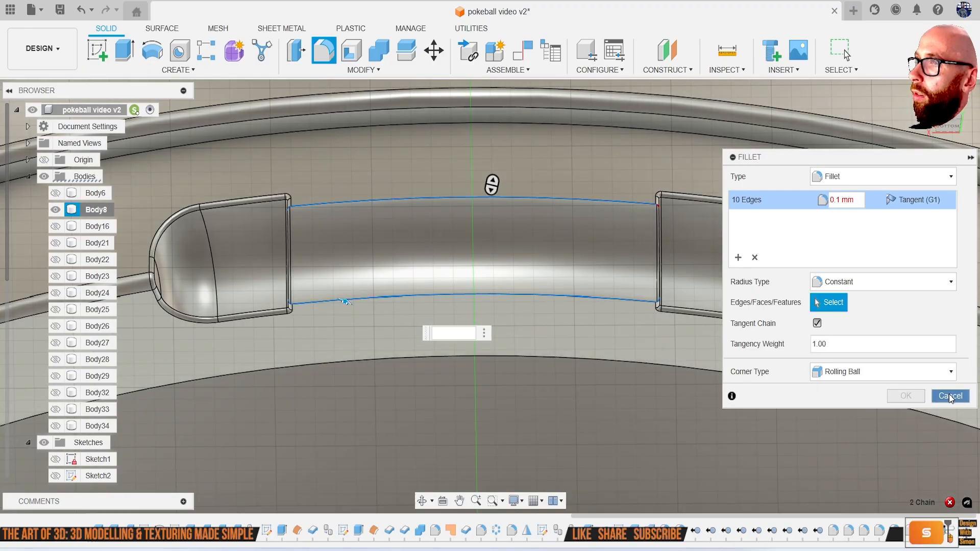
click(951, 397)
Hide the upper outer half, Body8, and show the lower half, Body6, with hinge bodies Body32, Body33 and Body34
scroll(611, 335, down, 5)
shift+middle_drag(611, 335, 638, 357)
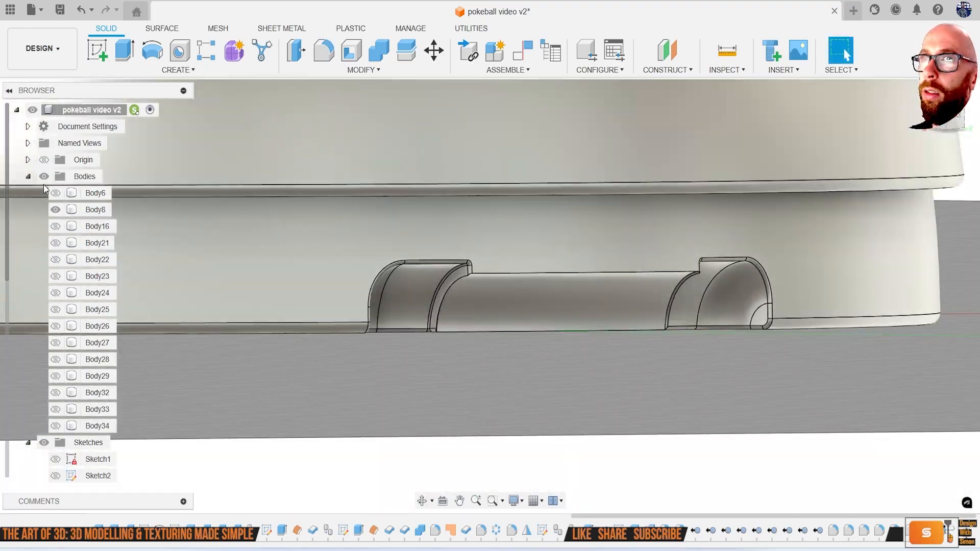
click(58, 208)
click(56, 194)
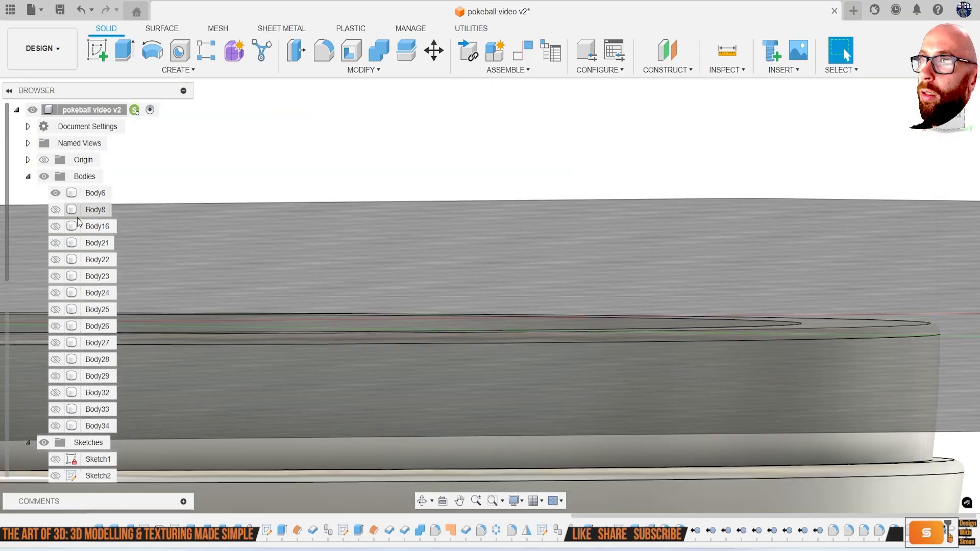
click(54, 428)
click(56, 408)
click(55, 393)
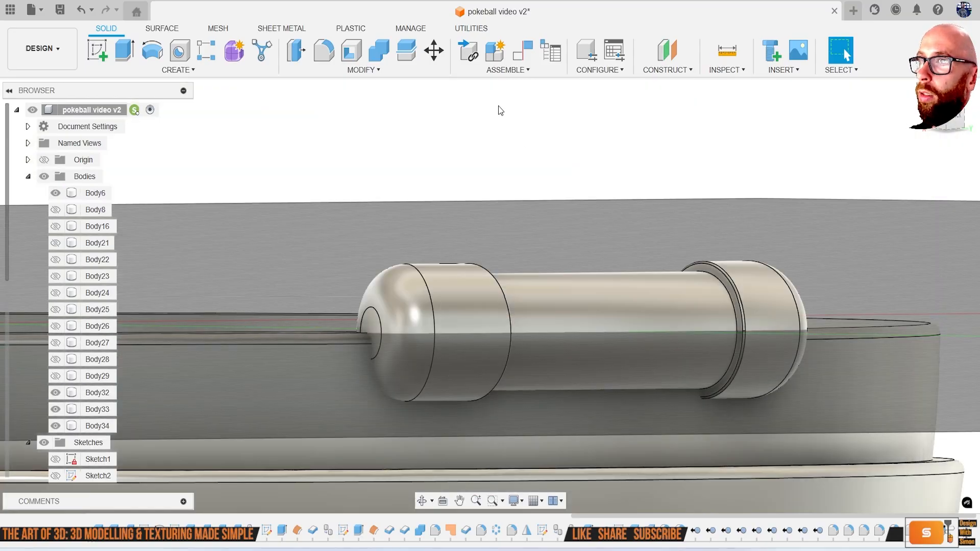
Cut the hinge bodies Body32, Body33 and Body34 out of the lower outer half, Body6, with Combine, keeping the tool bodies
click(378, 50)
click(337, 355)
click(378, 368)
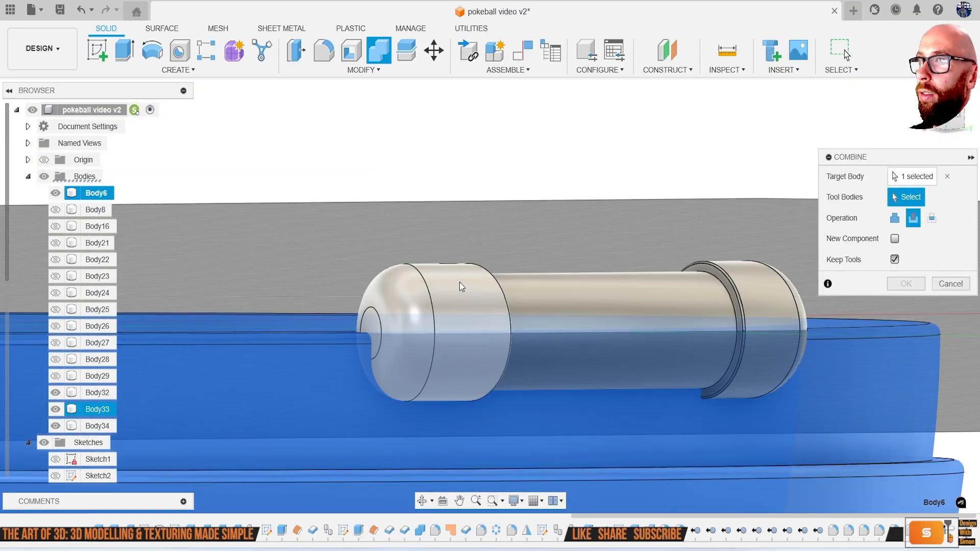
click(460, 283)
click(740, 287)
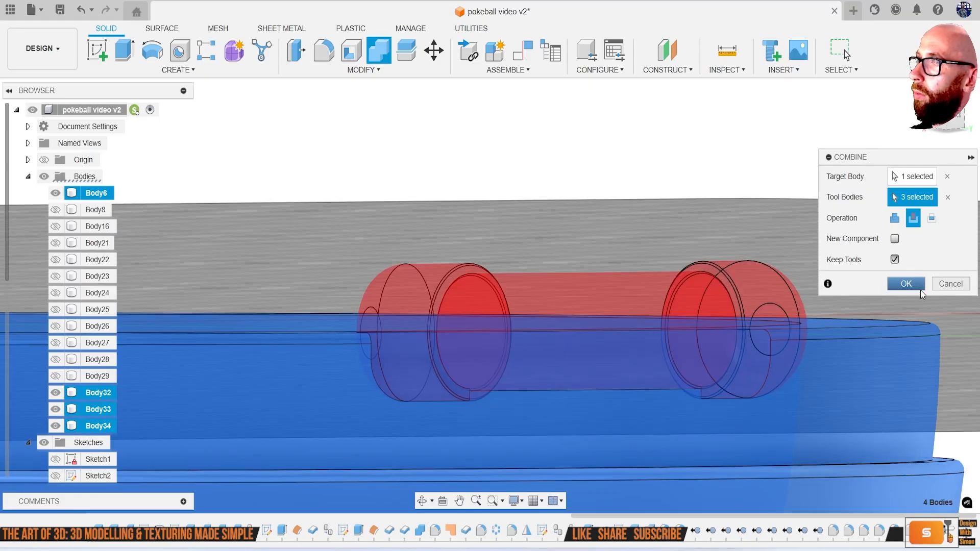
click(906, 284)
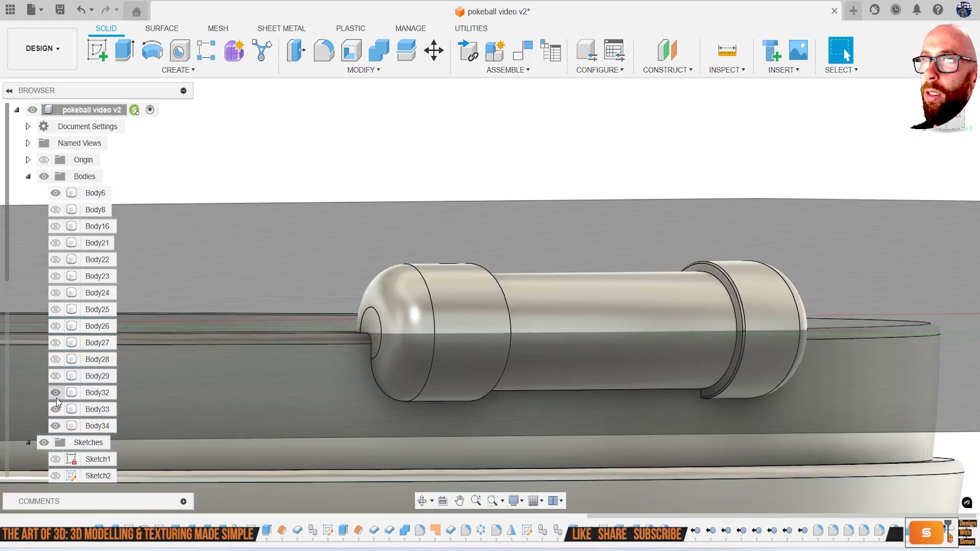
Hide the hinge bodies and fillet the outline edges of both end pockets of Body6's hinge recess with a 0.1 mm radius
click(55, 393)
click(55, 409)
shift+middle_drag(311, 402, 417, 400)
key(f)
click(447, 356)
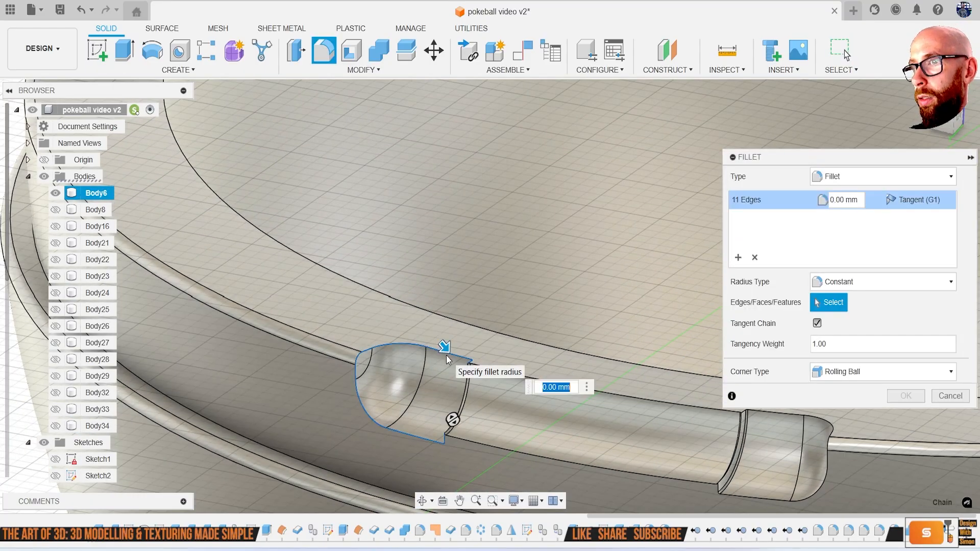
text(.1)
key(Return)
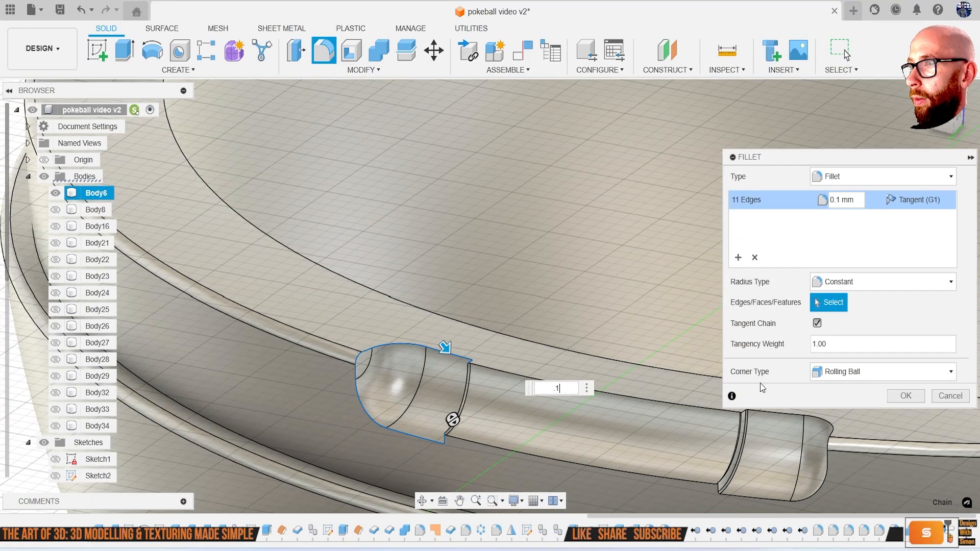
click(767, 415)
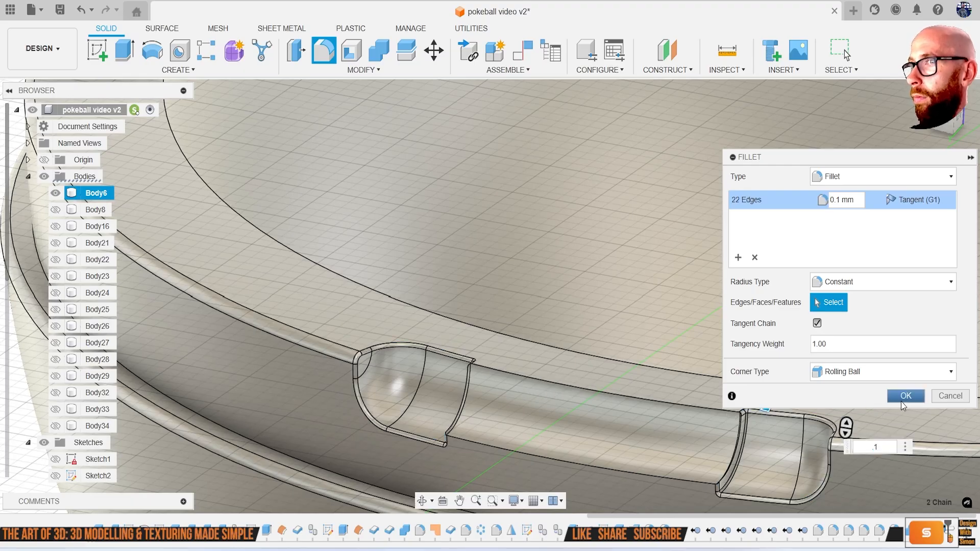
click(903, 398)
Show all the hidden bodies, Body8 through Body34, and bring the front of the complete ball into view
click(55, 209)
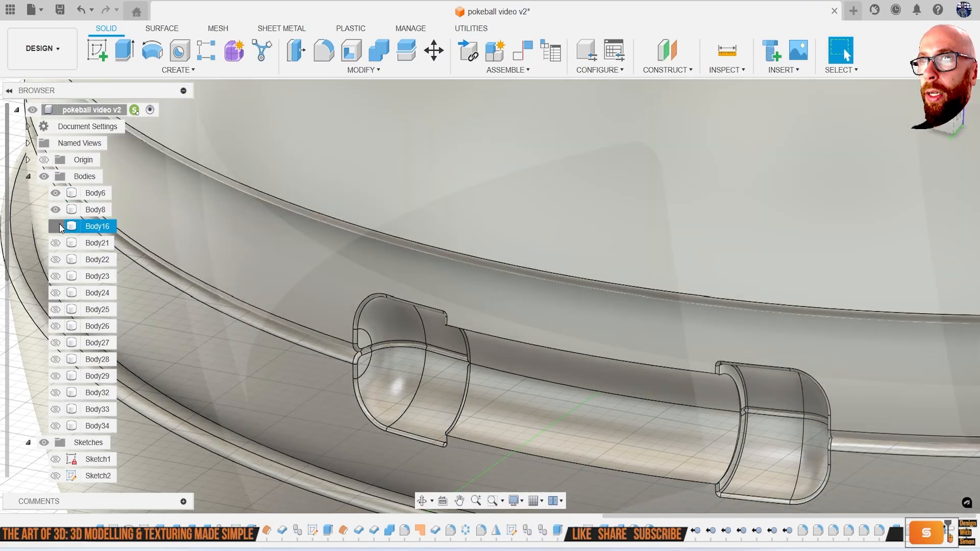
click(56, 293)
click(56, 310)
click(55, 327)
click(55, 343)
click(56, 360)
click(55, 377)
click(56, 393)
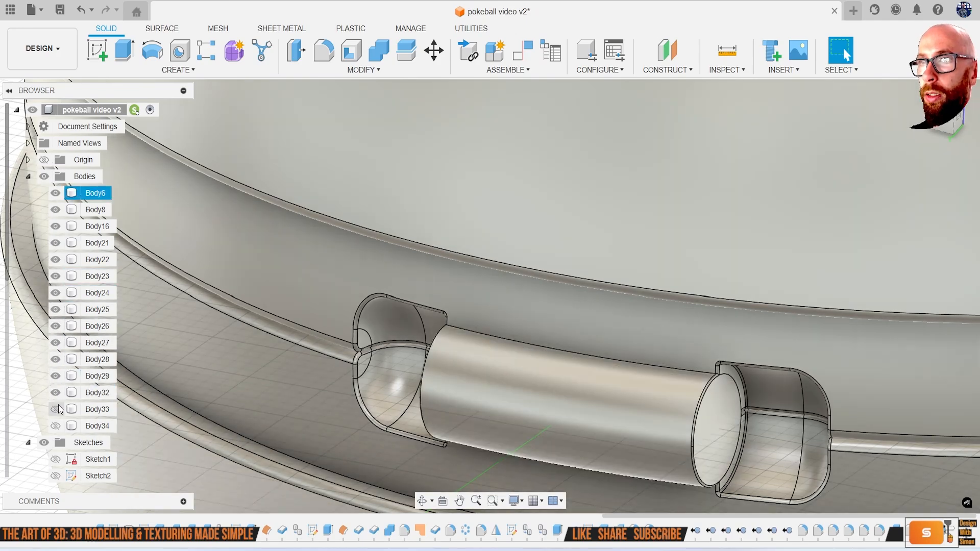
click(55, 409)
click(55, 425)
scroll(286, 347, down, 5)
shift+middle_drag(312, 356, 459, 294)
scroll(369, 282, up, 4)
shift+middle_drag(347, 279, 388, 240)
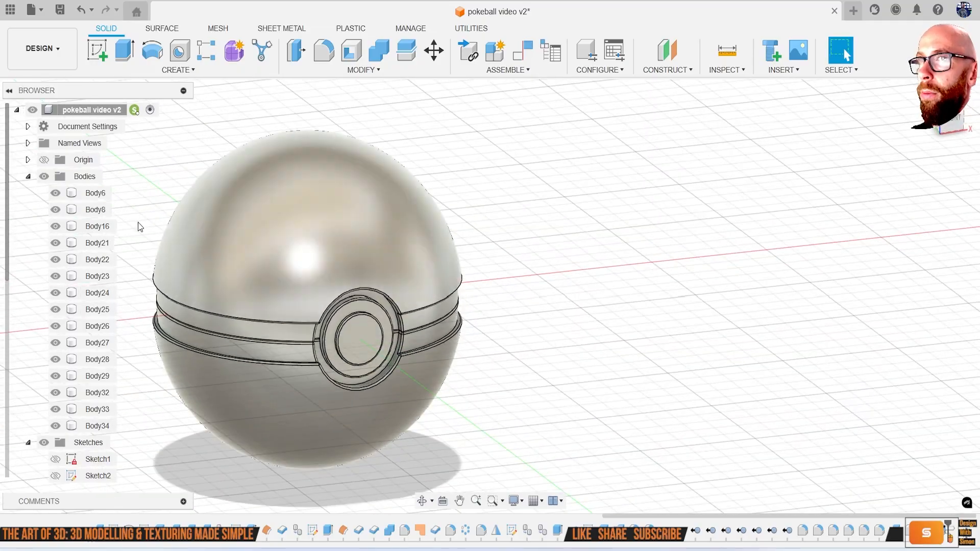
Examine the ball's interior by hiding the outer halves in turn, then the upper inner-shell bodies, Body25 through Body29
click(55, 193)
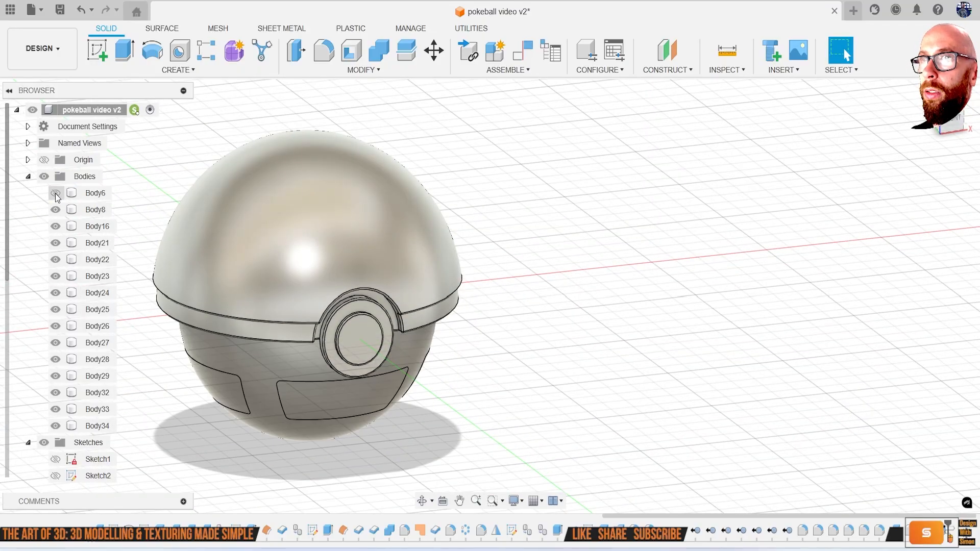
click(55, 193)
click(55, 209)
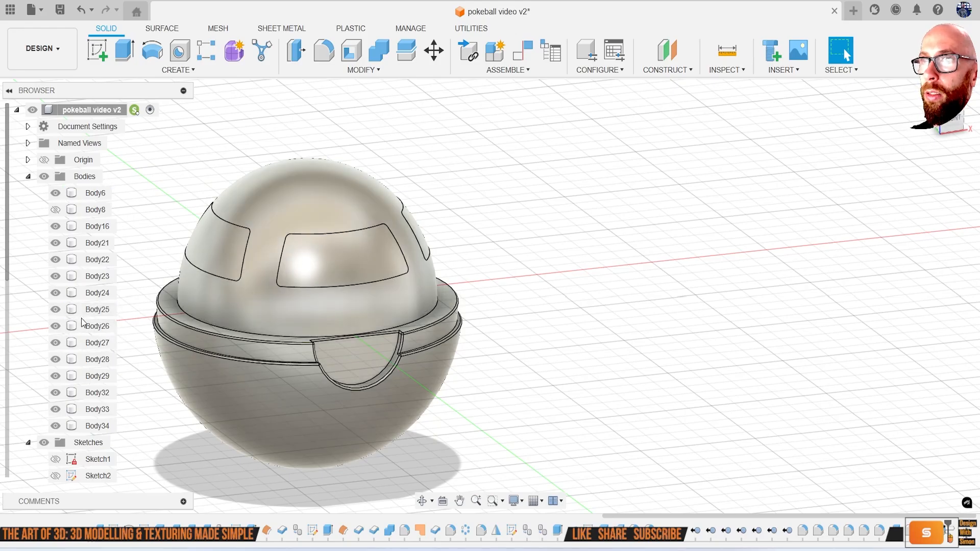
click(55, 309)
click(55, 342)
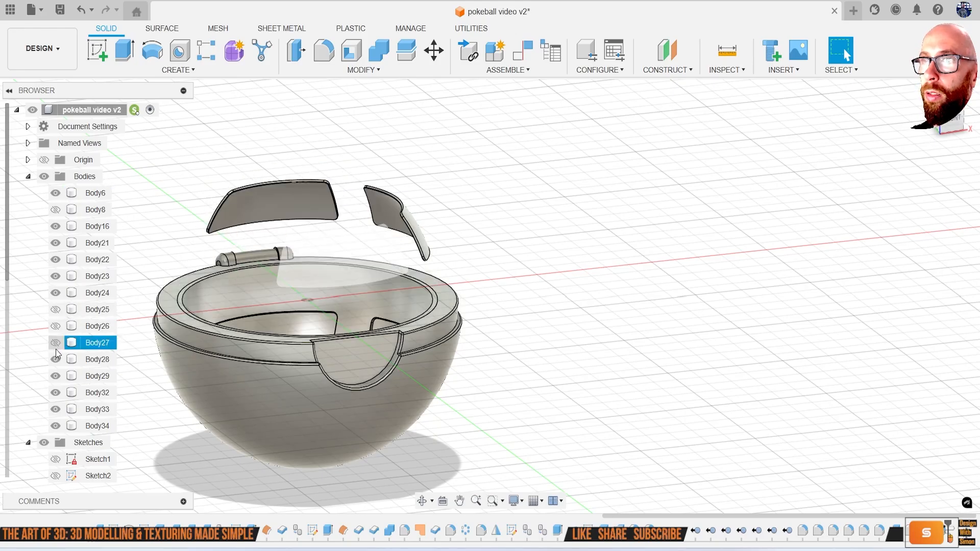
click(55, 359)
click(55, 376)
shift+middle_drag(173, 286, 179, 318)
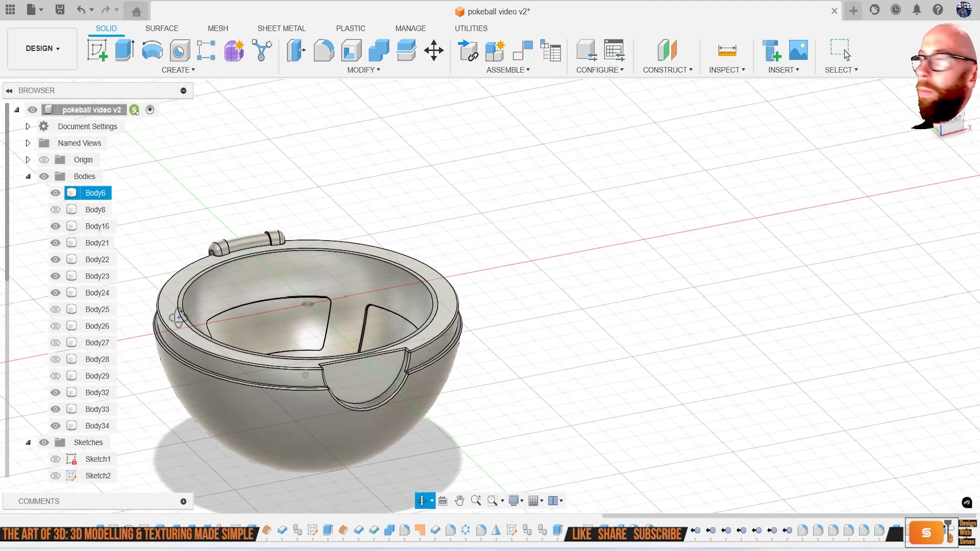
key(Escape)
Show the upper outer half, Body8, and Body25 through Body29 again, and view the complete ball
click(55, 209)
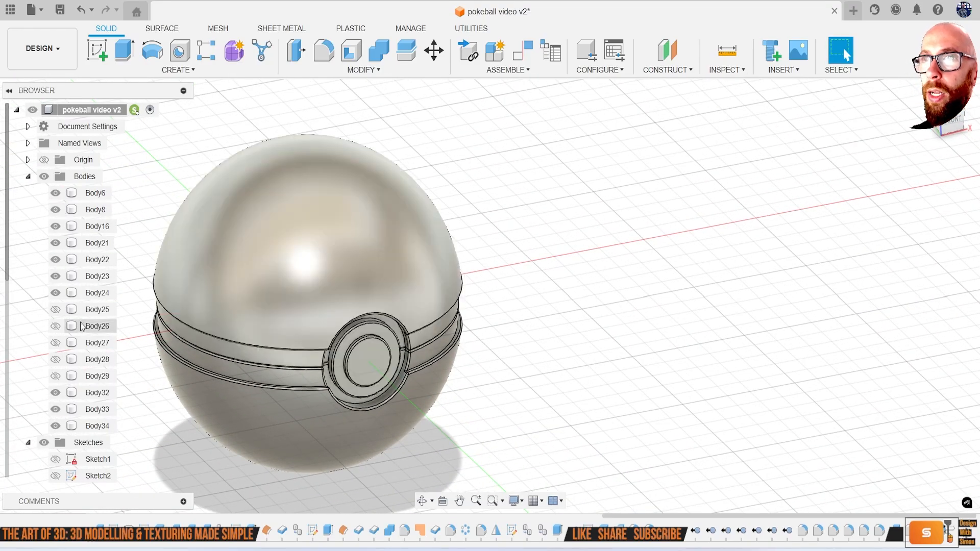
click(55, 342)
click(56, 360)
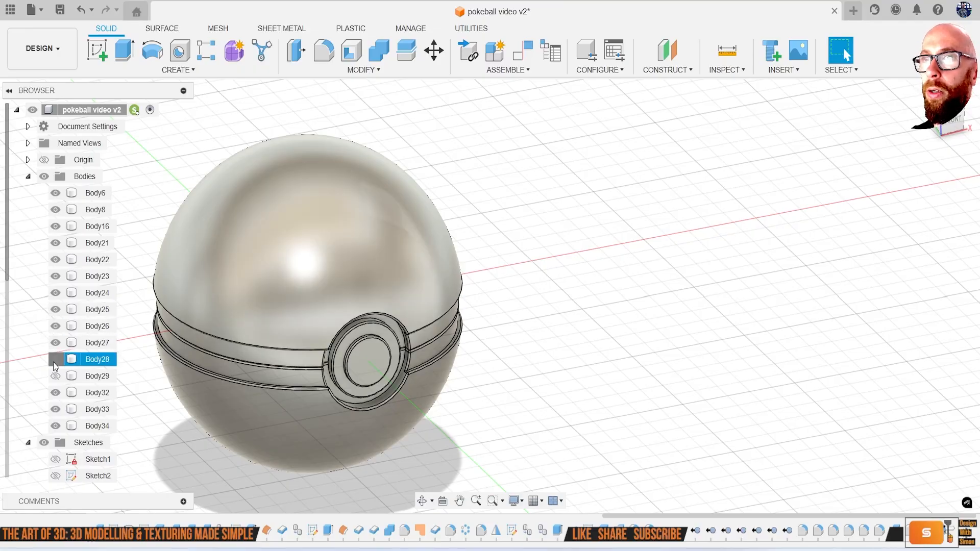
click(55, 376)
scroll(312, 337, down, 2)
shift+middle_drag(312, 337, 419, 292)
scroll(434, 317, up, 4)
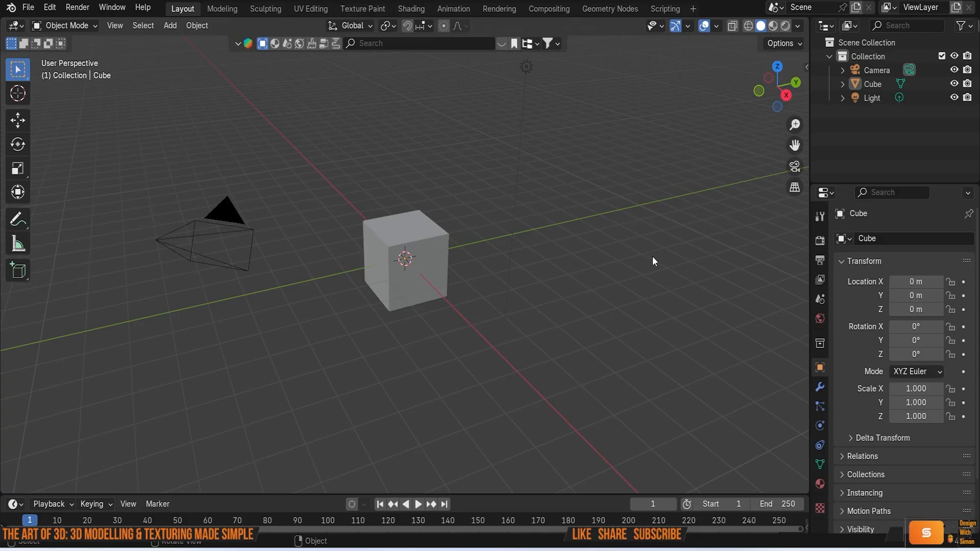
Switch to Blender and delete the default camera, cube and light
key(a)
key(x)
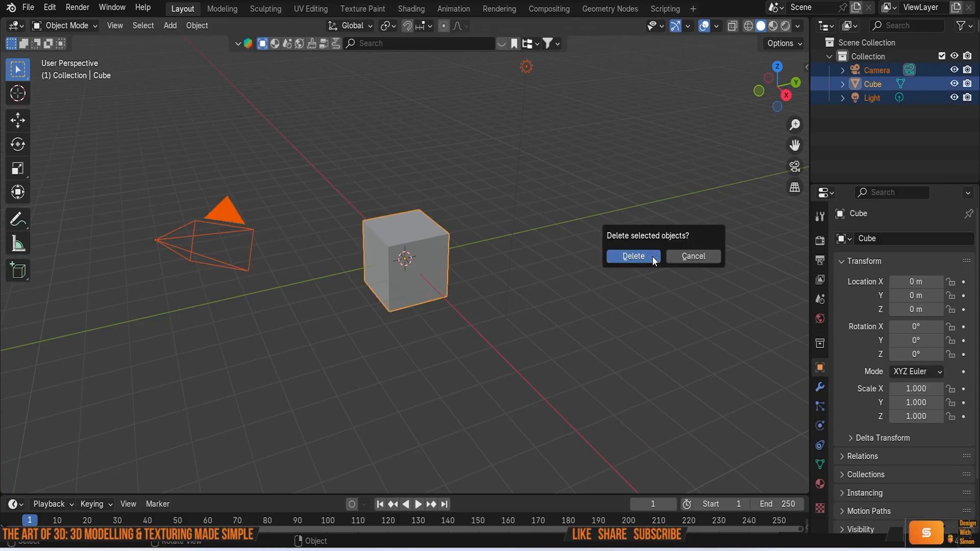
click(648, 256)
Import the pokeball video FBX file from the Downloads folder
click(28, 8)
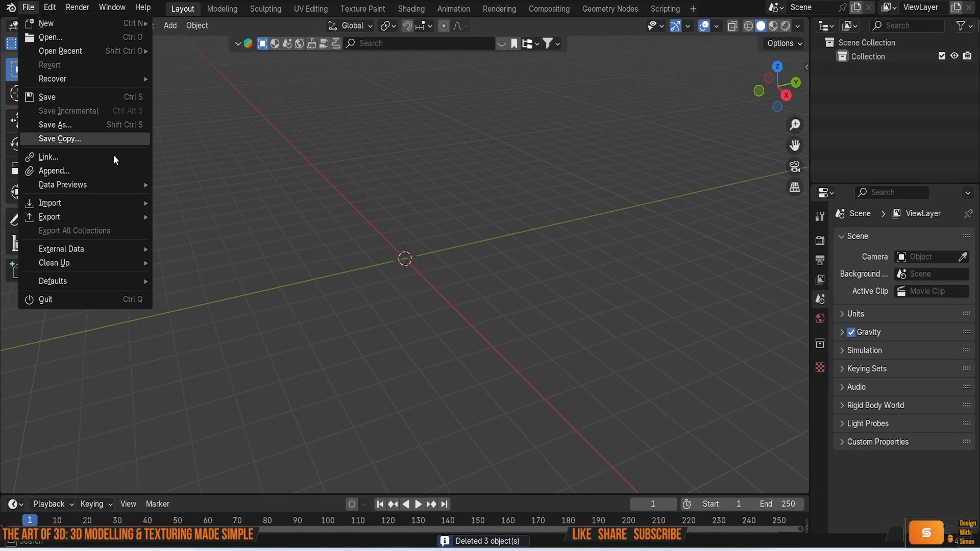
mouse_move(118, 203)
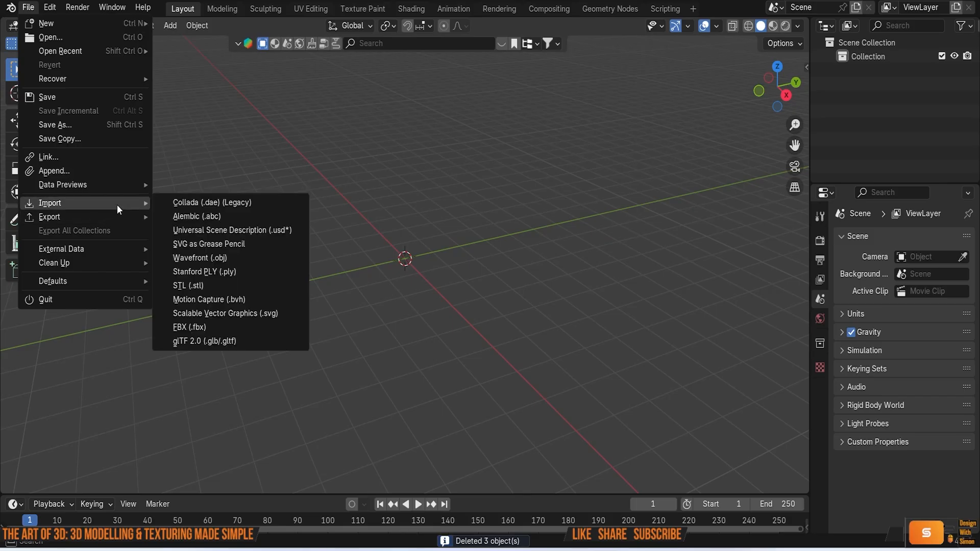
click(268, 327)
click(84, 194)
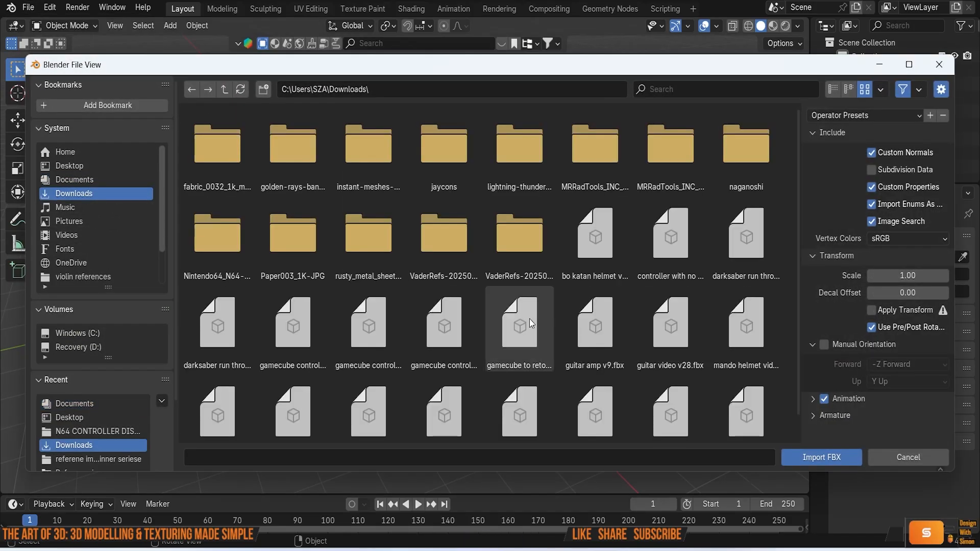
scroll(528, 319, down, 1)
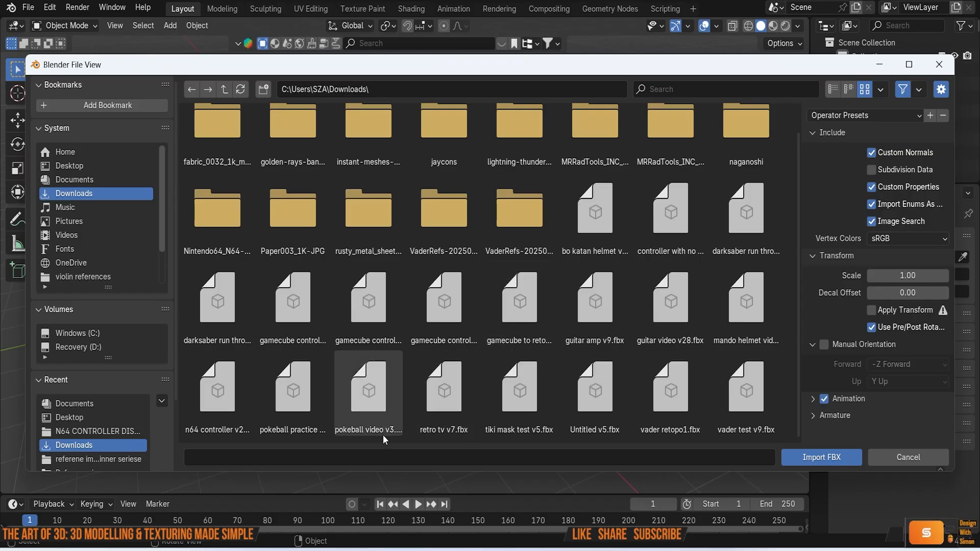
double_click(365, 397)
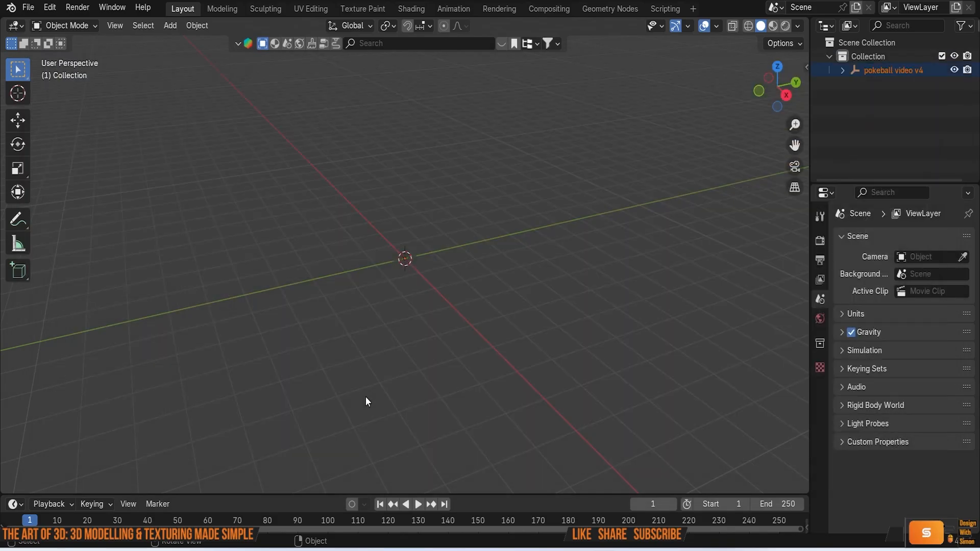
Rotate the imported Poké Ball by -90° about the global X axis
scroll(421, 290, up, 10)
middle_drag(420, 289, 505, 298)
scroll(428, 306, up, 4)
middle_drag(429, 309, 495, 307)
scroll(493, 305, up, 1)
text(rx90)
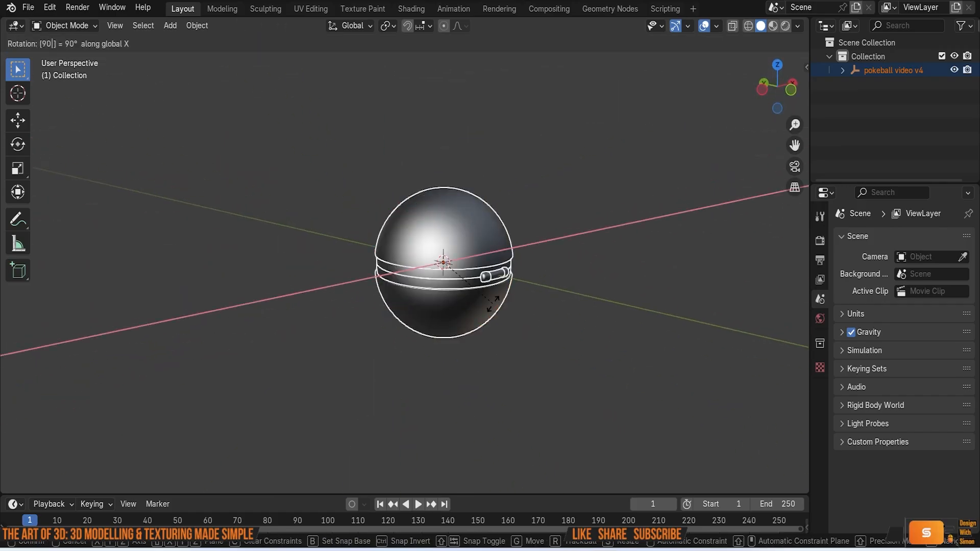
text(-)
key(Return)
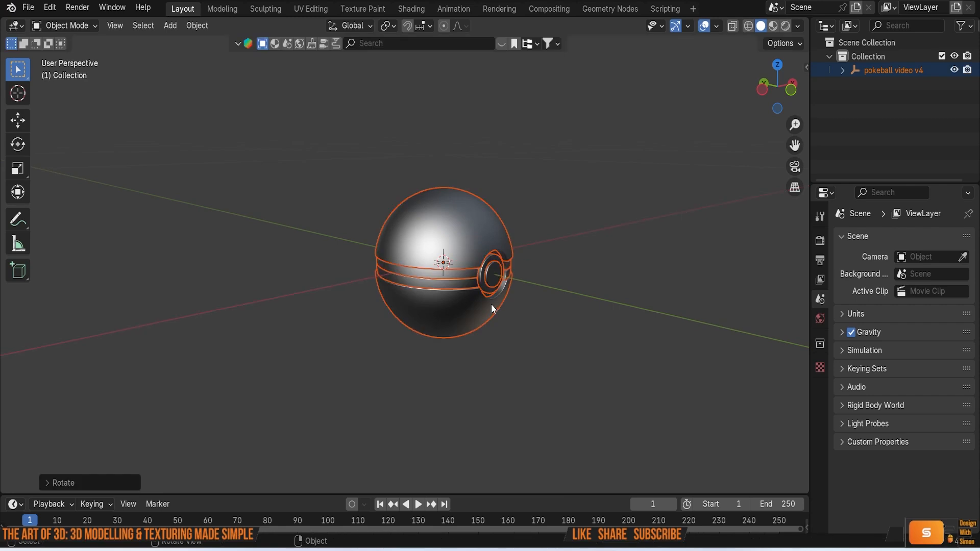
Raise the Poké Ball along the global Z axis until its underside rests on the ground plane, and deselect it
middle_drag(488, 299, 502, 318)
key(g)
key(z)
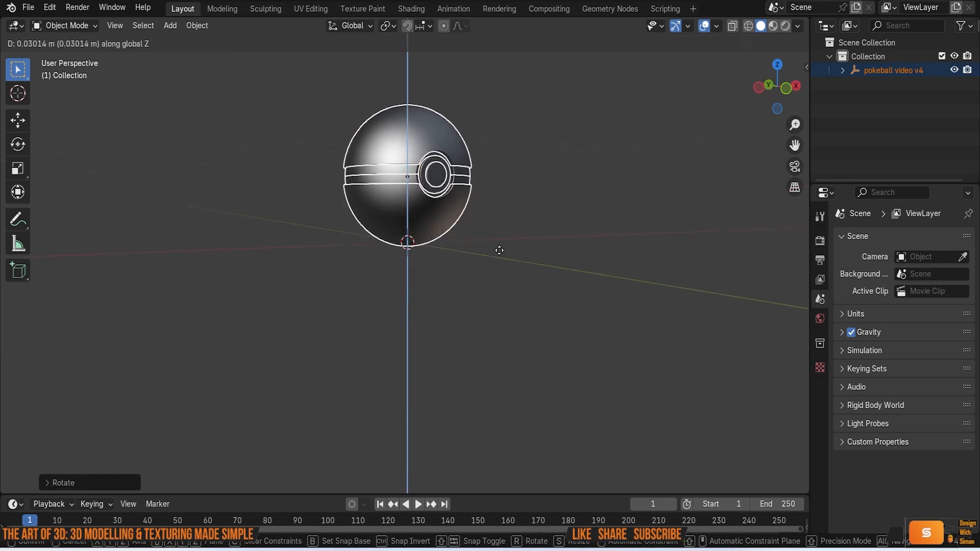
click(497, 242)
click(598, 256)
middle_drag(598, 256, 536, 320)
scroll(523, 326, up, 4)
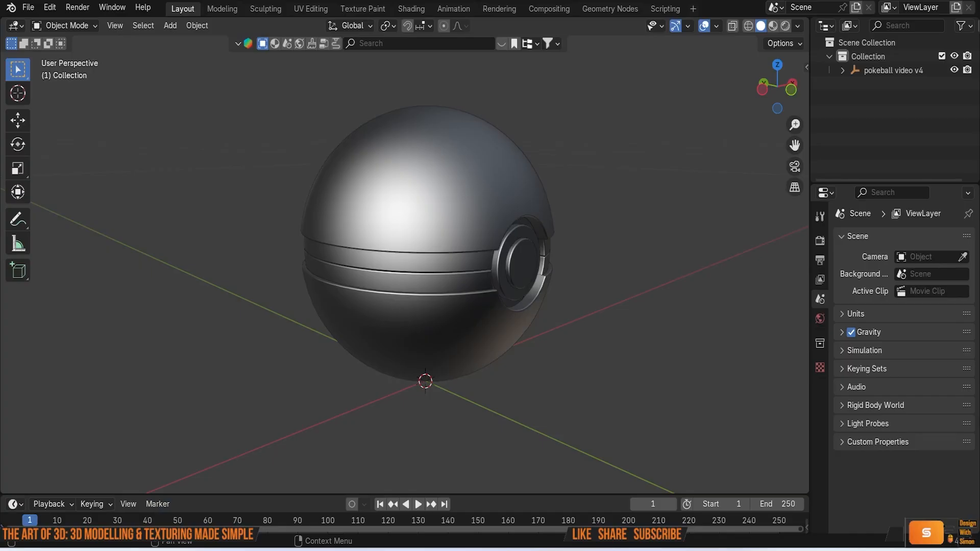
Search the online material library for texture-based "metal" materials
click(275, 44)
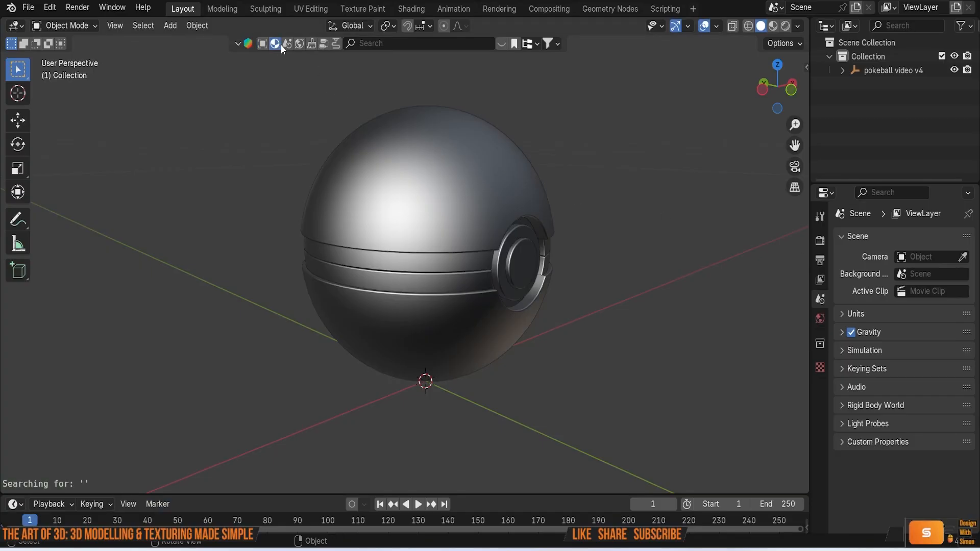
click(558, 44)
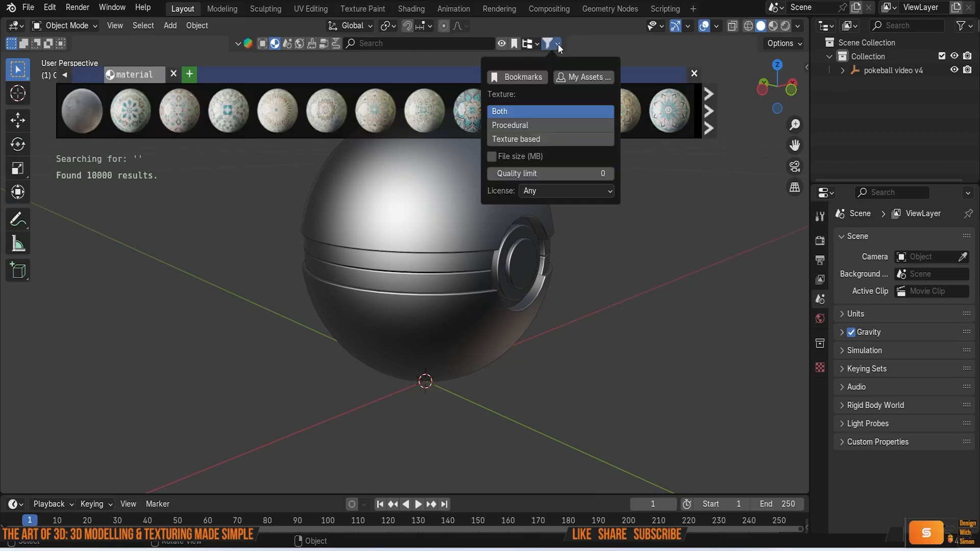
click(527, 142)
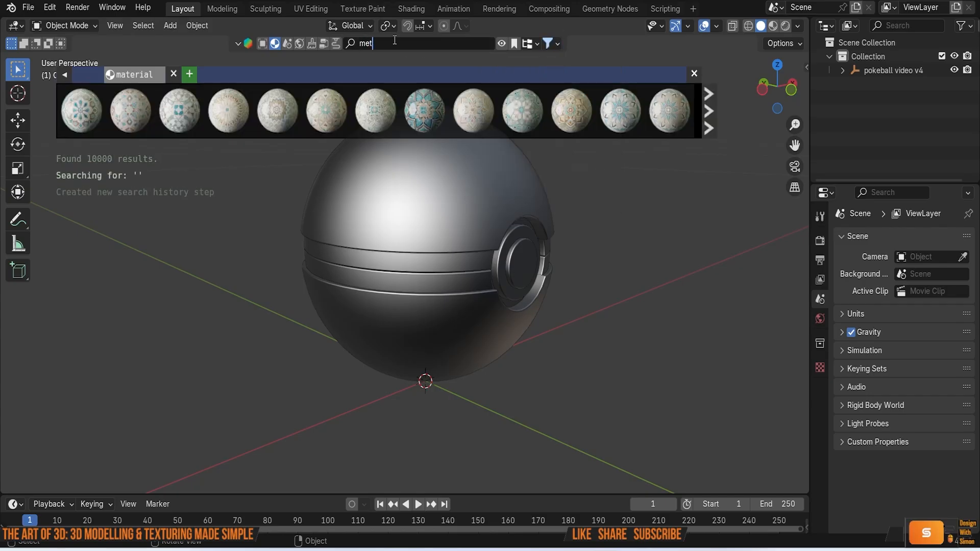
key(Return)
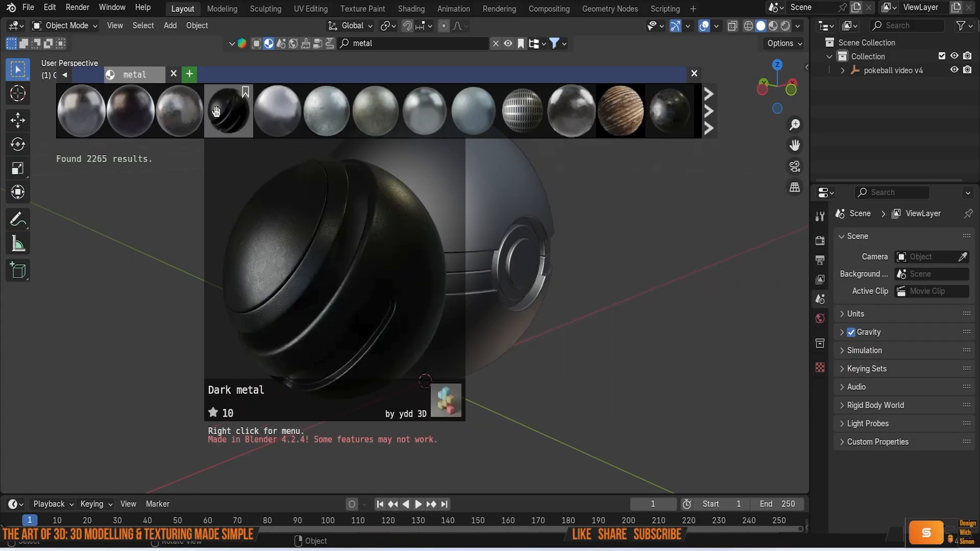
Apply the Dark metal material to the upper outer half, switch to material preview shading, and close the asset results
click(216, 111)
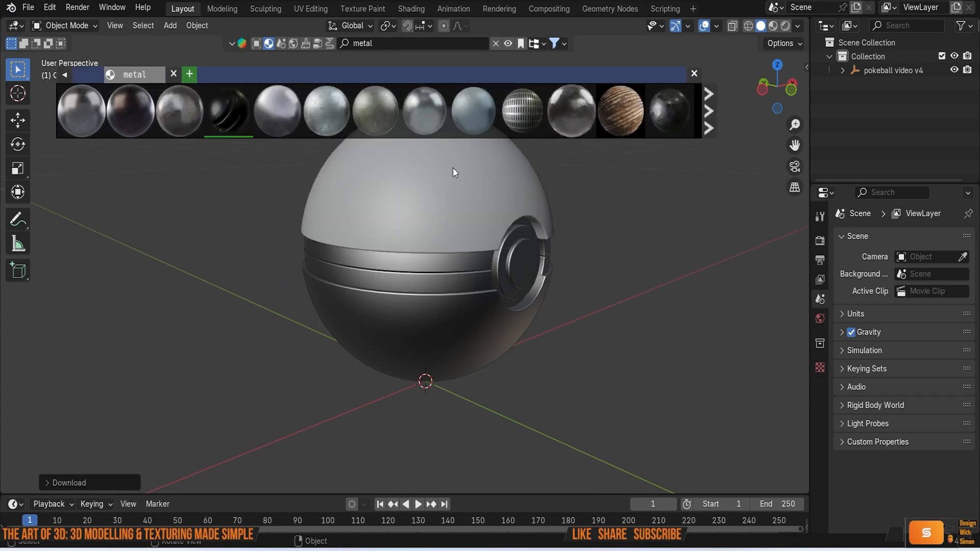
click(774, 26)
click(694, 73)
UV-unwrap the whole mesh of the upper outer half and check the metal texture on it
click(471, 182)
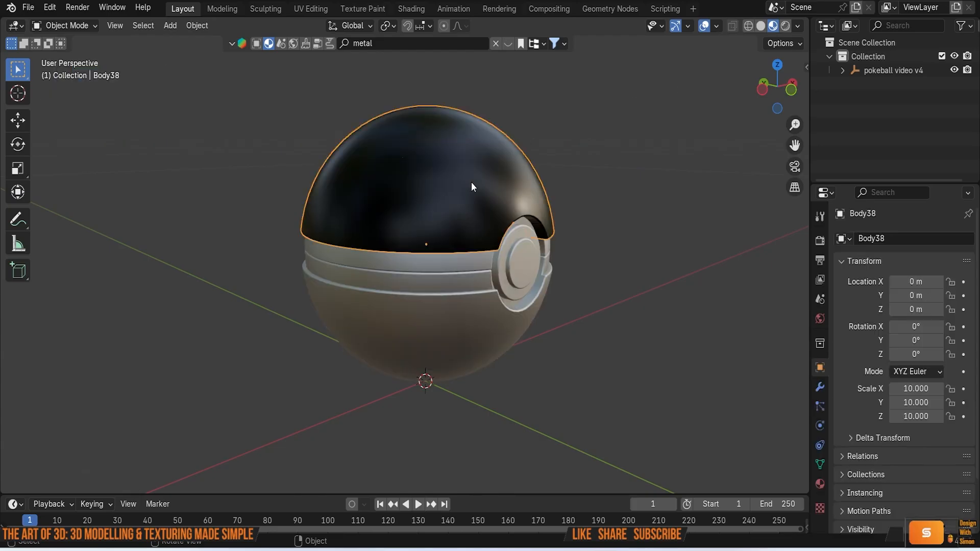
key(Tab)
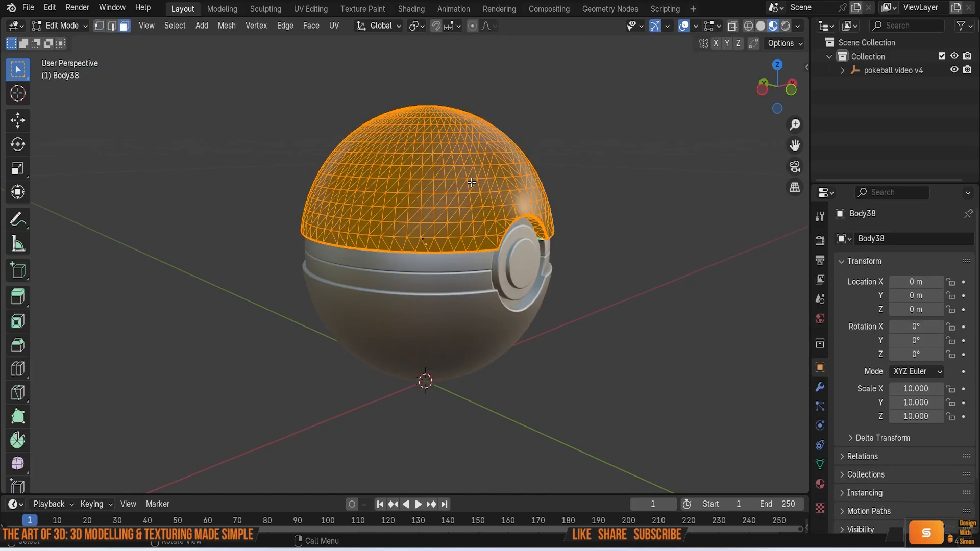
key(u)
click(462, 246)
key(Tab)
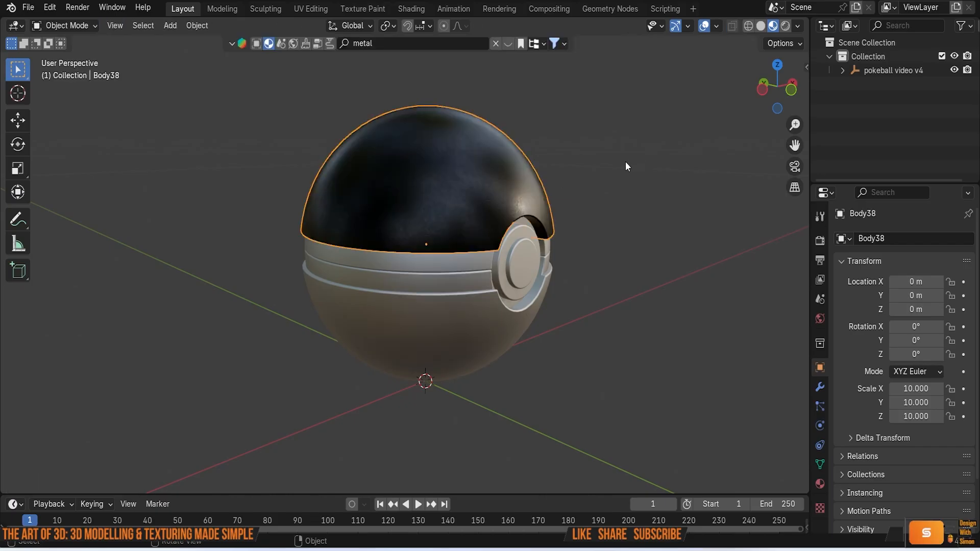
middle_drag(630, 160, 601, 209)
scroll(451, 219, up, 3)
middle_drag(451, 219, 441, 210)
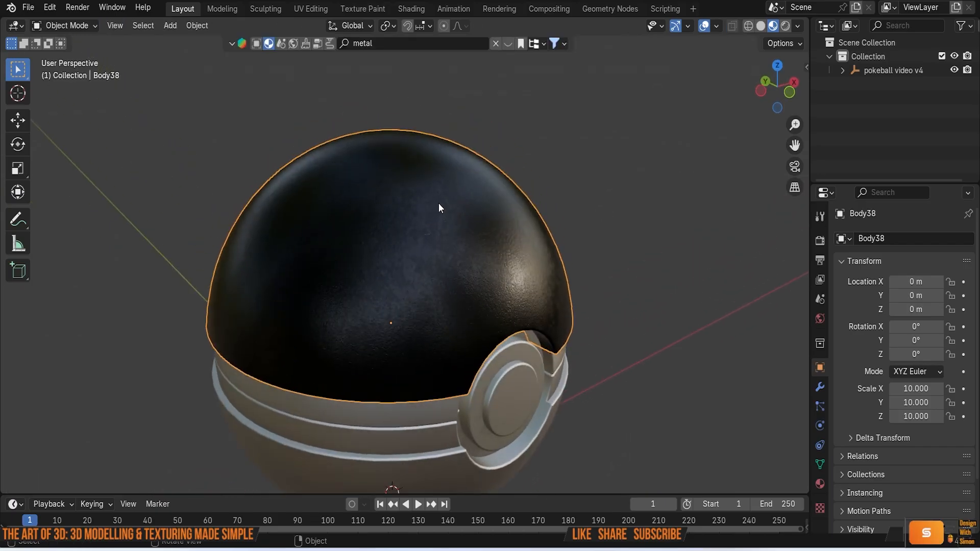
Split the 3D viewport, turn one area into a Shader Editor without its sidebar, and frame the Dark metal texture nodes
drag(4, 20, 378, 56)
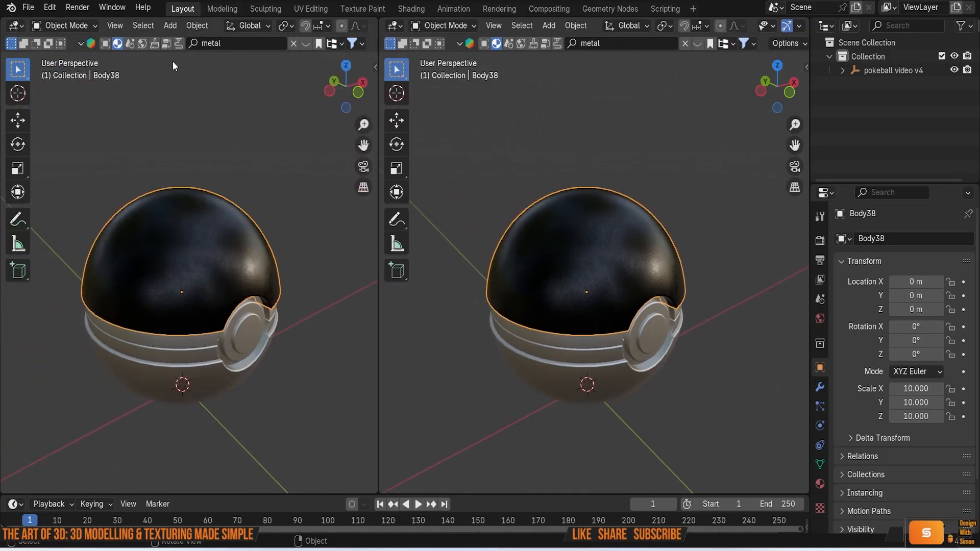
click(16, 26)
click(70, 153)
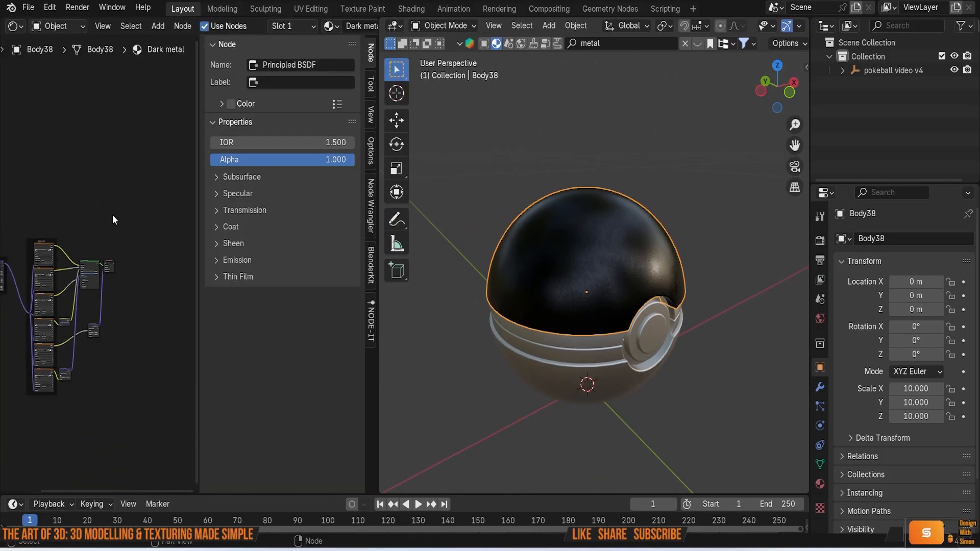
drag(199, 284, 256, 280)
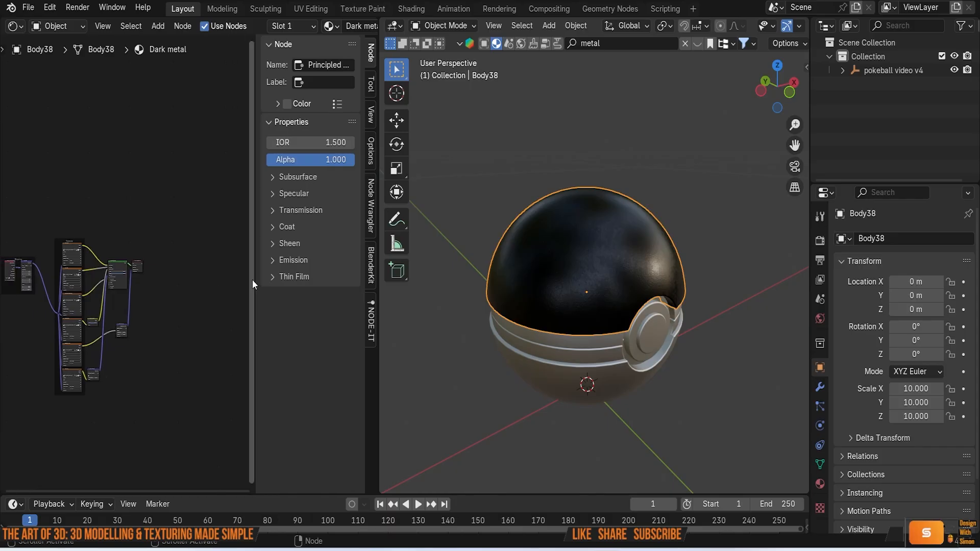
key(n)
scroll(102, 251, up, 8)
middle_drag(172, 250, 225, 240)
scroll(185, 195, up, 9)
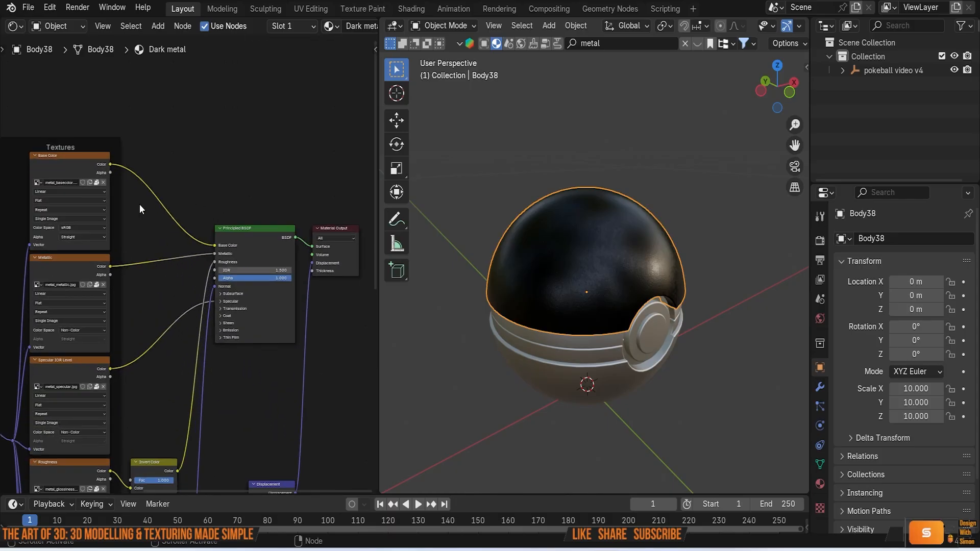
middle_drag(139, 204, 187, 224)
scroll(260, 179, up, 3)
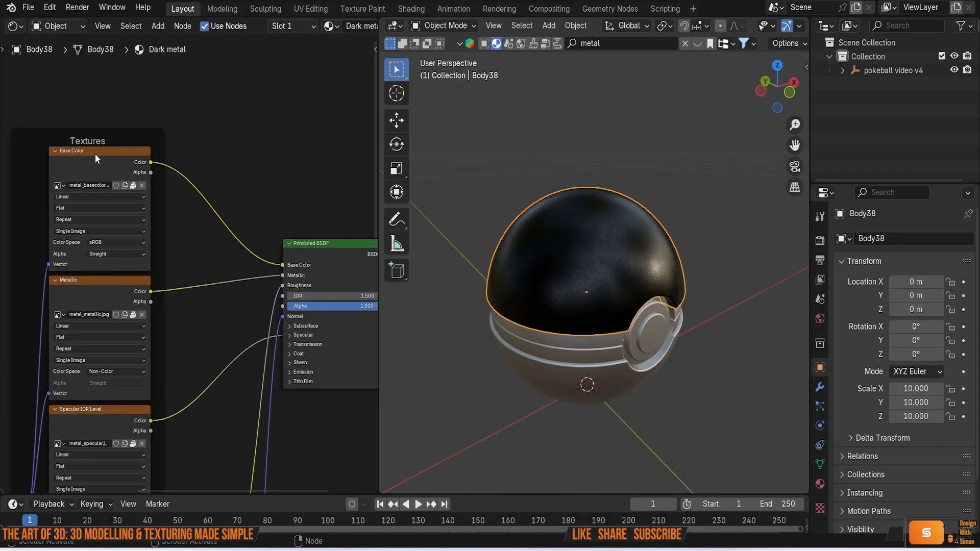
Insert a Color Ramp node between the Base Color texture and the Principled BSDF's Base Color
middle_drag(270, 135, 244, 143)
key(shift+a)
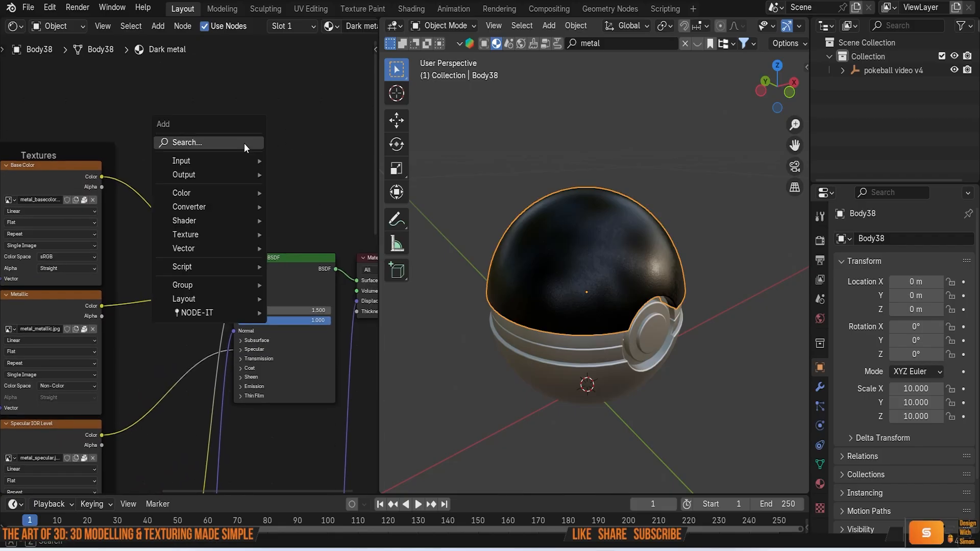
text(im)
key(BackSpace)
key(BackSpace)
text(col)
click(319, 177)
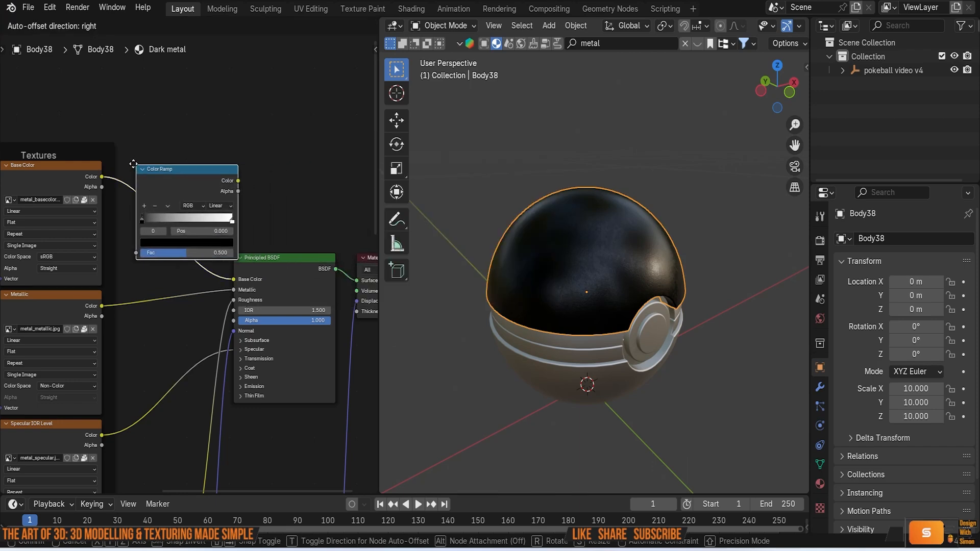
click(165, 164)
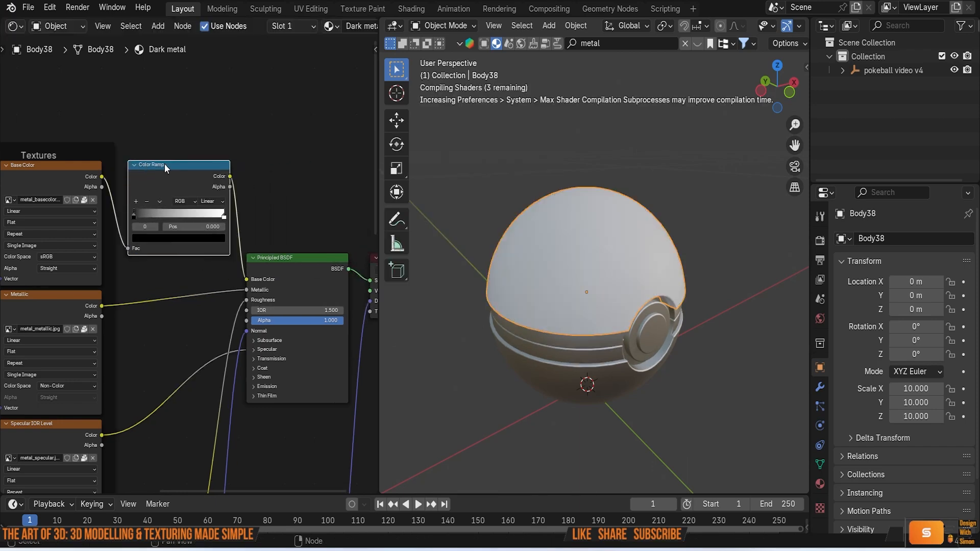
Change the Color Ramp's black stop to a fully saturated bright red
click(152, 237)
drag(217, 172, 218, 95)
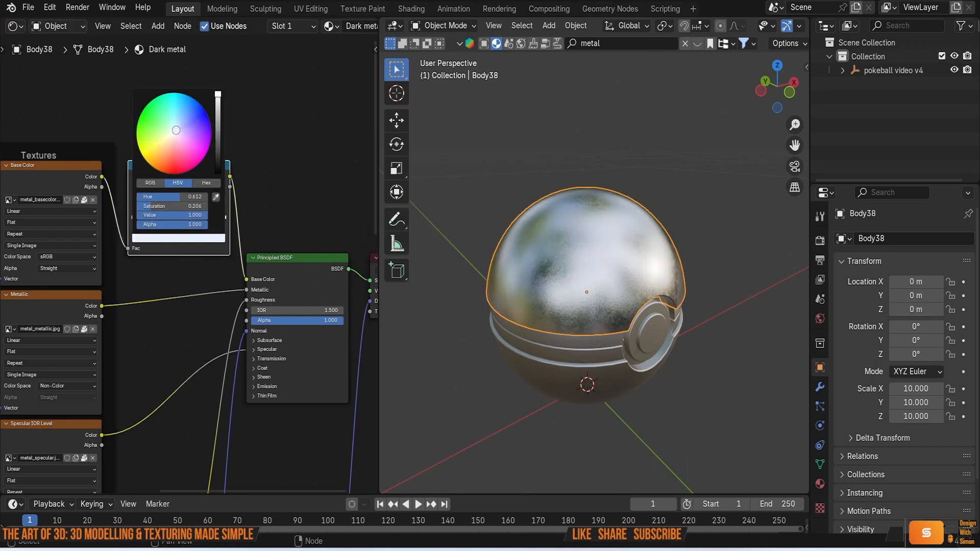
click(173, 173)
mouse_move(218, 96)
mouse_down()
mouse_move(218, 120)
mouse_move(219, 106)
mouse_up()
mouse_move(605, 255)
middle_down()
mouse_move(562, 191)
mouse_move(611, 251)
middle_up()
scroll(612, 277, up, 3)
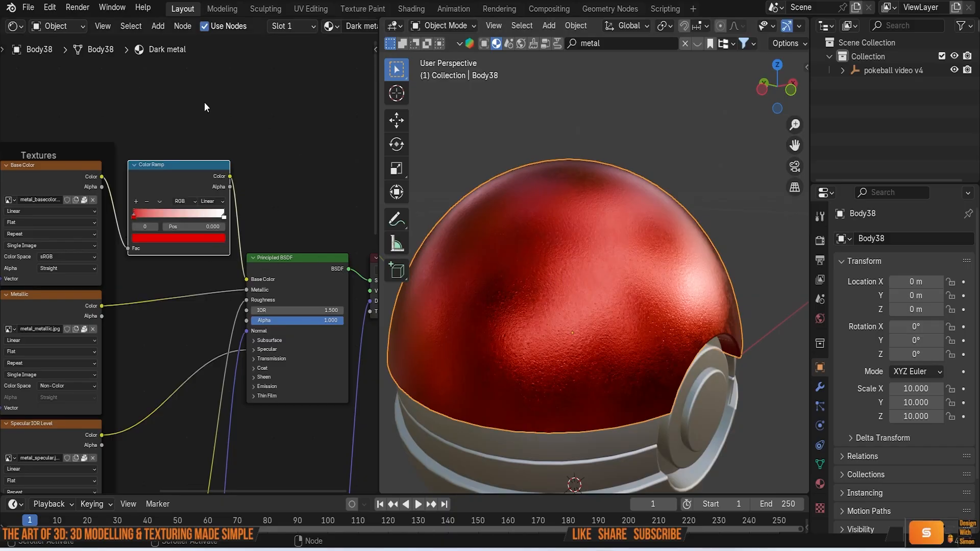
Darken and slightly desaturate the ramp's red stop to a value of about 0.40 and saturation of about 0.97, and deselect the upper half
click(185, 237)
drag(217, 105, 218, 118)
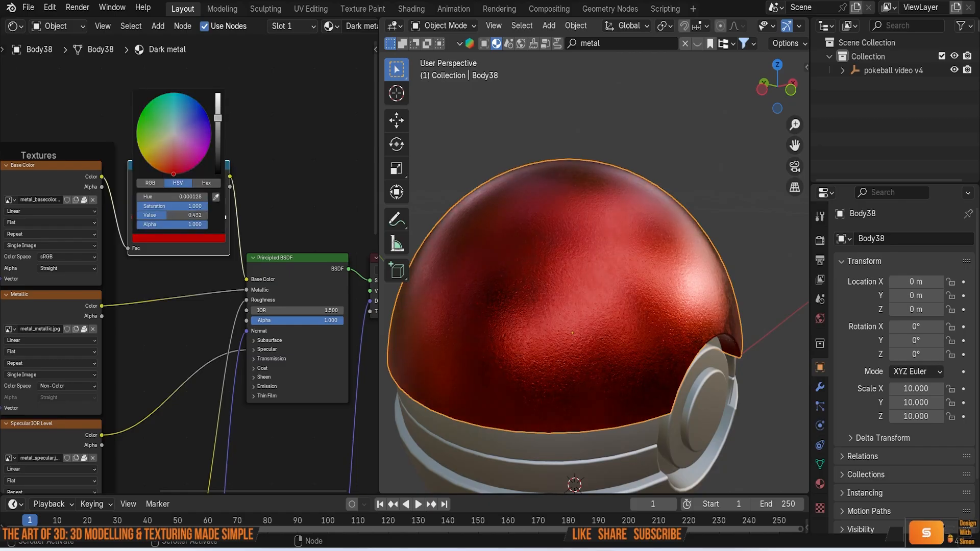
mouse_move(173, 174)
mouse_down()
mouse_move(174, 156)
mouse_move(174, 167)
mouse_up()
scroll(571, 286, down, 2)
mouse_move(573, 287)
middle_down()
mouse_move(553, 281)
mouse_move(538, 231)
middle_up()
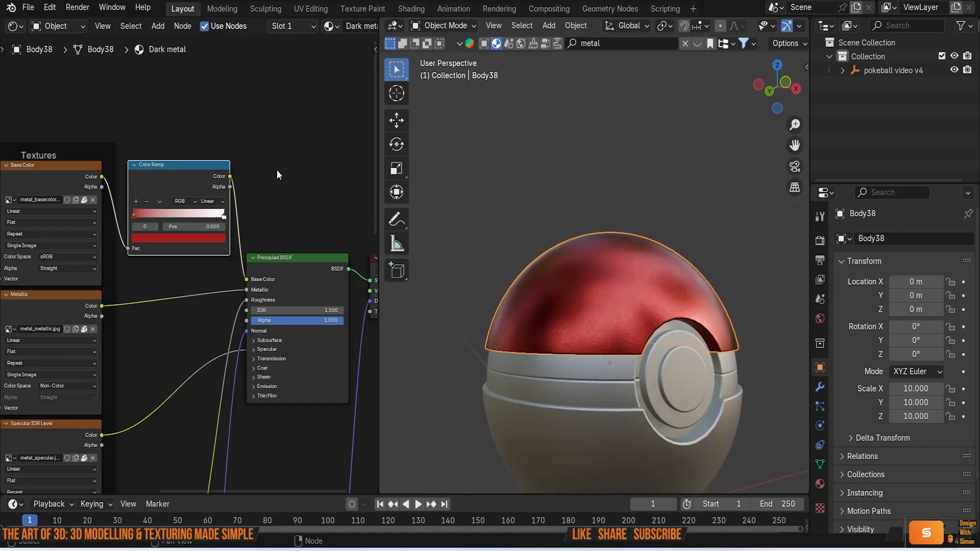
mouse_move(536, 307)
middle_down()
mouse_move(483, 316)
mouse_move(539, 308)
middle_up()
scroll(537, 299, down, 5)
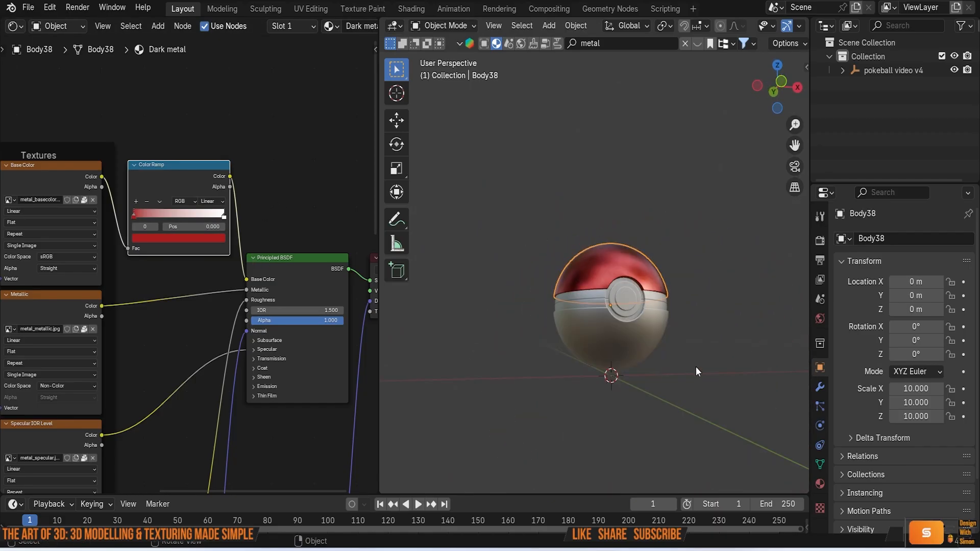
click(706, 324)
Link the upper half's Dark metal material to the lower outer half
middle_drag(694, 335, 675, 385)
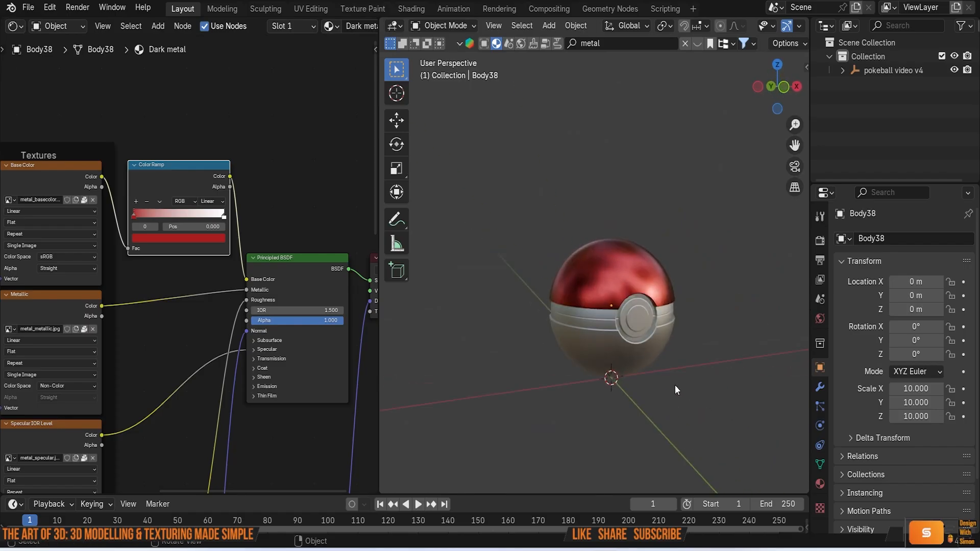
scroll(596, 351, up, 4)
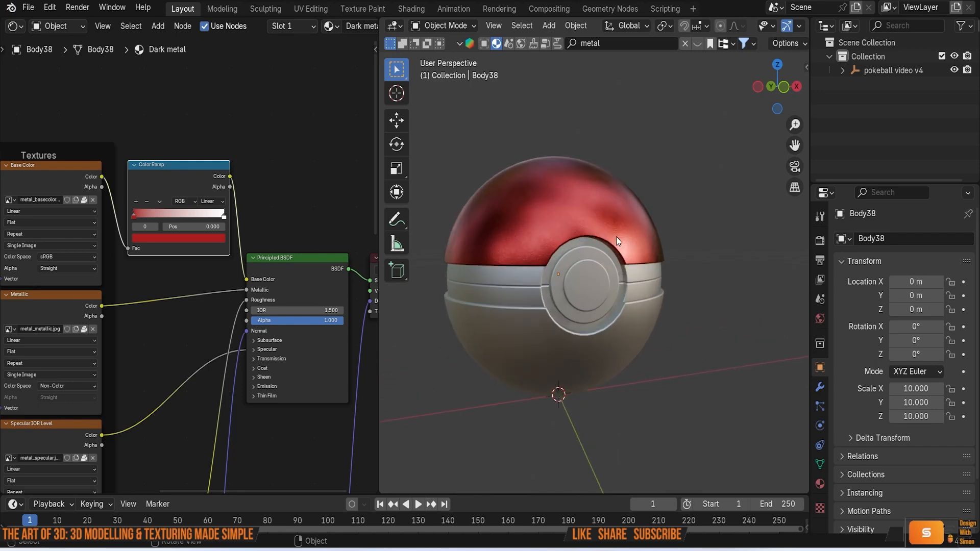
click(561, 338)
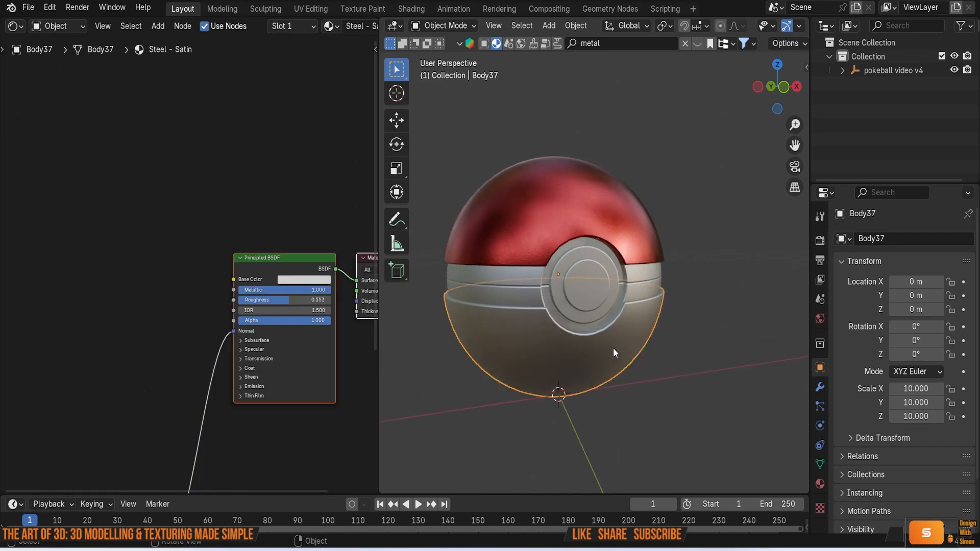
shift+click(555, 213)
key(ctrl+l)
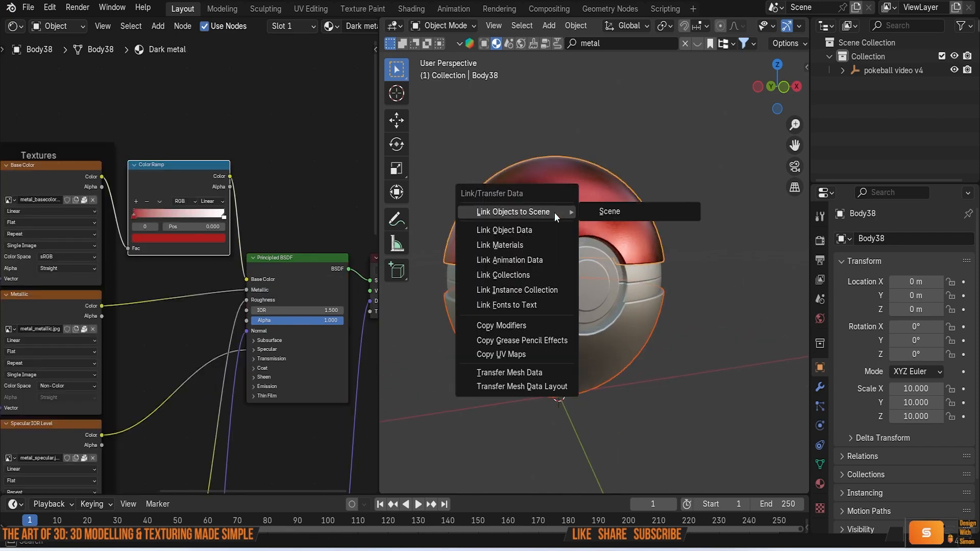
click(543, 244)
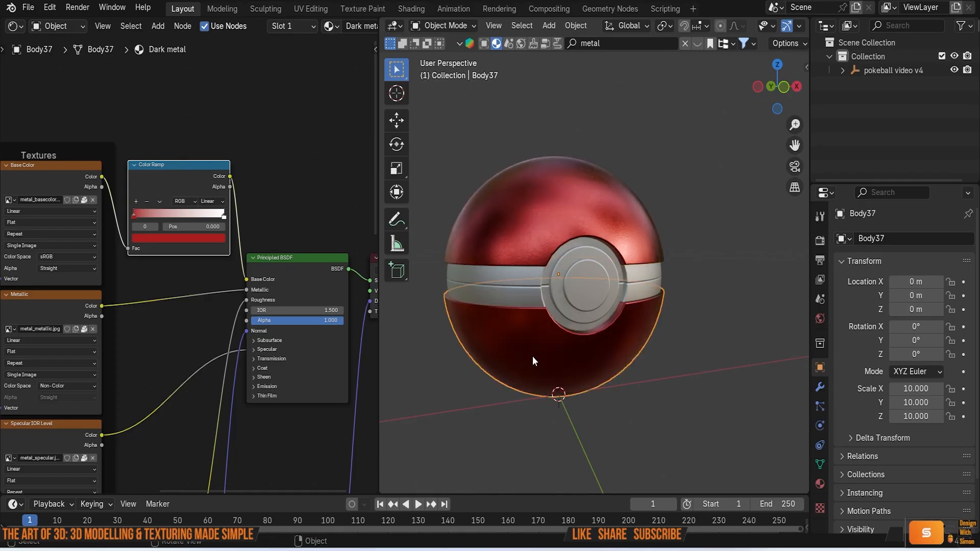
Make the lower half's Dark metal a separate material copy and set its Color Ramp's red stop to near white
click(820, 483)
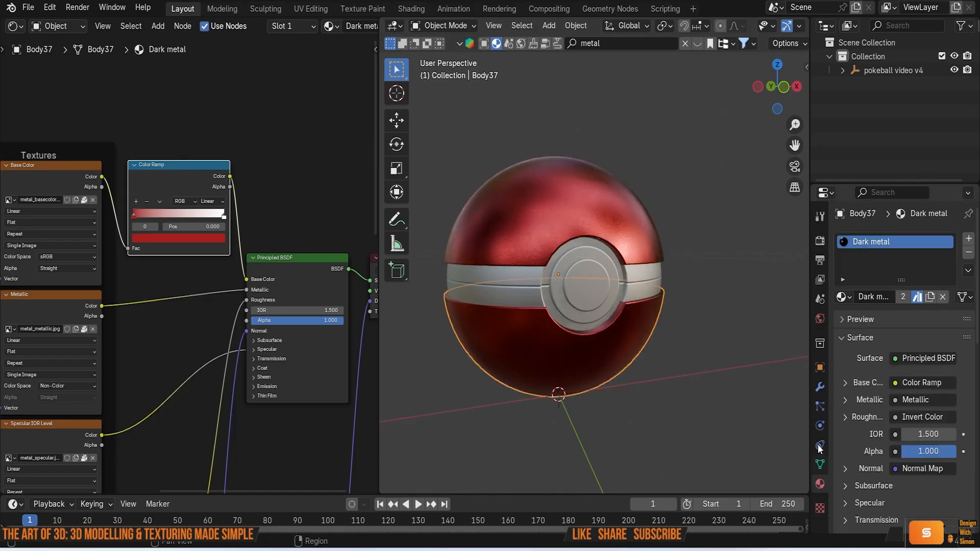
click(934, 297)
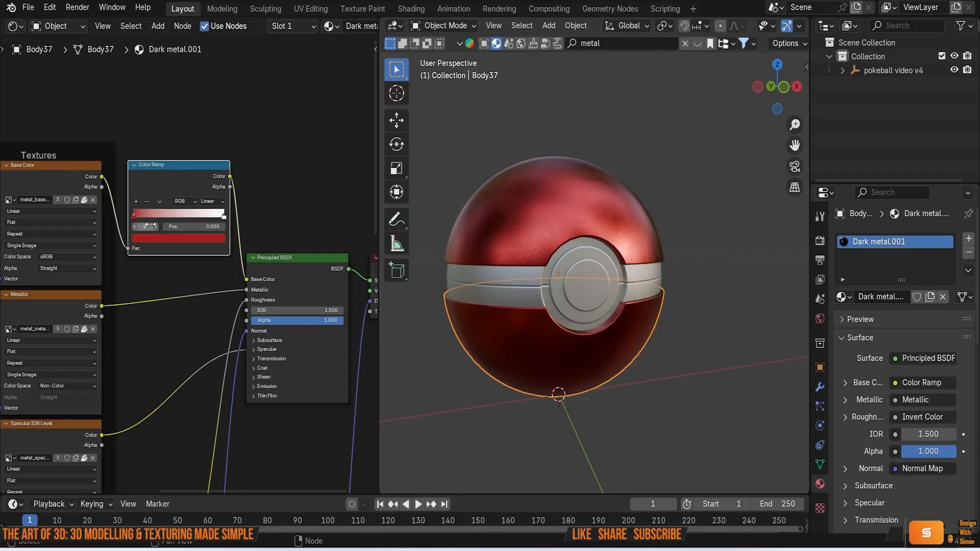
click(143, 238)
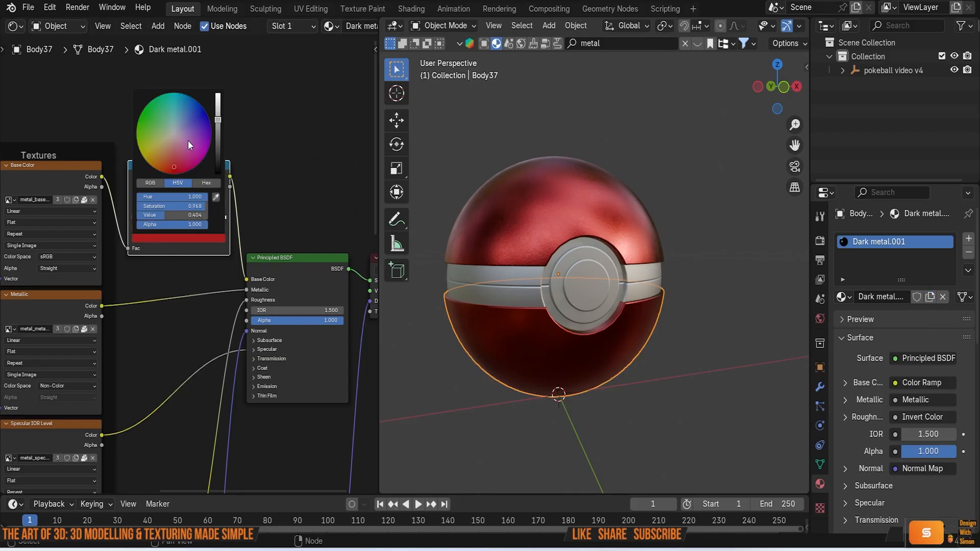
mouse_move(173, 167)
mouse_down()
mouse_move(172, 132)
mouse_move(218, 96)
mouse_up()
middle_drag(516, 348, 681, 415)
middle_drag(612, 396, 520, 292)
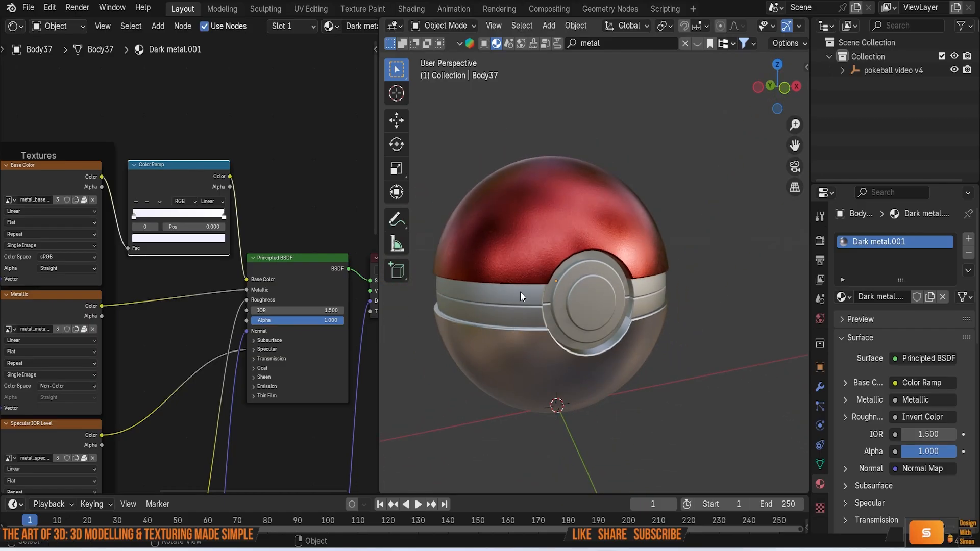
Link the upper half's red Dark metal material to the central band pieces
click(520, 292)
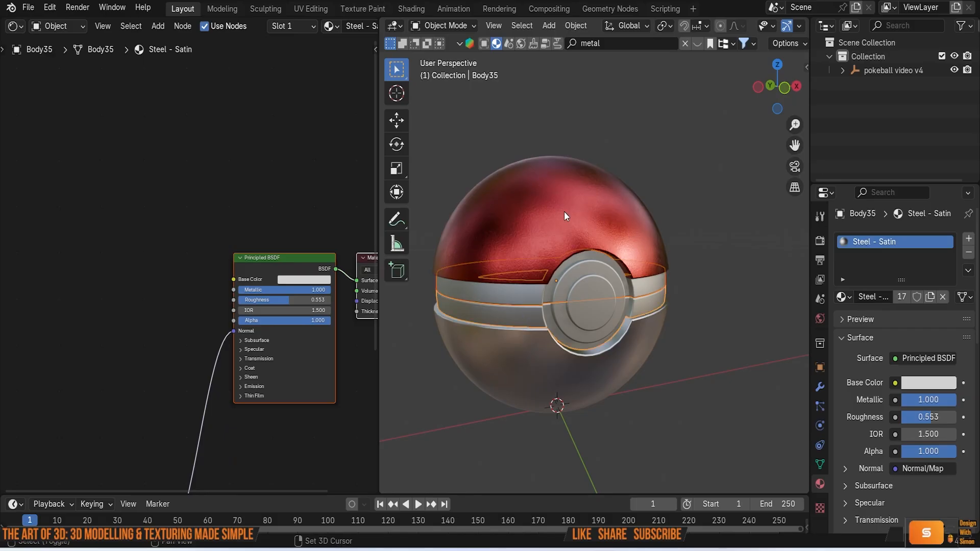
shift+click(565, 211)
key(ctrl+l)
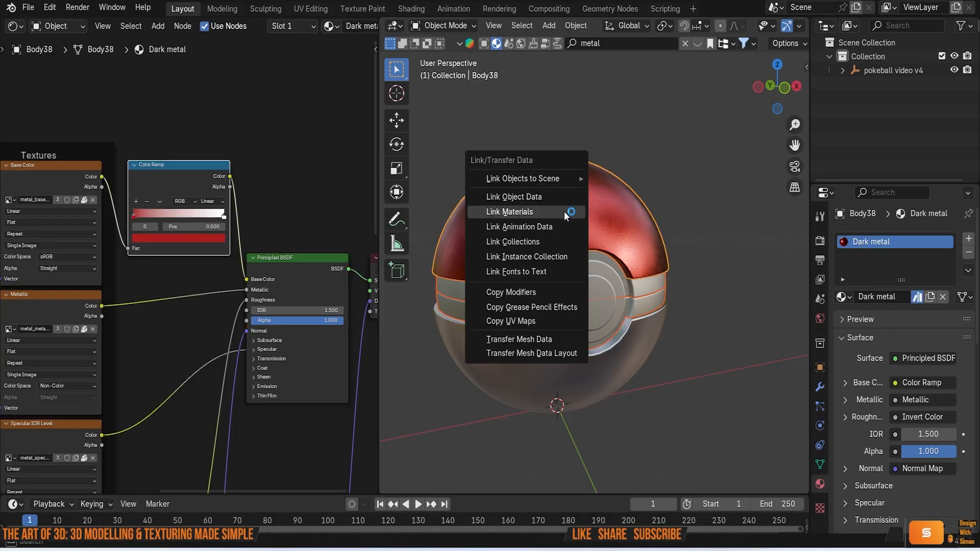
click(564, 211)
Make the upper band's Dark metal a separate material copy and set its Color Ramp's red stop to black
click(494, 295)
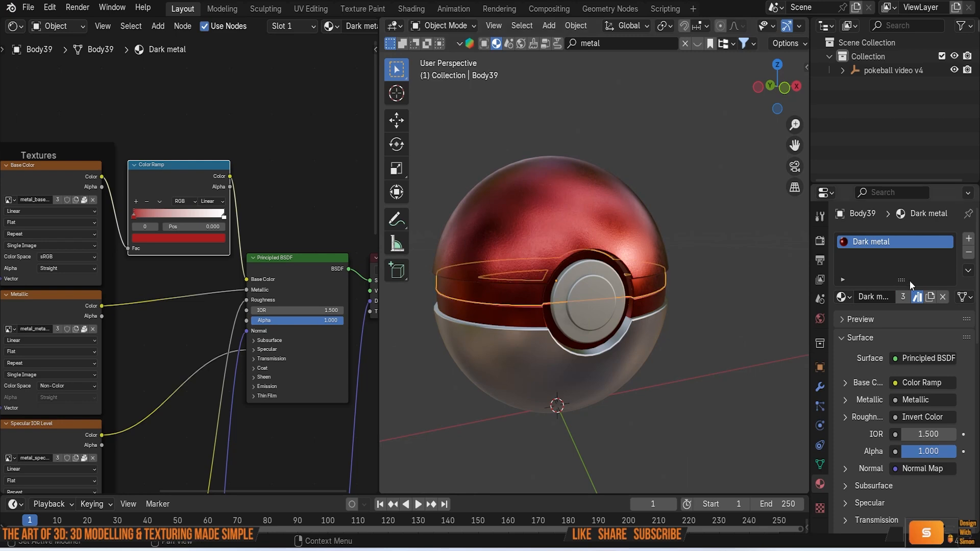
click(930, 299)
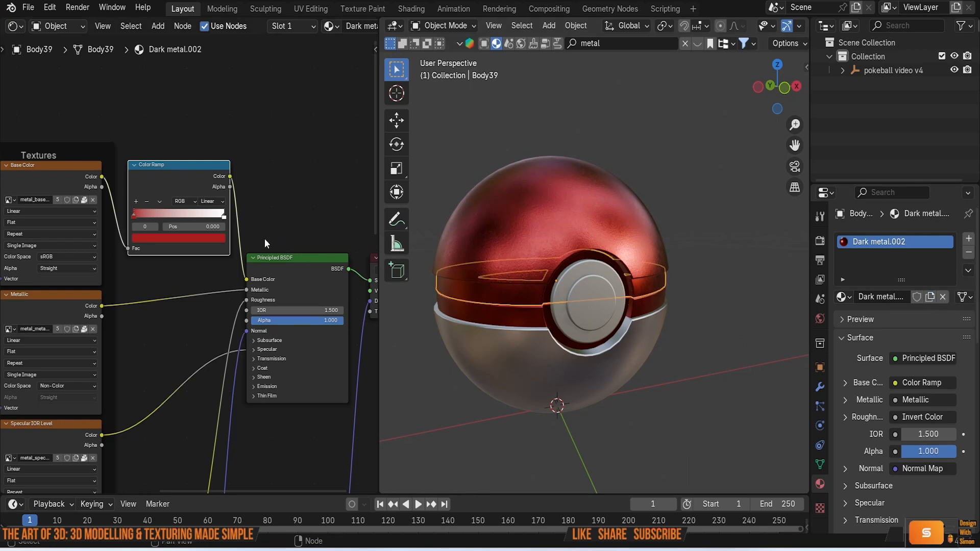
click(161, 238)
drag(216, 128, 218, 172)
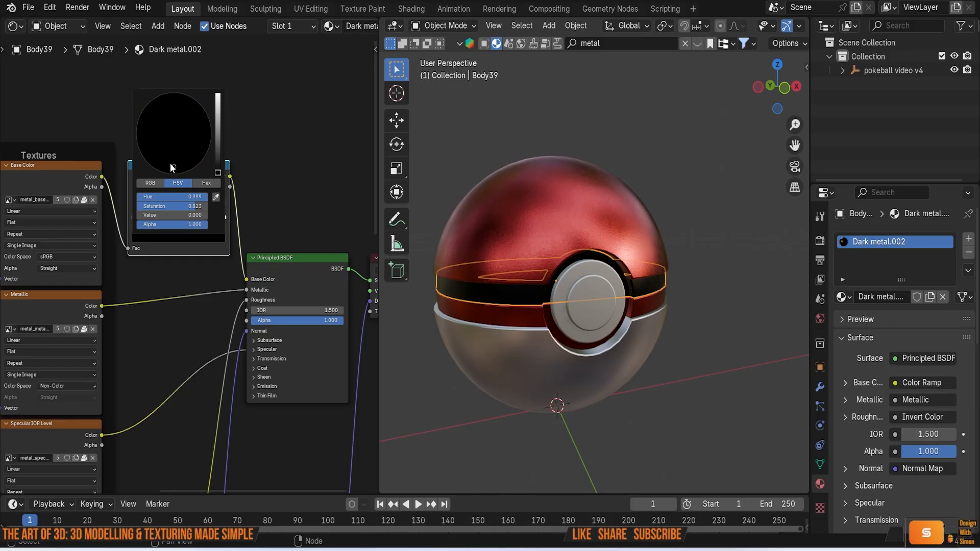
click(426, 130)
Connect the Base Color texture directly to the Principled BSDF's Base Color and move the bypassed Color Ramp aside
scroll(583, 304, up, 2)
middle_drag(584, 304, 593, 282)
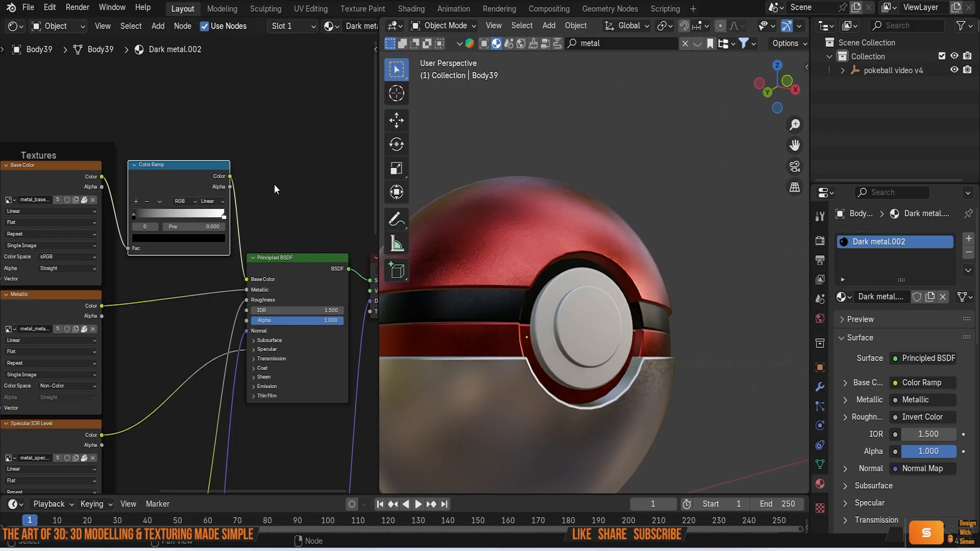
drag(107, 178, 247, 279)
drag(197, 163, 242, 102)
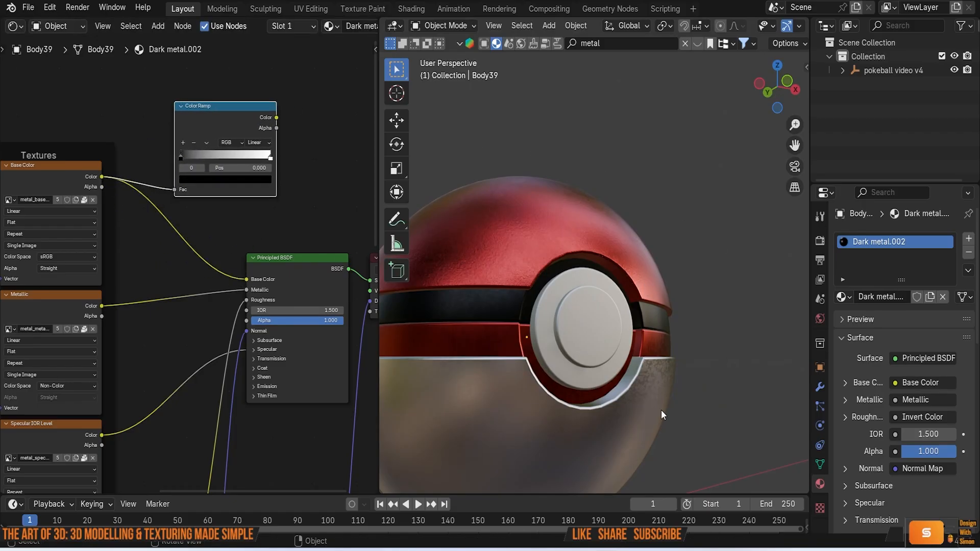
Link the upper band's black Dark metal.002 material to the lower band
click(483, 336)
shift+click(497, 302)
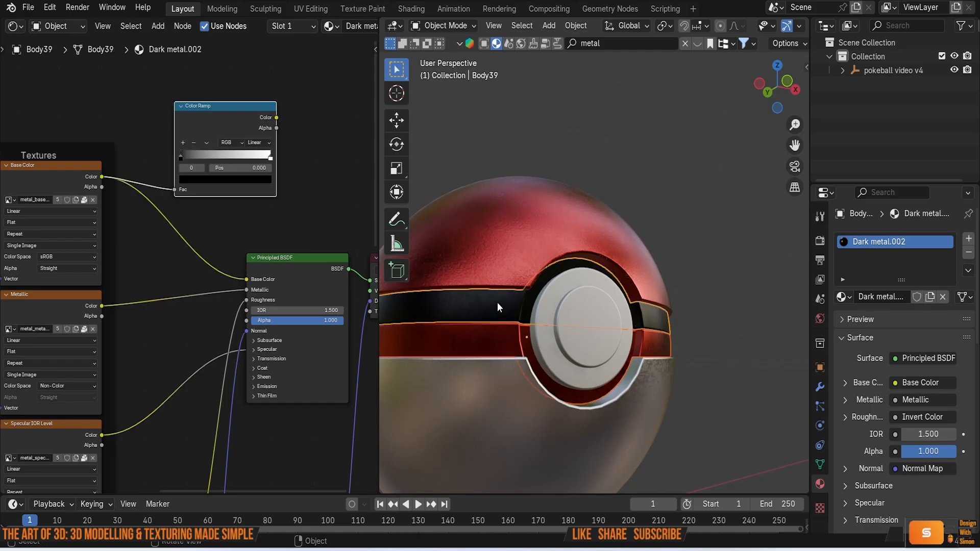
key(ctrl+l)
click(497, 302)
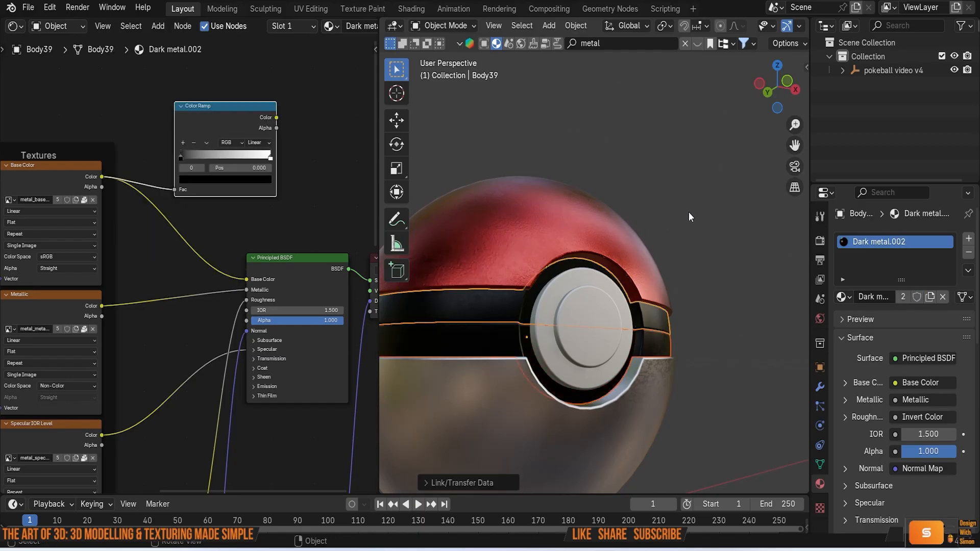
scroll(688, 216, down, 4)
middle_drag(722, 293, 700, 302)
scroll(663, 332, up, 6)
scroll(684, 314, down, 4)
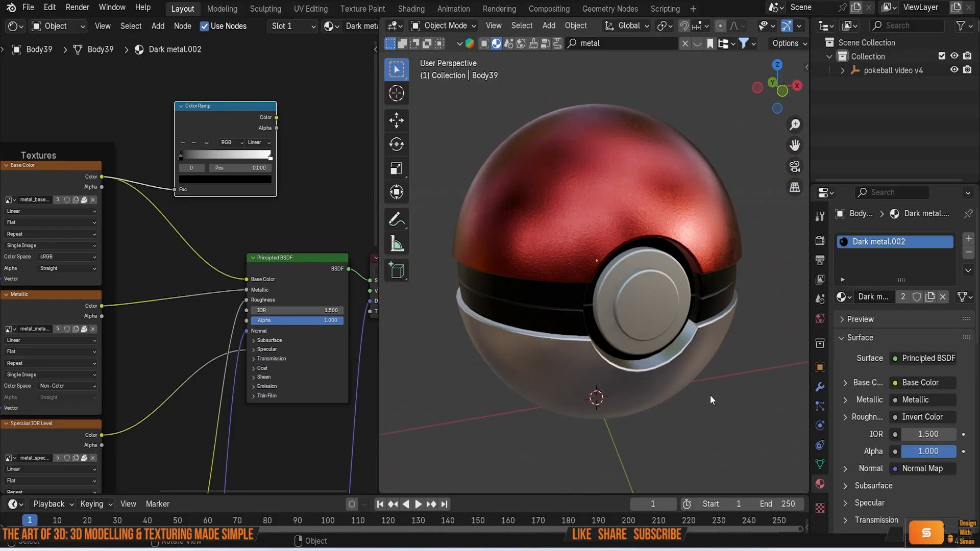
Link the lower half's near-white Dark metal.001 material to the front button pieces
click(645, 293)
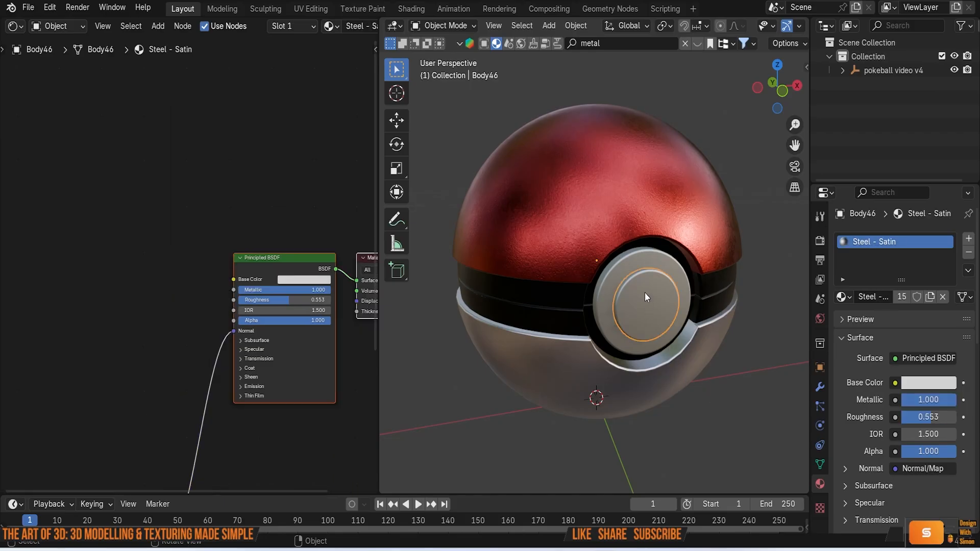
shift+click(568, 376)
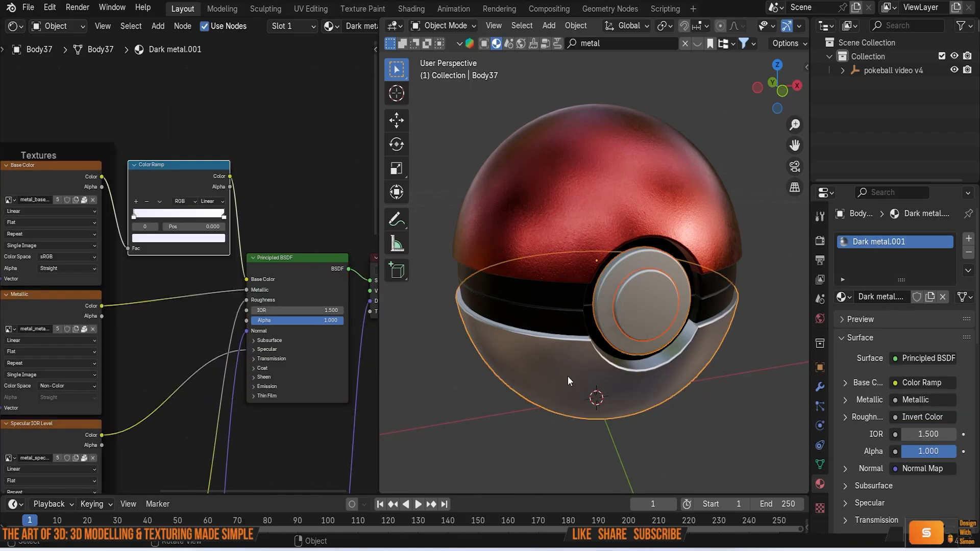
key(ctrl+l)
click(568, 375)
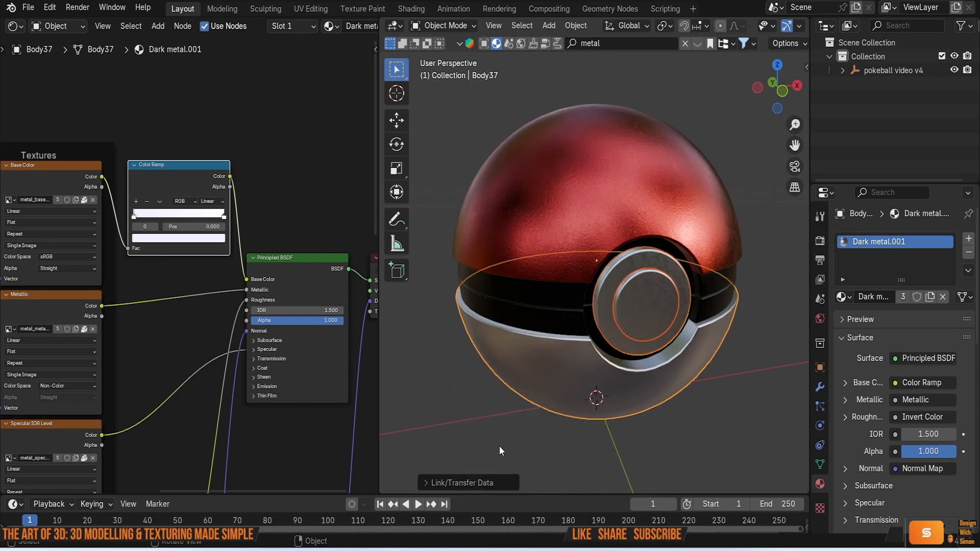
Link the band's black Dark metal.002 material to the hinge pieces at the back of the ball
middle_drag(597, 401, 578, 393)
scroll(587, 378, down, 2)
middle_drag(679, 352, 578, 339)
click(578, 339)
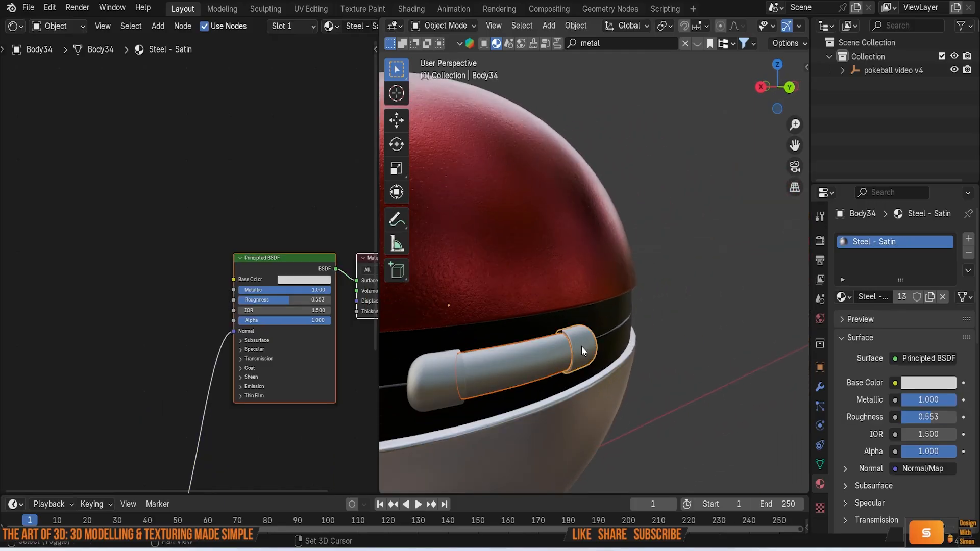
shift+click(399, 351)
key(ctrl+l)
click(398, 352)
Retint the first Color Ramp stop of the lower half's Dark metal.001 material to a purer near-white, and clear the selection
scroll(748, 334, down, 5)
middle_drag(663, 382, 713, 366)
scroll(713, 367, up, 4)
scroll(713, 366, down, 7)
middle_drag(611, 366, 712, 306)
scroll(696, 376, up, 5)
click(510, 393)
scroll(176, 244, up, 1)
middle_drag(154, 226, 204, 235)
click(184, 244)
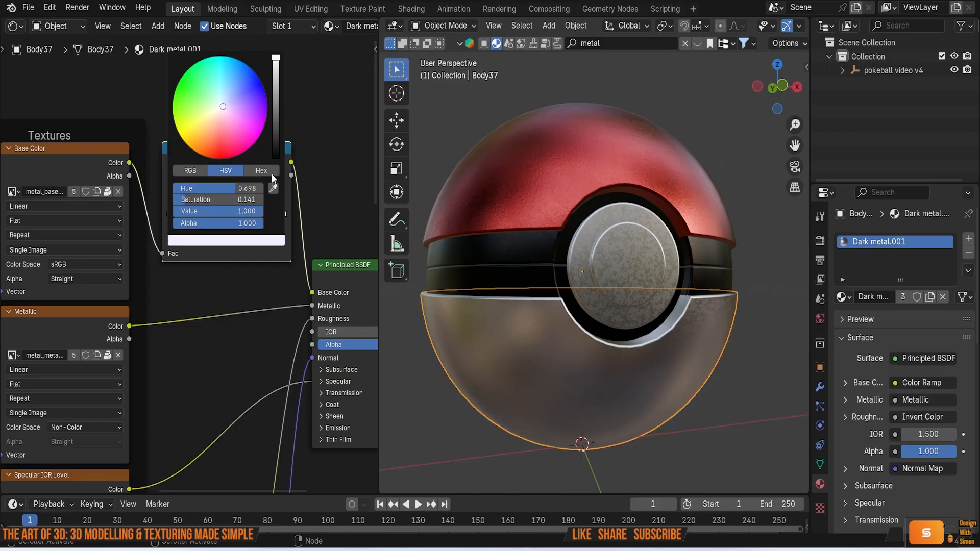
mouse_move(253, 210)
mouse_down()
mouse_move(198, 210)
mouse_move(257, 211)
mouse_move(221, 188)
mouse_move(182, 188)
mouse_move(263, 188)
mouse_move(206, 187)
mouse_up()
mouse_move(255, 223)
mouse_down()
mouse_move(188, 224)
mouse_move(263, 223)
mouse_up()
drag(218, 105, 219, 106)
key(alt+a)
middle_drag(497, 216, 607, 224)
scroll(544, 268, down, 3)
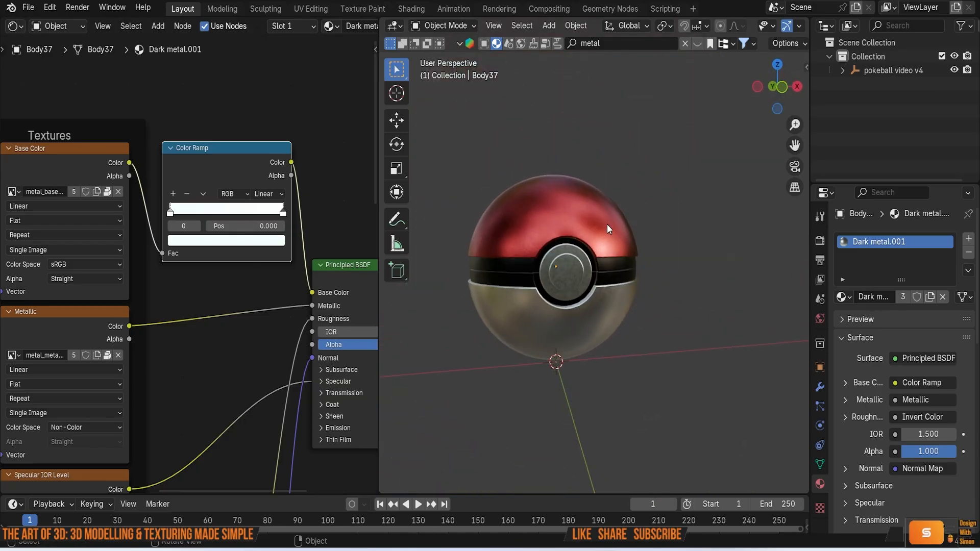
Hide the red outer shell of the upper half
click(562, 216)
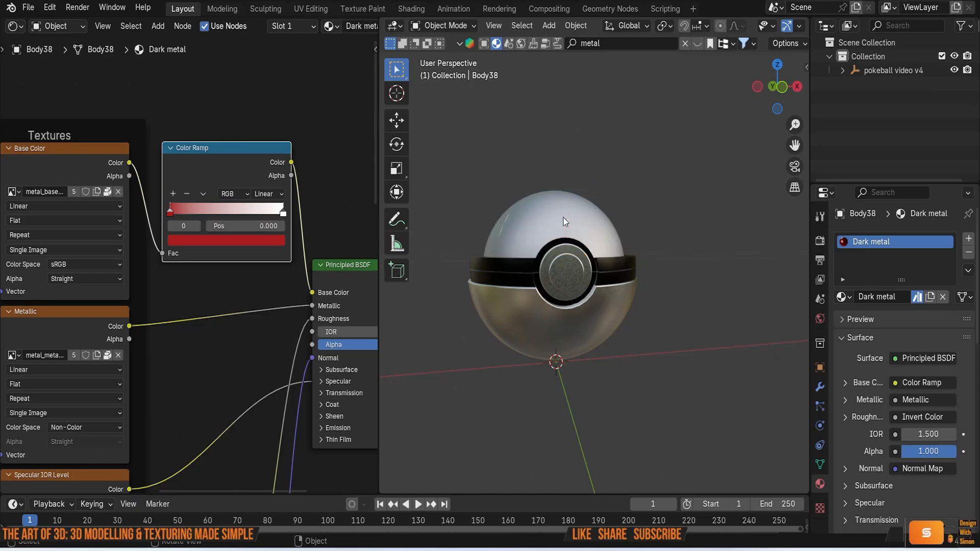
middle_drag(657, 239, 724, 271)
click(541, 237)
click(632, 183)
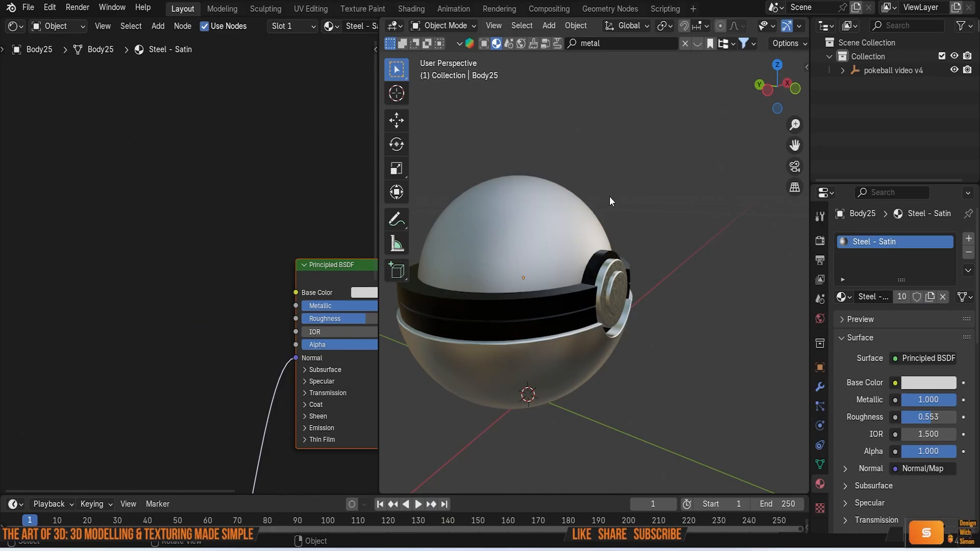
Hide the upper half's inner dome and its inset panels to expose the inside of the lower half
click(538, 200)
key(h)
click(569, 231)
key(h)
click(573, 213)
key(h)
click(485, 209)
key(h)
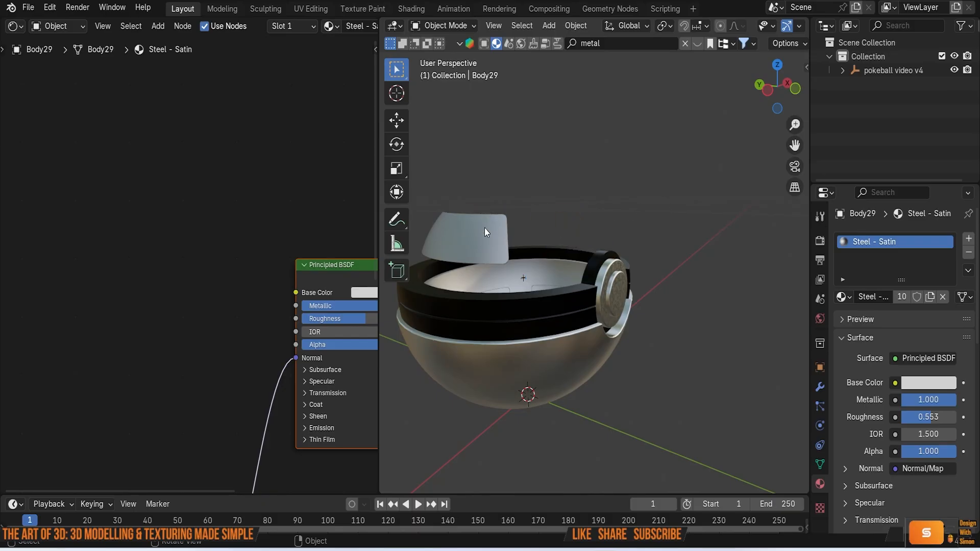
click(485, 226)
key(h)
Link the band's black Dark metal.002 material to the inner bowl of the lower half
middle_drag(644, 253, 621, 292)
click(538, 232)
scroll(641, 204, up, 1)
scroll(641, 205, up, 2)
click(691, 215)
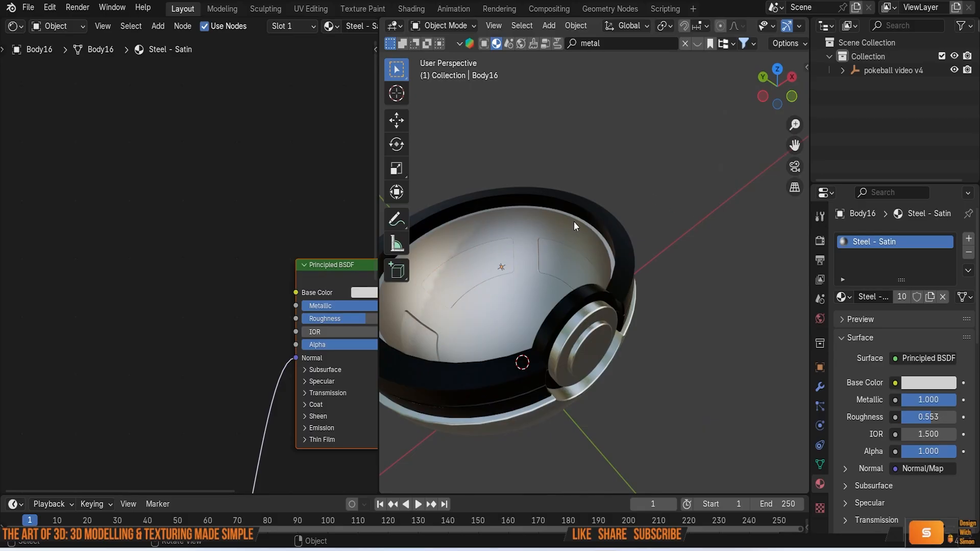
click(517, 223)
shift+click(574, 200)
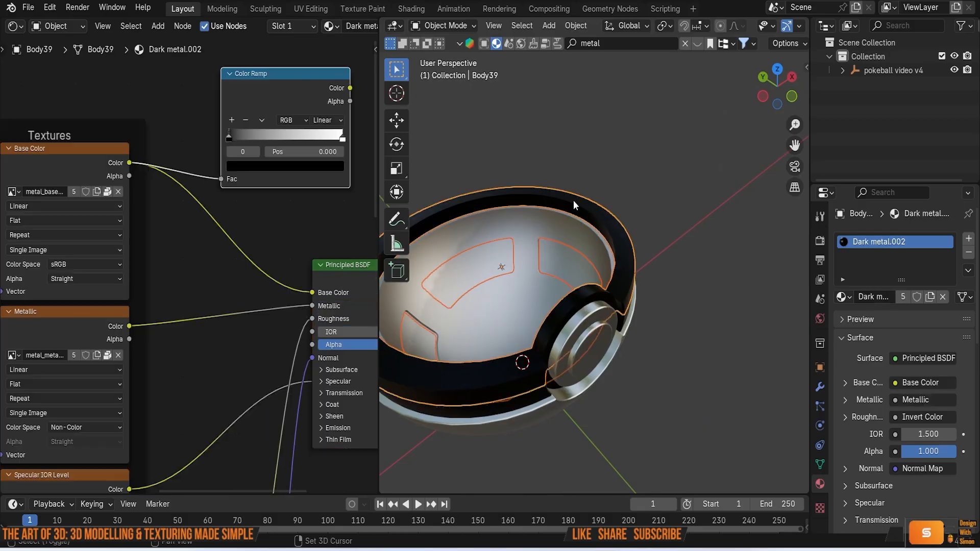
key(ctrl+l)
click(573, 200)
Link the inner bowl's black Dark metal.002 material to the rear inset panel
middle_drag(621, 160, 573, 217)
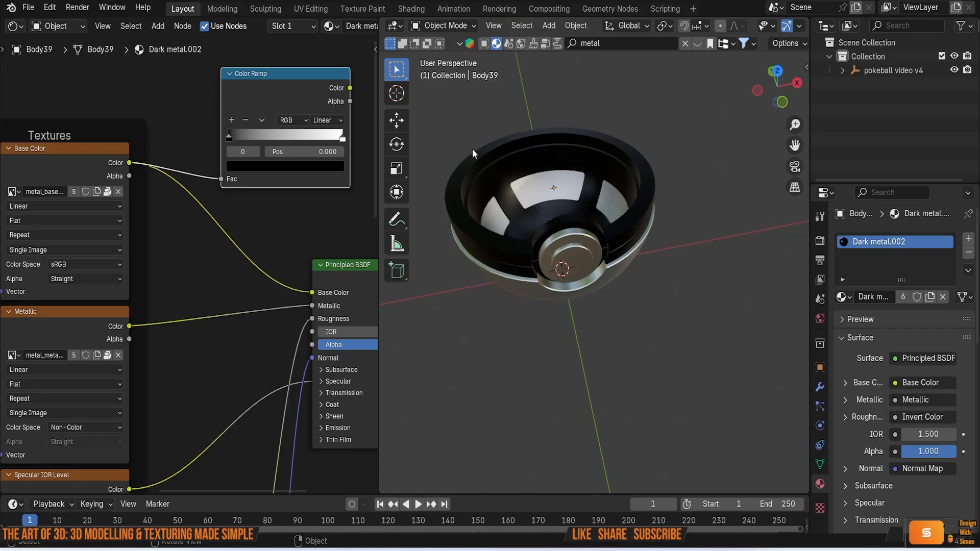
click(562, 183)
shift+click(571, 157)
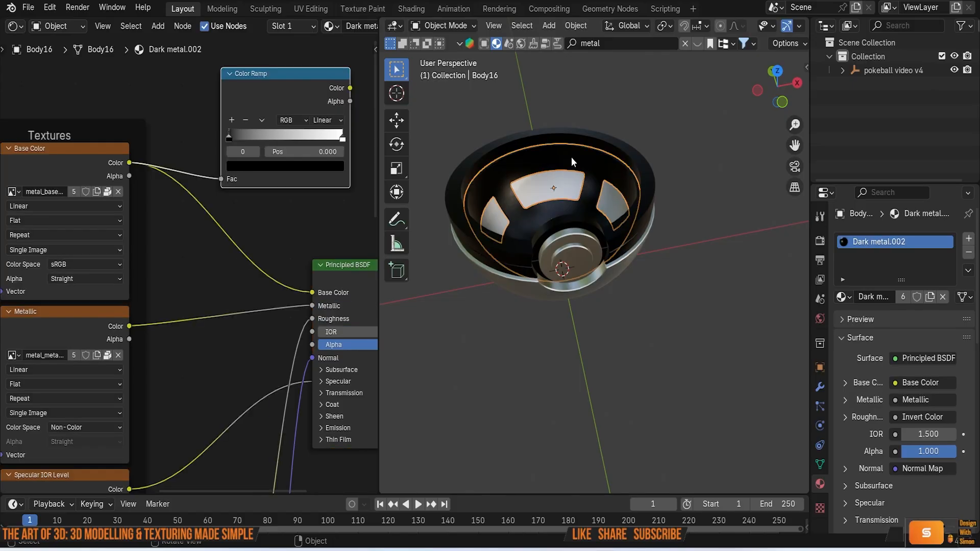
key(ctrl+l)
click(572, 157)
Make the rear panel's material a separate copy and set its Color Ramp's black stop to fully saturated bright blue, hue 0.662
click(566, 184)
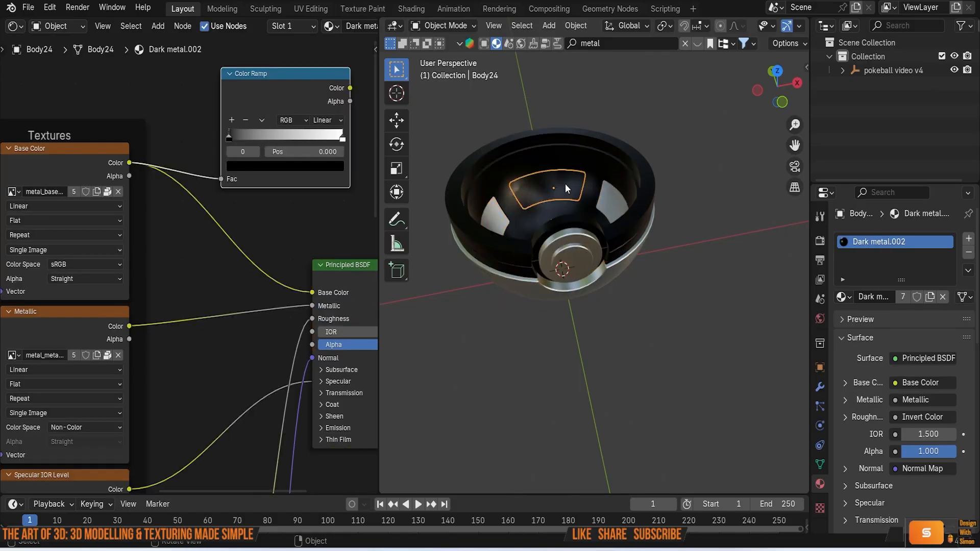
click(930, 297)
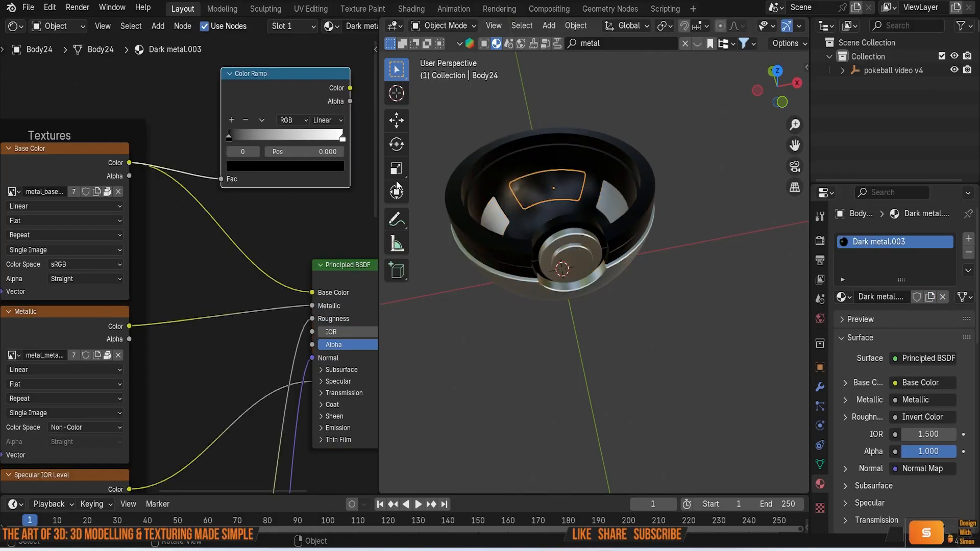
click(281, 165)
drag(334, 219, 334, 172)
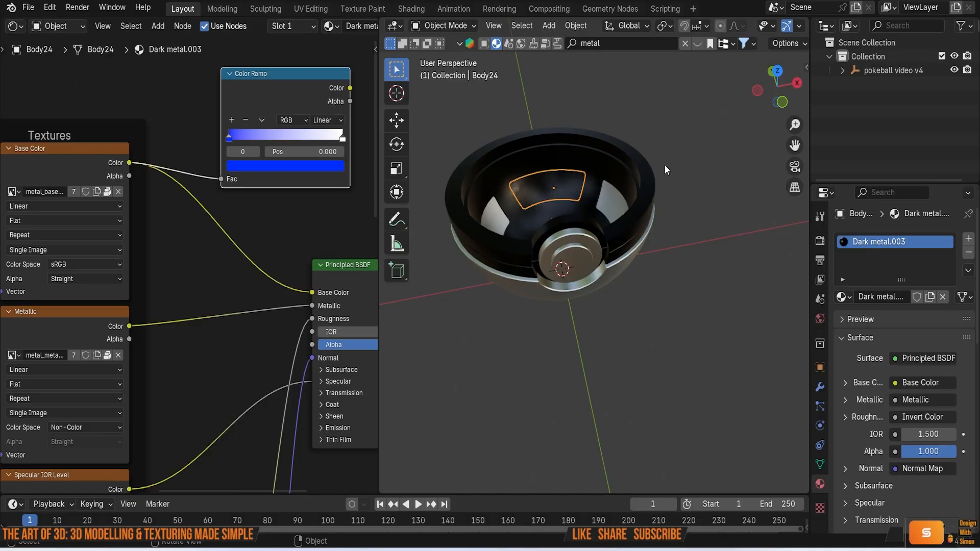
Connect the panel material's Color Ramp output to the Principled BSDF's Base Color
scroll(555, 167, up, 3)
middle_drag(553, 148, 532, 185)
click(532, 207)
scroll(320, 265, down, 2)
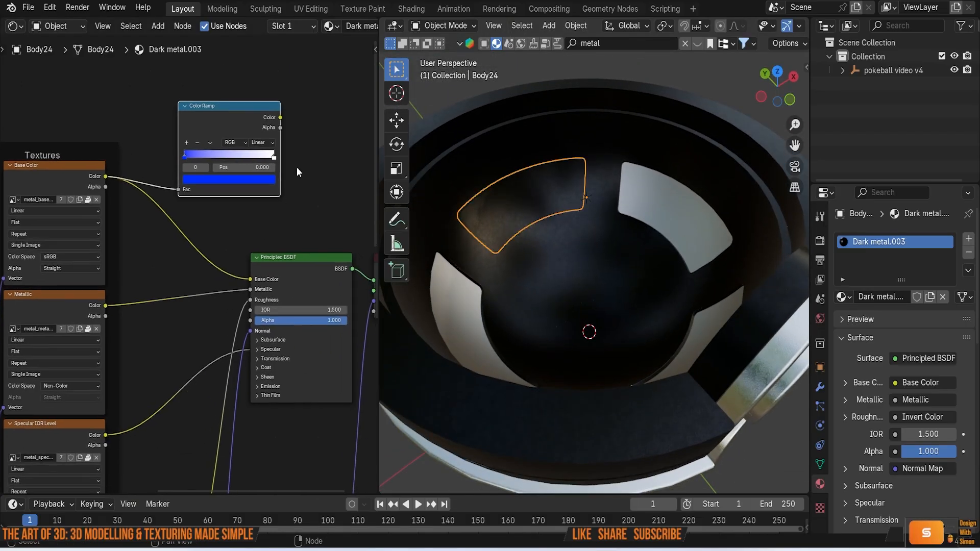
drag(281, 118, 251, 280)
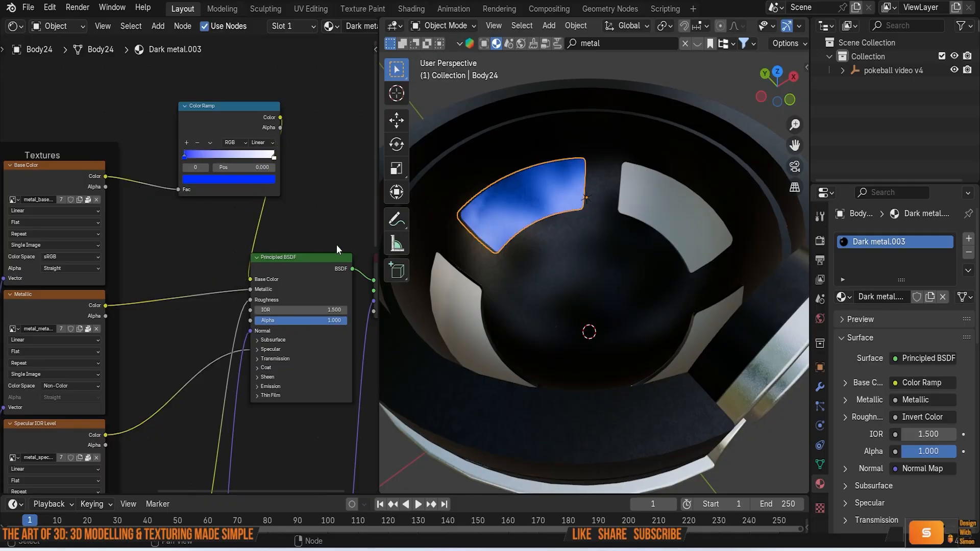
Darken the panel's blue Color Ramp stop to hue 0.667, saturation 0.951 and value 0.175
click(260, 179)
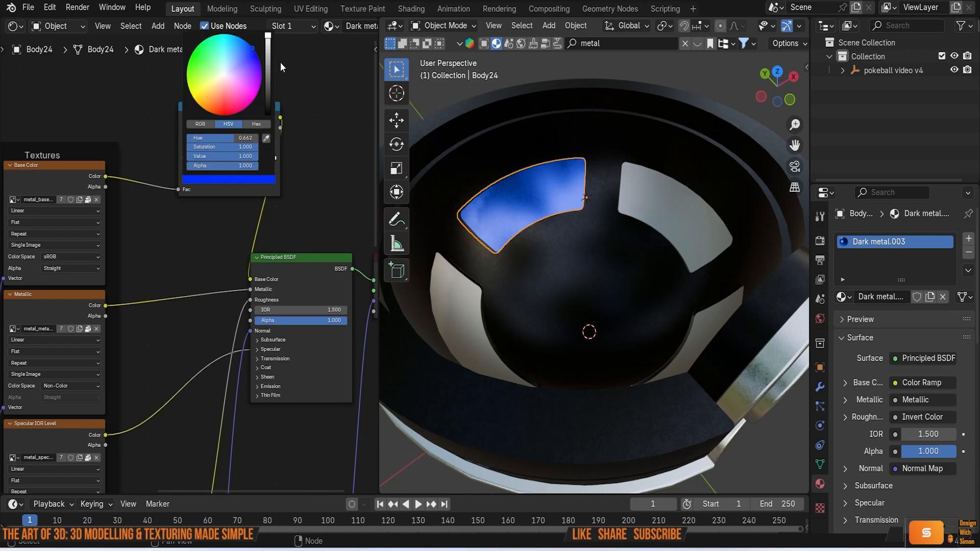
mouse_move(267, 36)
mouse_down()
mouse_move(268, 78)
mouse_move(241, 56)
mouse_move(251, 58)
mouse_up()
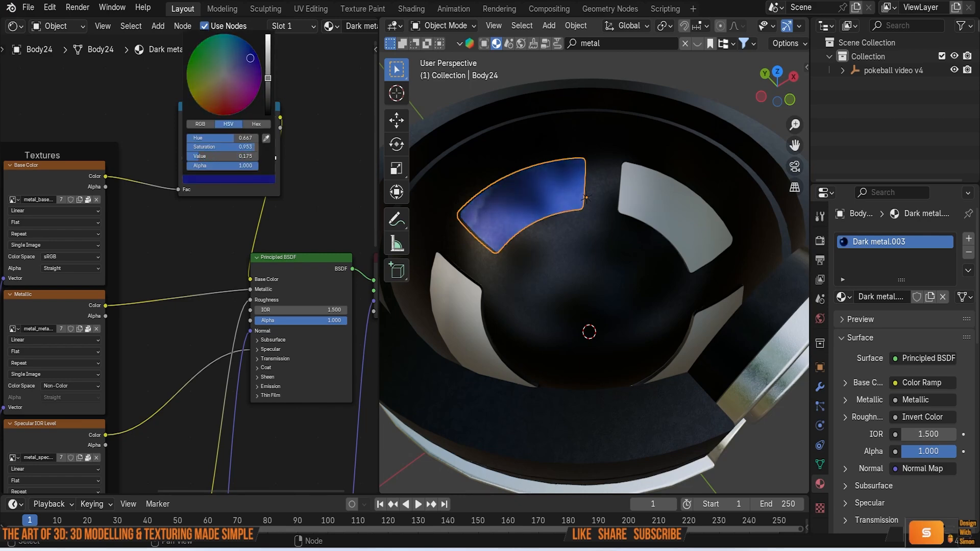
scroll(429, 172, down, 3)
scroll(414, 173, up, 2)
Link the rear panel's dark blue Dark metal.003 material to the remaining inset panels in the inner bowl
middle_drag(450, 212, 406, 194)
click(539, 162)
scroll(547, 206, down, 3)
middle_drag(532, 252, 619, 265)
click(627, 223)
middle_drag(627, 223, 718, 274)
shift+click(684, 237)
middle_drag(684, 238, 522, 241)
shift+click(733, 288)
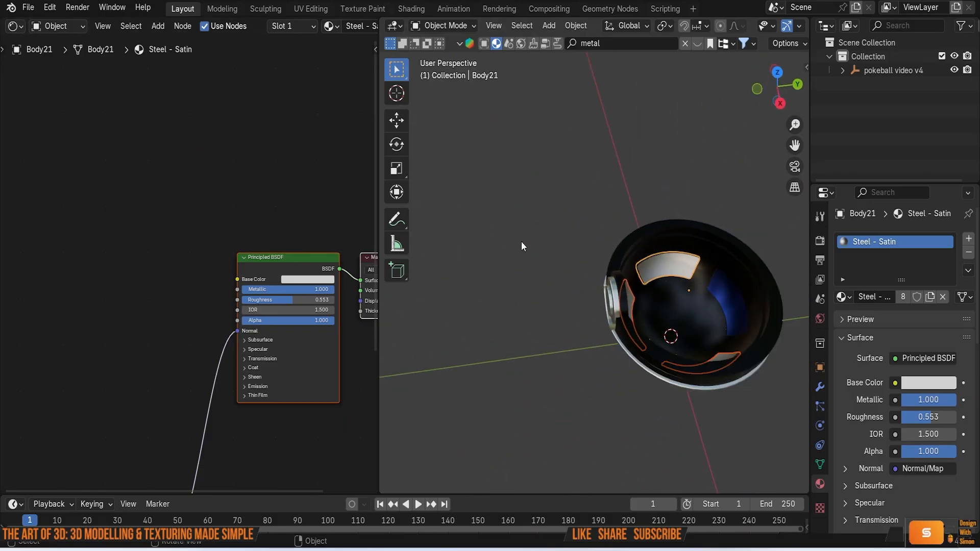
middle_drag(616, 250, 618, 271)
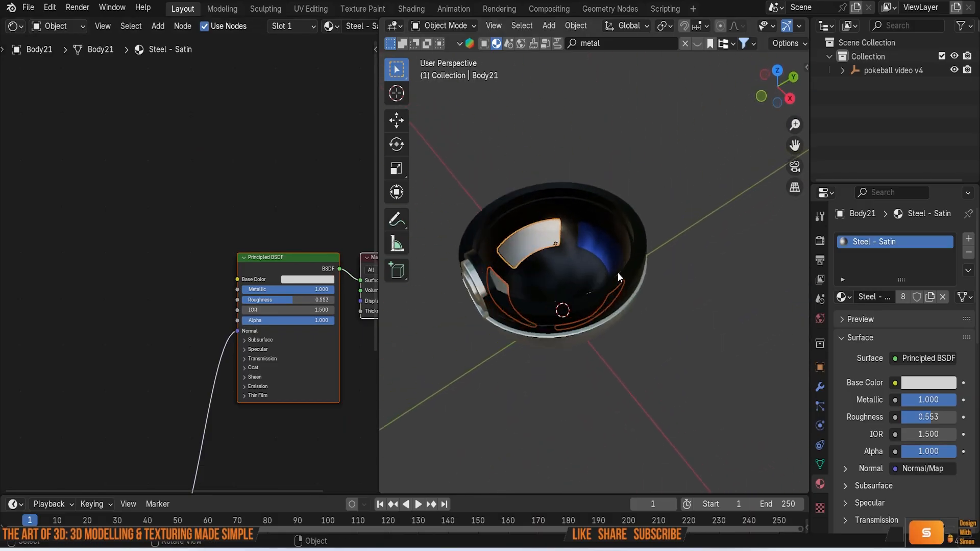
scroll(601, 254, up, 5)
shift+click(616, 237)
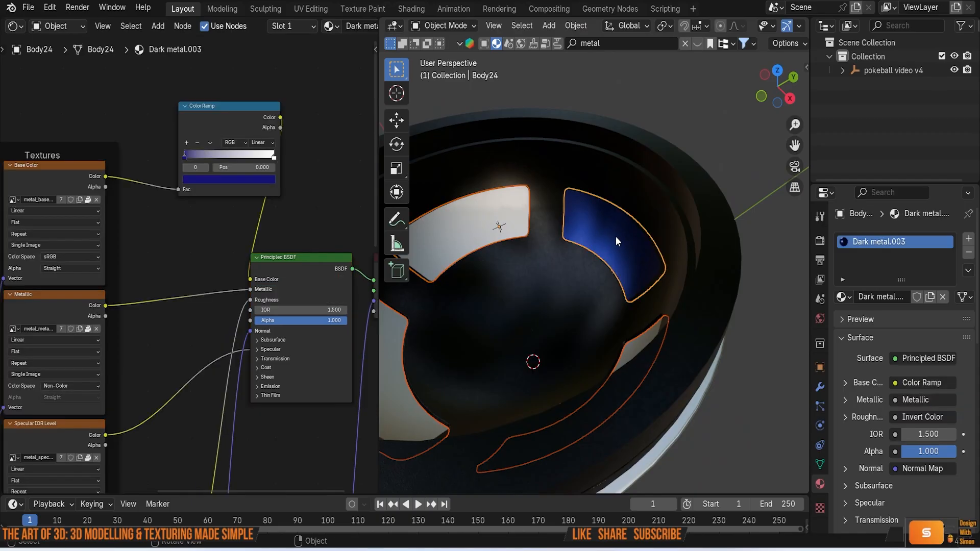
key(ctrl+l)
click(615, 237)
Make the lower inner bowl's material a separate copy and connect its Color Ramp output to the Principled BSDF's Base Color
scroll(706, 294, down, 5)
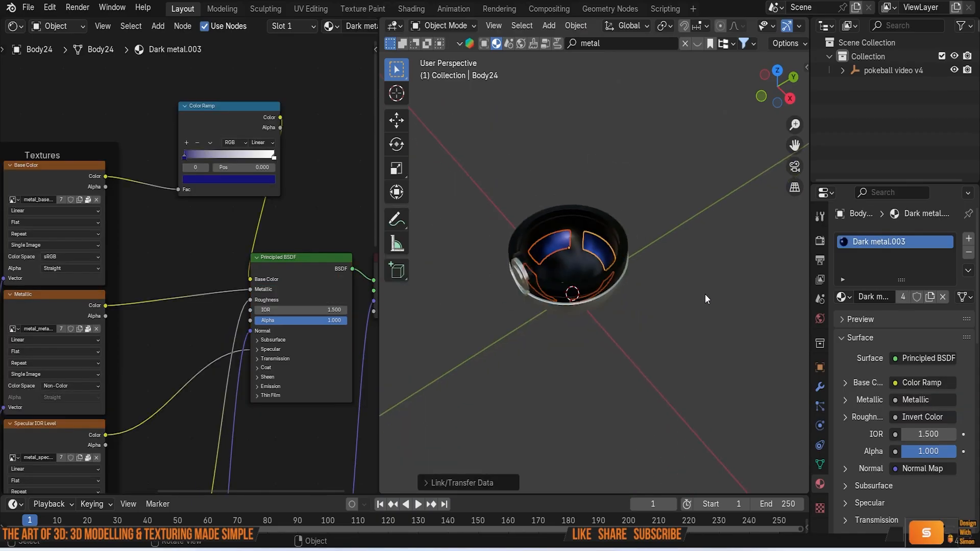
middle_drag(706, 294, 692, 314)
scroll(621, 327, up, 3)
middle_drag(621, 327, 576, 305)
scroll(678, 238, down, 5)
click(568, 309)
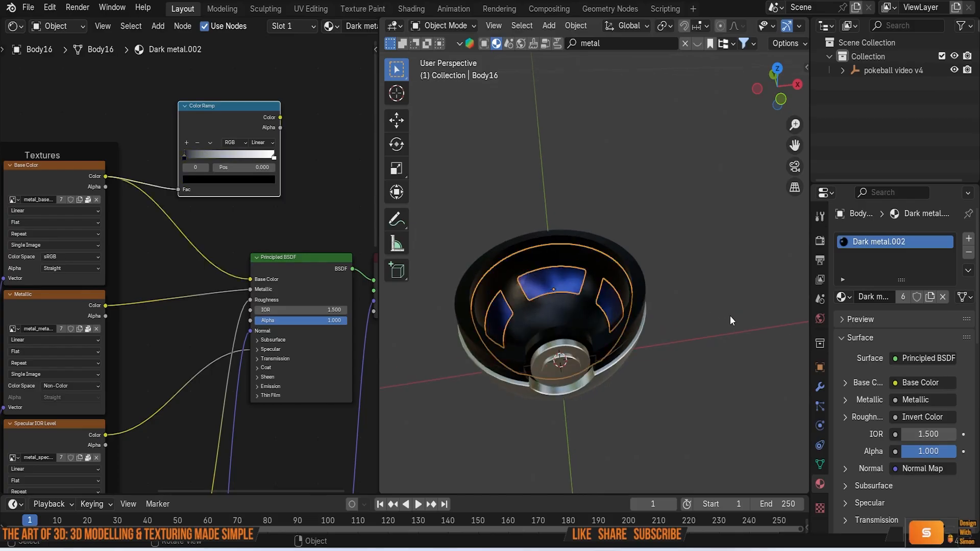
click(931, 297)
drag(280, 118, 250, 279)
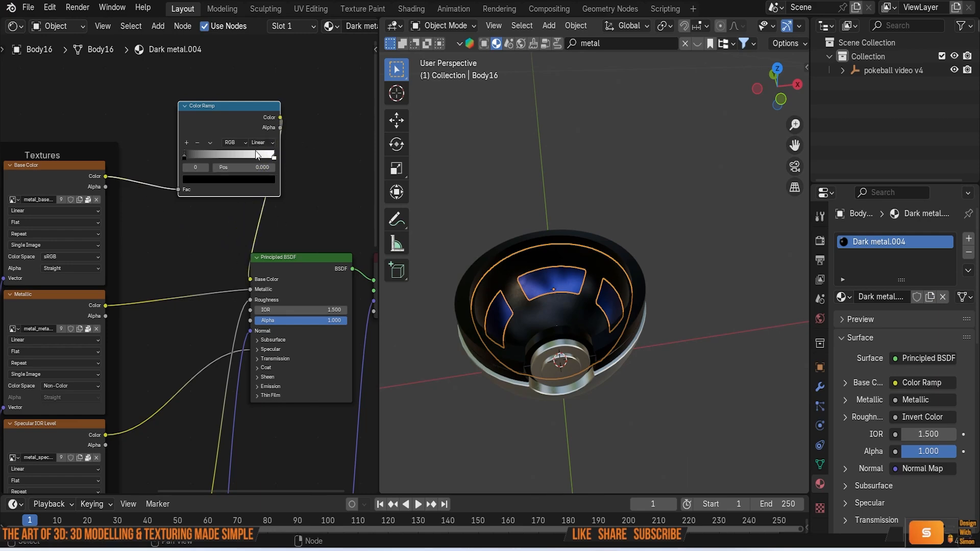
Lighten the black stop of the inner bowl material's Color Ramp to dark grey
scroll(256, 153, up, 2)
click(226, 160)
click(286, 158)
drag(290, 235, 289, 231)
Reveal all hidden parts of the Poké Ball
middle_drag(535, 189, 649, 236)
scroll(557, 205, down, 4)
middle_drag(558, 205, 586, 154)
key(alt+h)
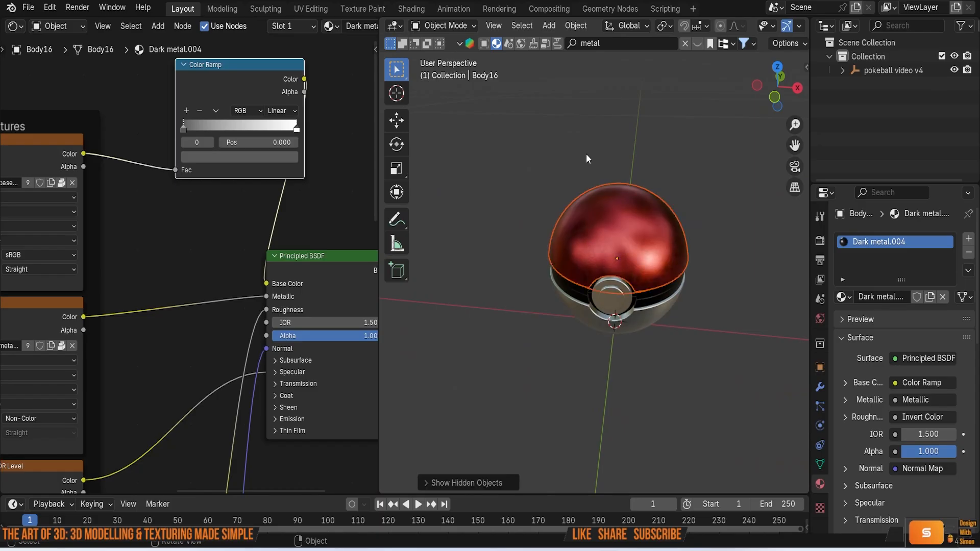
Hide the red upper shell, the black band parts and the white lower shell to expose the inner sphere
click(596, 147)
click(639, 220)
key(h)
middle_drag(522, 247, 678, 195)
scroll(678, 195, up, 3)
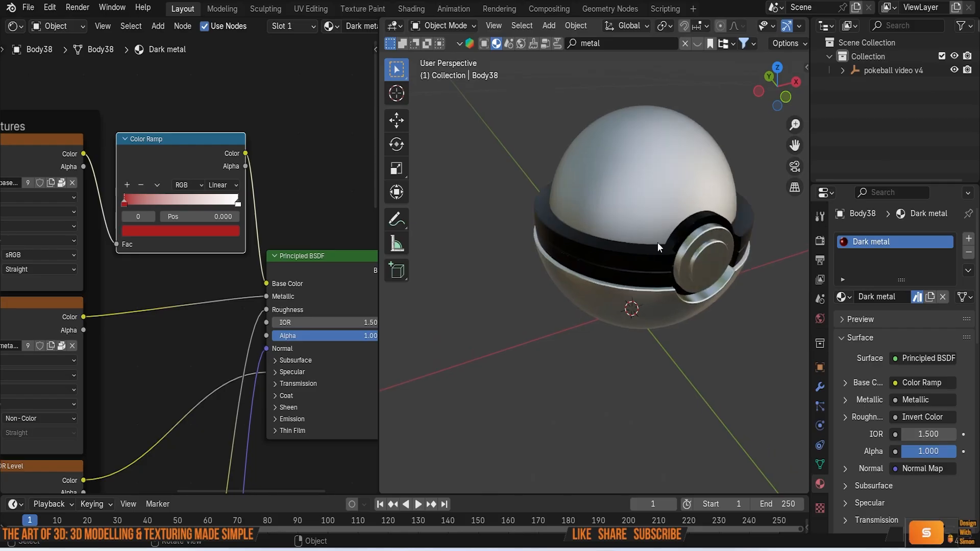
click(648, 259)
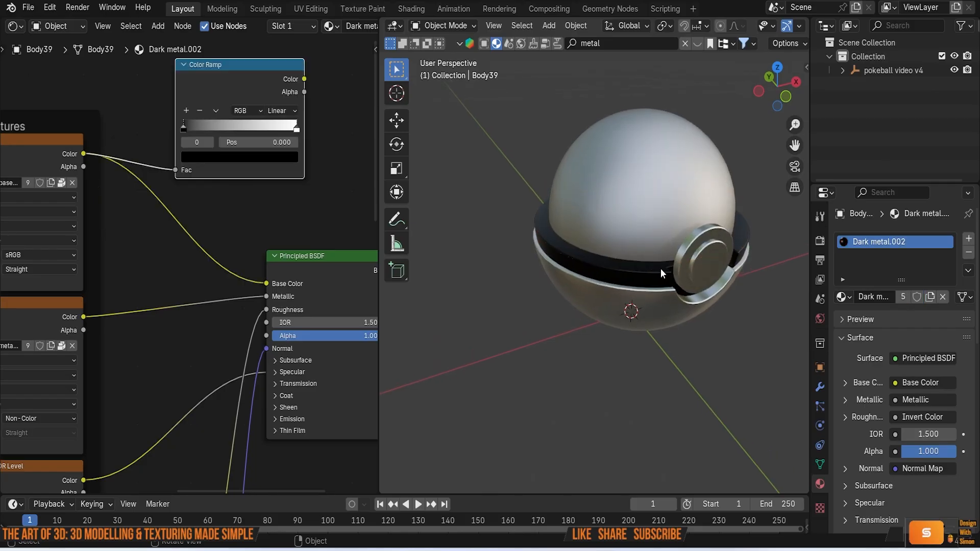
key(h)
click(643, 325)
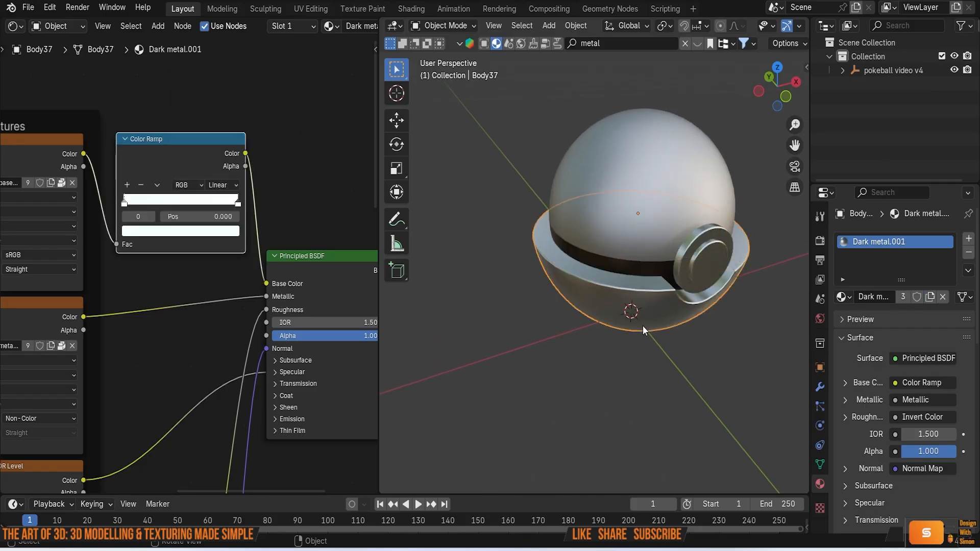
middle_drag(649, 304, 660, 261)
scroll(636, 266, up, 2)
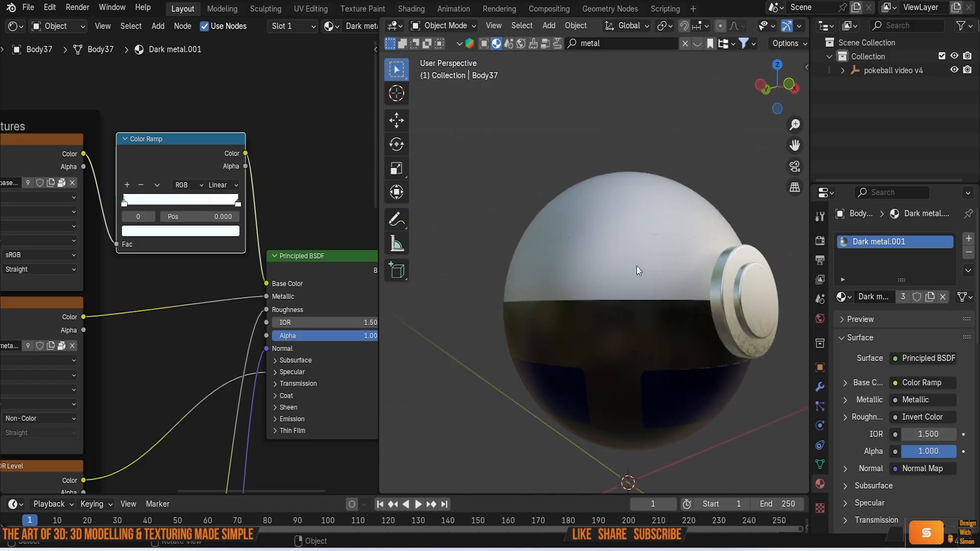
Link the lower inner bowl's Dark metal.004 material to the upper inner dome
click(584, 250)
shift+click(620, 339)
key(ctrl+l)
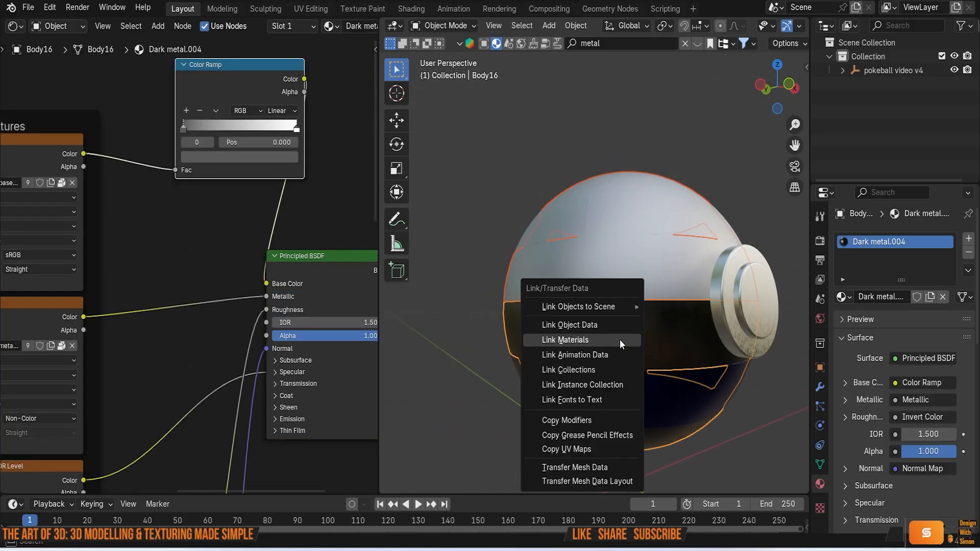
click(619, 339)
middle_drag(504, 224, 532, 318)
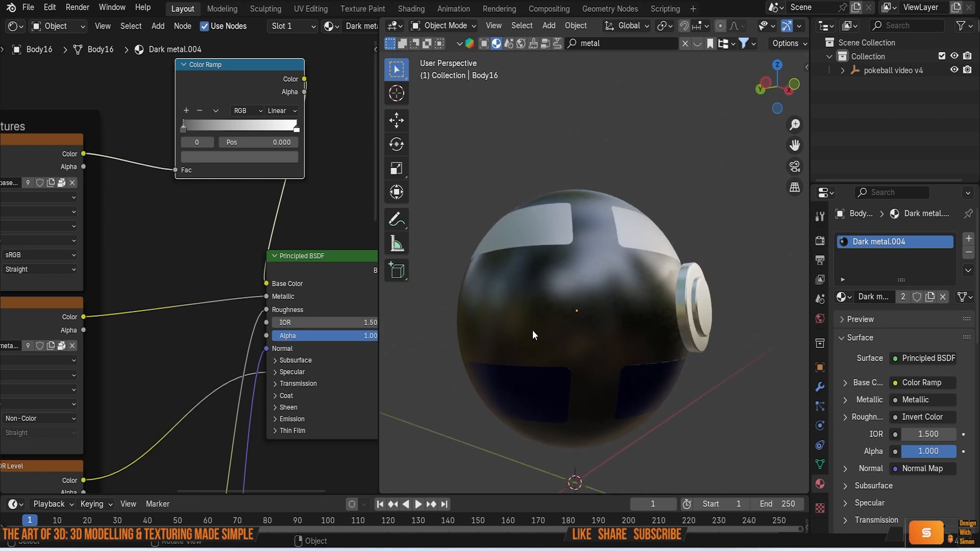
Link the dark blue Dark metal.003 material from a lower inset panel to the four inset panels of the upper inner dome
click(566, 235)
middle_drag(663, 251, 593, 254)
click(713, 240)
middle_drag(713, 241, 566, 255)
scroll(568, 256, down, 4)
middle_drag(659, 279, 545, 302)
shift+click(581, 280)
shift+click(614, 265)
middle_drag(617, 308, 620, 258)
scroll(627, 303, up, 4)
shift+click(644, 375)
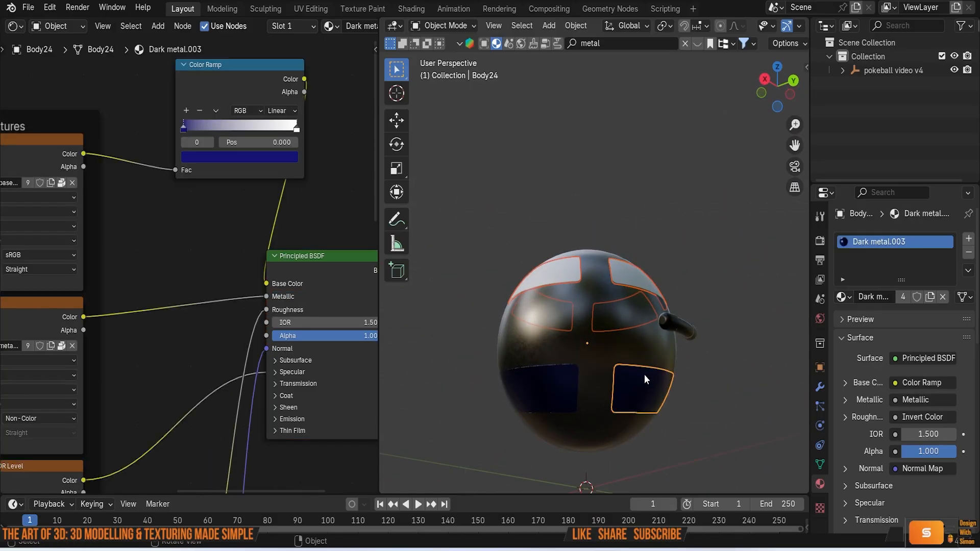
key(ctrl+l)
click(589, 374)
Unhide the outer shells and black band to restore the complete ball
scroll(552, 185, down, 4)
middle_drag(553, 186, 651, 280)
scroll(588, 286, up, 4)
scroll(575, 289, down, 4)
key(alt+h)
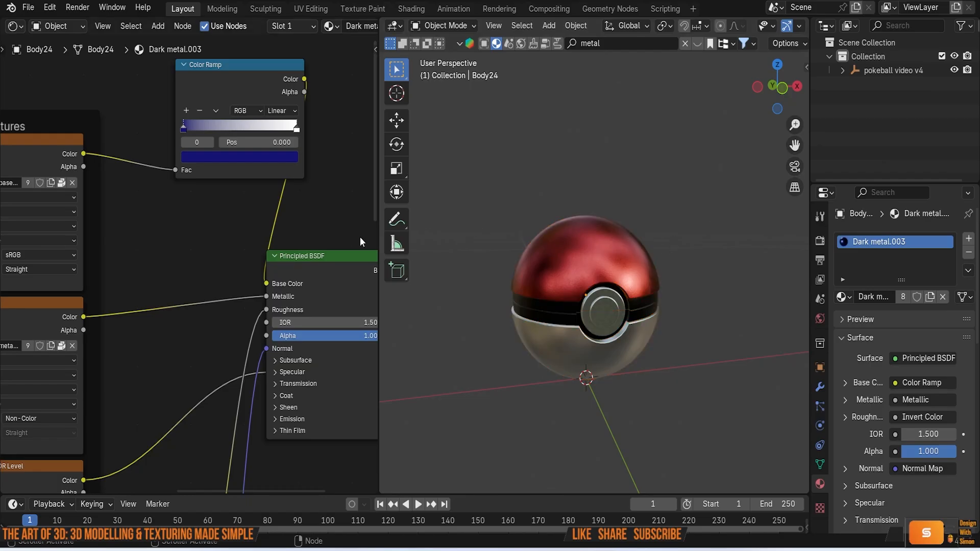
Widen the 3D viewport and examine the textured ball's outer materials from several angles and distances
drag(380, 310, 193, 310)
middle_drag(424, 290, 439, 256)
scroll(426, 289, up, 2)
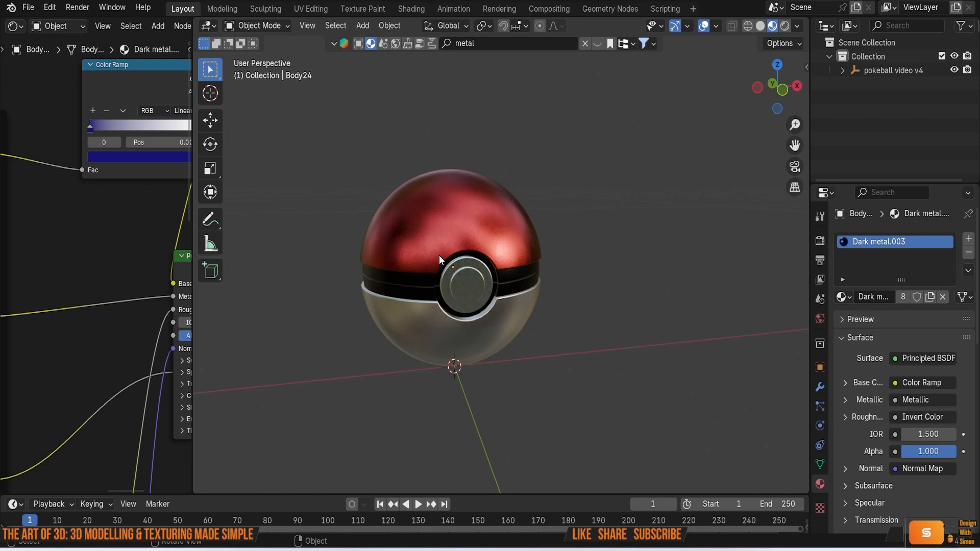
middle_drag(468, 242, 484, 244)
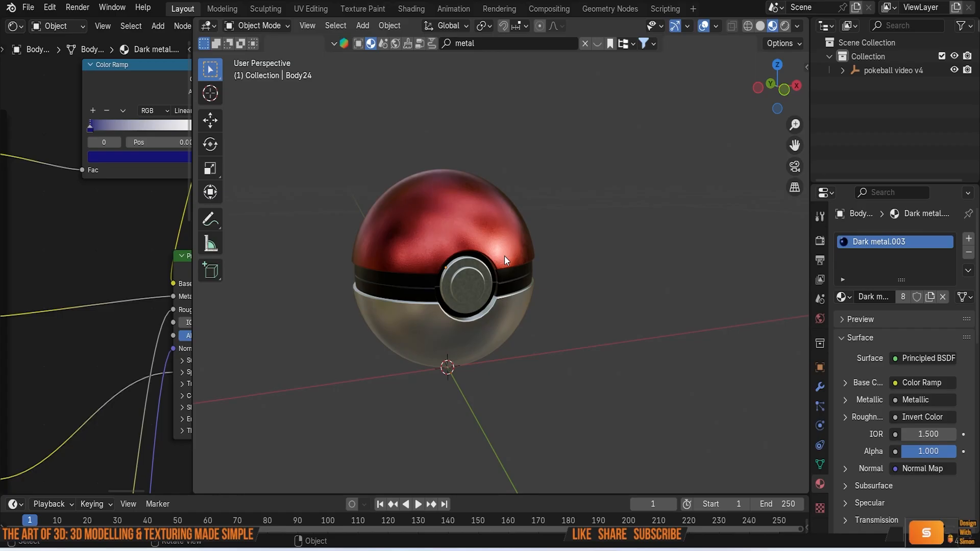
middle_drag(515, 203, 407, 194)
shift+middle_drag(458, 266, 427, 261)
scroll(427, 257, up, 6)
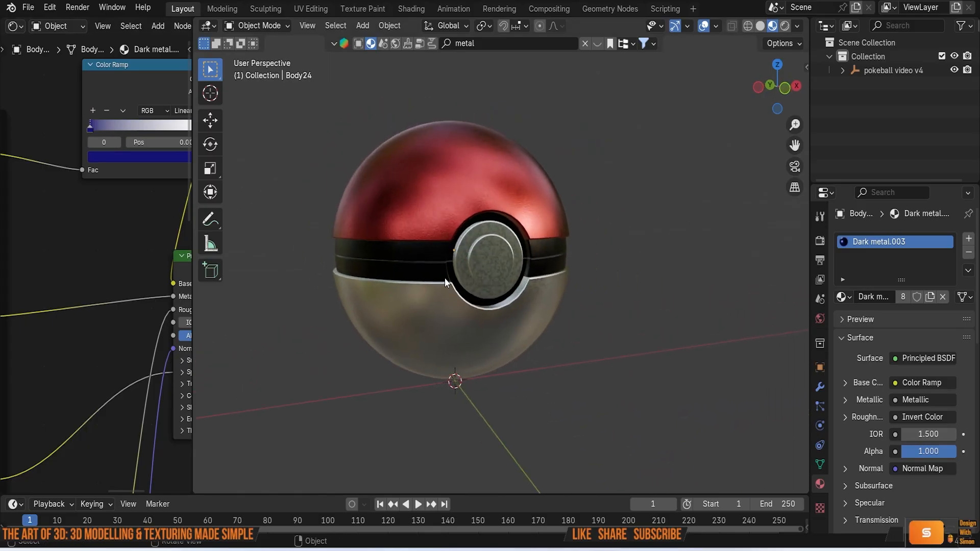
scroll(431, 295, down, 6)
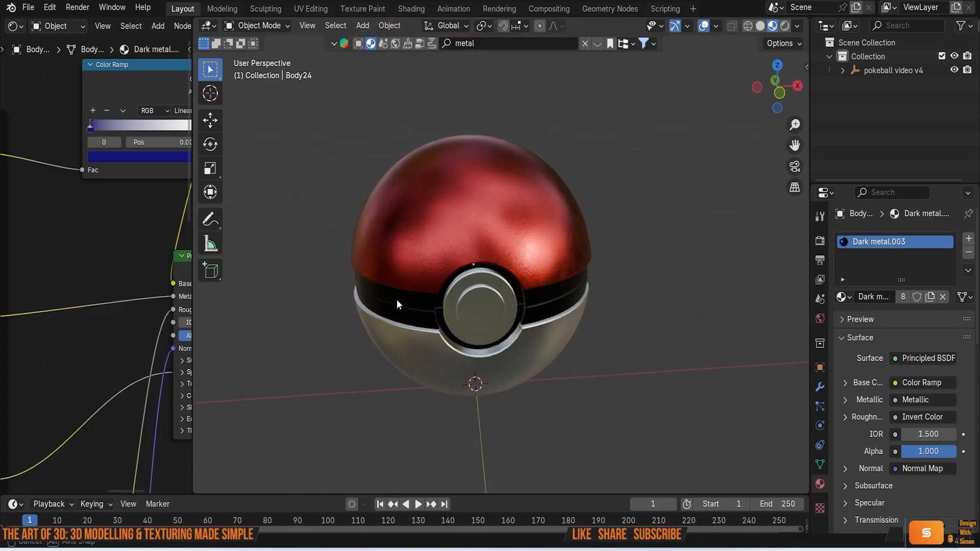
middle_drag(389, 281, 441, 263)
scroll(501, 264, up, 2)
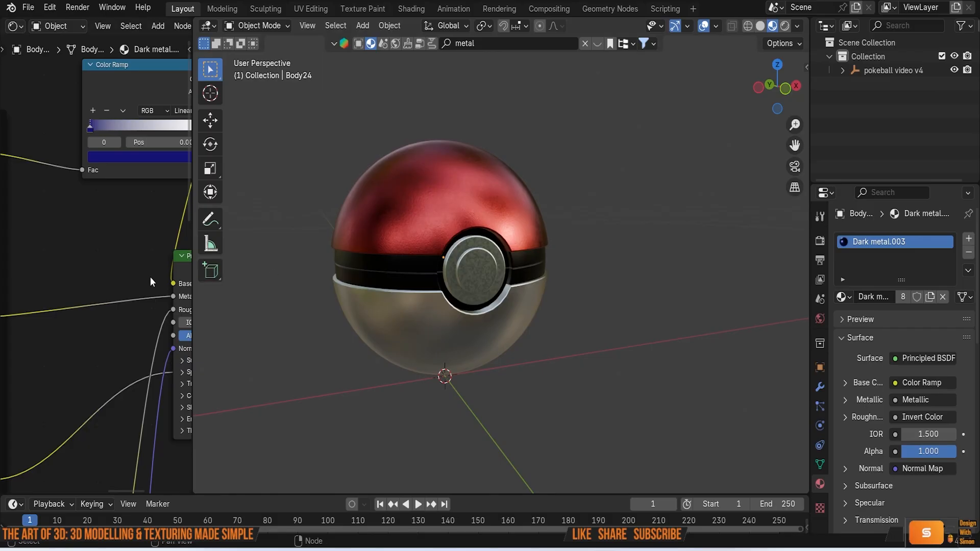